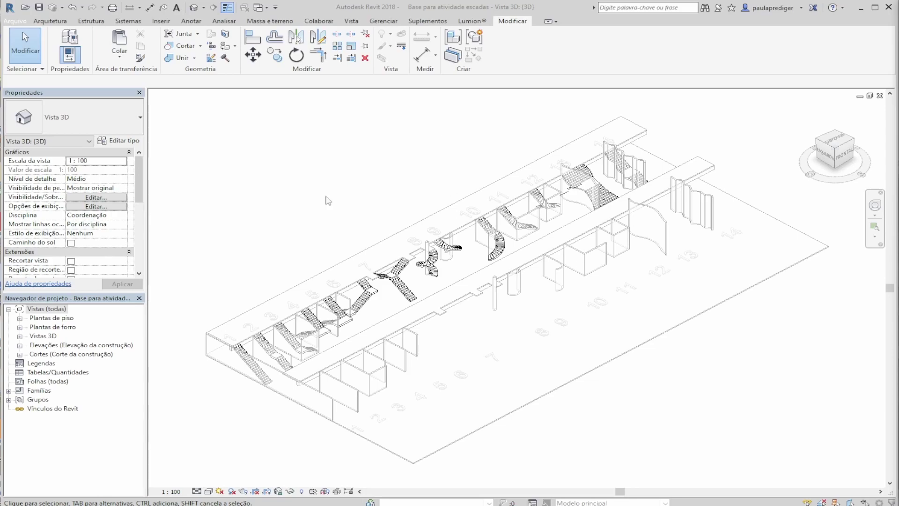
Step: Examine the model staircases numbered 1 to 7, from the straight flights to the T-shaped stair with a landing
{"action": "scroll", "coordinate": [230, 363], "scroll_direction": "up", "scroll_amount": 5}
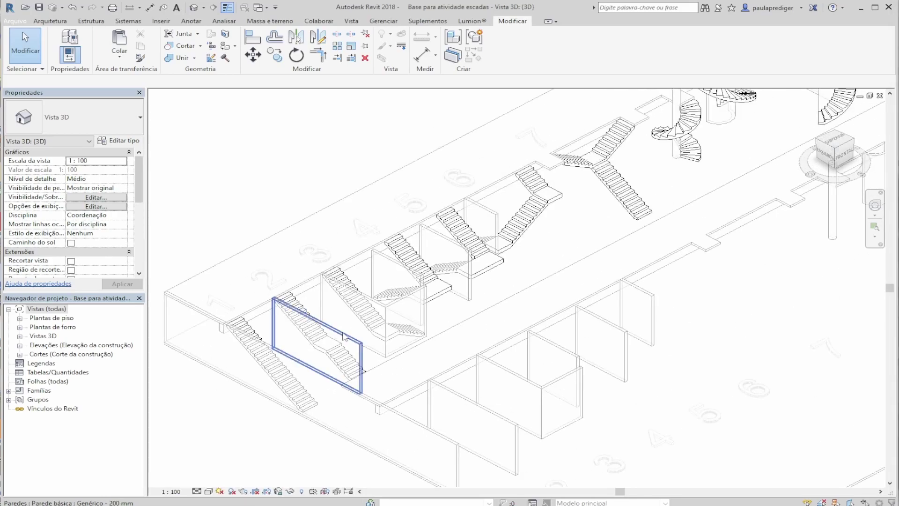
{"action": "scroll", "coordinate": [286, 355], "scroll_direction": "down", "scroll_amount": 2}
{"action": "scroll", "coordinate": [293, 374], "scroll_direction": "up", "scroll_amount": 2}
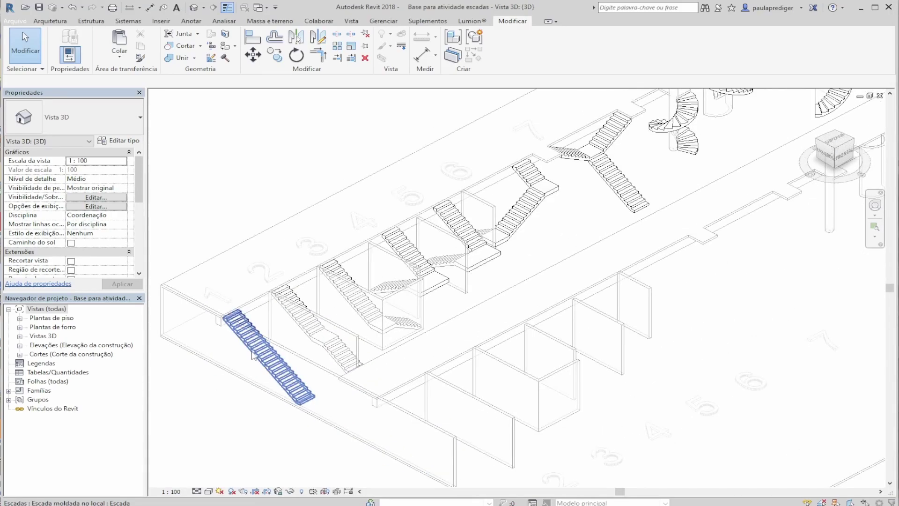
{"action": "scroll", "coordinate": [281, 382], "scroll_direction": "up", "scroll_amount": 4}
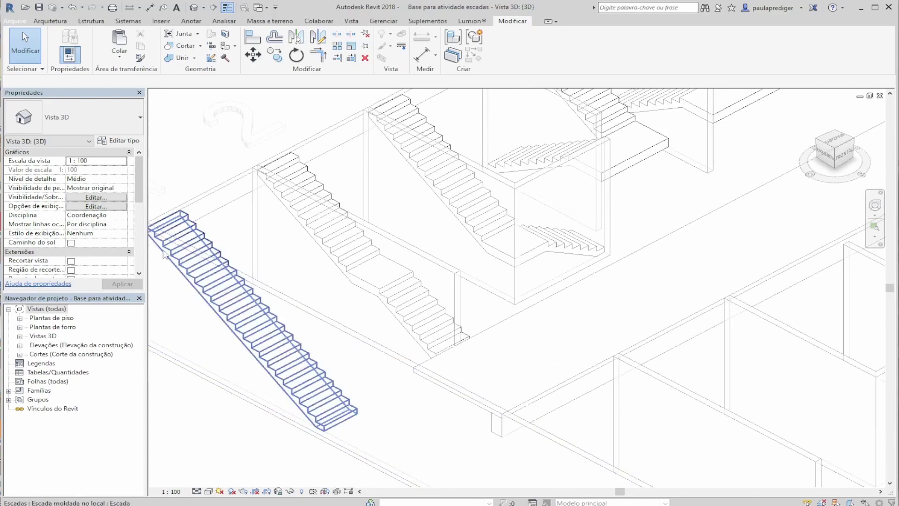
{"action": "middle_click_drag", "start_coordinate": [386, 257], "coordinate": [434, 284]}
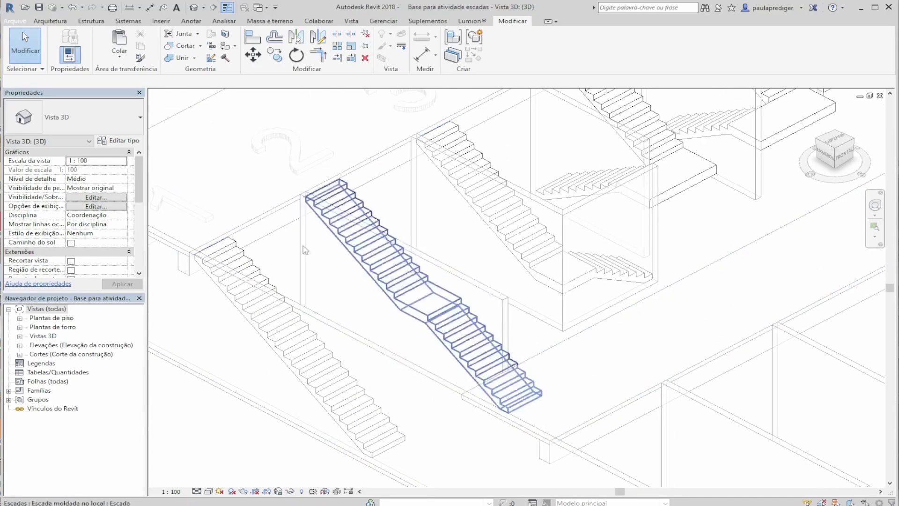
{"action": "middle_click_drag", "start_coordinate": [629, 271], "coordinate": [496, 381]}
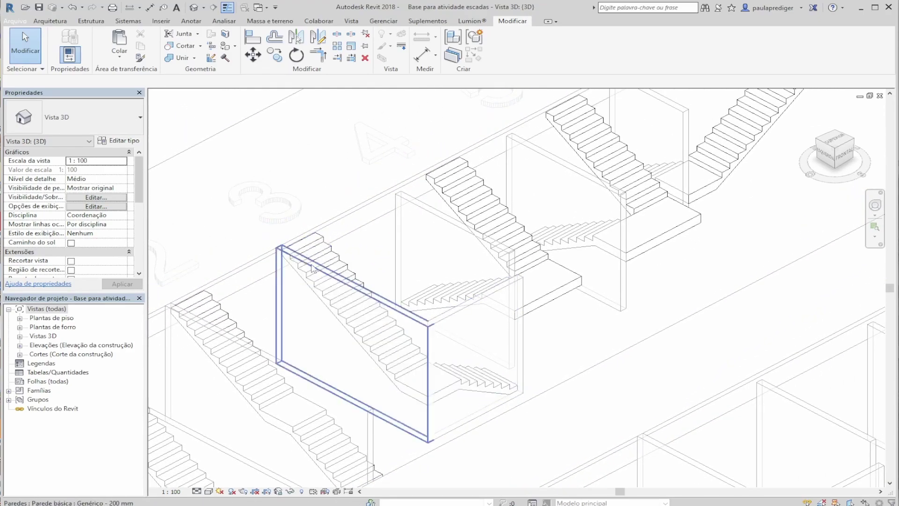
{"action": "middle_click_drag", "start_coordinate": [595, 287], "coordinate": [523, 359]}
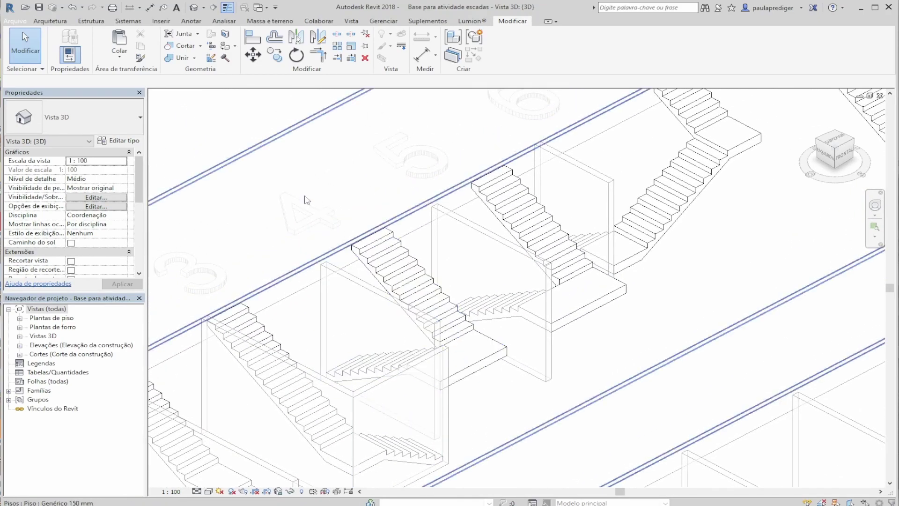
{"action": "middle_click_drag", "start_coordinate": [515, 330], "coordinate": [492, 374], "text": "shift"}
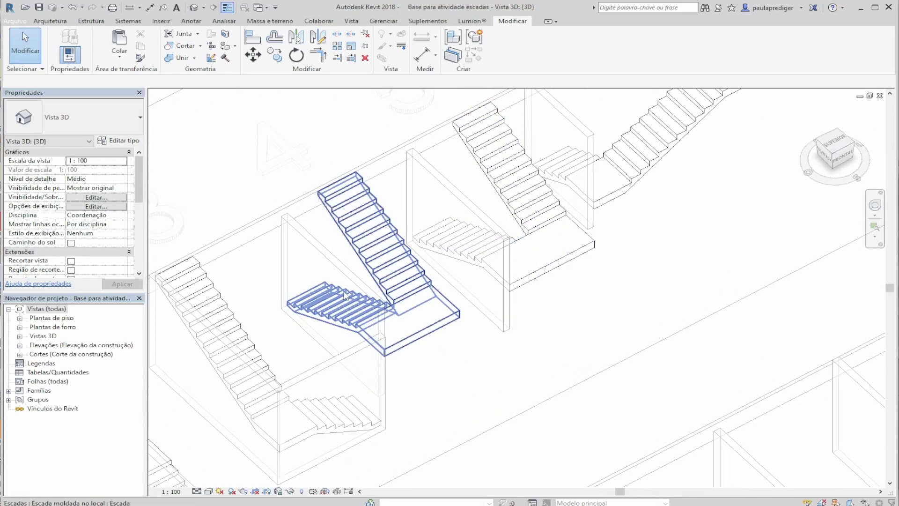
{"action": "middle_click_drag", "start_coordinate": [570, 253], "coordinate": [399, 401]}
{"action": "scroll", "coordinate": [417, 365], "scroll_direction": "down", "scroll_amount": 1}
{"action": "scroll", "coordinate": [422, 359], "scroll_direction": "down", "scroll_amount": 1}
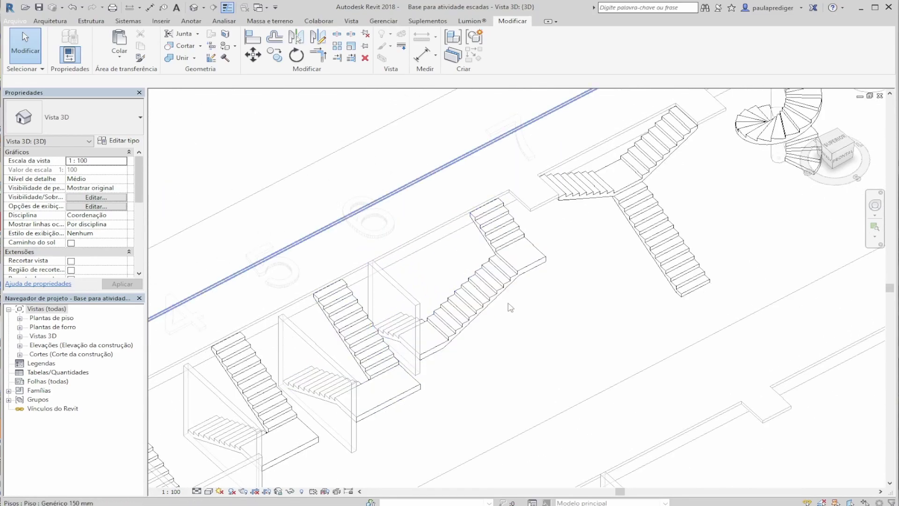
{"action": "middle_click_drag", "start_coordinate": [576, 286], "coordinate": [354, 410]}
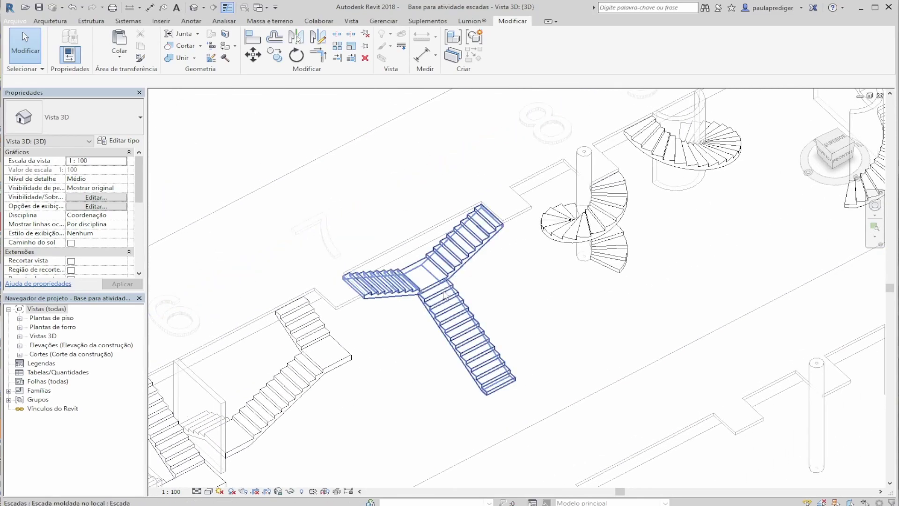
{"action": "middle_click_drag", "start_coordinate": [470, 338], "coordinate": [461, 281], "text": "shift"}
Step: Examine the spiral, winder and free-form staircases numbered 8 to 14 and the matching numbered spaces without stairs
{"action": "middle_click_drag", "start_coordinate": [650, 180], "coordinate": [412, 300]}
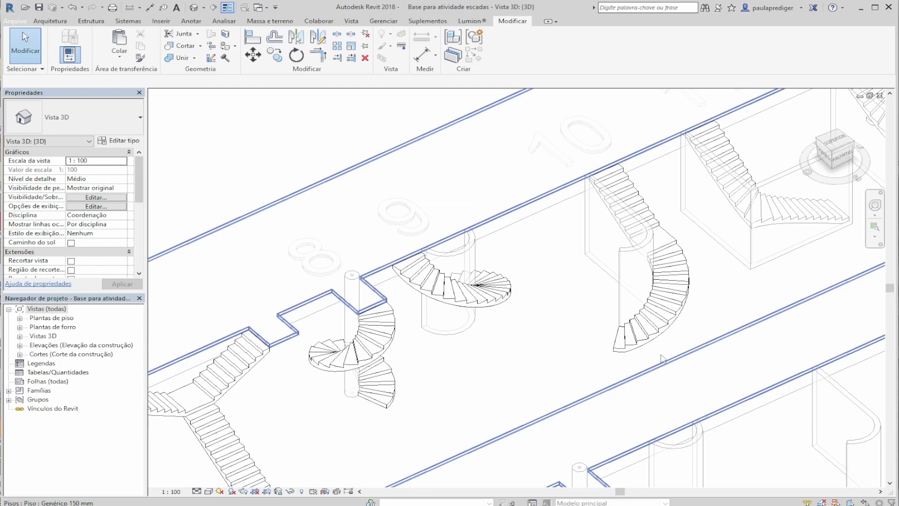
{"action": "scroll", "coordinate": [515, 322], "scroll_direction": "down", "scroll_amount": 1}
{"action": "middle_click_drag", "start_coordinate": [485, 309], "coordinate": [435, 343]}
{"action": "middle_click_drag", "start_coordinate": [628, 310], "coordinate": [378, 410]}
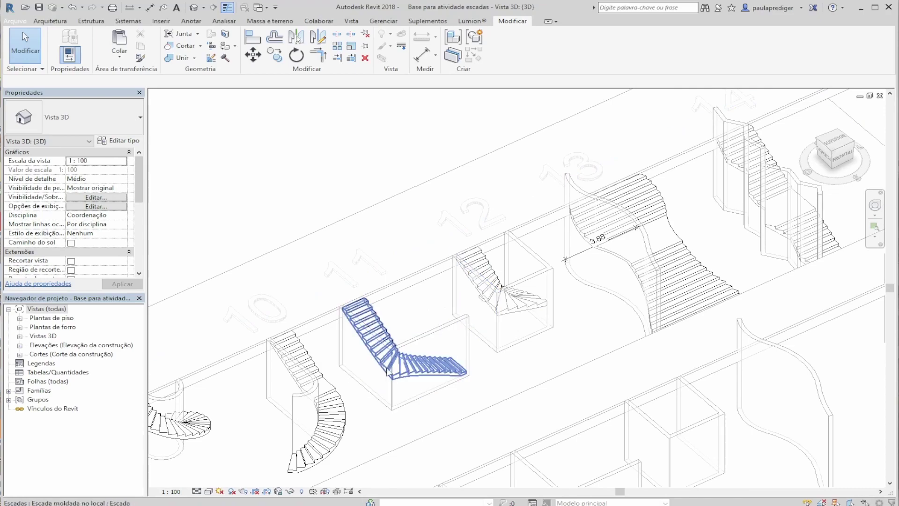
{"action": "middle_click_drag", "start_coordinate": [641, 246], "coordinate": [381, 295]}
{"action": "scroll", "coordinate": [606, 234], "scroll_direction": "down", "scroll_amount": 3}
{"action": "middle_click_drag", "start_coordinate": [525, 324], "coordinate": [574, 261]}
{"action": "scroll", "coordinate": [574, 261], "scroll_direction": "down", "scroll_amount": 4}
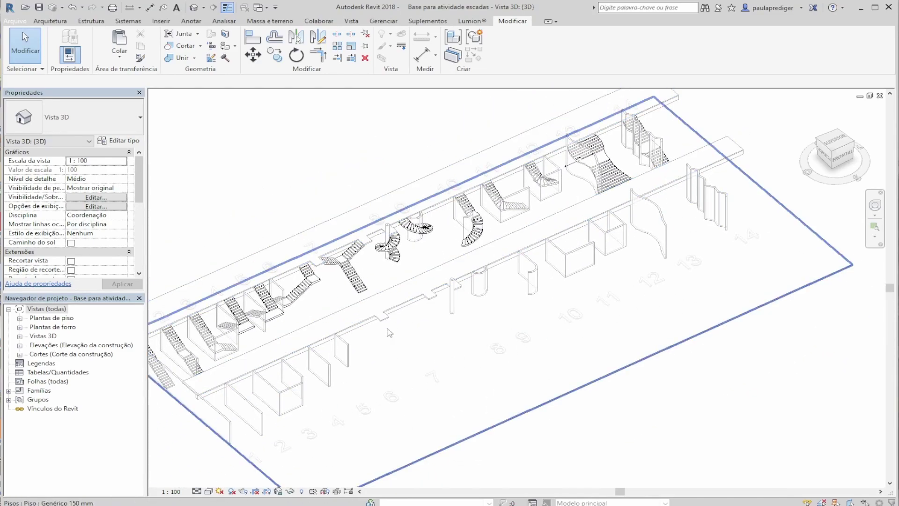
{"action": "middle_click_drag", "start_coordinate": [568, 403], "coordinate": [555, 358]}
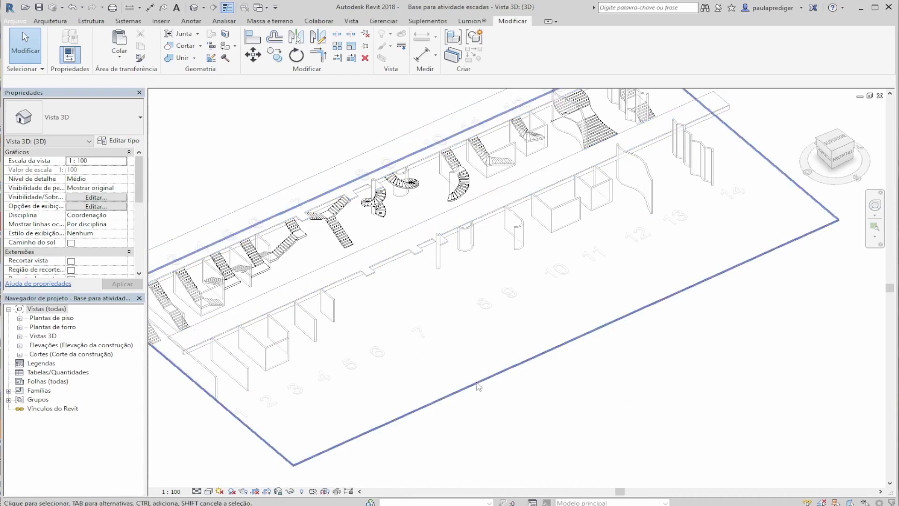
{"action": "middle_click_drag", "start_coordinate": [272, 355], "coordinate": [299, 370]}
{"action": "scroll", "coordinate": [311, 395], "scroll_direction": "up", "scroll_amount": 2}
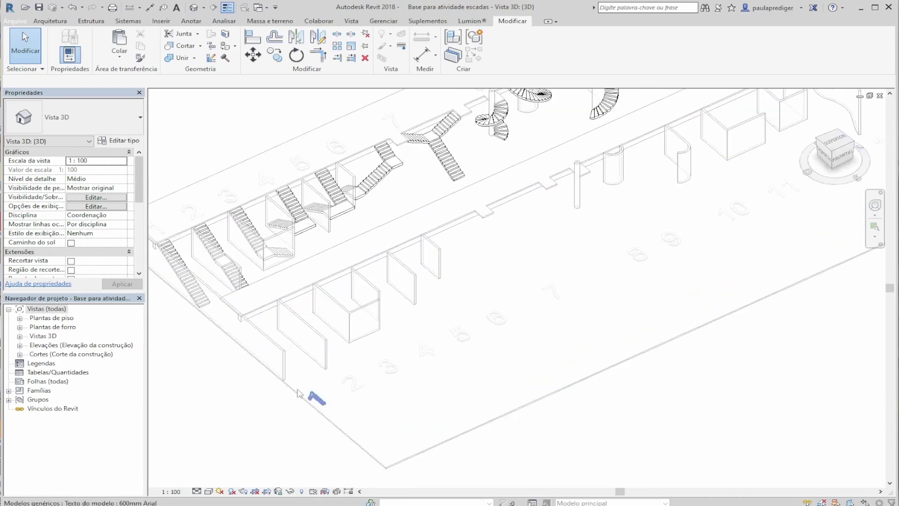
{"action": "middle_click_drag", "start_coordinate": [732, 248], "coordinate": [712, 255]}
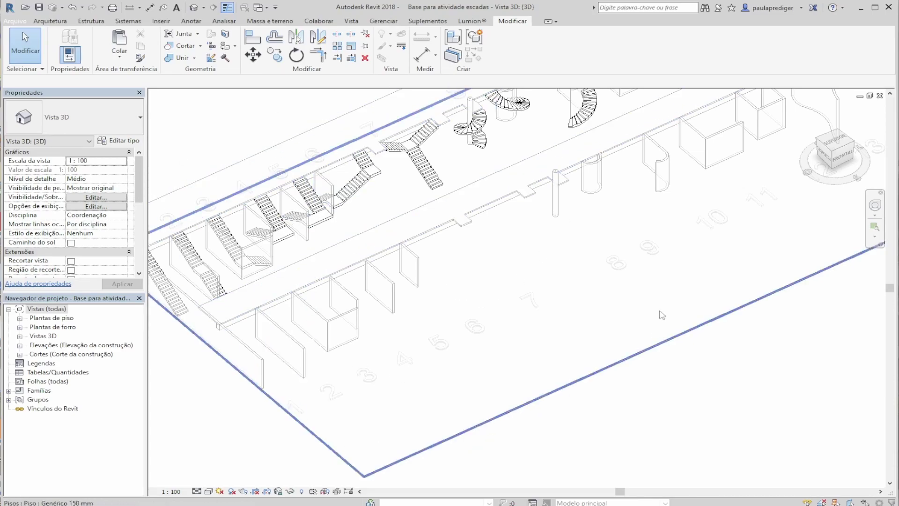
Step: Orient the 3D view to the top and frame the numbered stair positions from 1 onward
{"action": "left_click", "coordinate": [836, 145]}
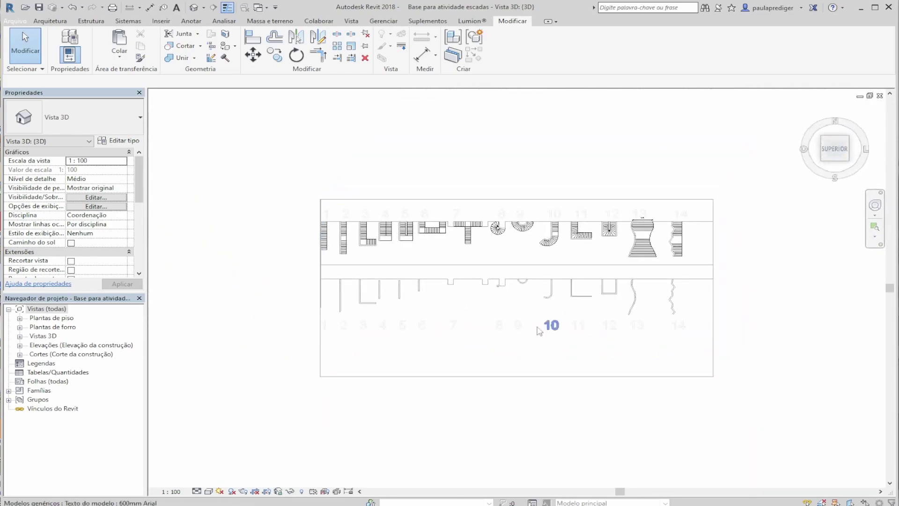
{"action": "scroll", "coordinate": [369, 281], "scroll_direction": "up", "scroll_amount": 3}
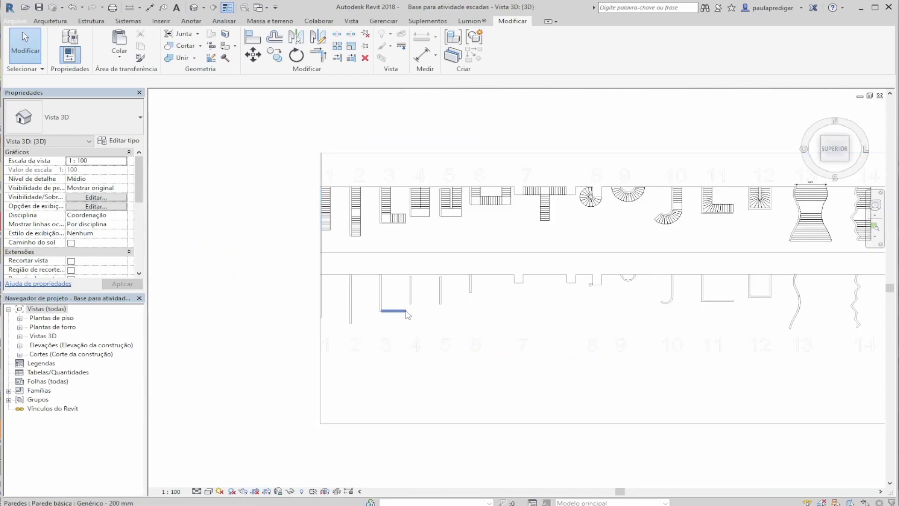
{"action": "middle_click_drag", "start_coordinate": [379, 284], "coordinate": [327, 288]}
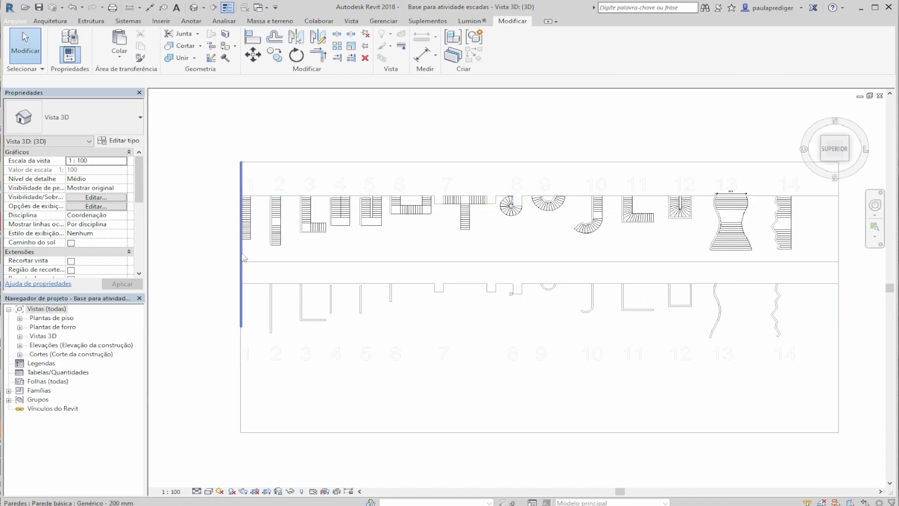
{"action": "scroll", "coordinate": [243, 206], "scroll_direction": "up", "scroll_amount": 3}
{"action": "middle_click_drag", "start_coordinate": [310, 387], "coordinate": [274, 336]}
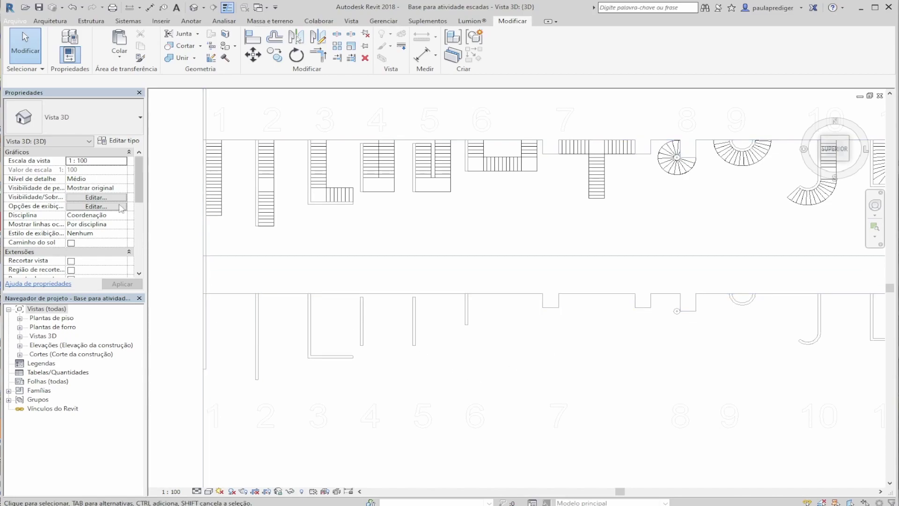
Step: Start a new stair with the cast-in-place type Escada monolítica
{"action": "left_click", "coordinate": [32, 22]}
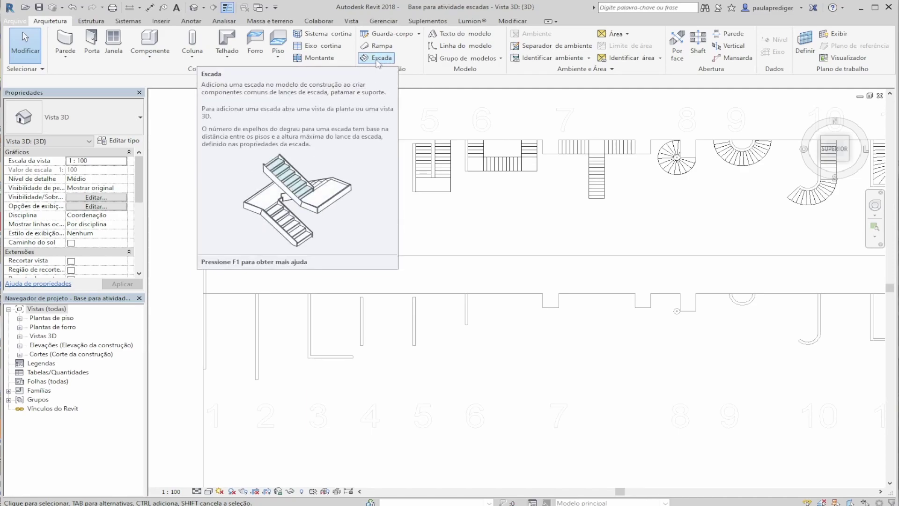
{"action": "left_click", "coordinate": [376, 58]}
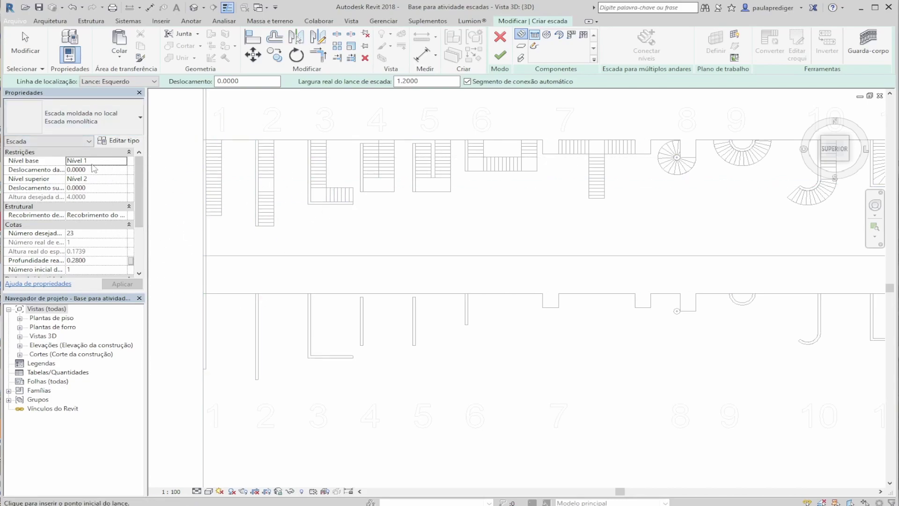
{"action": "left_click", "coordinate": [93, 123]}
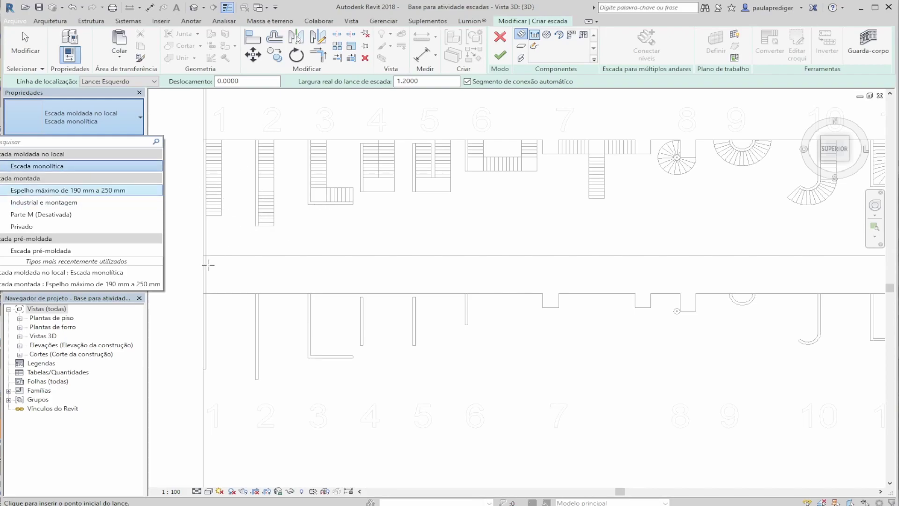
{"action": "left_click", "coordinate": [121, 168]}
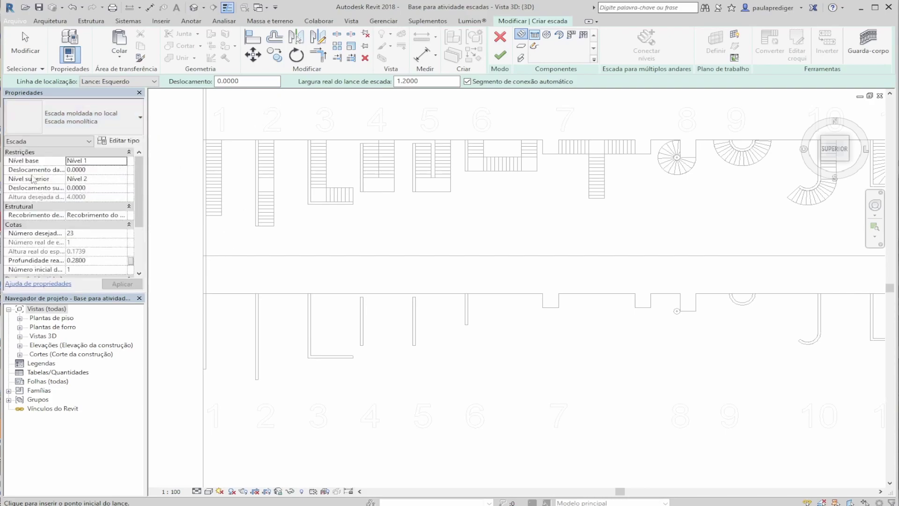
Step: Try setting the stair's desired number of risers to 22
{"action": "scroll", "coordinate": [196, 207], "scroll_direction": "up", "scroll_amount": 2}
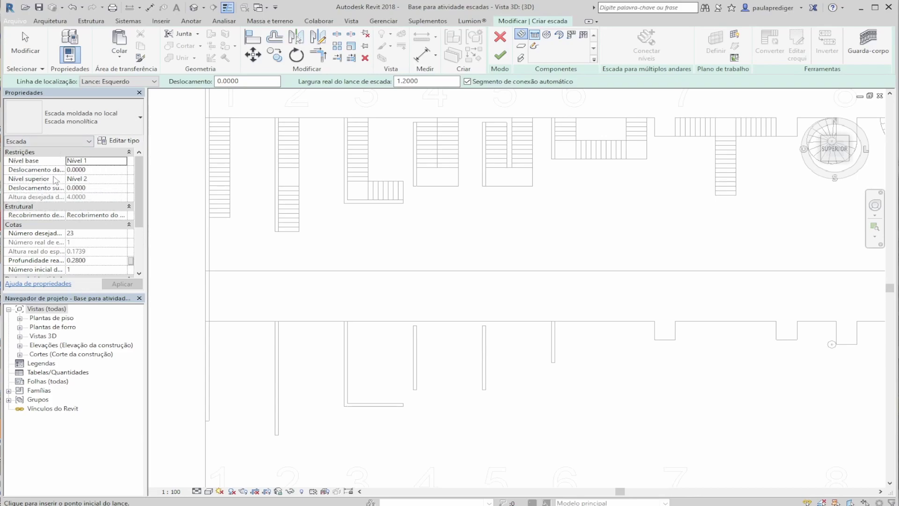
{"action": "scroll", "coordinate": [85, 244], "scroll_direction": "down", "scroll_amount": 1}
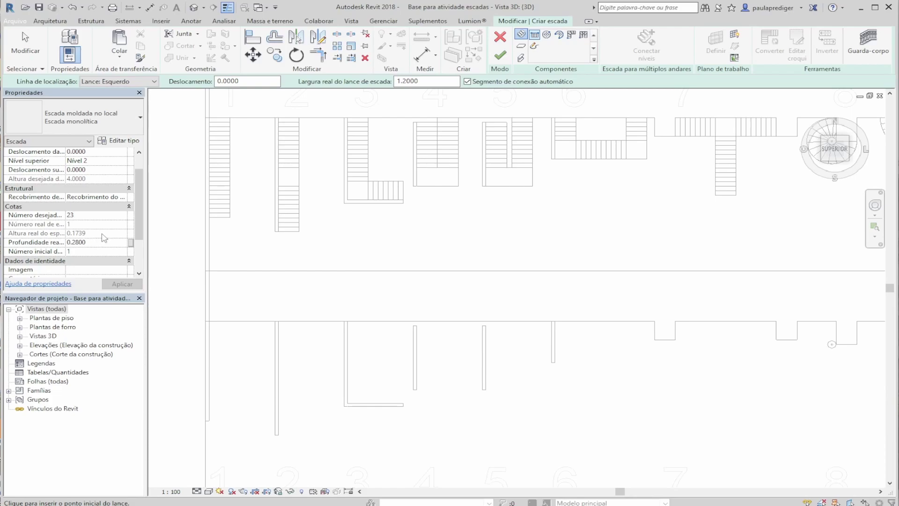
{"action": "left_click", "coordinate": [120, 216]}
{"action": "left_click", "coordinate": [122, 217]}
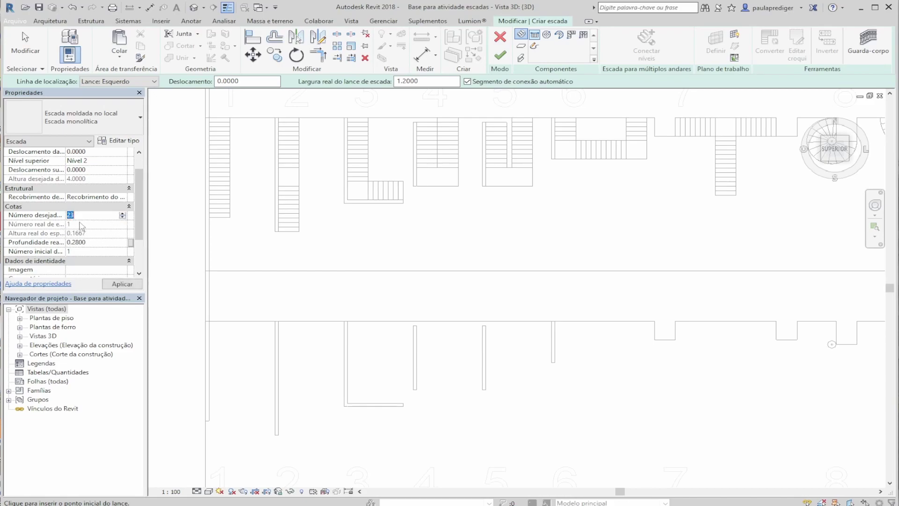
{"action": "left_click", "coordinate": [123, 216]}
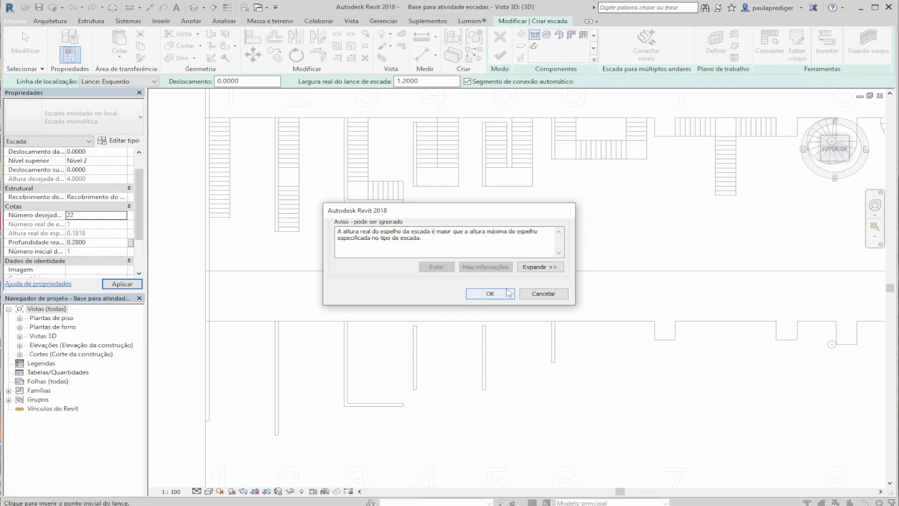
{"action": "left_click", "coordinate": [491, 293]}
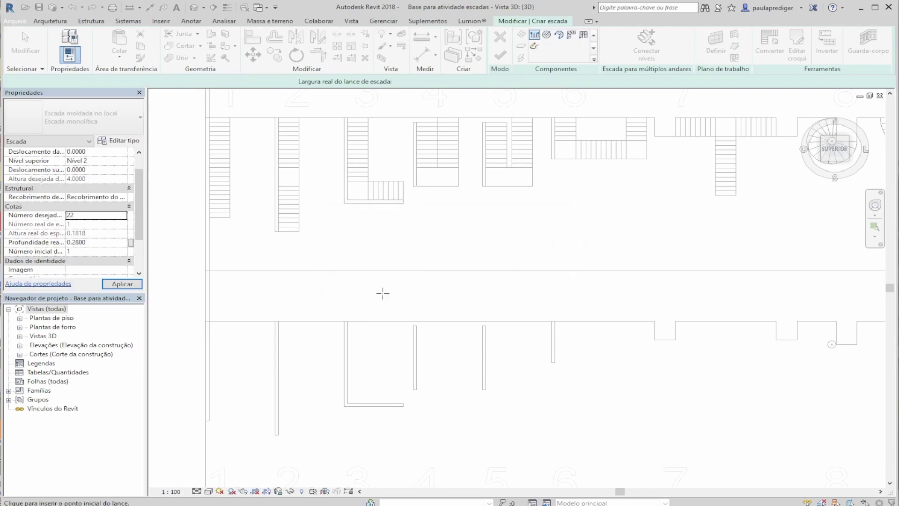
Step: Set the stair's desired number of risers to 23 and apply the value
{"action": "left_click", "coordinate": [126, 218]}
{"action": "type", "text": "23"}
{"action": "left_click", "coordinate": [120, 284]}
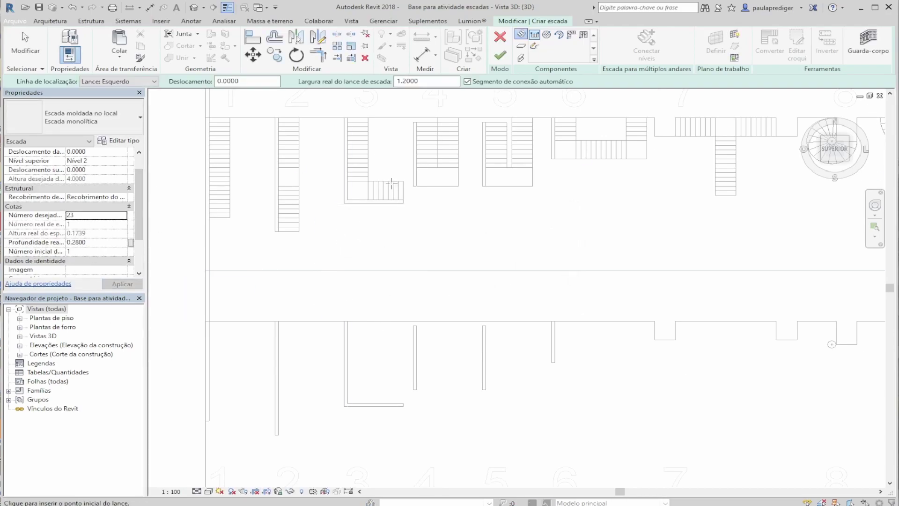
{"action": "scroll", "coordinate": [473, 262], "scroll_direction": "down", "scroll_amount": 1}
{"action": "middle_click_drag", "start_coordinate": [497, 260], "coordinate": [526, 290]}
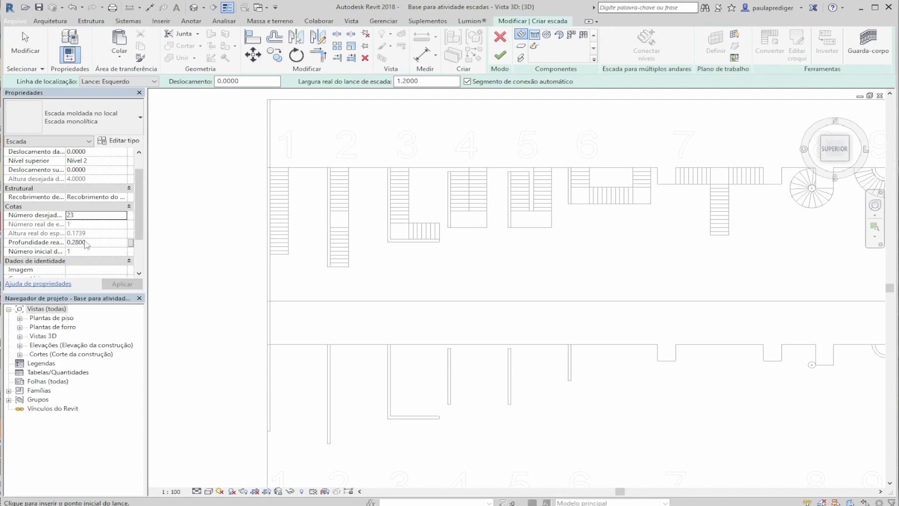
{"action": "scroll", "coordinate": [110, 244], "scroll_direction": "down", "scroll_amount": 1}
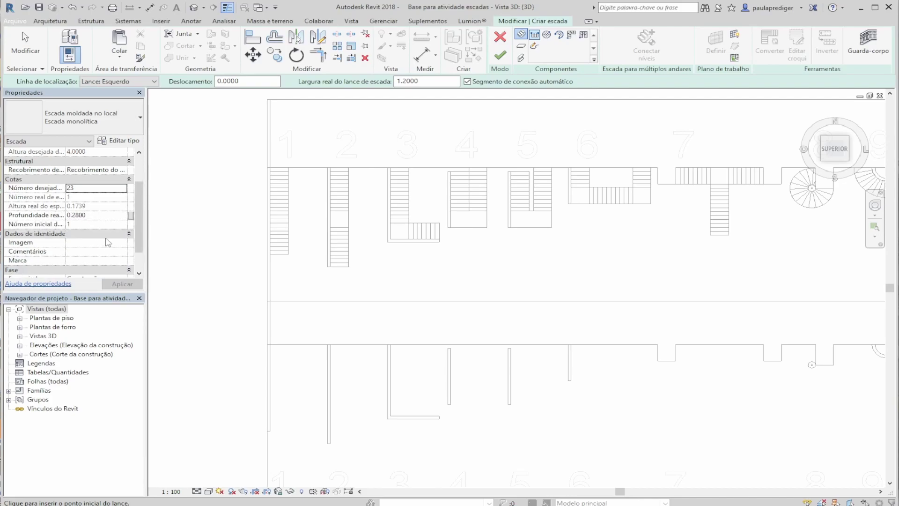
{"action": "scroll", "coordinate": [94, 196], "scroll_direction": "up", "scroll_amount": 1}
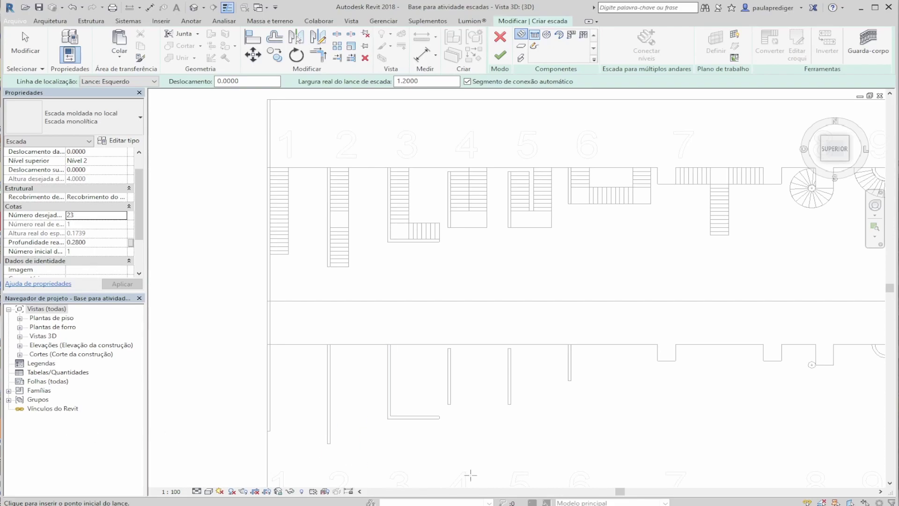
Step: Switch to the calculator and compute twice the riser height by multiplying 2 by 0,1739
{"action": "left_click_drag", "start_coordinate": [284, 129], "coordinate": [343, 129]}
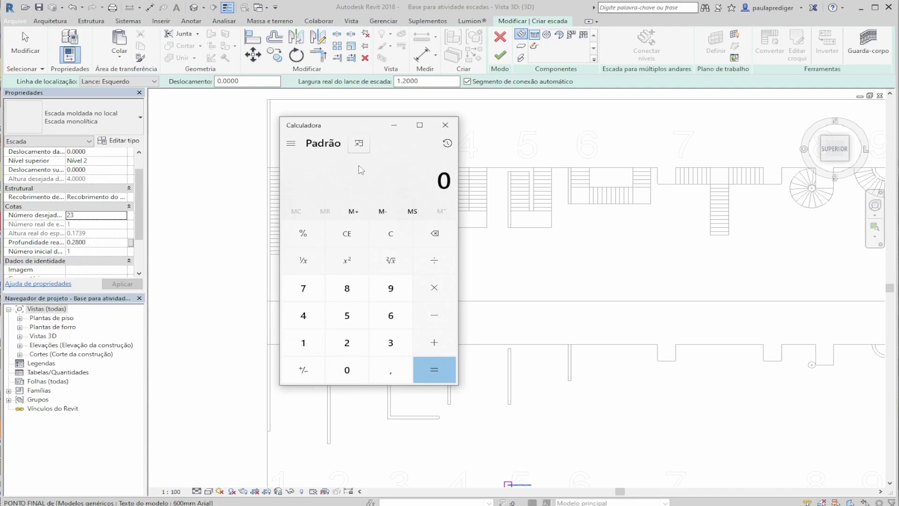
{"action": "type", "text": "2*0,1"}
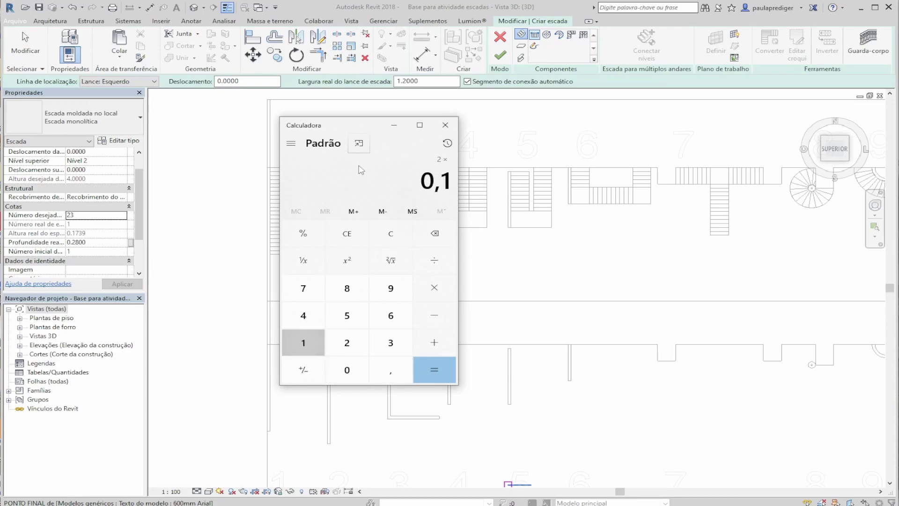
{"action": "type", "text": "739"}
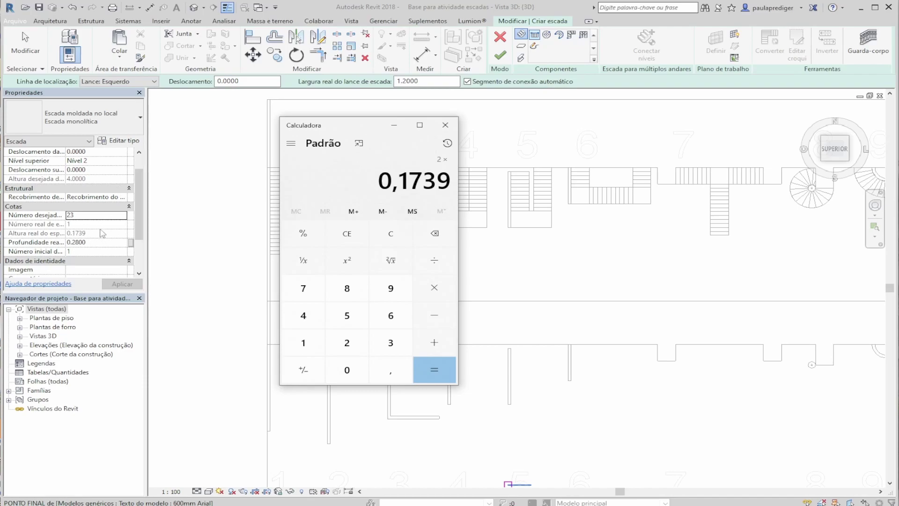
{"action": "key", "text": "Return"}
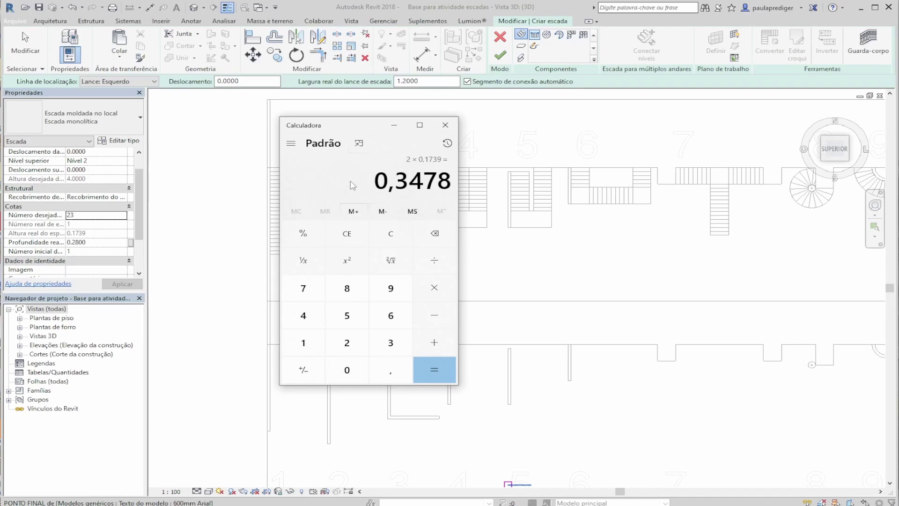
Step: Calculate the lower limit for the tread depth by subtracting 0,3478 from 0,63
{"action": "type", "text": "0,63"}
{"action": "key", "text": "minus"}
{"action": "type", "text": "0,3478"}
{"action": "key", "text": "Return"}
{"action": "left_click_drag", "start_coordinate": [376, 181], "coordinate": [454, 184]}
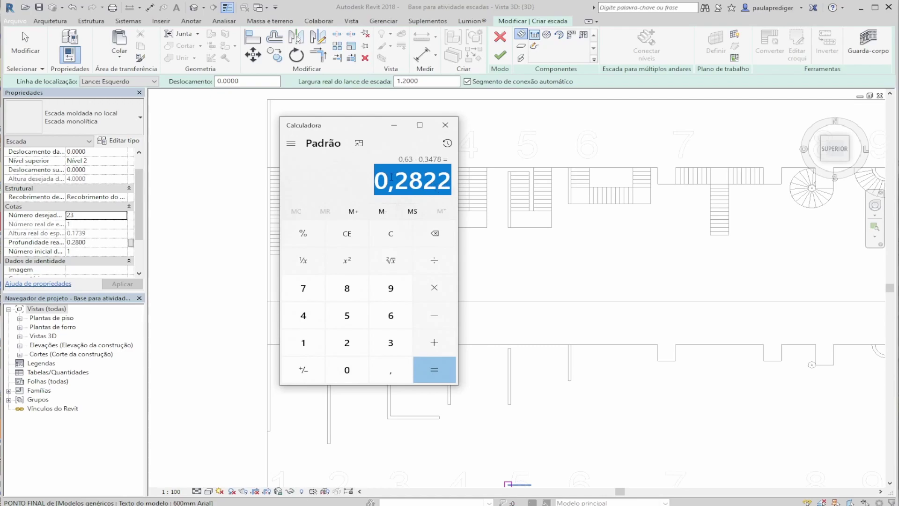
Step: Calculate the upper limit for the tread depth by subtracting 0,3478 from 0,64
{"action": "type", "text": "064"}
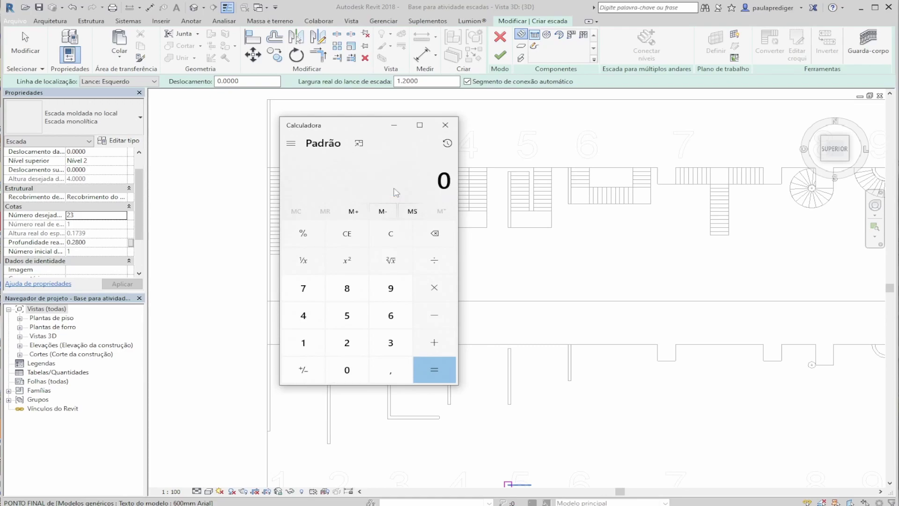
{"action": "key", "text": "BackSpace"}
{"action": "key", "text": "BackSpace"}
{"action": "type", "text": "0,64 - 0,3478"}
{"action": "key", "text": "Return"}
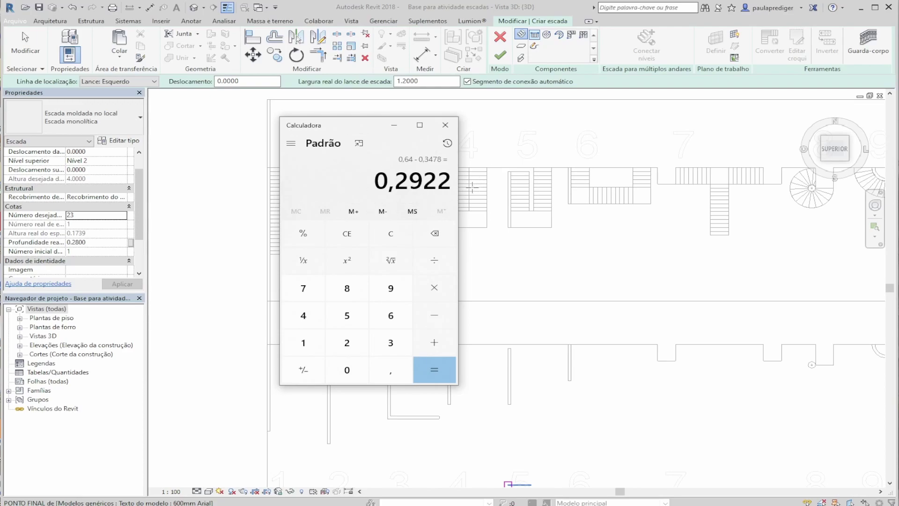
{"action": "left_click_drag", "start_coordinate": [423, 181], "coordinate": [374, 182]}
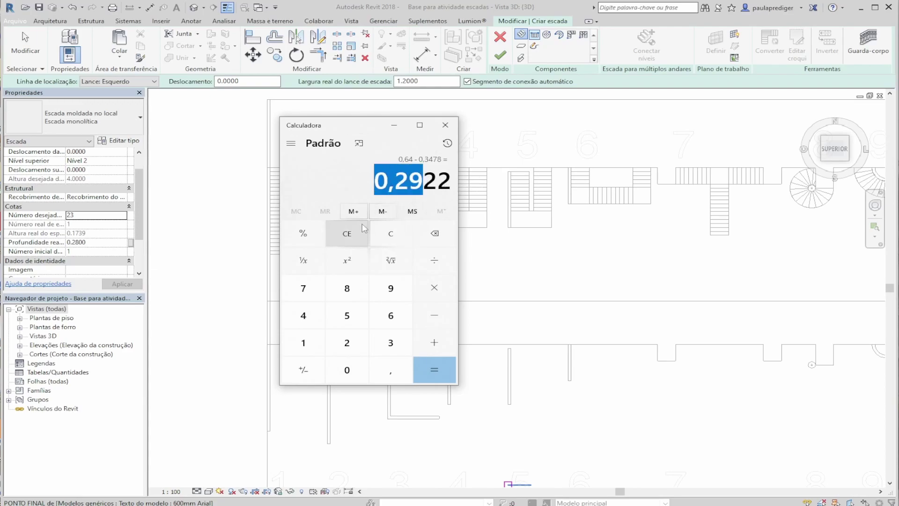
Step: Close the calculator and set the new stair's actual tread depth to 0.29
{"action": "left_click", "coordinate": [445, 125]}
{"action": "left_click", "coordinate": [116, 241]}
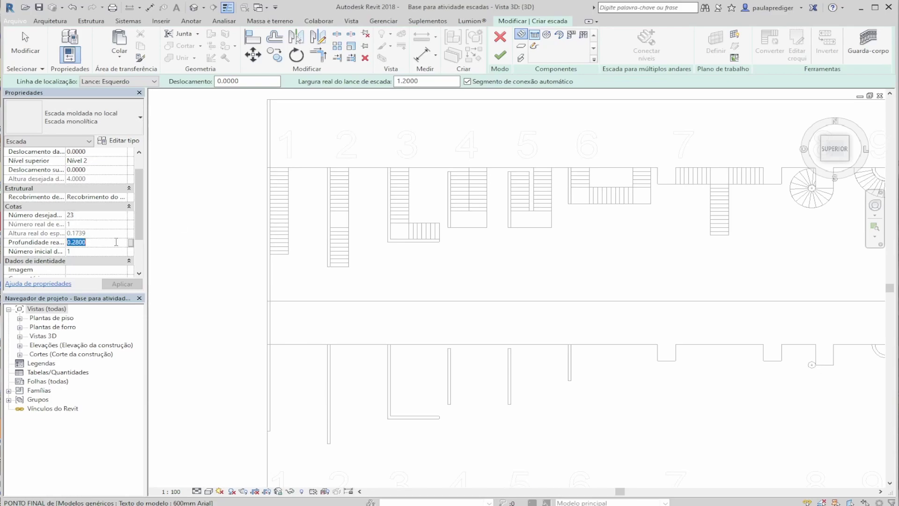
{"action": "type", "text": "0.29"}
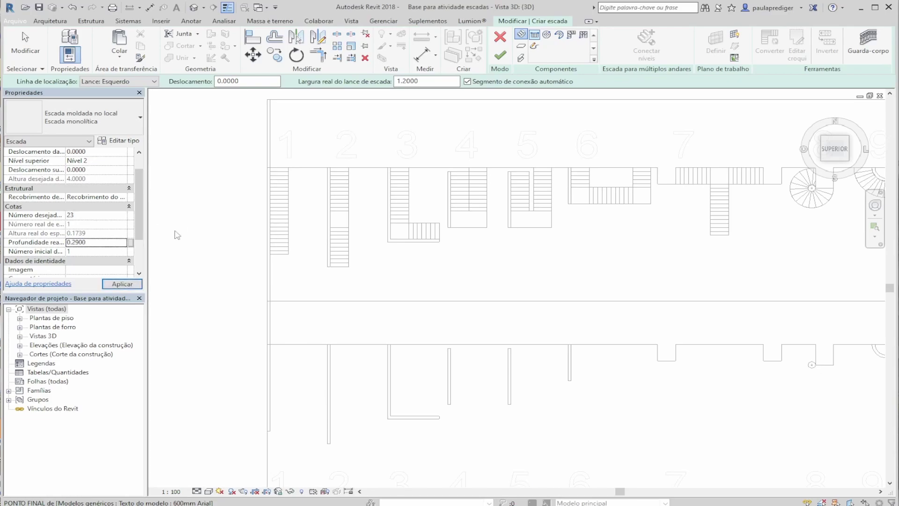
Step: Examine the new stair's actual run width and its location line options against the wall at position 1
{"action": "middle_click_drag", "start_coordinate": [285, 359], "coordinate": [282, 355]}
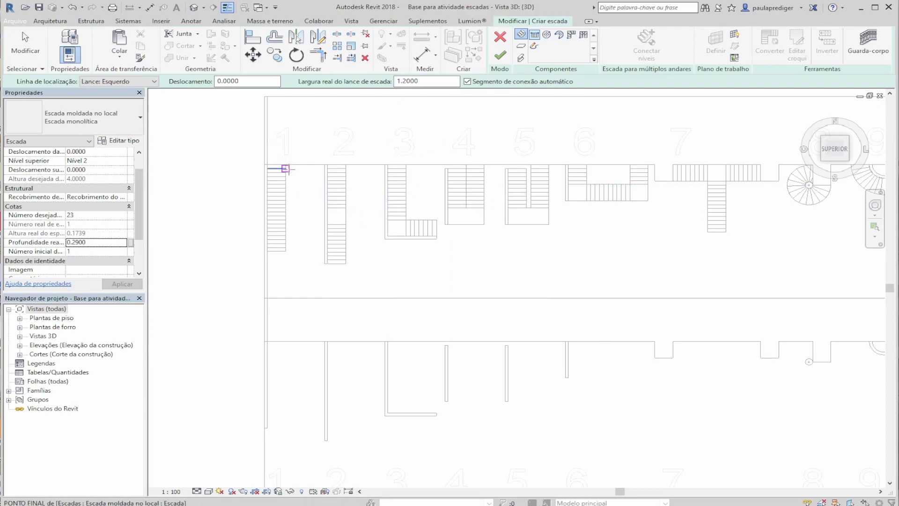
{"action": "left_click_drag", "start_coordinate": [433, 81], "coordinate": [393, 81]}
{"action": "left_click", "coordinate": [422, 81]}
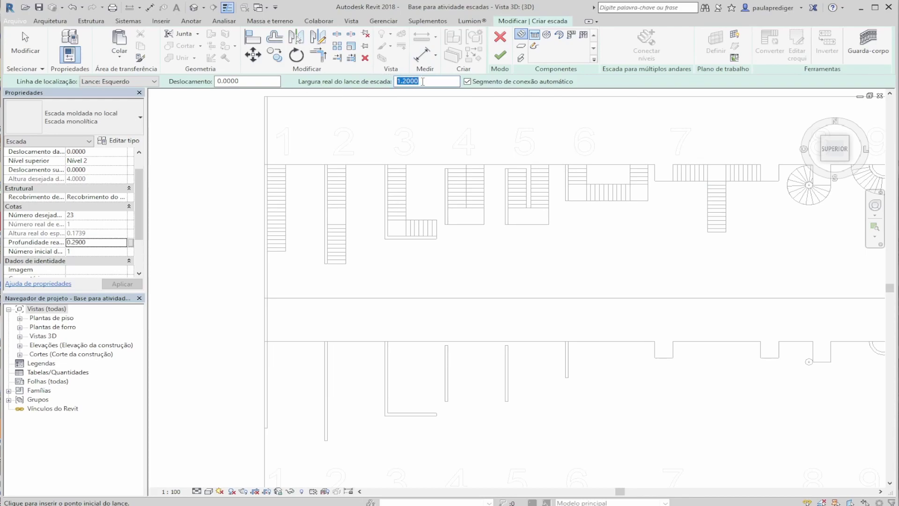
{"action": "middle_click_drag", "start_coordinate": [303, 386], "coordinate": [274, 354]}
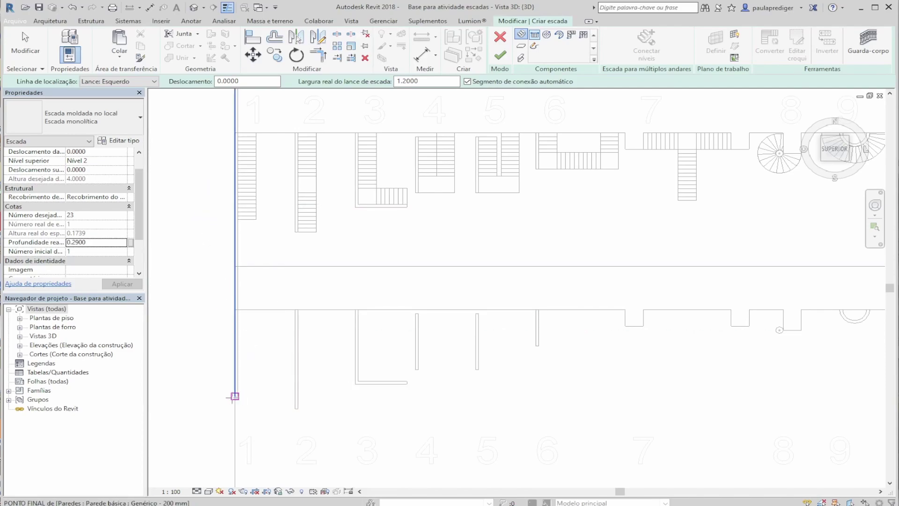
{"action": "scroll", "coordinate": [241, 396], "scroll_direction": "up", "scroll_amount": 2}
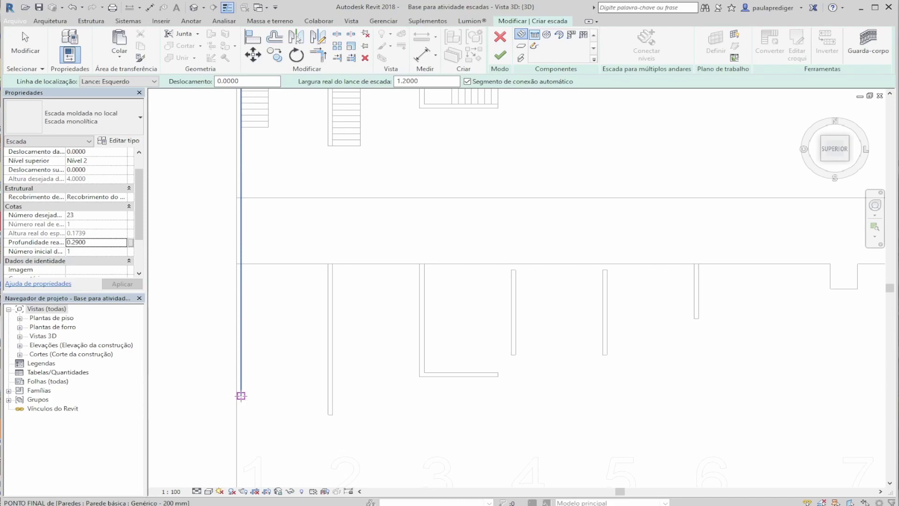
{"action": "middle_click_drag", "start_coordinate": [271, 234], "coordinate": [273, 422]}
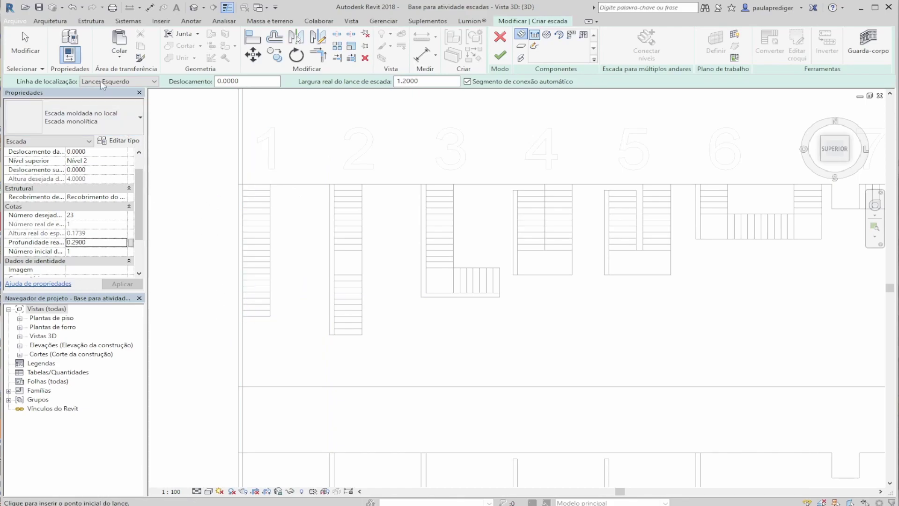
{"action": "left_click", "coordinate": [126, 82]}
{"action": "left_click", "coordinate": [126, 82]}
{"action": "left_click", "coordinate": [126, 82]}
{"action": "left_click", "coordinate": [120, 100]}
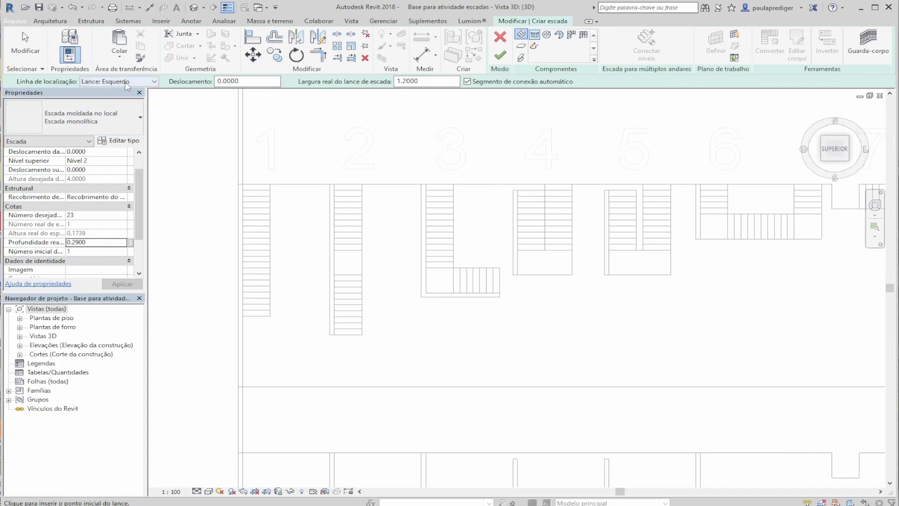
Step: Draw a straight 23-riser run from the inner corner at the free end of position 1's empty-bay wall, vertically past the slab edge, about 7.25 m
{"action": "scroll", "coordinate": [287, 240], "scroll_direction": "down", "scroll_amount": 3}
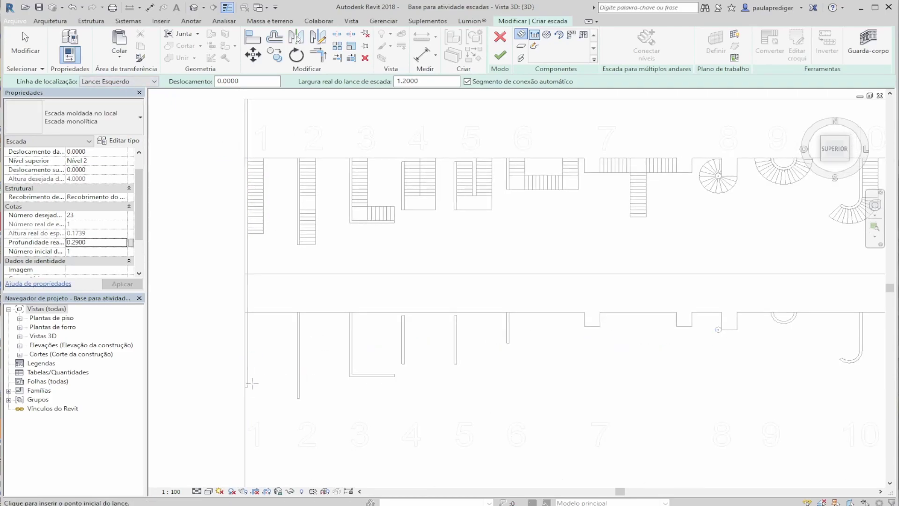
{"action": "scroll", "coordinate": [287, 194], "scroll_direction": "up", "scroll_amount": 1}
{"action": "scroll", "coordinate": [331, 238], "scroll_direction": "up", "scroll_amount": 1}
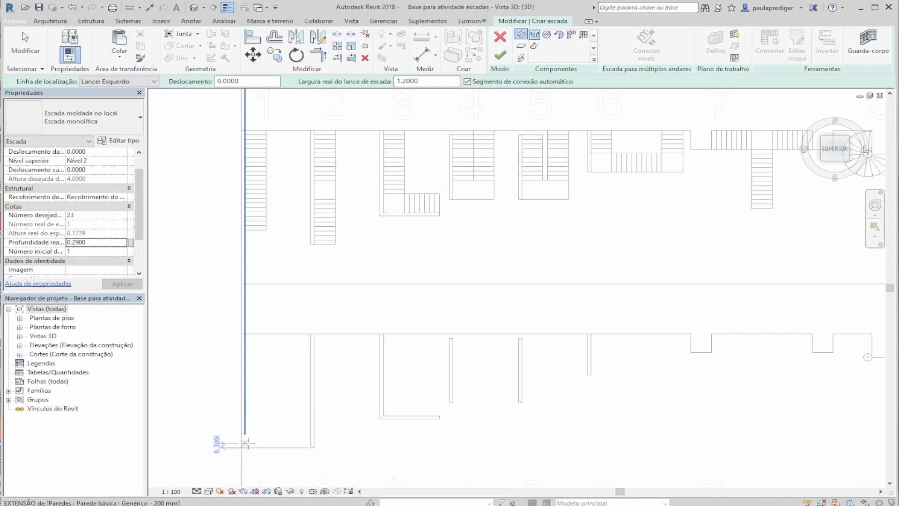
{"action": "scroll", "coordinate": [244, 434], "scroll_direction": "up", "scroll_amount": 1}
{"action": "scroll", "coordinate": [243, 430], "scroll_direction": "up", "scroll_amount": 1}
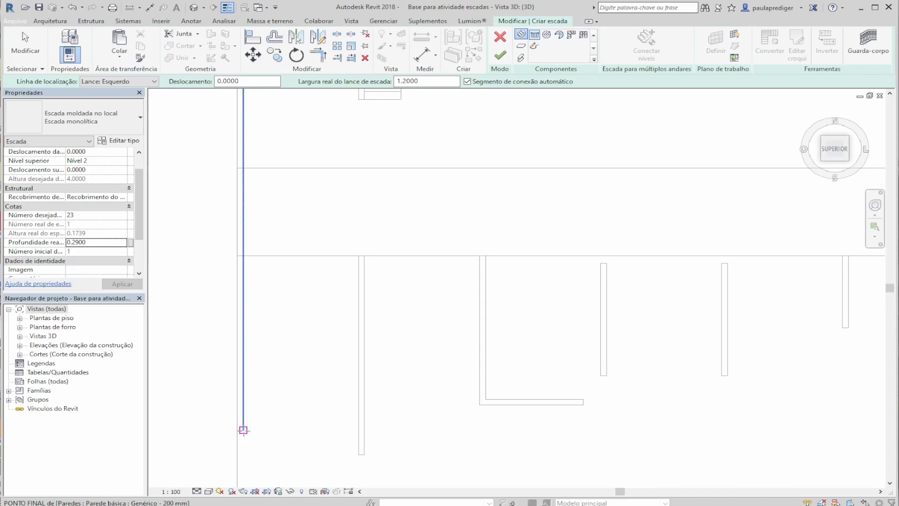
{"action": "left_click", "coordinate": [243, 429]}
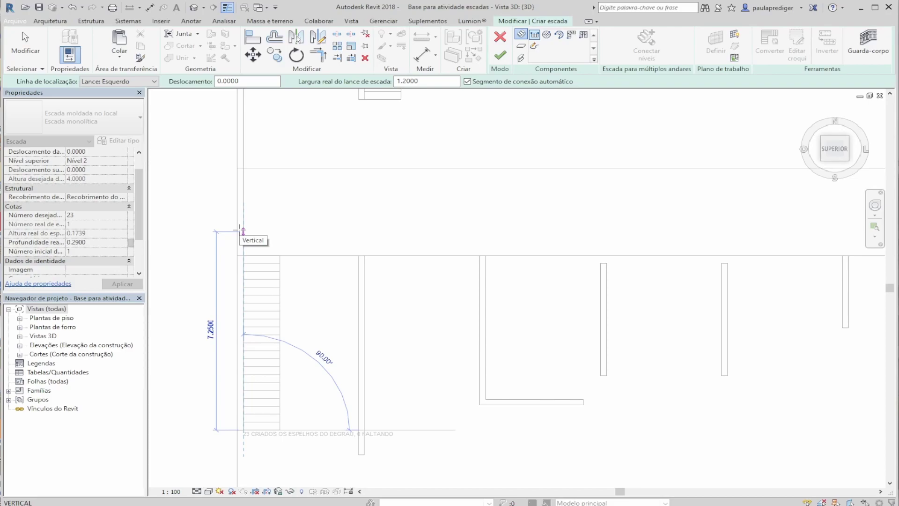
{"action": "left_click", "coordinate": [242, 230]}
{"action": "key", "text": "Escape"}
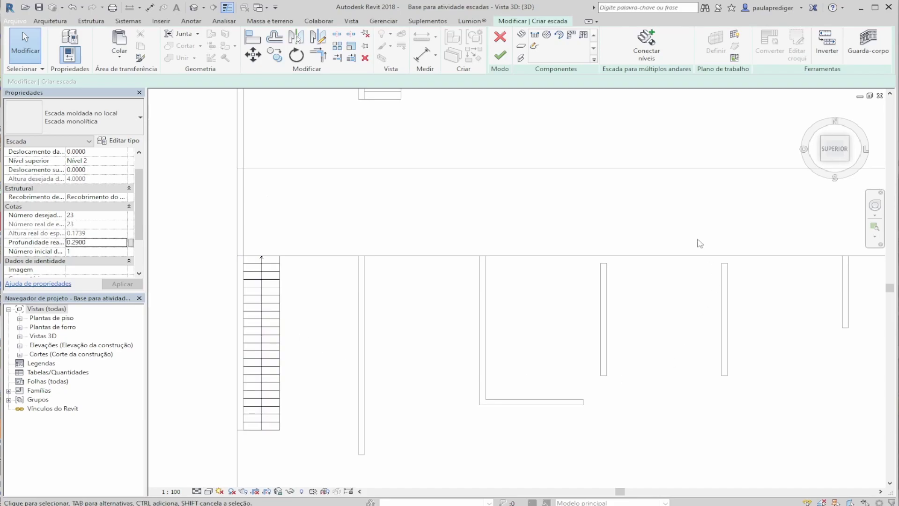
Step: Examine the new run at position 1 in 3D from several angles, selecting it to check its shape and dimensions
{"action": "middle_click_drag", "start_coordinate": [489, 375], "coordinate": [557, 191], "text": "shift"}
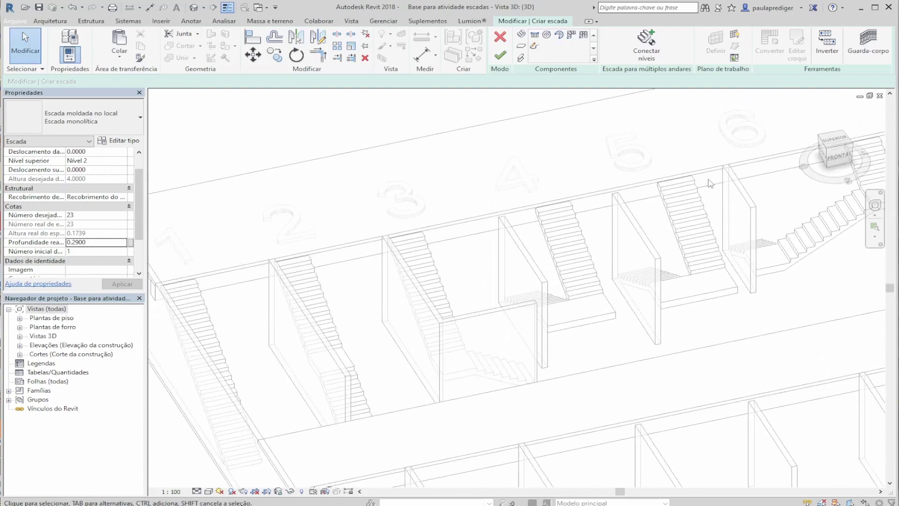
{"action": "left_click", "coordinate": [836, 141]}
{"action": "scroll", "coordinate": [321, 291], "scroll_direction": "up", "scroll_amount": 5}
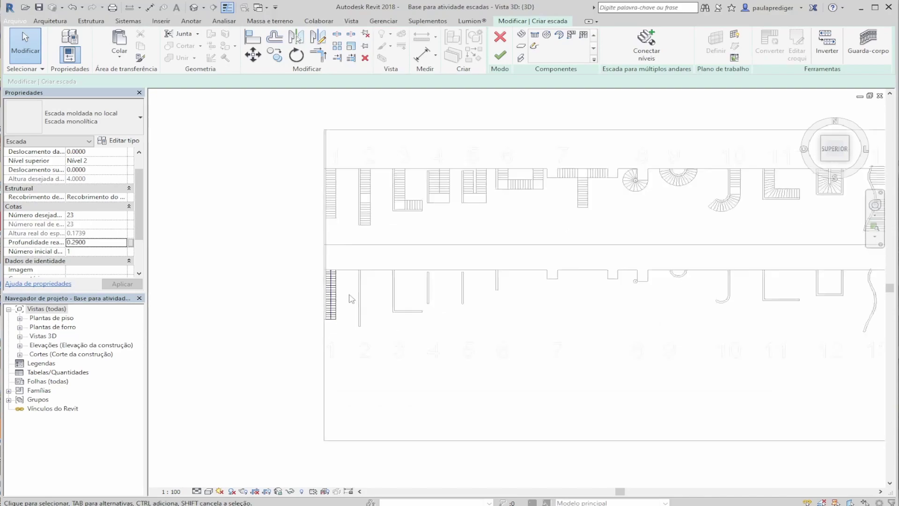
{"action": "left_click", "coordinate": [327, 309]}
{"action": "scroll", "coordinate": [267, 311], "scroll_direction": "up", "scroll_amount": 1}
{"action": "scroll", "coordinate": [268, 311], "scroll_direction": "up", "scroll_amount": 2}
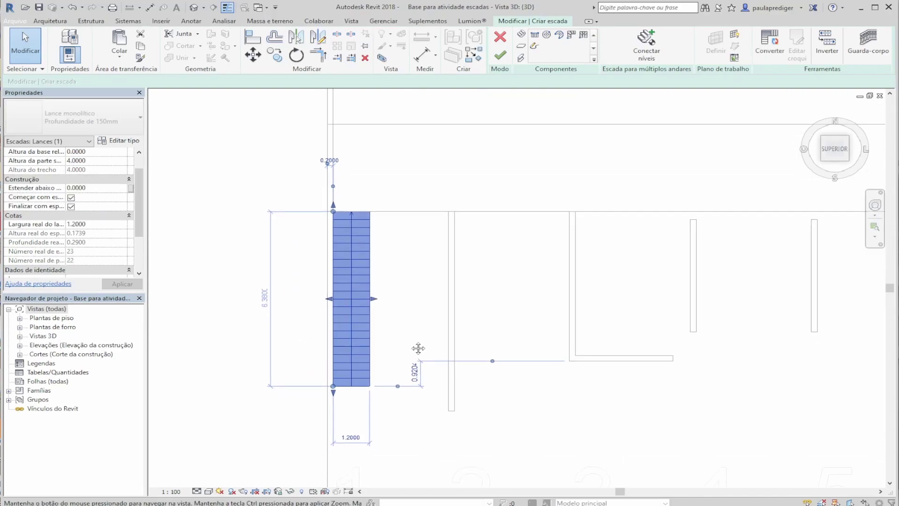
{"action": "scroll", "coordinate": [379, 239], "scroll_direction": "up", "scroll_amount": 1}
{"action": "middle_click_drag", "start_coordinate": [437, 302], "coordinate": [327, 136], "text": "shift"}
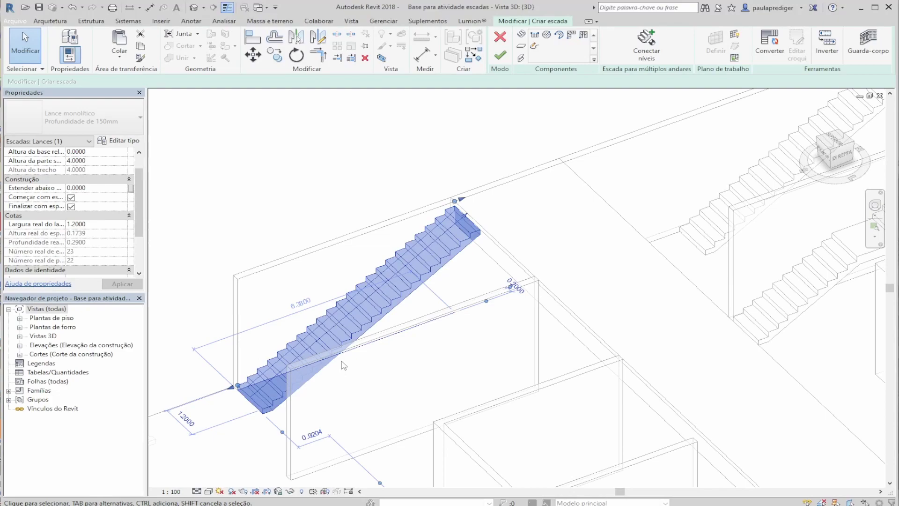
{"action": "middle_click_drag", "start_coordinate": [327, 350], "coordinate": [451, 365], "text": "shift"}
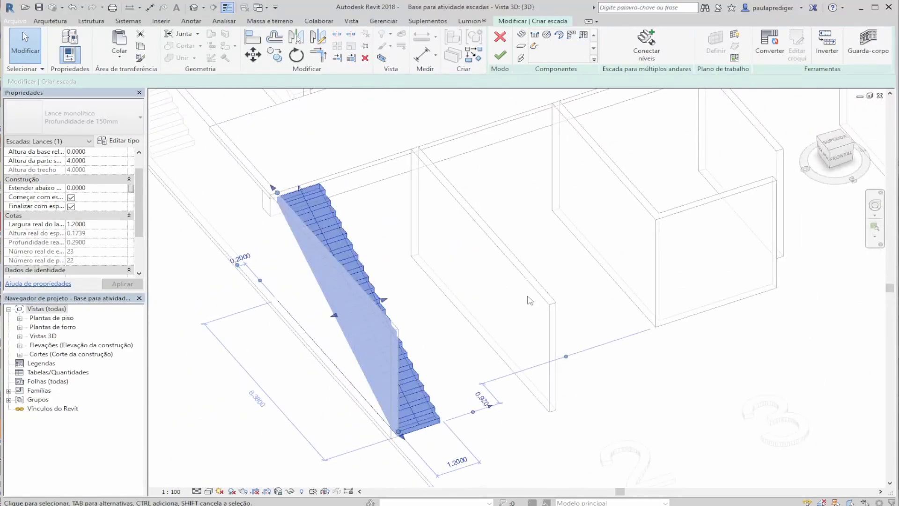
{"action": "scroll", "coordinate": [440, 372], "scroll_direction": "down", "scroll_amount": 1}
{"action": "left_click", "coordinate": [250, 349]}
{"action": "middle_click_drag", "start_coordinate": [457, 346], "coordinate": [327, 388], "text": "shift"}
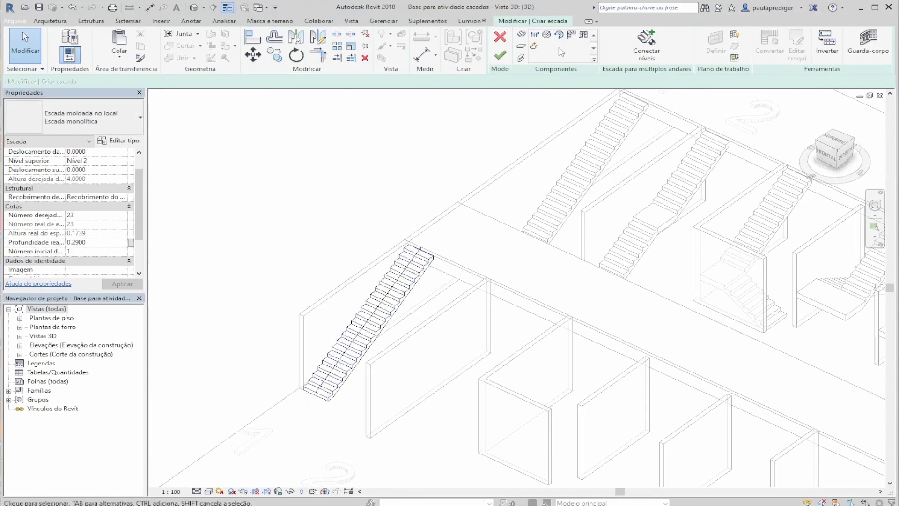
Step: Finish the monolithic stair at position 1 and inspect the railings along both of its sides
{"action": "left_click", "coordinate": [500, 57]}
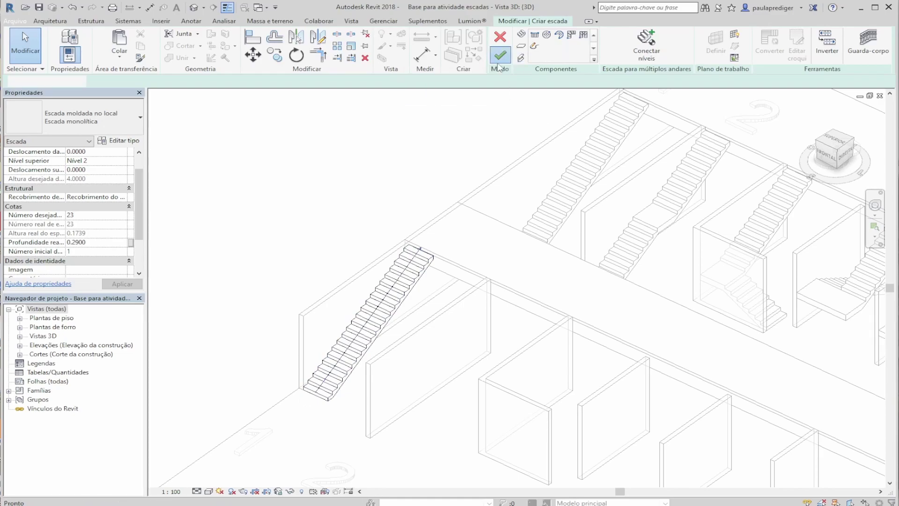
{"action": "key", "text": "Escape"}
{"action": "scroll", "coordinate": [328, 384], "scroll_direction": "up", "scroll_amount": 5}
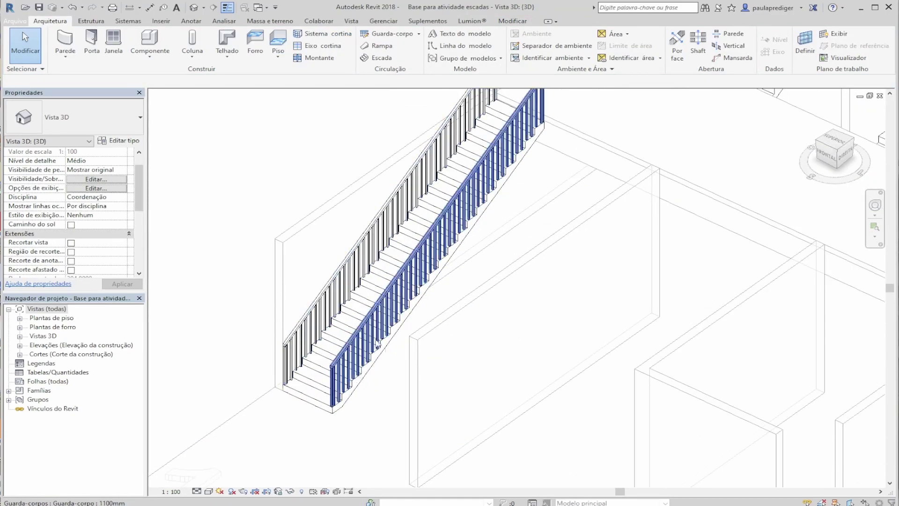
{"action": "middle_click_drag", "start_coordinate": [384, 349], "coordinate": [378, 274], "text": "shift"}
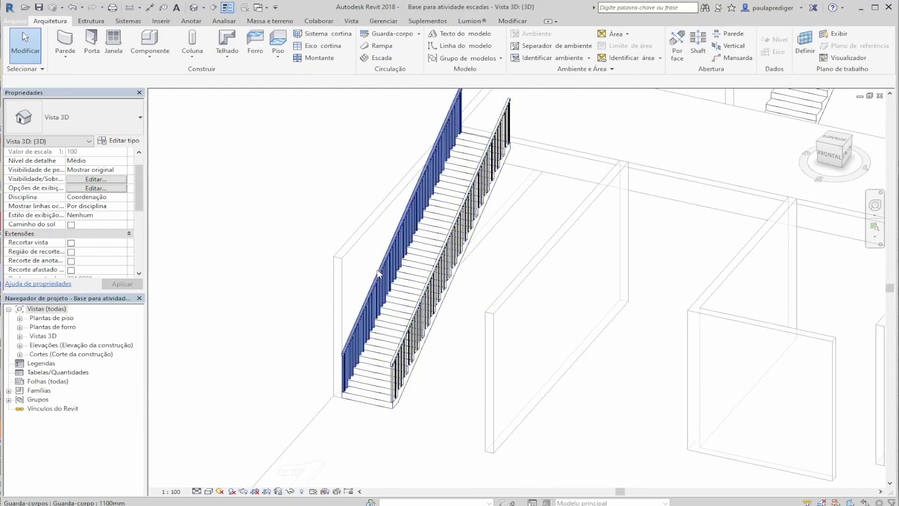
{"action": "left_click", "coordinate": [439, 281]}
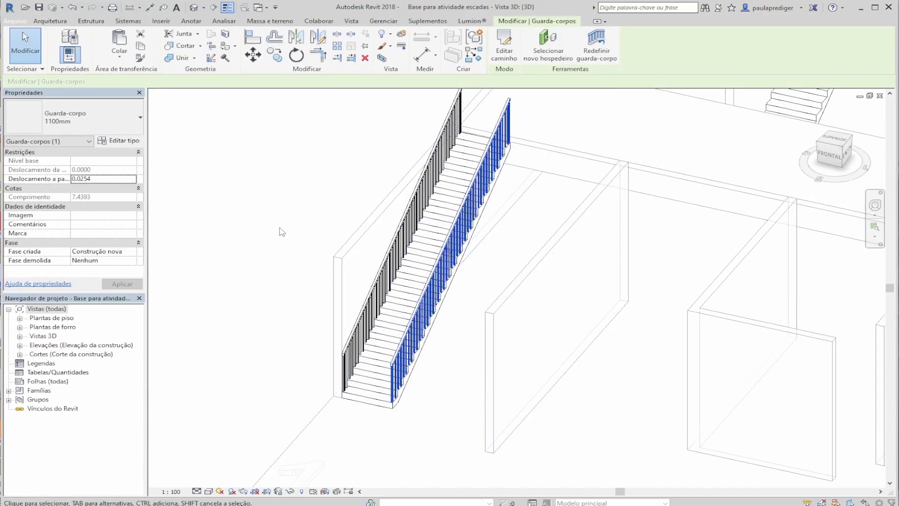
{"action": "key", "text": "Escape"}
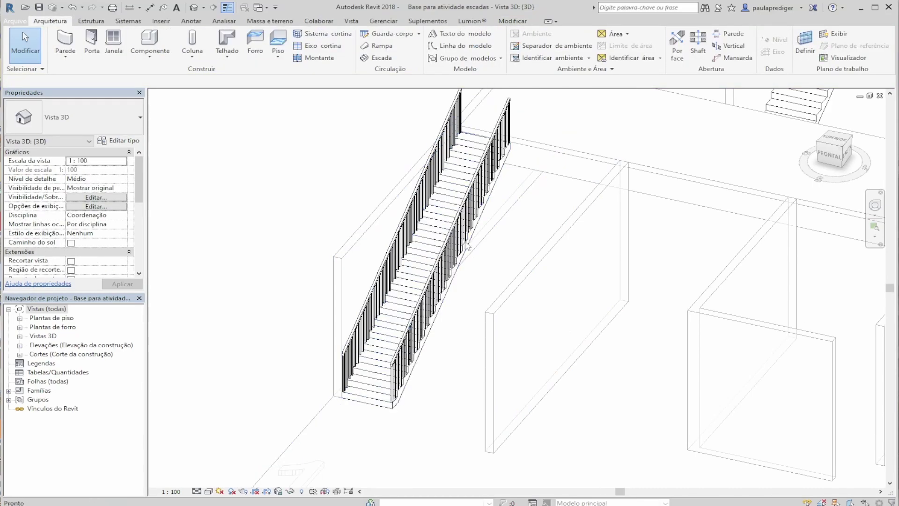
Step: Orient the 3D view to the top again and frame the model stairs next to the empty positions 1 to 6
{"action": "middle_click_drag", "start_coordinate": [487, 297], "coordinate": [693, 323], "text": "shift"}
{"action": "middle_click_drag", "start_coordinate": [464, 330], "coordinate": [368, 338]}
{"action": "scroll", "coordinate": [368, 342], "scroll_direction": "down", "scroll_amount": 2}
{"action": "scroll", "coordinate": [249, 295], "scroll_direction": "down", "scroll_amount": 2}
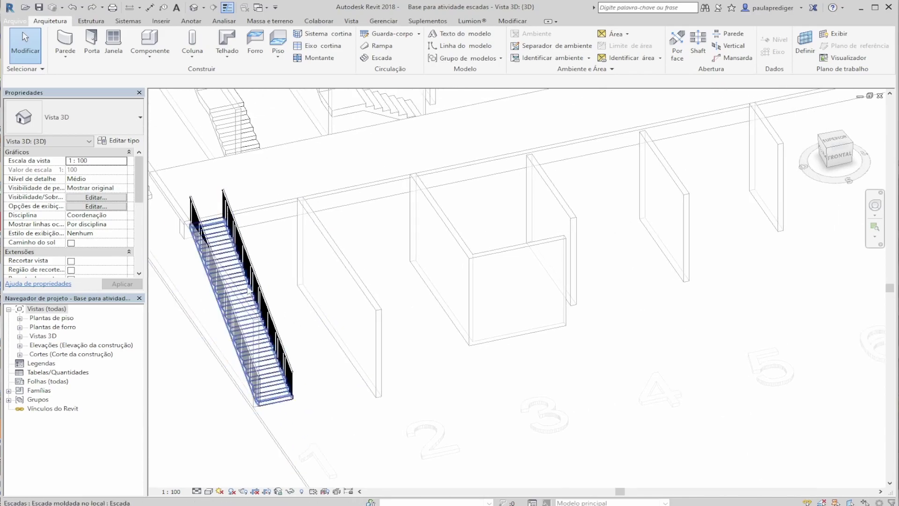
{"action": "left_click", "coordinate": [835, 142]}
{"action": "scroll", "coordinate": [356, 232], "scroll_direction": "up", "scroll_amount": 2}
{"action": "scroll", "coordinate": [360, 229], "scroll_direction": "up", "scroll_amount": 4}
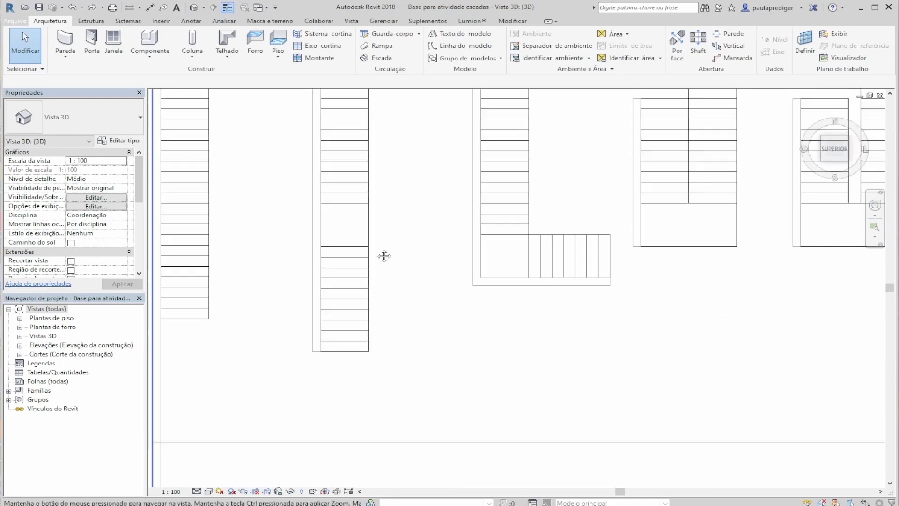
{"action": "scroll", "coordinate": [370, 346], "scroll_direction": "down", "scroll_amount": 1}
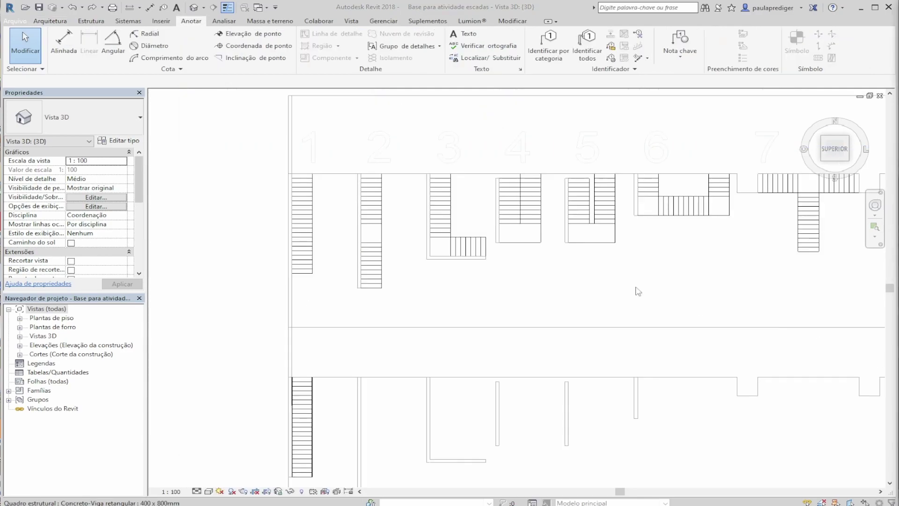
Step: Start a new monolithic stair from Nível 1 to Nível 2 with 23 risers and a tread depth of 0.2900
{"action": "middle_click_drag", "start_coordinate": [351, 351], "coordinate": [275, 259]}
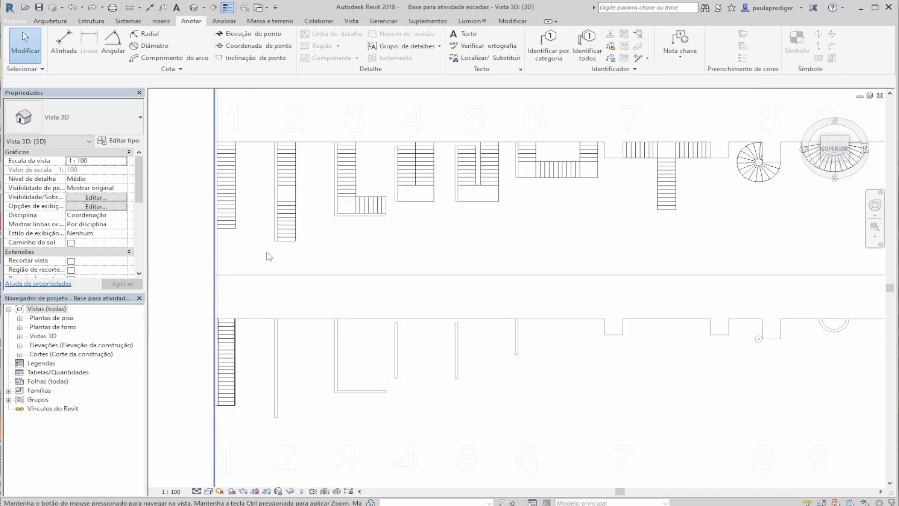
{"action": "left_click", "coordinate": [50, 21]}
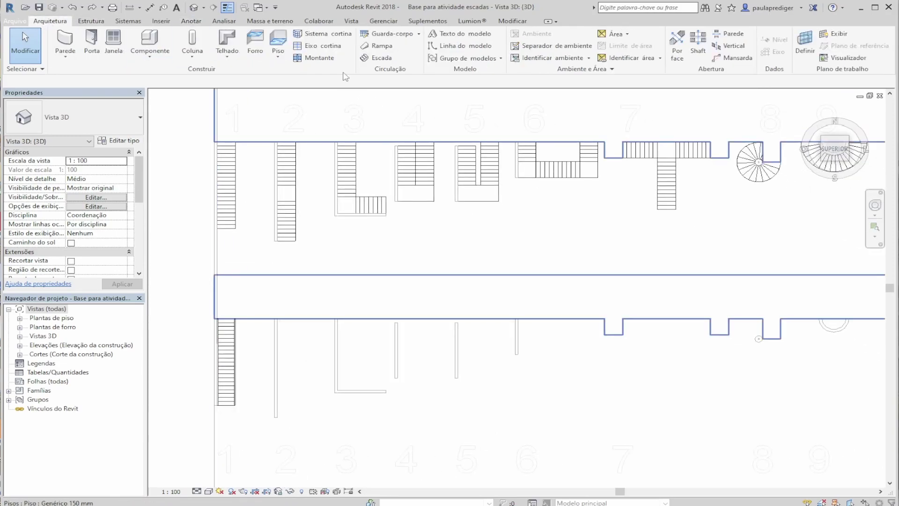
{"action": "left_click", "coordinate": [386, 60]}
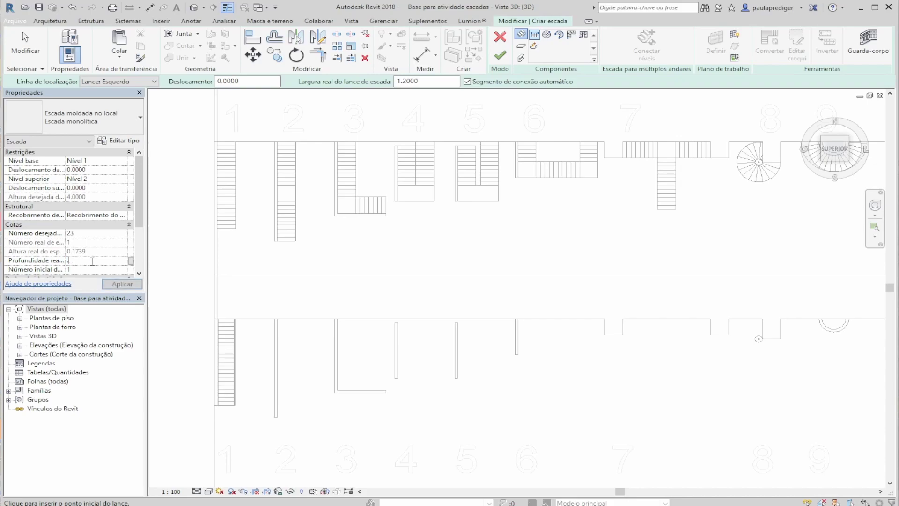
{"action": "left_click", "coordinate": [112, 284]}
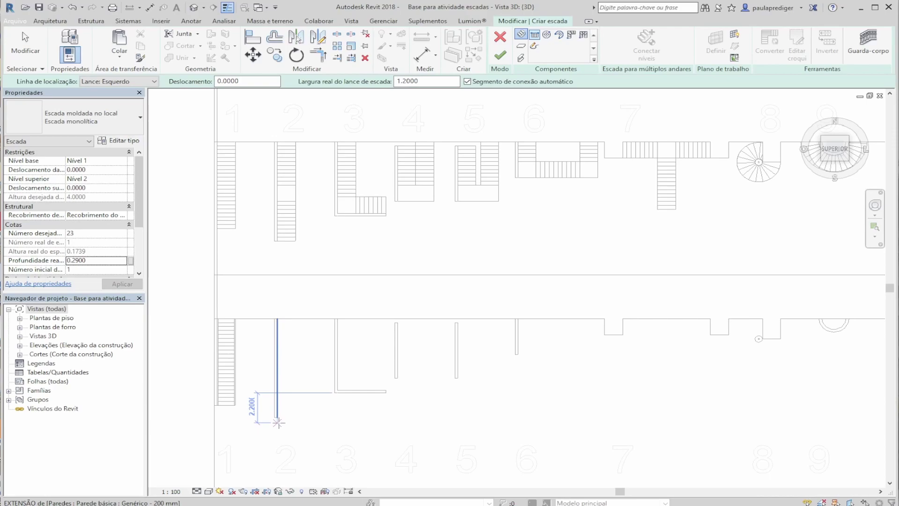
Step: Draw a vertical 10-riser run, about 2.61 m long, along the wall at position 2, starting from the wall's free end
{"action": "scroll", "coordinate": [281, 422], "scroll_direction": "up", "scroll_amount": 1}
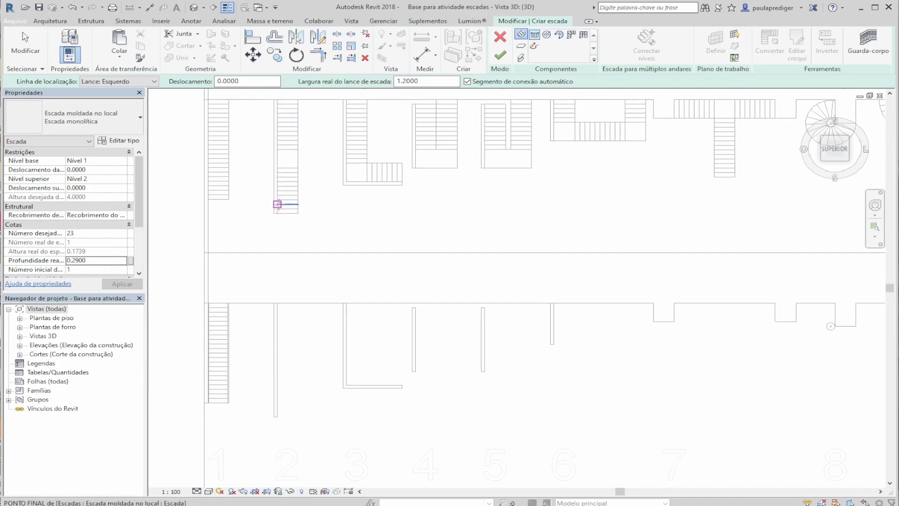
{"action": "left_click", "coordinate": [278, 410]}
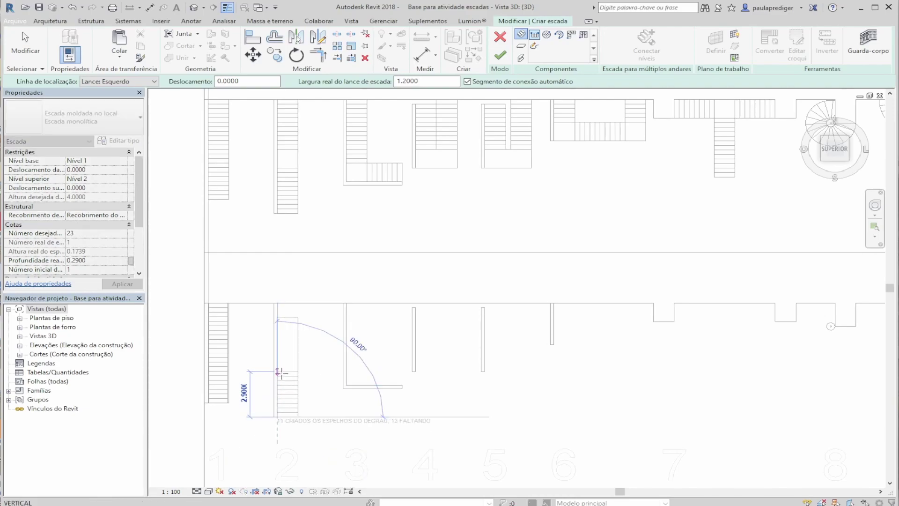
{"action": "scroll", "coordinate": [278, 373], "scroll_direction": "up", "scroll_amount": 2}
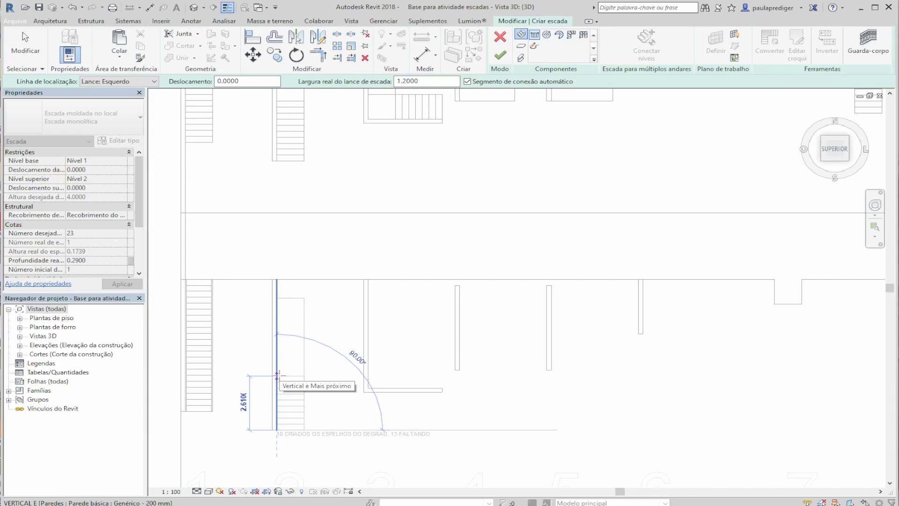
{"action": "left_click", "coordinate": [277, 375]}
Step: Draw the second run of stair 2, 13 risers and about 3.48 m, along the same wall past the slab edge, leaving a landing gap
{"action": "scroll", "coordinate": [277, 372], "scroll_direction": "up", "scroll_amount": 2}
{"action": "scroll", "coordinate": [276, 370], "scroll_direction": "up", "scroll_amount": 2}
{"action": "scroll", "coordinate": [311, 305], "scroll_direction": "up", "scroll_amount": 3}
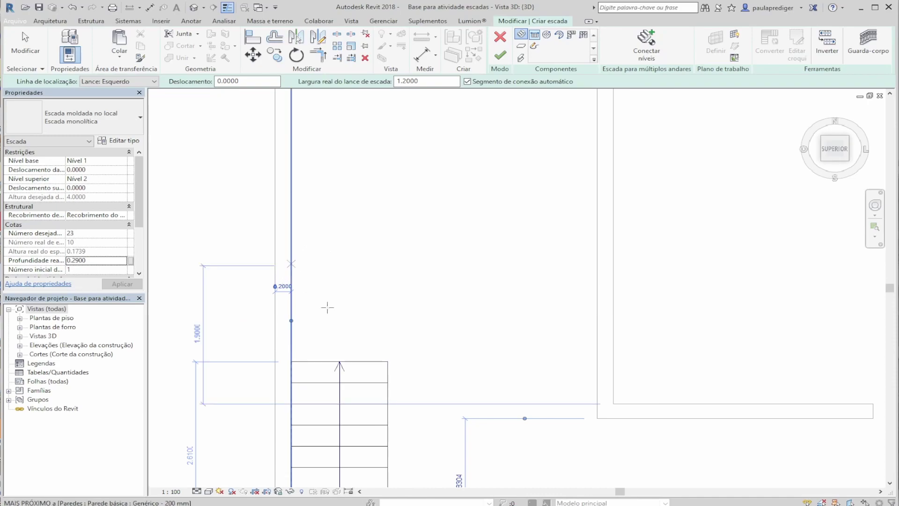
{"action": "scroll", "coordinate": [354, 327], "scroll_direction": "down", "scroll_amount": 1}
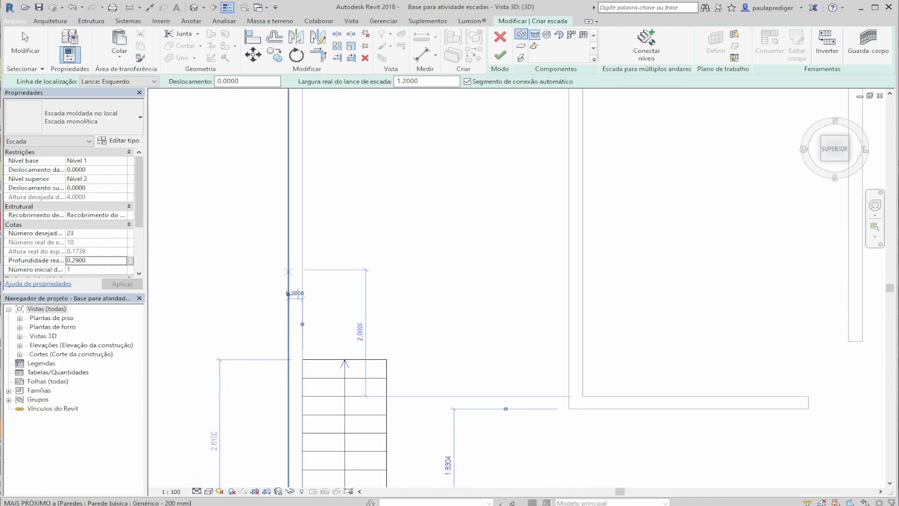
{"action": "left_click", "coordinate": [302, 266]}
{"action": "scroll", "coordinate": [303, 295], "scroll_direction": "down", "scroll_amount": 3}
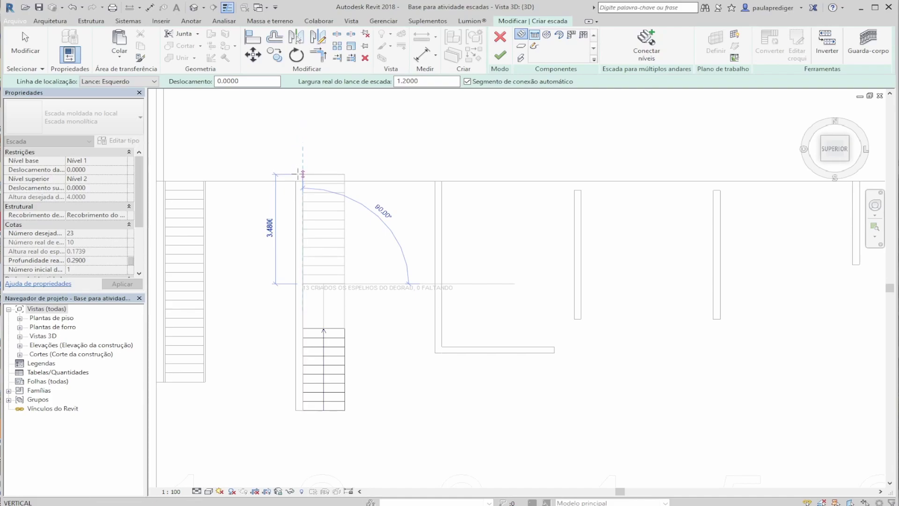
{"action": "left_click", "coordinate": [300, 146]}
{"action": "key", "text": "Escape"}
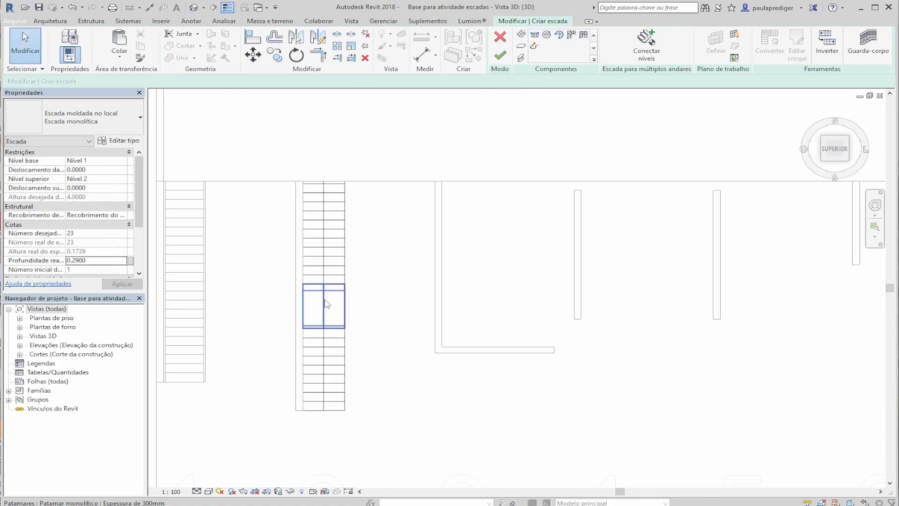
Step: Move the upper run of stair 2 by its end corner about 0.22 m onto the slab edge
{"action": "scroll", "coordinate": [323, 305], "scroll_direction": "up", "scroll_amount": 2}
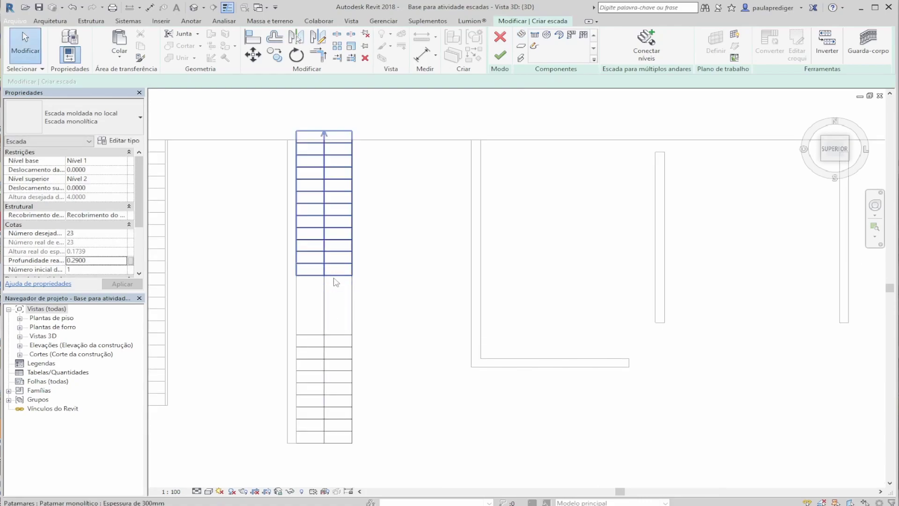
{"action": "left_click", "coordinate": [342, 305]}
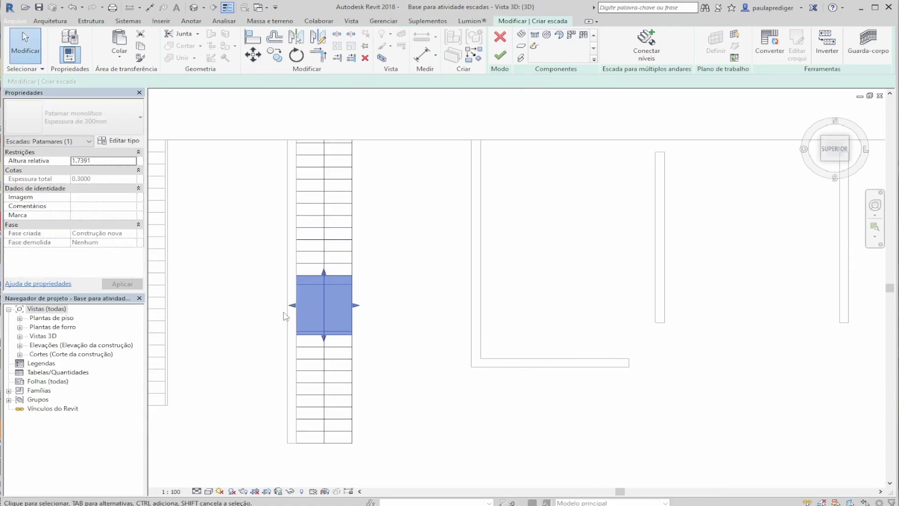
{"action": "left_click", "coordinate": [344, 230]}
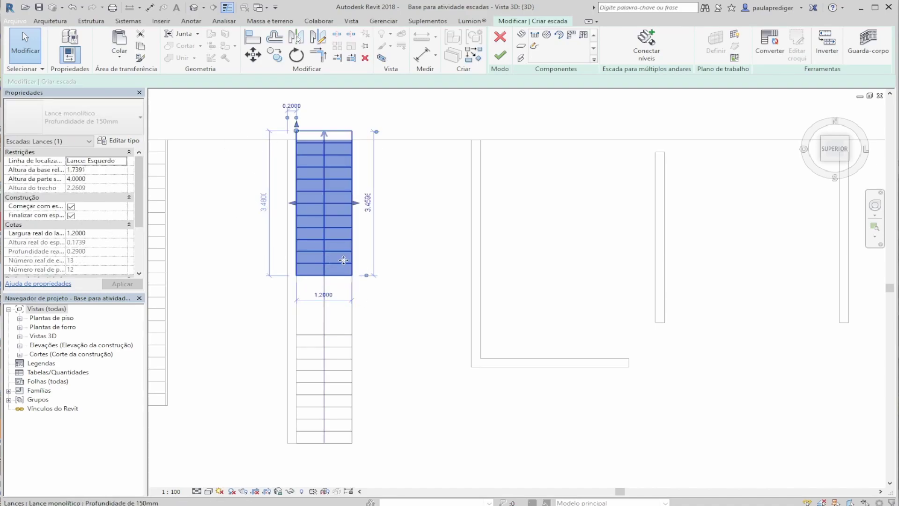
{"action": "scroll", "coordinate": [345, 300], "scroll_direction": "up", "scroll_amount": 2}
{"action": "scroll", "coordinate": [325, 257], "scroll_direction": "down", "scroll_amount": 2}
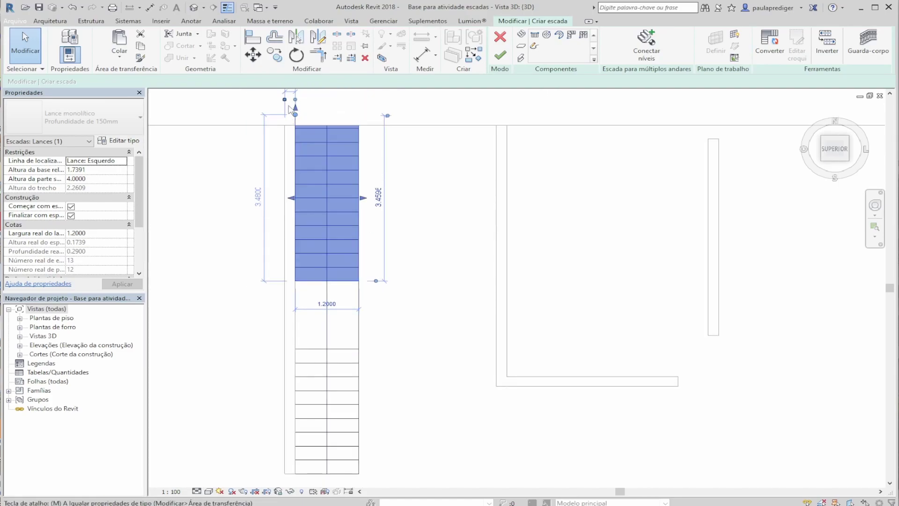
{"action": "left_click", "coordinate": [252, 55]}
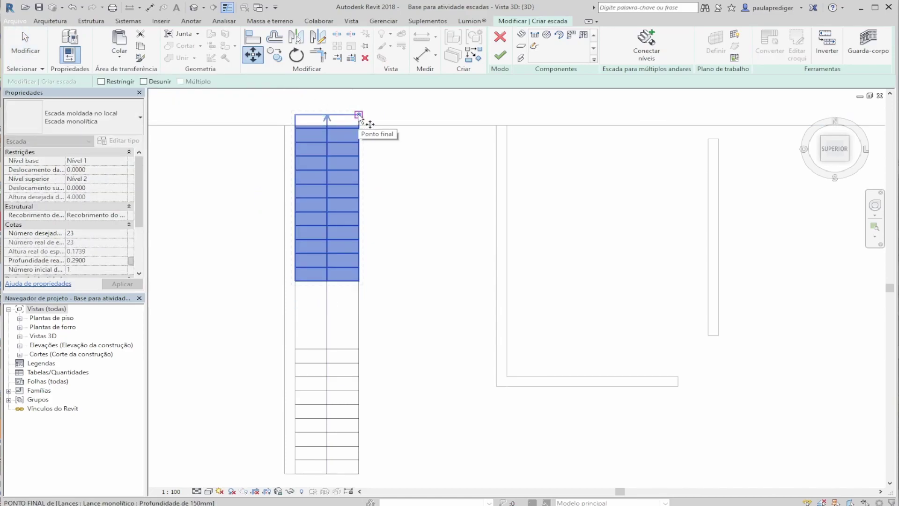
{"action": "left_click", "coordinate": [358, 115]}
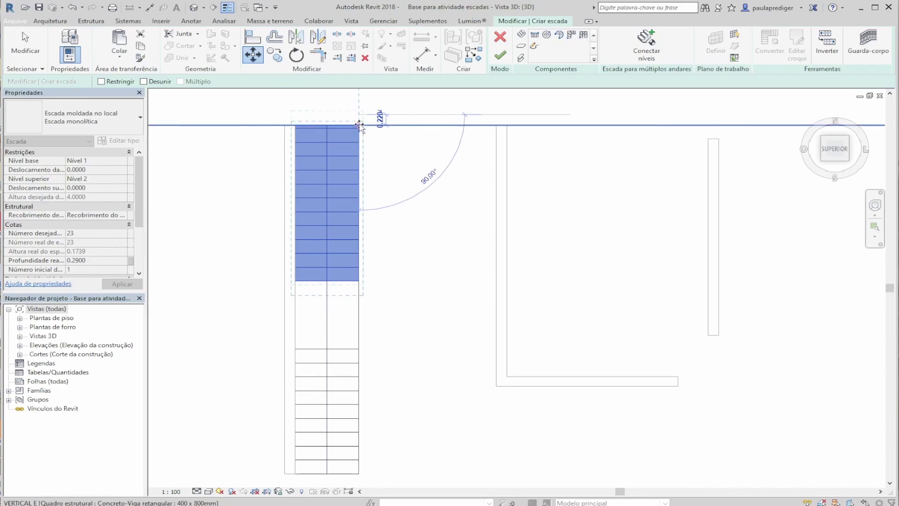
{"action": "left_click", "coordinate": [359, 125]}
{"action": "left_click", "coordinate": [289, 223]}
Step: Check the landing of stair 2 in 3D and finish the stair
{"action": "scroll", "coordinate": [360, 309], "scroll_direction": "down", "scroll_amount": 2}
{"action": "left_click", "coordinate": [356, 311]}
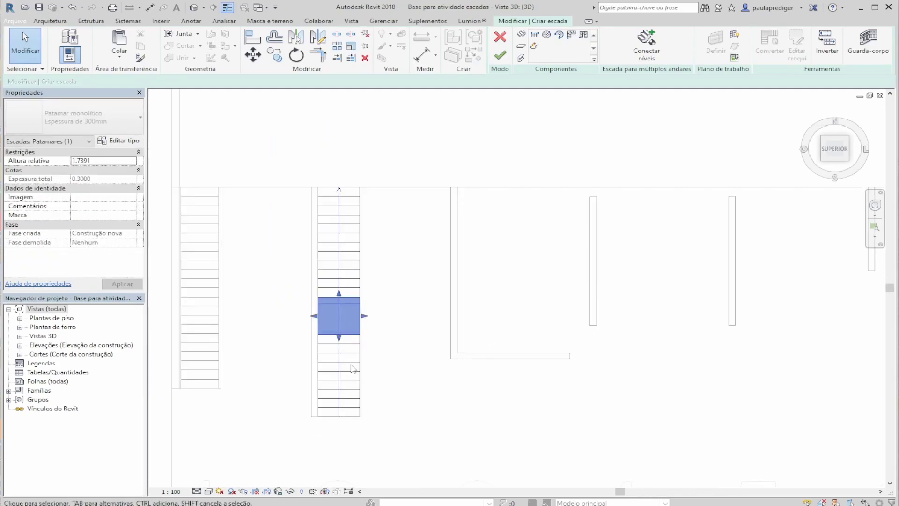
{"action": "middle_click_drag", "start_coordinate": [403, 399], "coordinate": [304, 182], "text": "shift"}
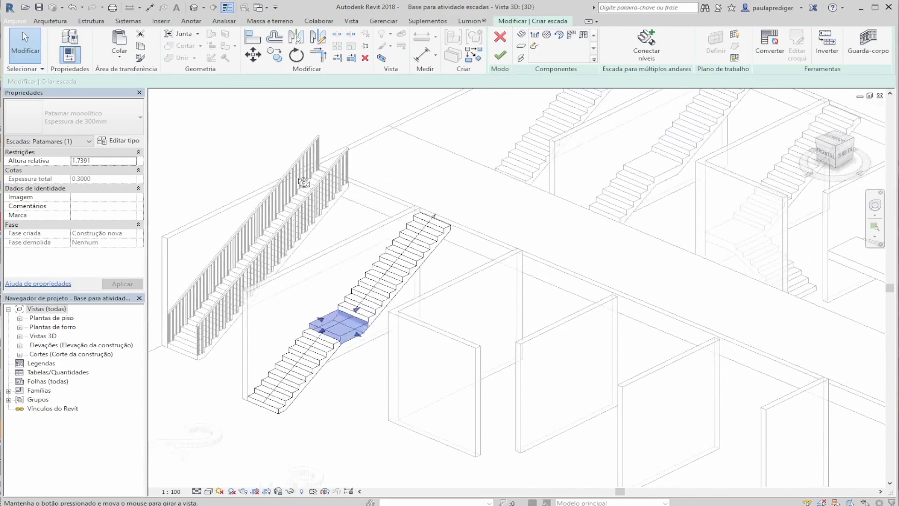
{"action": "left_click", "coordinate": [246, 410]}
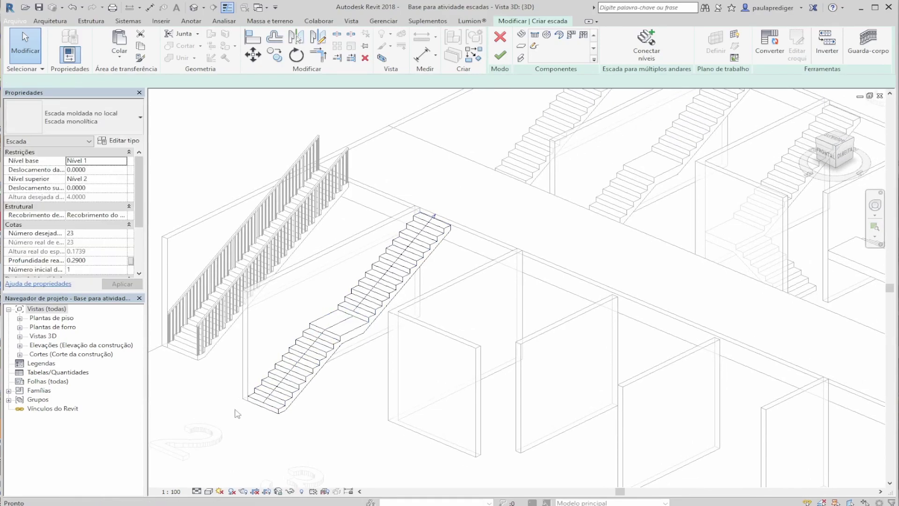
{"action": "left_click", "coordinate": [499, 56]}
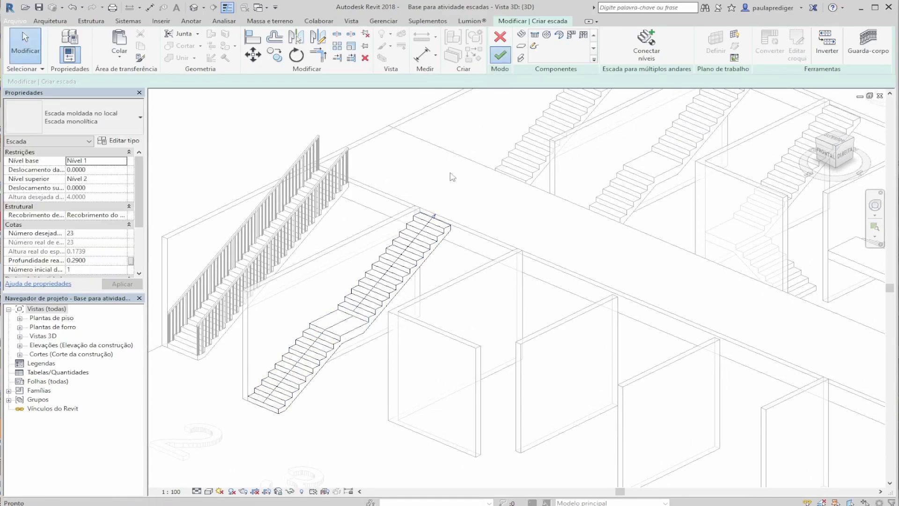
{"action": "middle_click_drag", "start_coordinate": [468, 234], "coordinate": [407, 267], "text": "shift"}
Step: Return the 3D view to the top and compare the L-shaped model stair 3 with the empty walls at position 3
{"action": "left_click", "coordinate": [506, 336]}
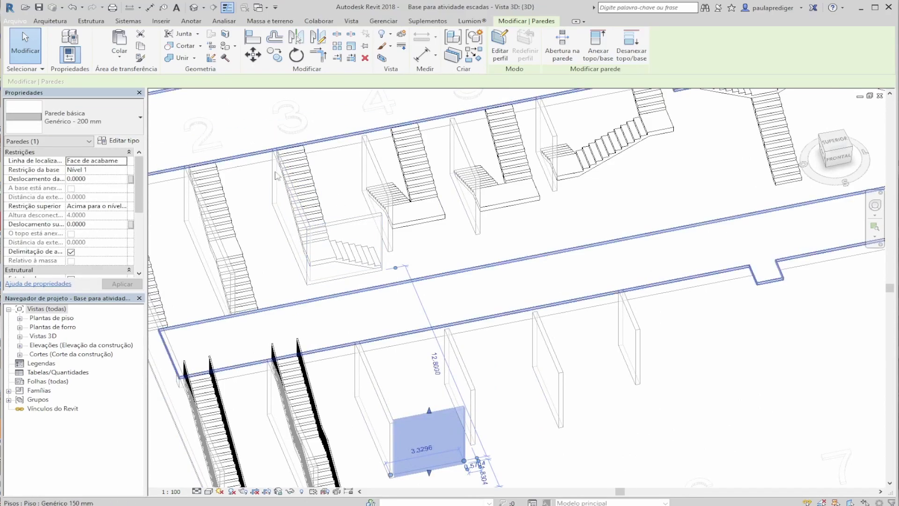
{"action": "scroll", "coordinate": [370, 239], "scroll_direction": "up", "scroll_amount": 2}
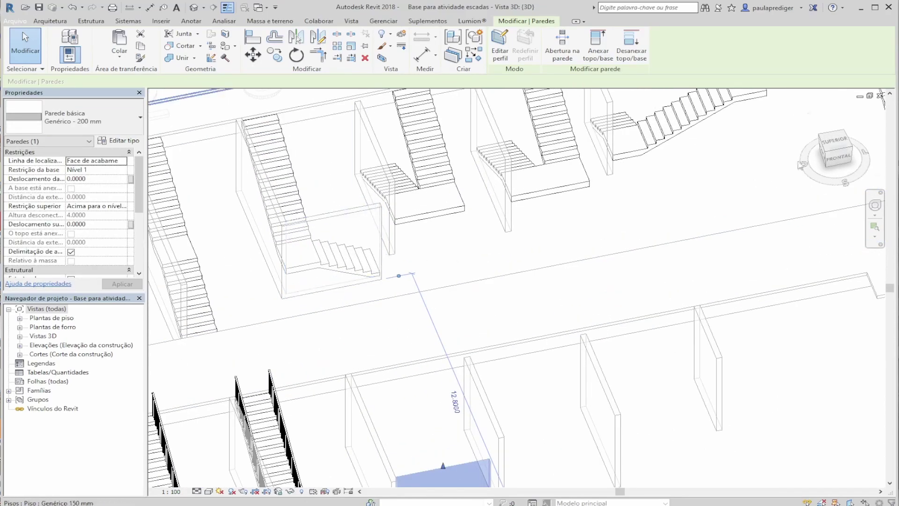
{"action": "left_click", "coordinate": [836, 145]}
{"action": "left_click", "coordinate": [420, 232]}
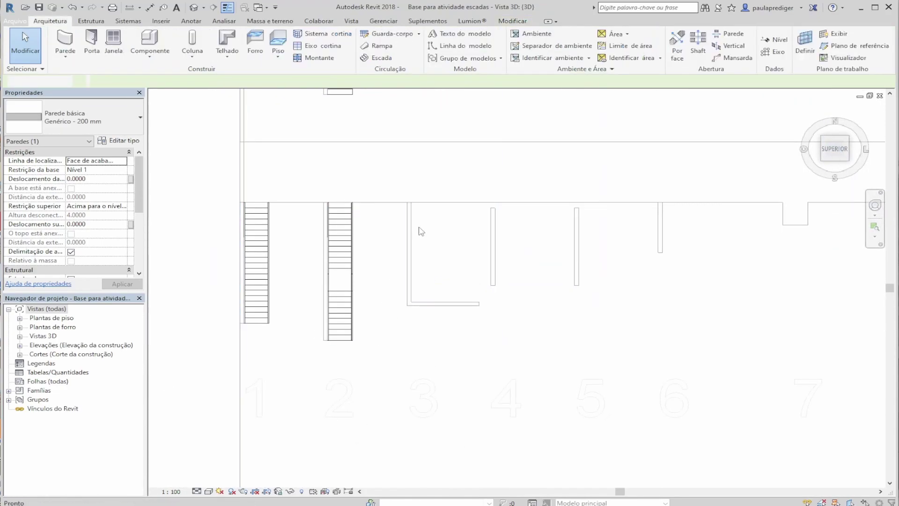
{"action": "middle_click_drag", "start_coordinate": [418, 228], "coordinate": [398, 329]}
{"action": "scroll", "coordinate": [387, 309], "scroll_direction": "down", "scroll_amount": 2}
{"action": "scroll", "coordinate": [405, 135], "scroll_direction": "up", "scroll_amount": 5}
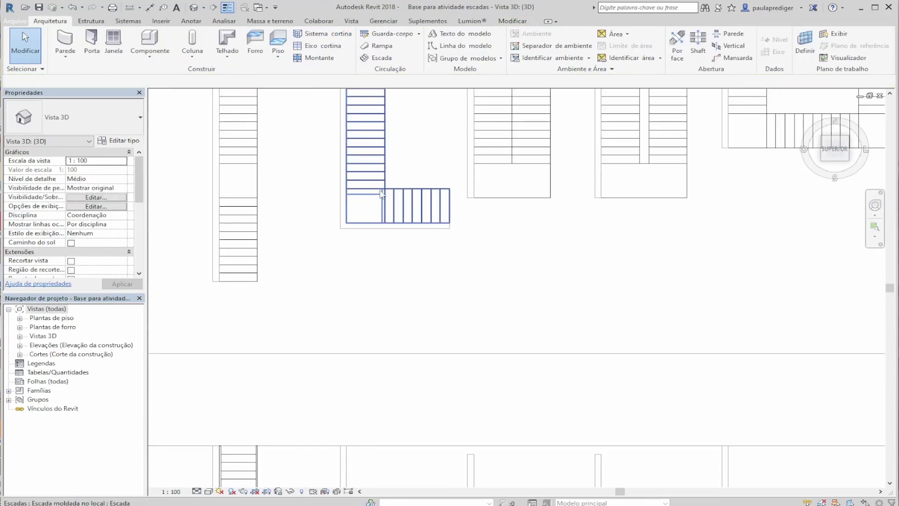
{"action": "scroll", "coordinate": [381, 198], "scroll_direction": "down", "scroll_amount": 2}
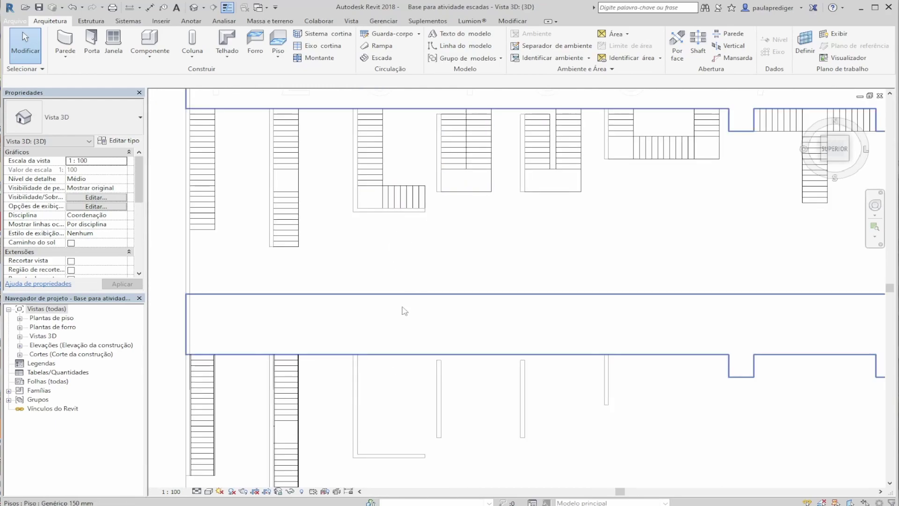
{"action": "middle_click_drag", "start_coordinate": [412, 308], "coordinate": [379, 218]}
{"action": "middle_click_drag", "start_coordinate": [371, 271], "coordinate": [402, 309]}
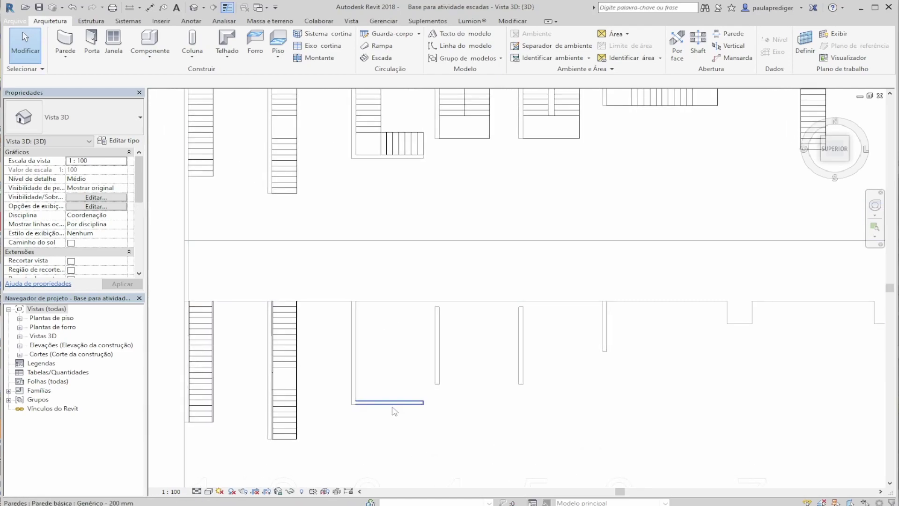
{"action": "scroll", "coordinate": [387, 398], "scroll_direction": "up", "scroll_amount": 1}
{"action": "middle_click_drag", "start_coordinate": [403, 384], "coordinate": [416, 379]}
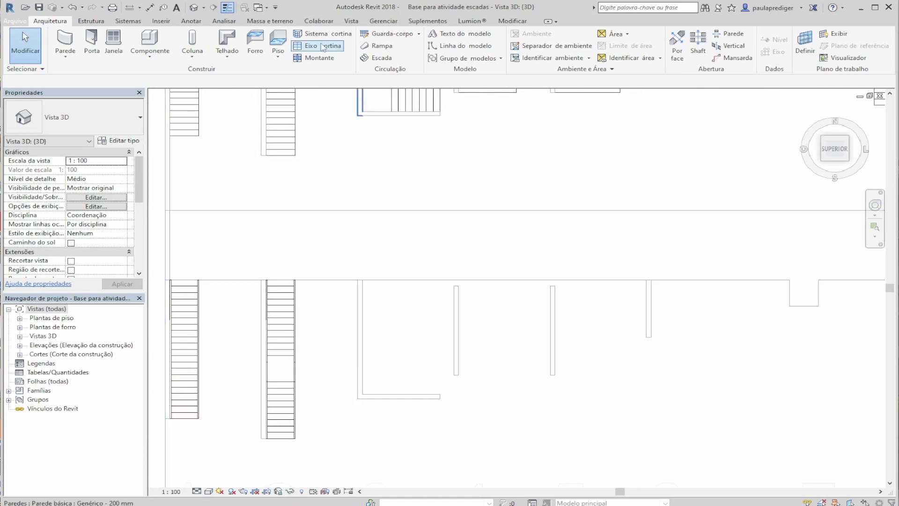
Step: Start a 23-riser monolithic stair with 0.2900 treads and draw its first 8-riser run, about 2.03 m, along position 3's horizontal wall
{"action": "left_click", "coordinate": [382, 58]}
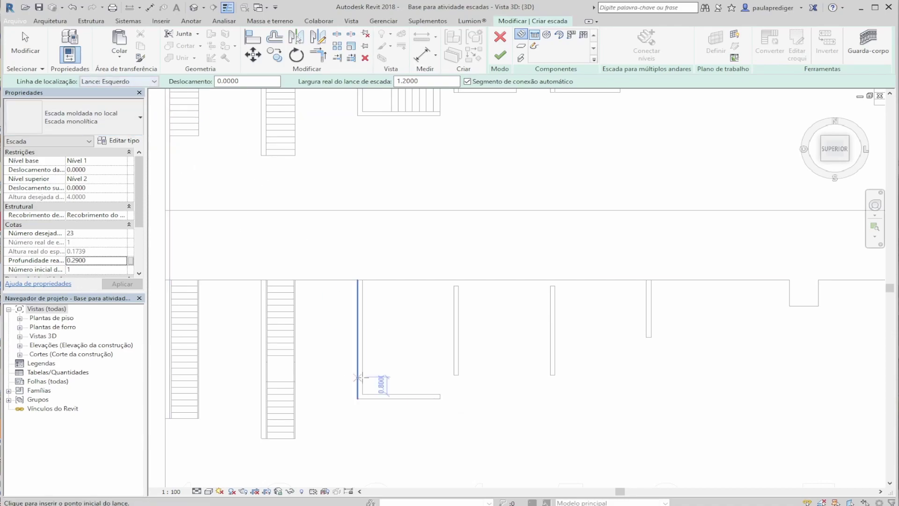
{"action": "left_click", "coordinate": [439, 393]}
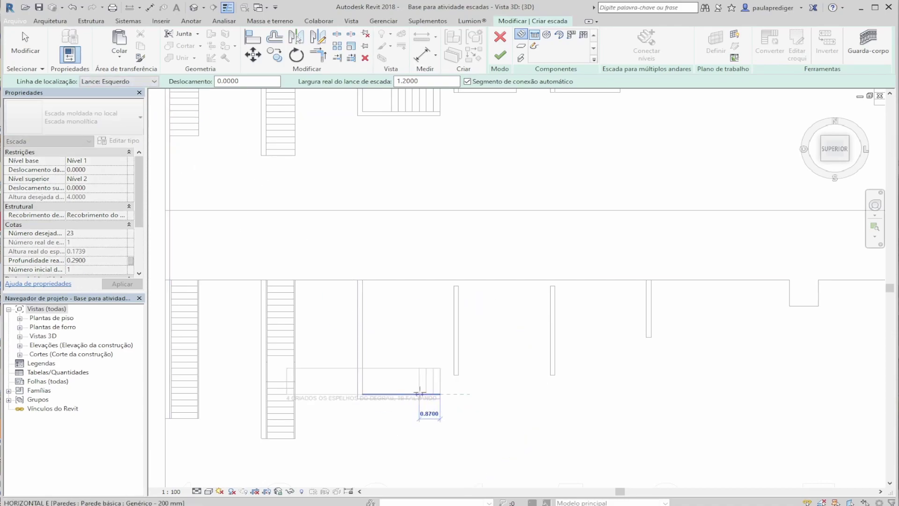
{"action": "scroll", "coordinate": [382, 393], "scroll_direction": "up", "scroll_amount": 2}
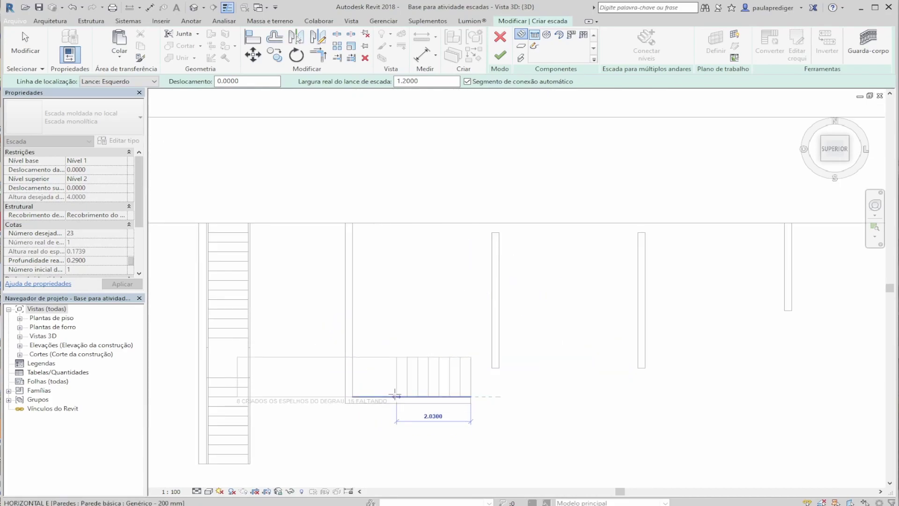
{"action": "scroll", "coordinate": [395, 395], "scroll_direction": "up", "scroll_amount": 1}
{"action": "left_click", "coordinate": [396, 396]}
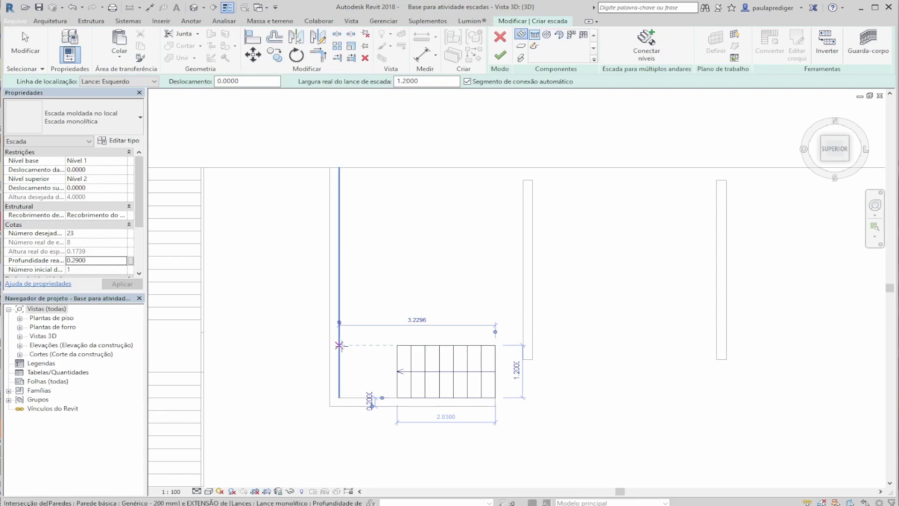
Step: Set the location line to Lance: Direito and draw stair 3's second run from the first run's inner corner up to the slab edge
{"action": "scroll", "coordinate": [339, 345], "scroll_direction": "up", "scroll_amount": 1}
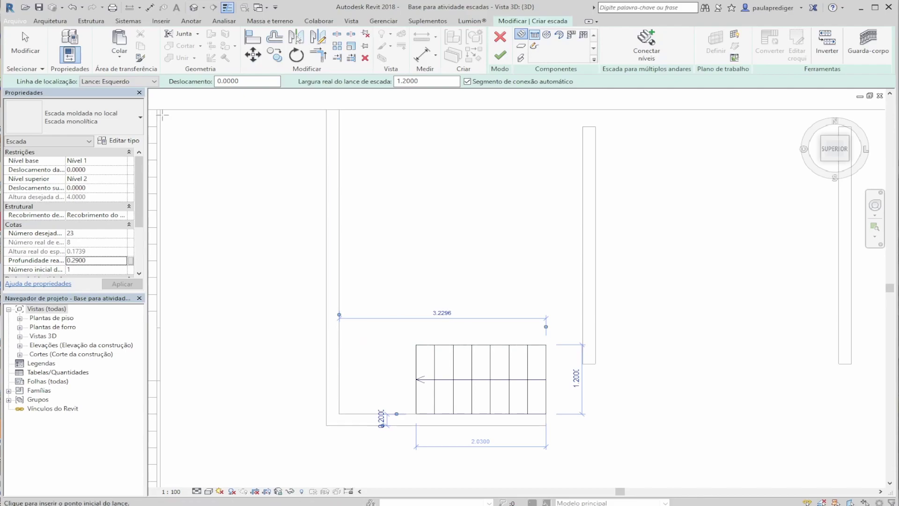
{"action": "left_click", "coordinate": [115, 82]}
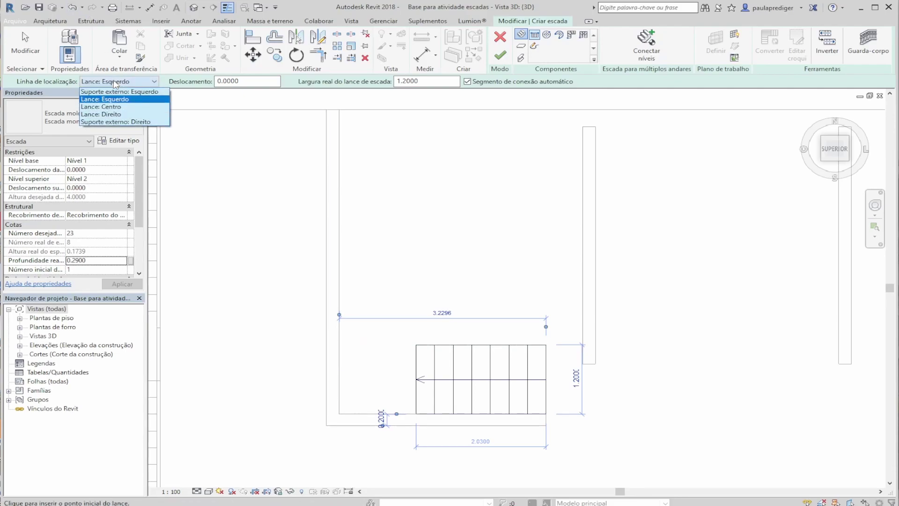
{"action": "left_click", "coordinate": [111, 115]}
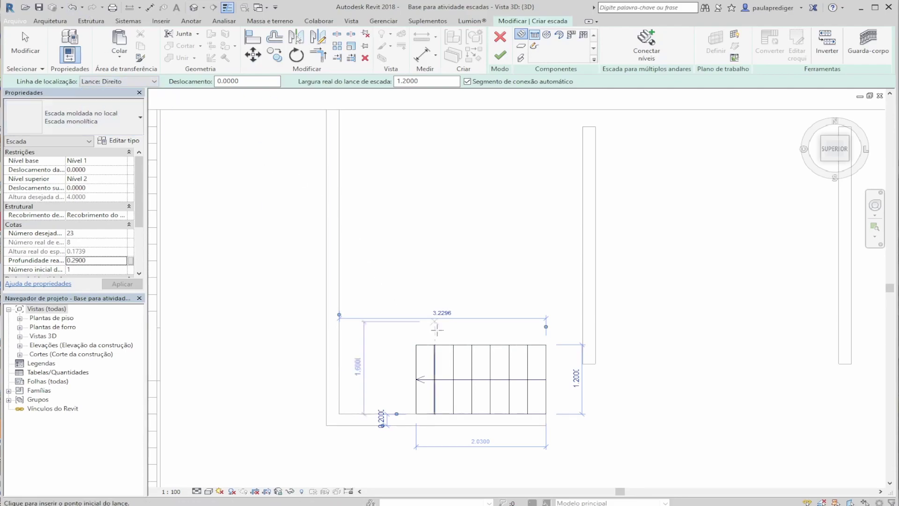
{"action": "left_click", "coordinate": [416, 344]}
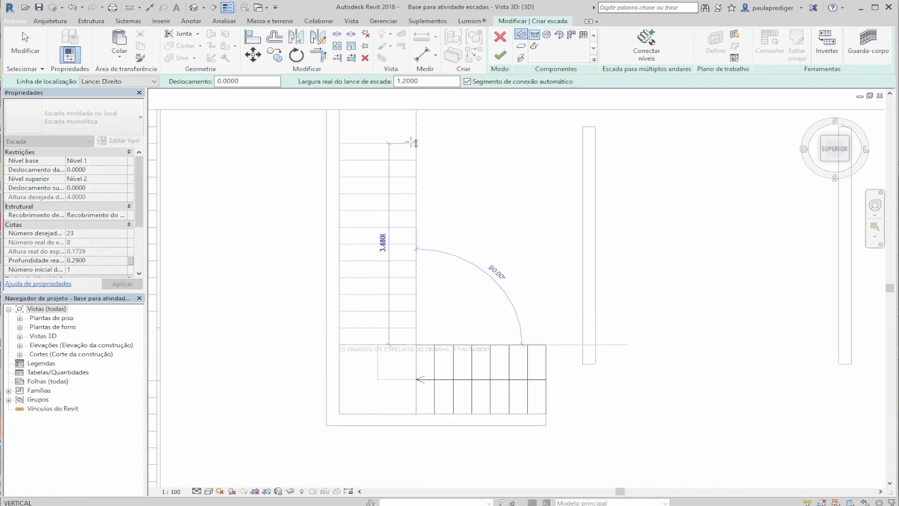
{"action": "middle_click_drag", "start_coordinate": [416, 134], "coordinate": [400, 200]}
{"action": "left_click", "coordinate": [401, 144]}
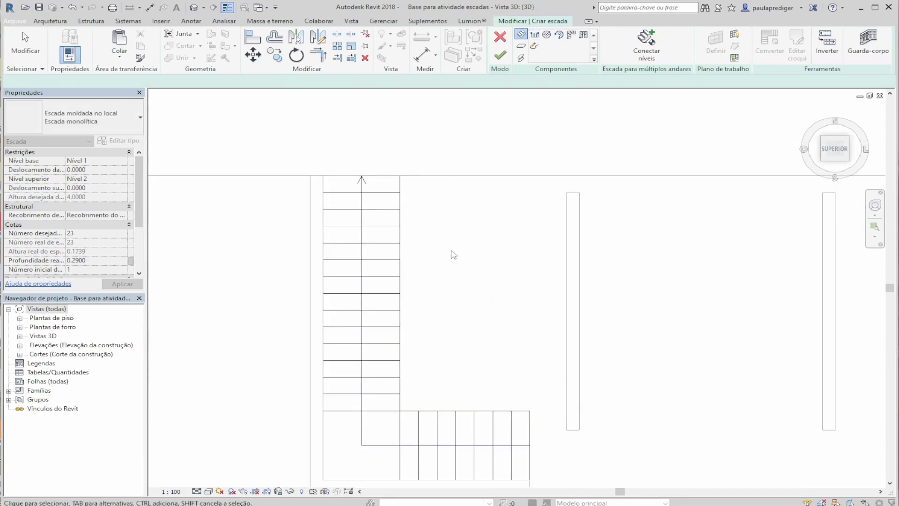
Step: Check the lower run of stair 3 and finish the L-shaped stair
{"action": "key", "text": "Escape"}
{"action": "scroll", "coordinate": [349, 272], "scroll_direction": "down", "scroll_amount": 2}
{"action": "left_click", "coordinate": [412, 386]}
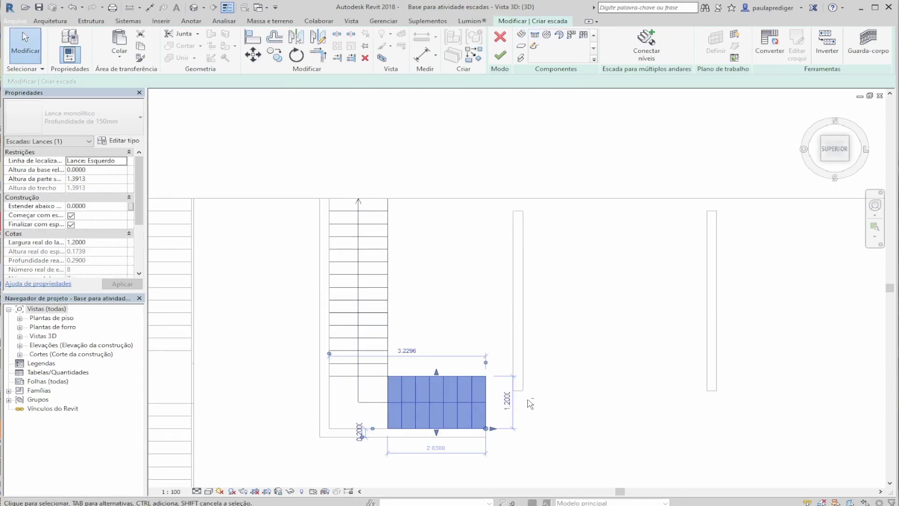
{"action": "middle_click_drag", "start_coordinate": [496, 388], "coordinate": [515, 355], "text": "shift"}
{"action": "left_click", "coordinate": [499, 58]}
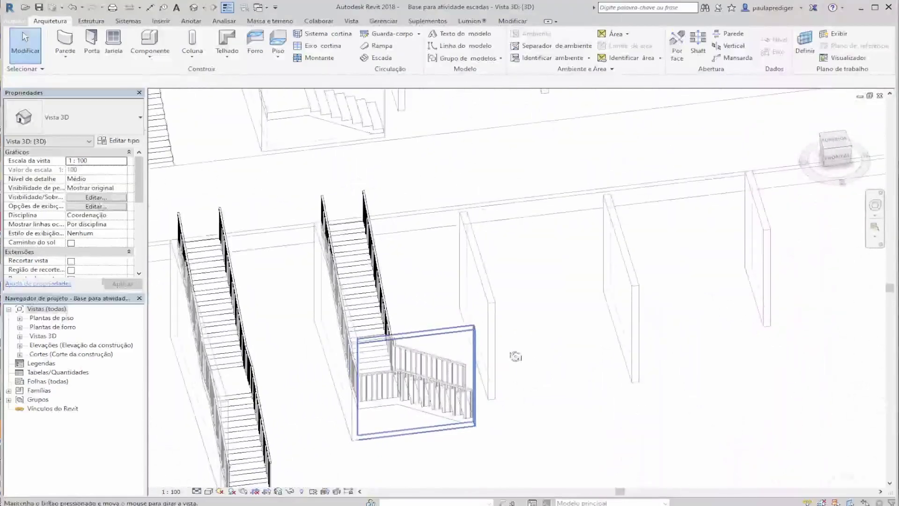
Step: Return the 3D view to the top and compare model stairs 4 and 5 with the empty walls at those positions
{"action": "left_click", "coordinate": [835, 140]}
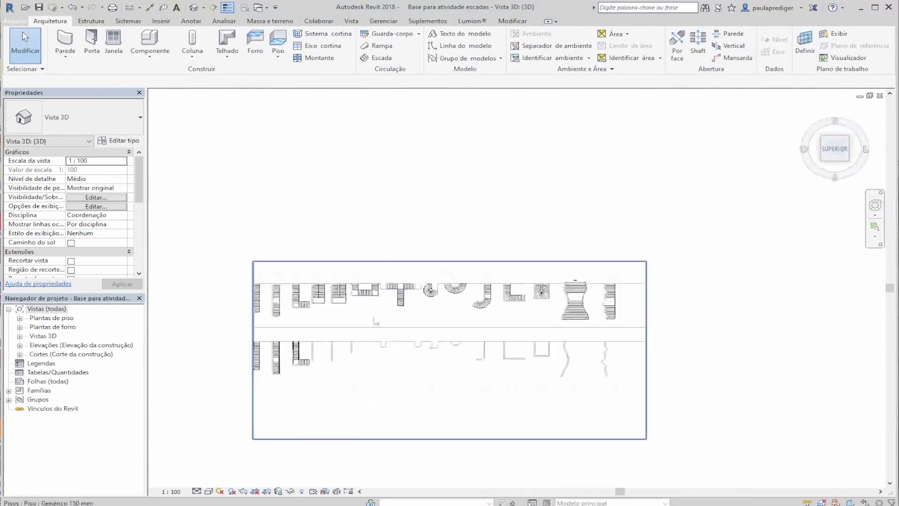
{"action": "scroll", "coordinate": [421, 292], "scroll_direction": "up", "scroll_amount": 5}
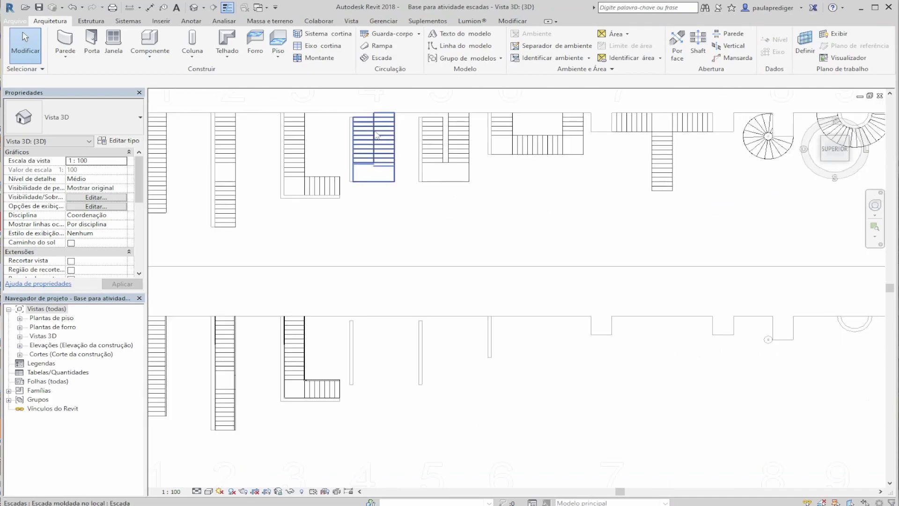
{"action": "scroll", "coordinate": [369, 170], "scroll_direction": "up", "scroll_amount": 3}
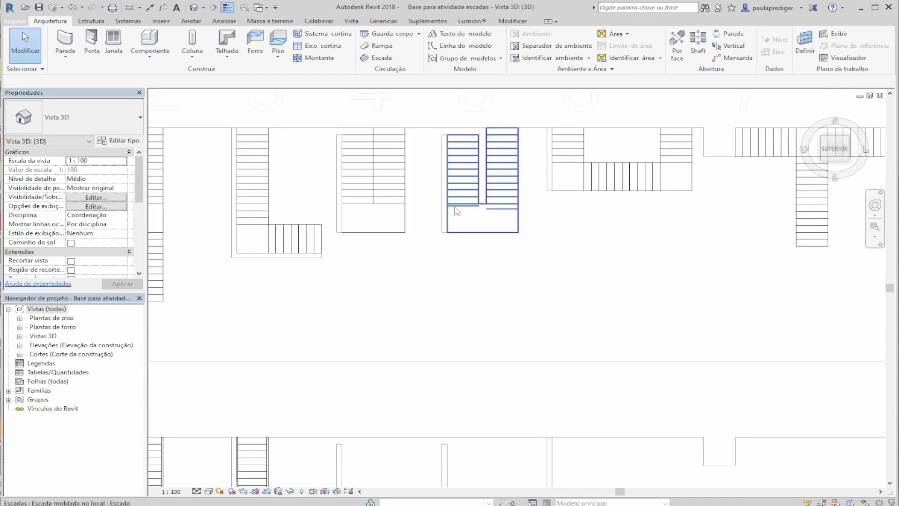
{"action": "scroll", "coordinate": [370, 134], "scroll_direction": "up", "scroll_amount": 3}
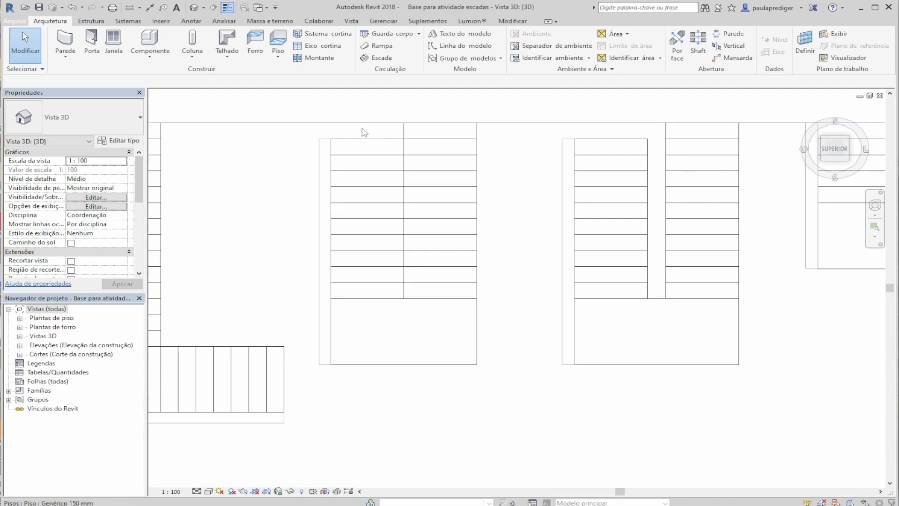
{"action": "scroll", "coordinate": [353, 194], "scroll_direction": "down", "scroll_amount": 3}
{"action": "middle_click_drag", "start_coordinate": [325, 136], "coordinate": [327, 100]}
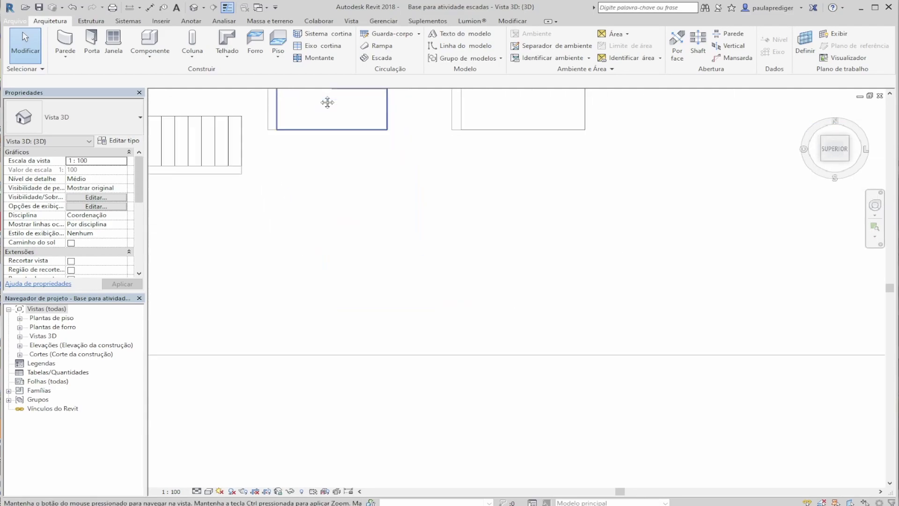
{"action": "scroll", "coordinate": [323, 337], "scroll_direction": "down", "scroll_amount": 2}
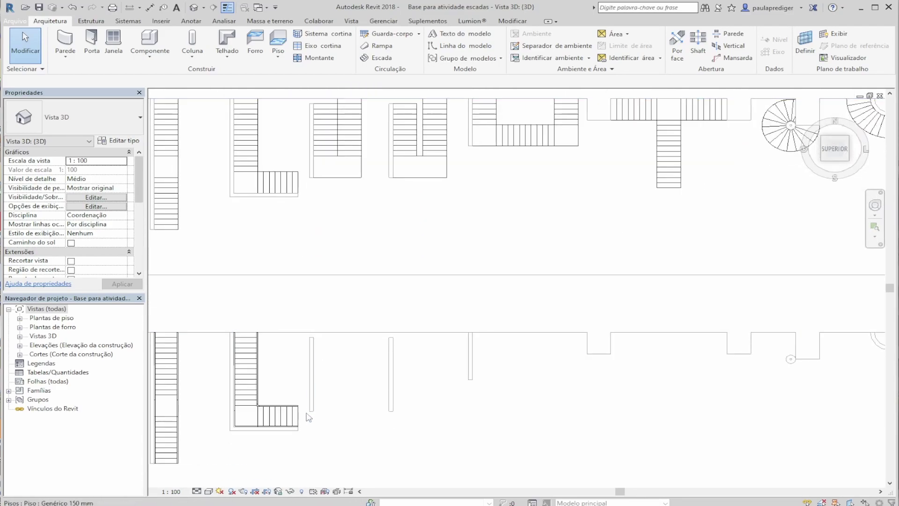
{"action": "scroll", "coordinate": [302, 414], "scroll_direction": "up", "scroll_amount": 1}
{"action": "scroll", "coordinate": [347, 324], "scroll_direction": "up", "scroll_amount": 2}
{"action": "middle_click_drag", "start_coordinate": [347, 340], "coordinate": [395, 316]}
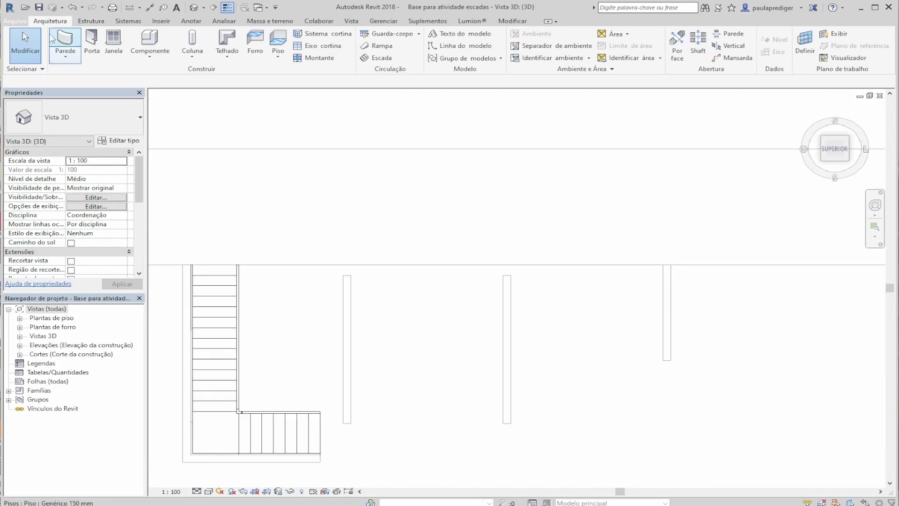
Step: Start a new monolithic stair, save the project, and draw its first 11-riser run, about 2.90 m, down along position 4's wall
{"action": "left_click", "coordinate": [375, 59]}
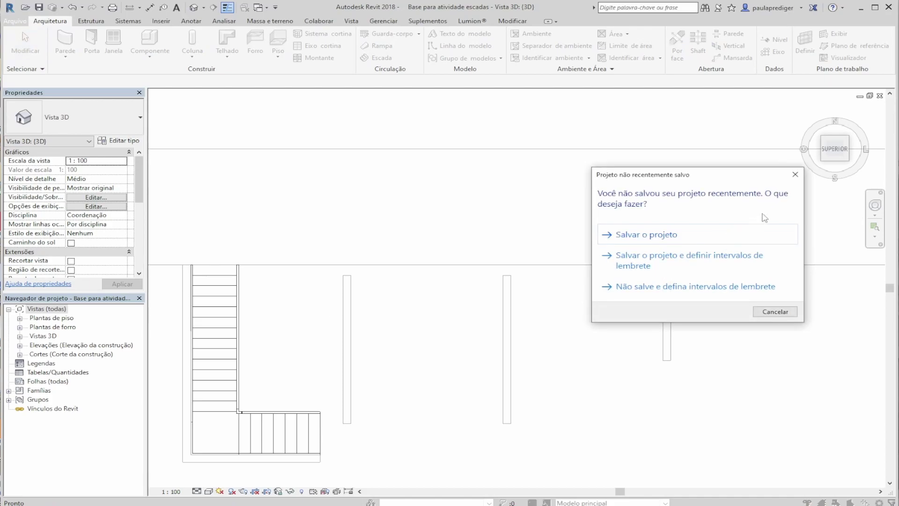
{"action": "left_click", "coordinate": [687, 238]}
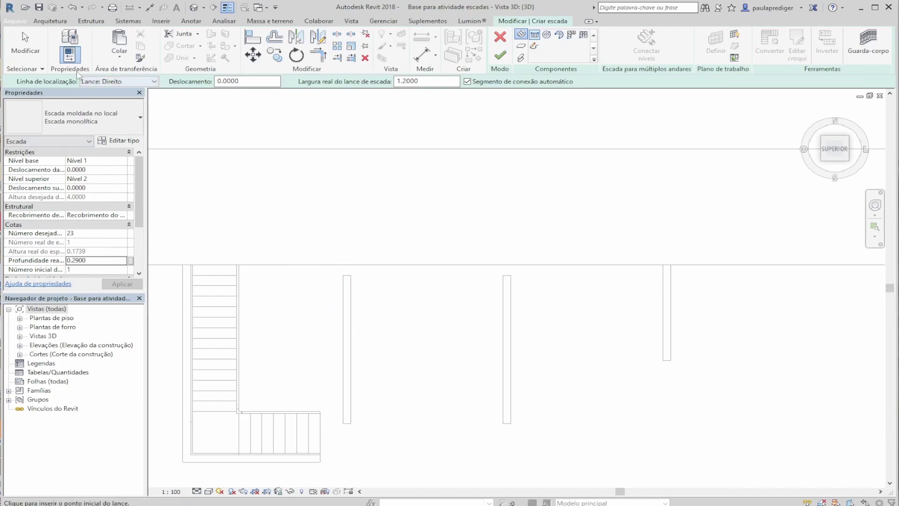
{"action": "left_click", "coordinate": [351, 275]}
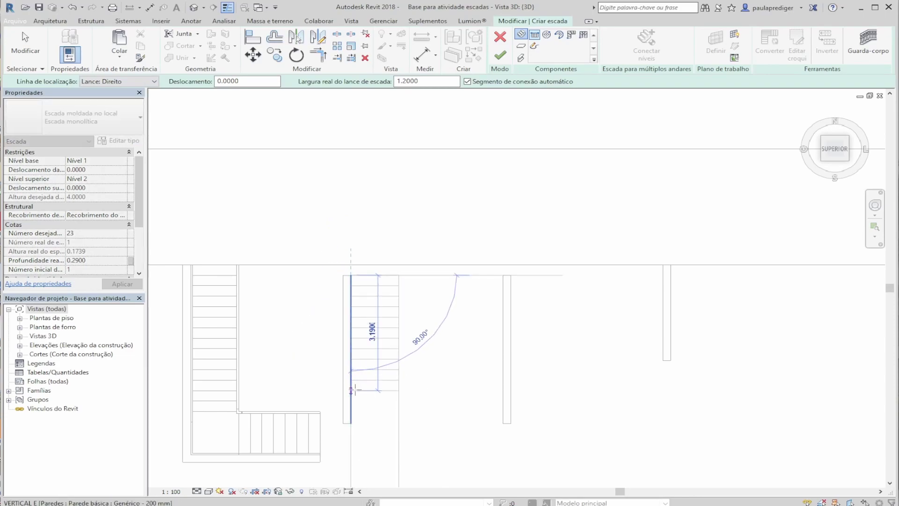
{"action": "middle_click_drag", "start_coordinate": [361, 388], "coordinate": [305, 330]}
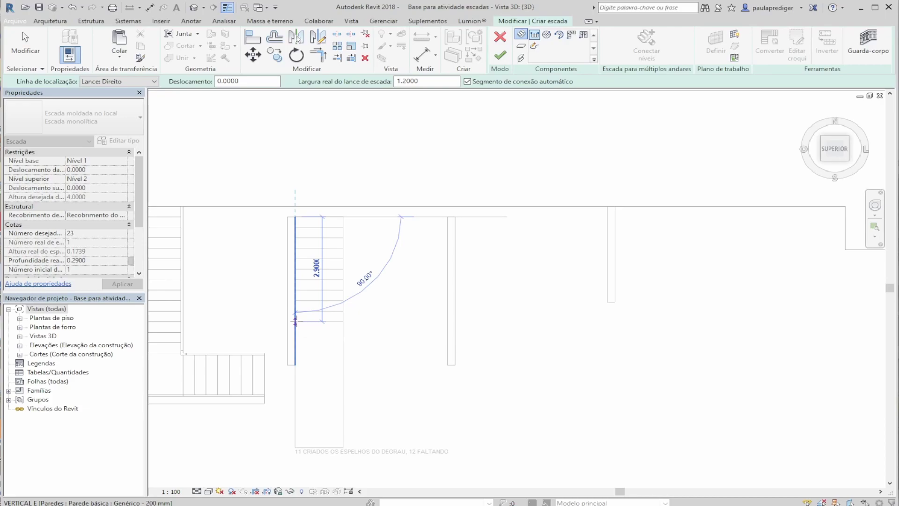
{"action": "left_click", "coordinate": [295, 321]}
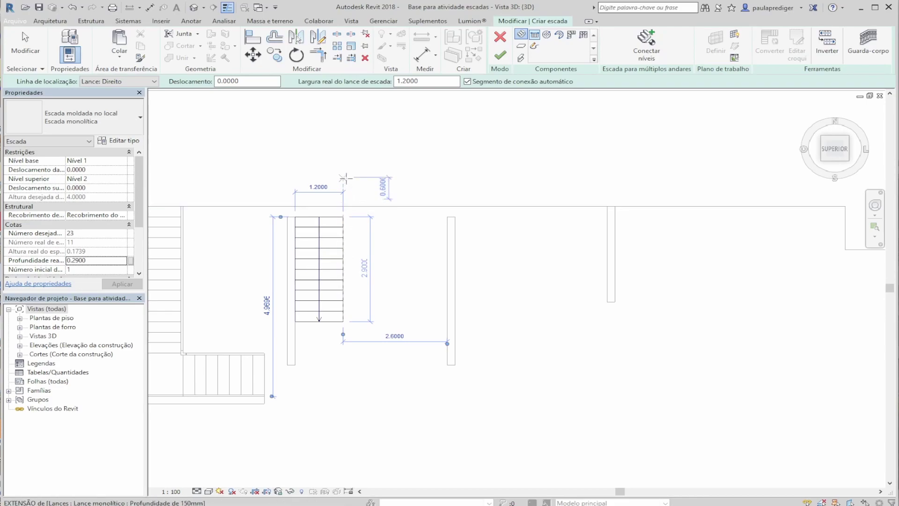
Step: Set the location line to Lance: Esquerdo and draw stair 4's return run from the first run's lower inner corner up to the slab edge
{"action": "left_click", "coordinate": [135, 81]}
{"action": "left_click", "coordinate": [121, 100]}
{"action": "left_click", "coordinate": [343, 322]}
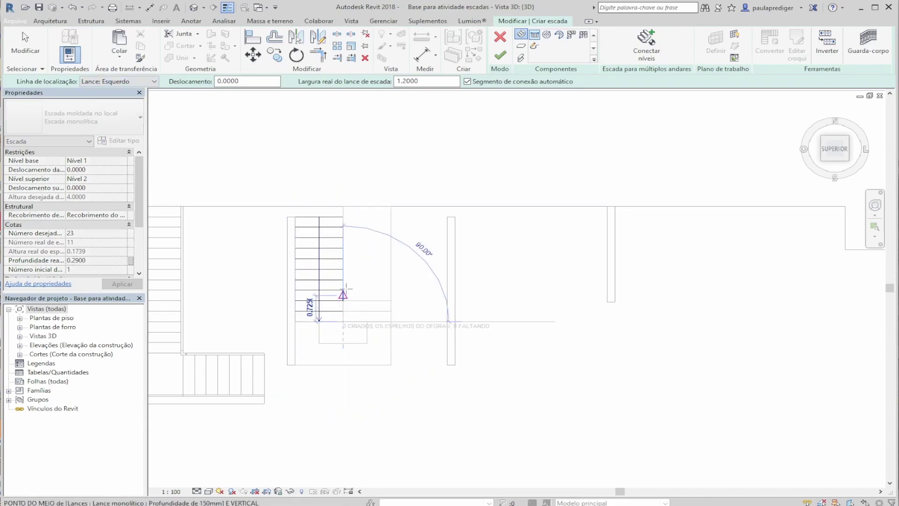
{"action": "left_click", "coordinate": [343, 186]}
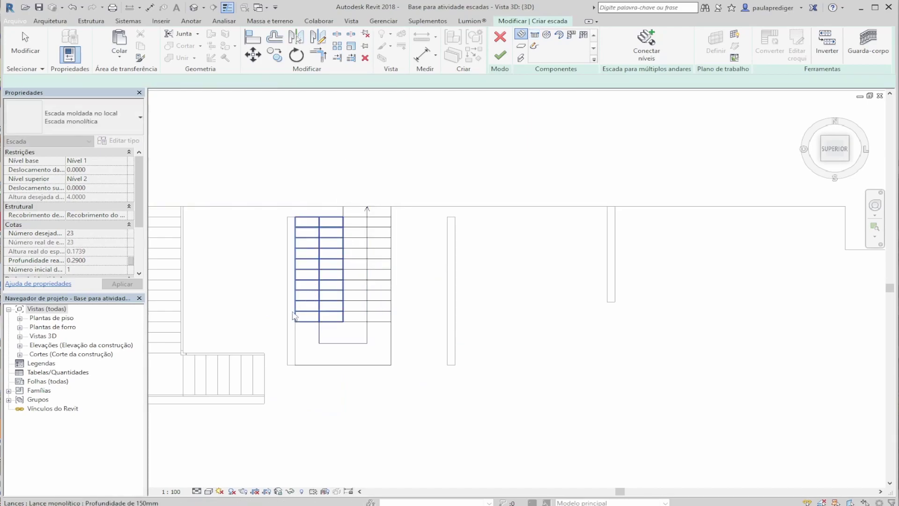
Step: Check the runs and landing of stair 4 in 3D and finish the stair
{"action": "key", "text": "Escape"}
{"action": "left_click", "coordinate": [368, 310]}
{"action": "middle_click_drag", "start_coordinate": [403, 361], "coordinate": [327, 281], "text": "shift"}
{"action": "key", "text": "Escape"}
{"action": "middle_click_drag", "start_coordinate": [324, 202], "coordinate": [331, 148], "text": "shift"}
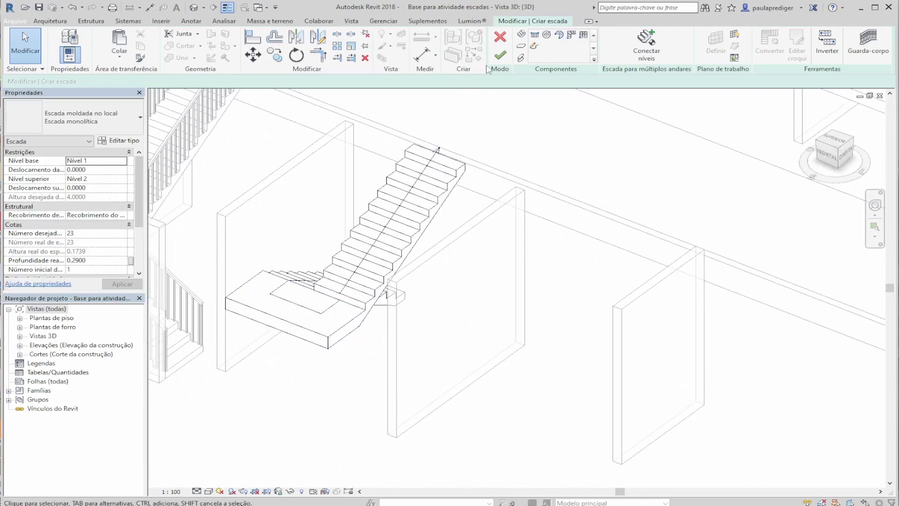
{"action": "left_click", "coordinate": [500, 56]}
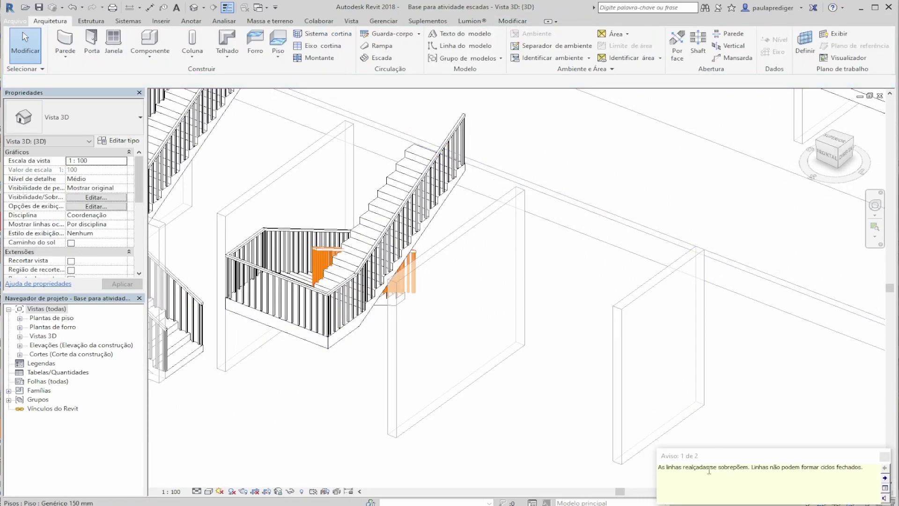
Step: Dismiss the overlapping-lines warning and orbit around stair 4 to examine its inner railing
{"action": "left_click_drag", "start_coordinate": [715, 456], "coordinate": [419, 234]}
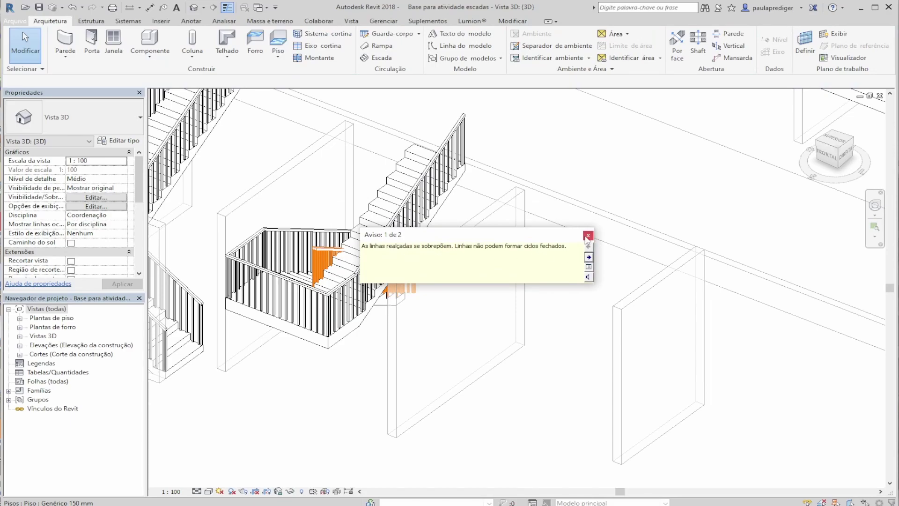
{"action": "left_click", "coordinate": [590, 237]}
{"action": "middle_click_drag", "start_coordinate": [397, 267], "coordinate": [564, 299], "text": "shift"}
{"action": "middle_click_drag", "start_coordinate": [426, 292], "coordinate": [437, 348], "text": "shift"}
{"action": "left_click", "coordinate": [412, 283]}
{"action": "key", "text": "Escape"}
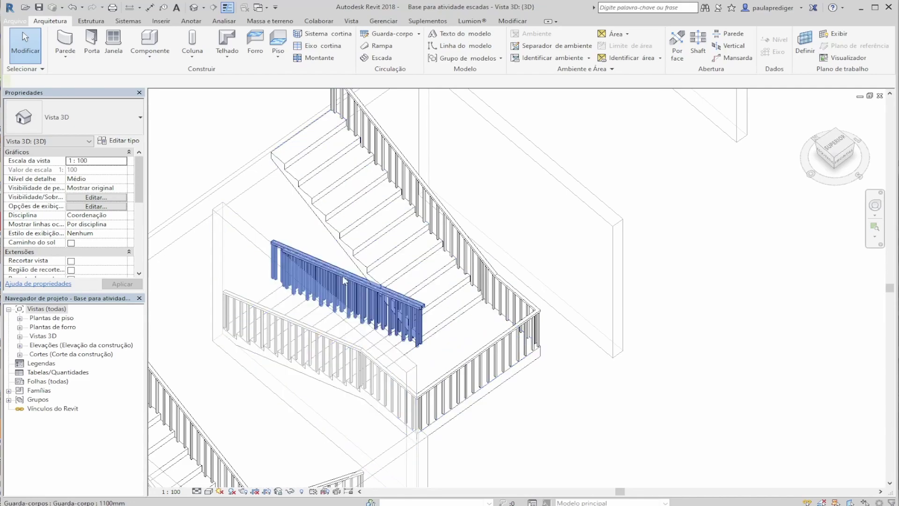
Step: Select the inner railing between stair 4's two runs and open its path for editing in the top view
{"action": "left_click", "coordinate": [320, 261]}
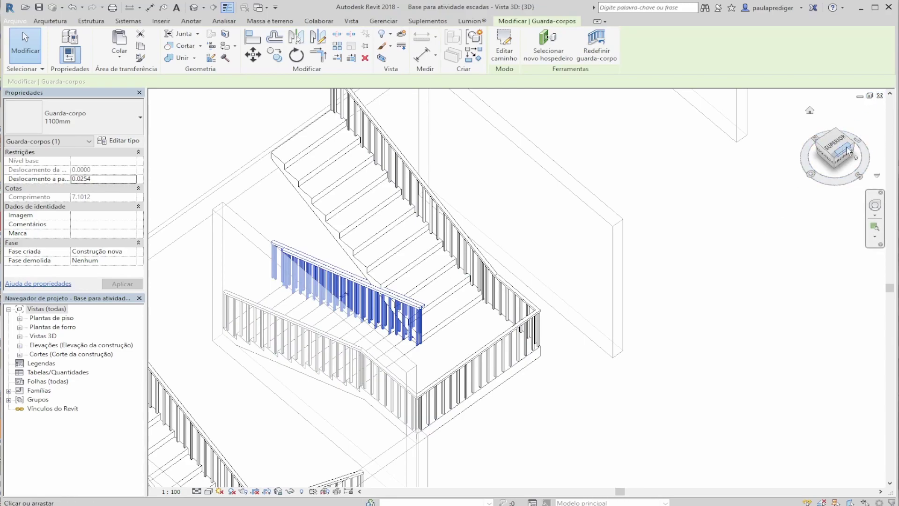
{"action": "key", "text": "Escape"}
{"action": "left_click", "coordinate": [395, 314]}
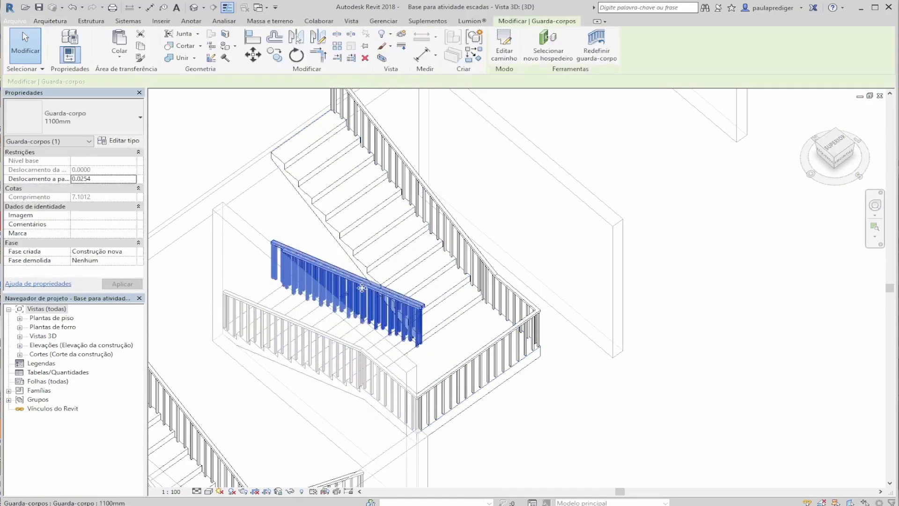
{"action": "left_click", "coordinate": [838, 149]}
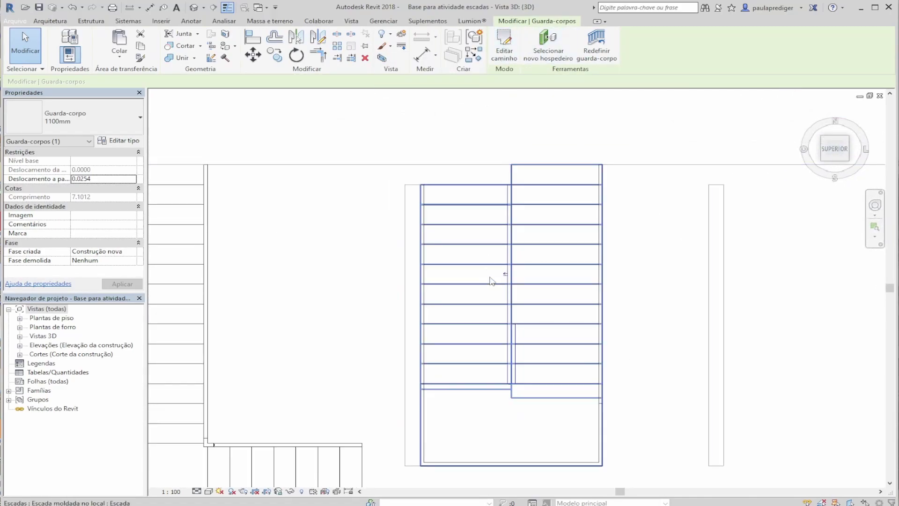
{"action": "left_click", "coordinate": [506, 51]}
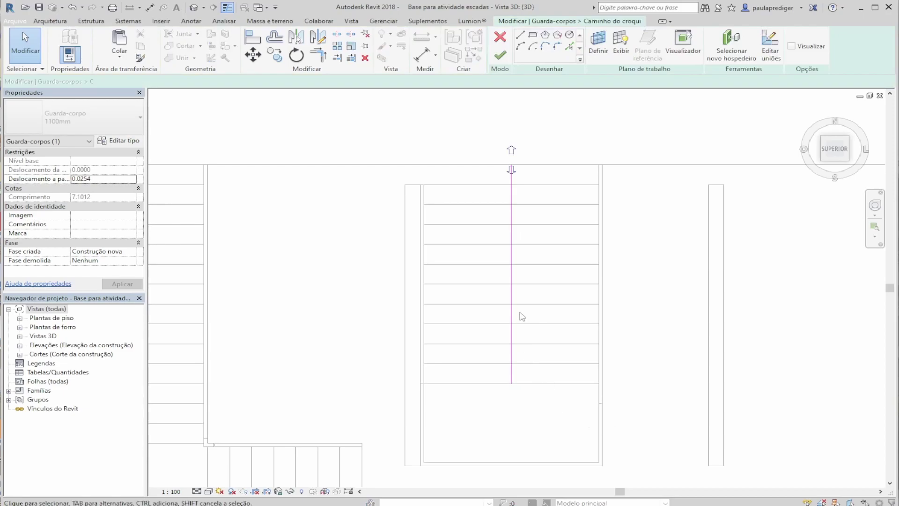
Step: Move the longer inner railing path line 0.03 m left of the edge shared by the two runs, with Desunir enabled
{"action": "left_click", "coordinate": [515, 288]}
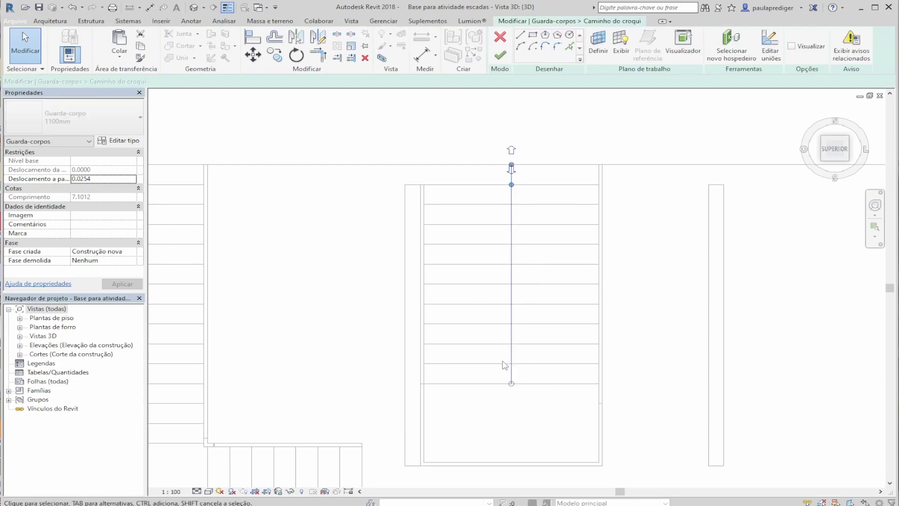
{"action": "left_click", "coordinate": [490, 271]}
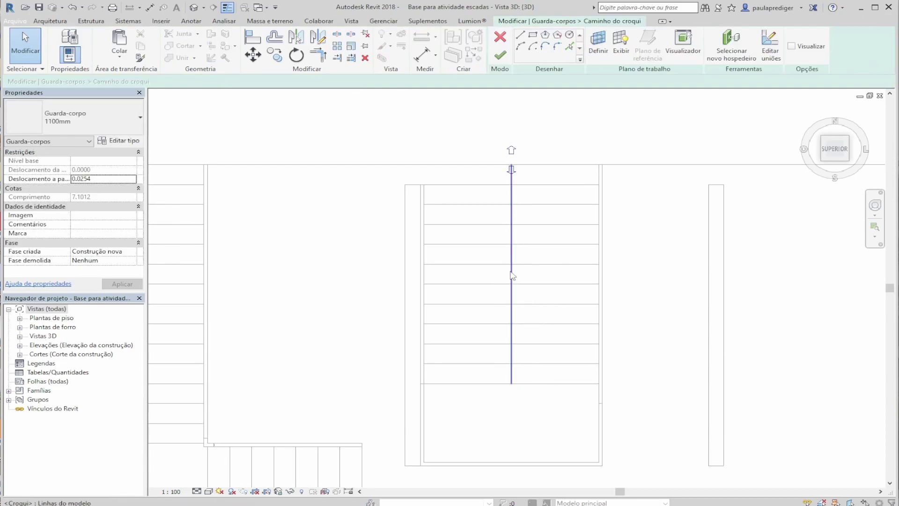
{"action": "left_click", "coordinate": [511, 275]}
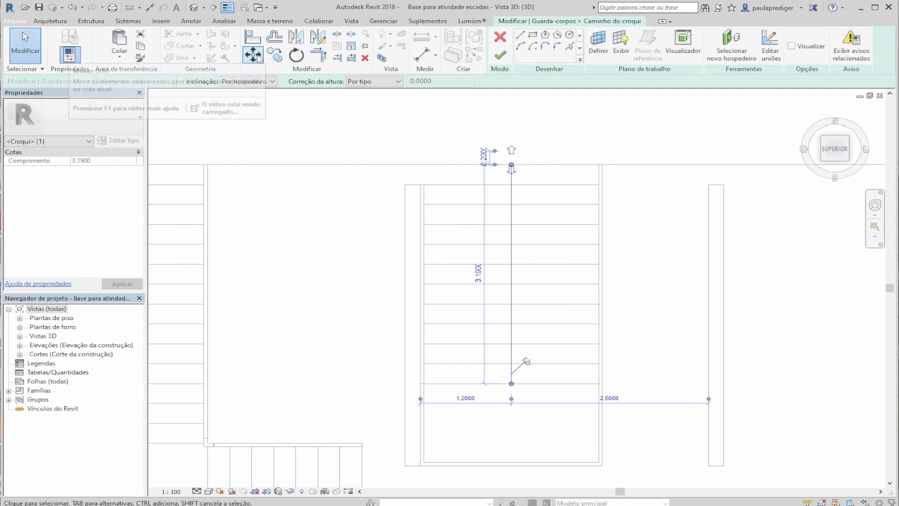
{"action": "left_click", "coordinate": [521, 111]}
{"action": "left_click", "coordinate": [513, 199]}
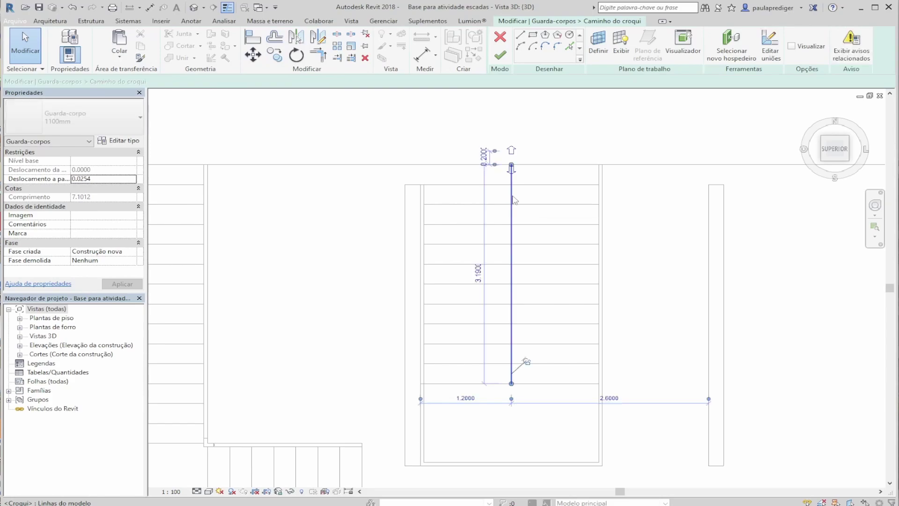
{"action": "left_click_drag", "start_coordinate": [540, 230], "coordinate": [413, 271]}
{"action": "left_click", "coordinate": [573, 127]}
{"action": "left_click", "coordinate": [513, 210]}
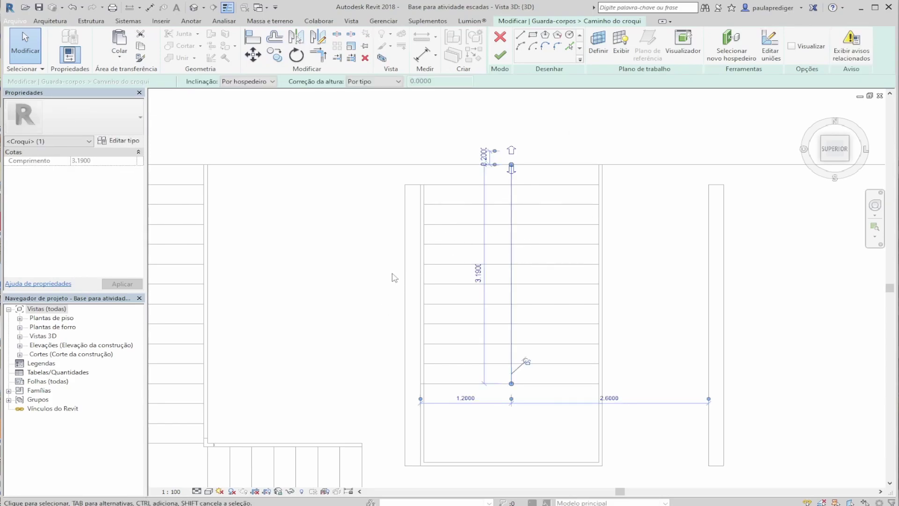
{"action": "left_click", "coordinate": [260, 60]}
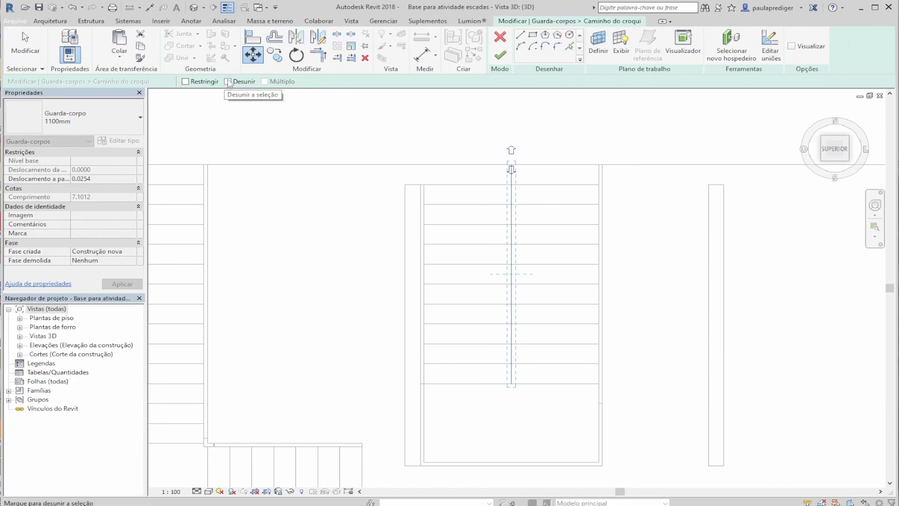
{"action": "left_click", "coordinate": [228, 82]}
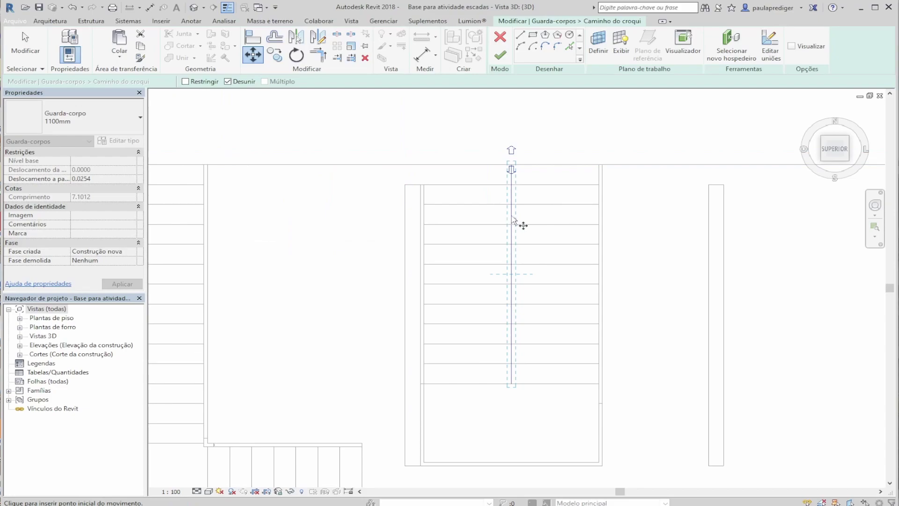
{"action": "left_click", "coordinate": [404, 116]}
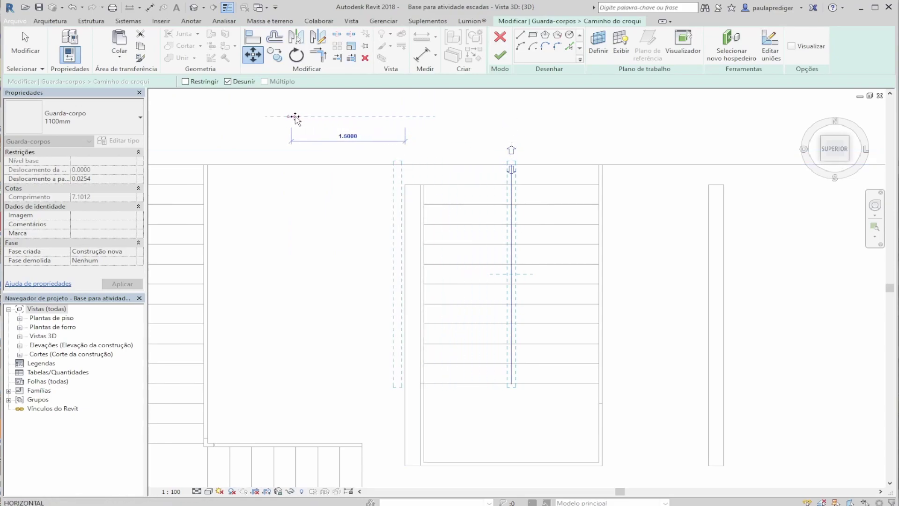
{"action": "type", "text": "."}
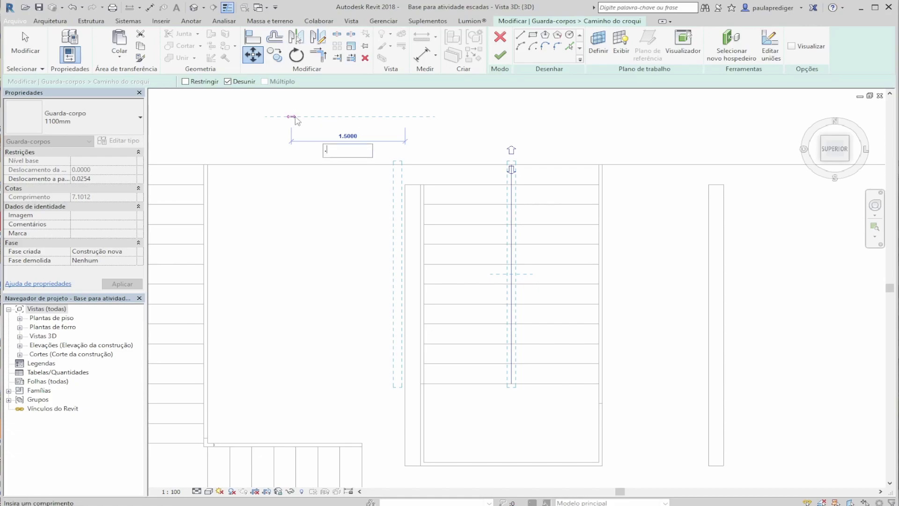
{"action": "type", "text": "03"}
{"action": "key", "text": "Return"}
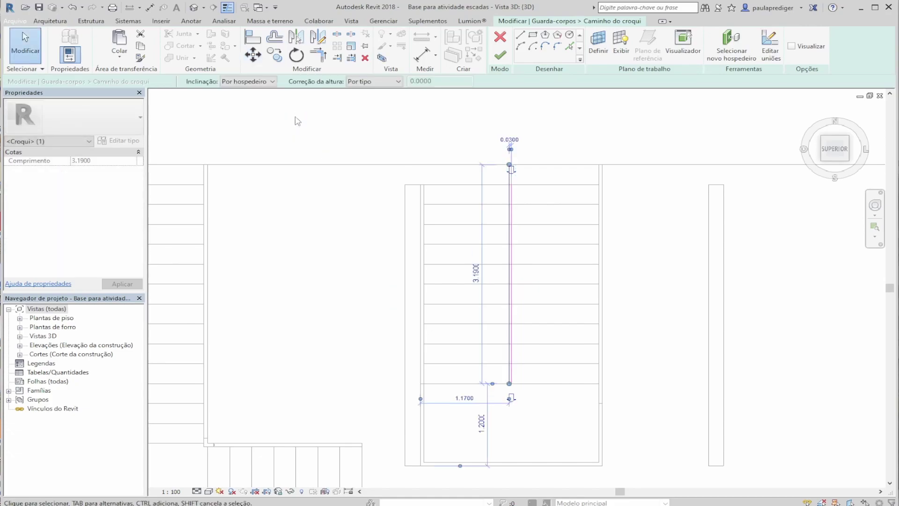
{"action": "left_click", "coordinate": [543, 329]}
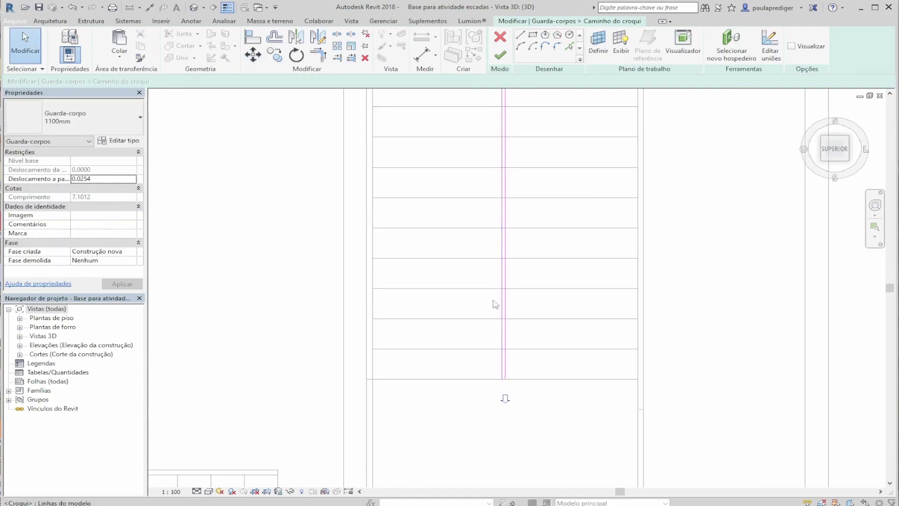
Step: Move the shorter path line horizontally to the right so both lines sit symmetrically about the shared run edge
{"action": "scroll", "coordinate": [499, 331], "scroll_direction": "down", "scroll_amount": 2}
{"action": "middle_click_drag", "start_coordinate": [506, 306], "coordinate": [476, 323]}
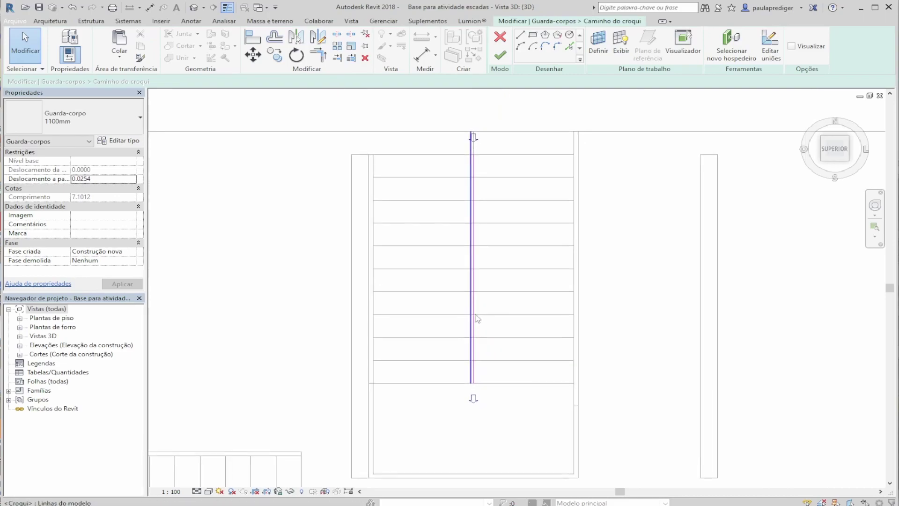
{"action": "left_click", "coordinate": [475, 294]}
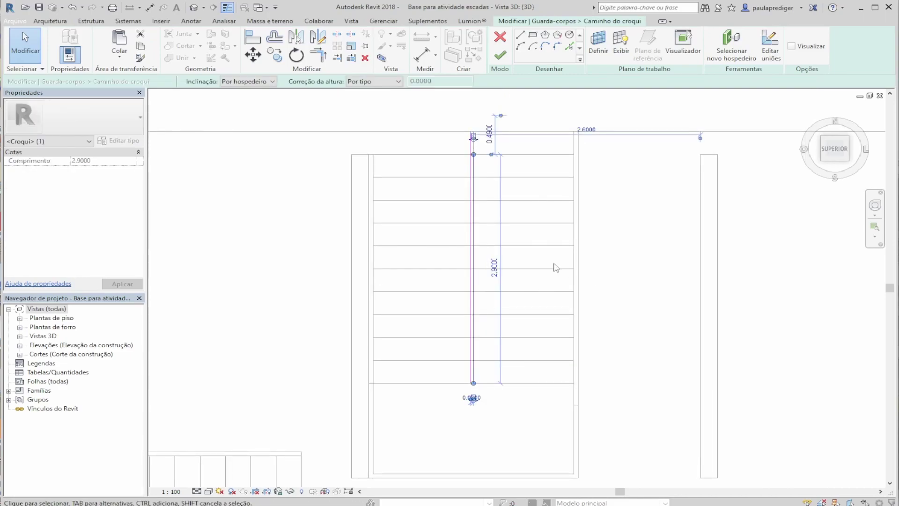
{"action": "key", "text": "m"}
{"action": "key", "text": "v"}
{"action": "scroll", "coordinate": [479, 261], "scroll_direction": "up", "scroll_amount": 2}
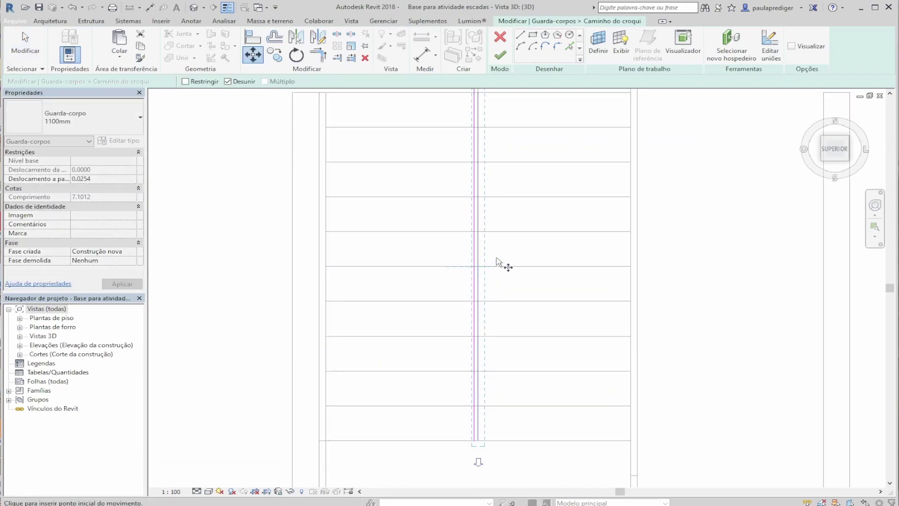
{"action": "left_click", "coordinate": [491, 243]}
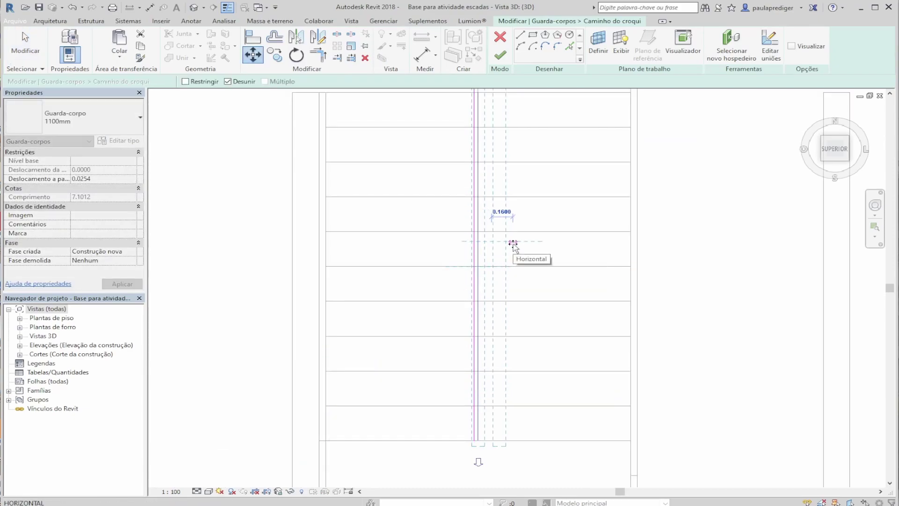
{"action": "type", "text": "0.06"}
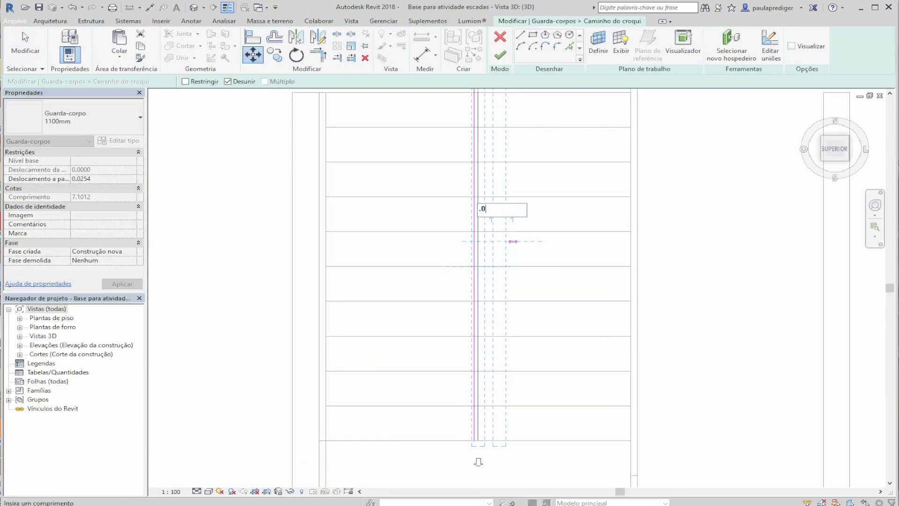
{"action": "key", "text": "Return"}
{"action": "key", "text": "Escape"}
{"action": "middle_click_drag", "start_coordinate": [480, 394], "coordinate": [413, 436]}
{"action": "scroll", "coordinate": [397, 279], "scroll_direction": "down", "scroll_amount": 2}
{"action": "middle_click_drag", "start_coordinate": [397, 310], "coordinate": [403, 285]}
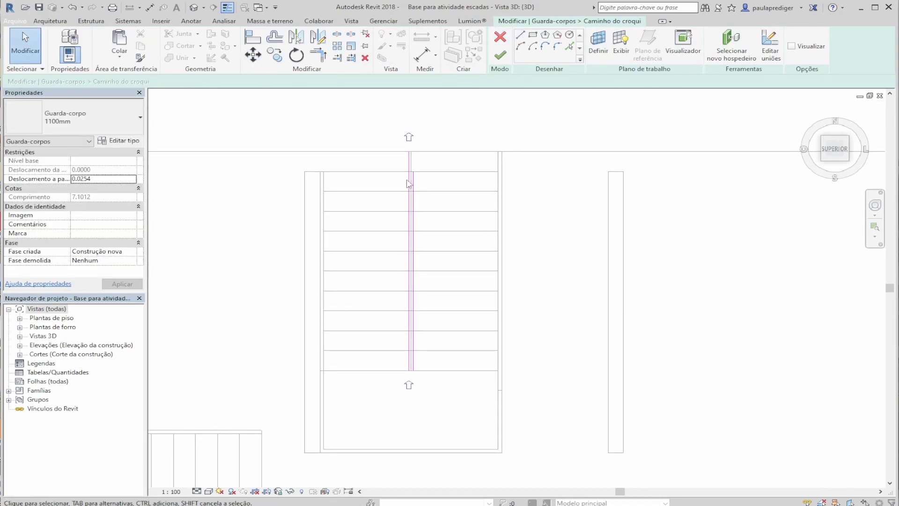
Step: Draw a short horizontal line joining the landing-side ends of the two railing path lines
{"action": "scroll", "coordinate": [419, 365], "scroll_direction": "up", "scroll_amount": 4}
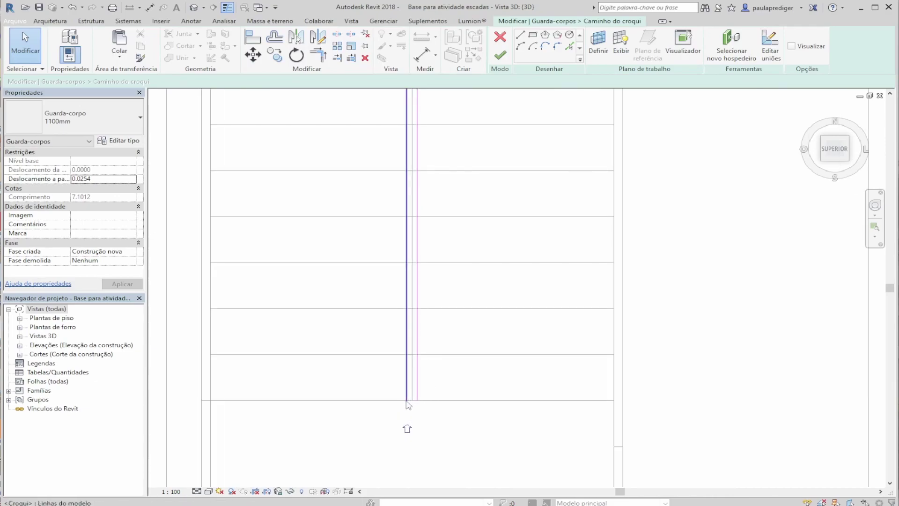
{"action": "scroll", "coordinate": [399, 405], "scroll_direction": "down", "scroll_amount": 2}
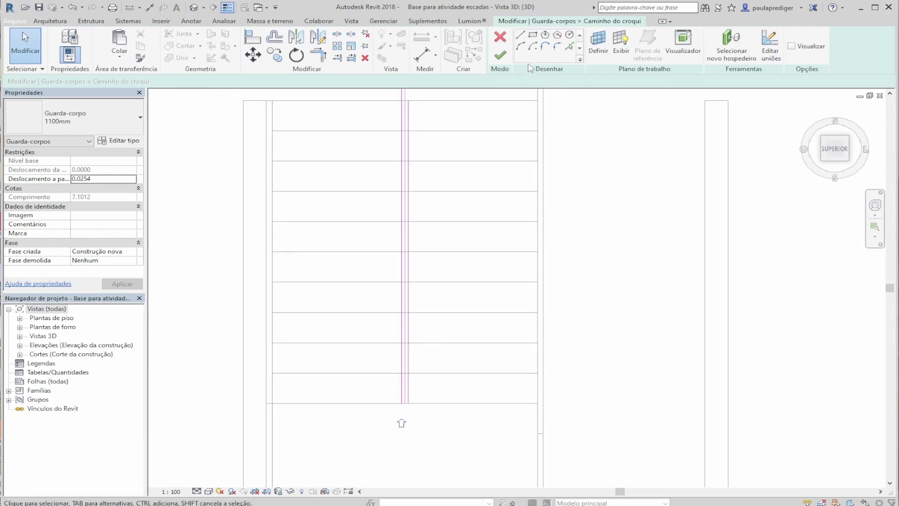
{"action": "left_click", "coordinate": [520, 38]}
{"action": "scroll", "coordinate": [398, 407], "scroll_direction": "up", "scroll_amount": 2}
{"action": "scroll", "coordinate": [397, 407], "scroll_direction": "up", "scroll_amount": 1}
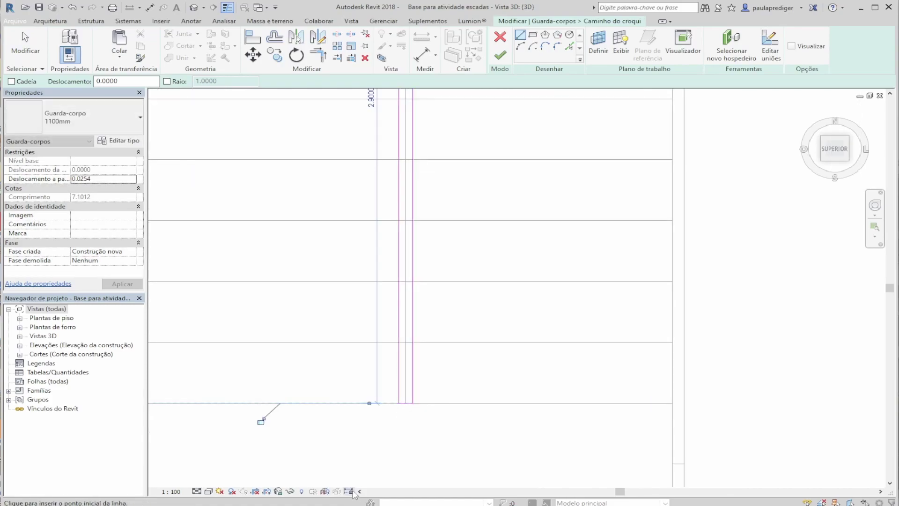
{"action": "key", "text": "Escape"}
{"action": "key", "text": "Escape"}
Step: Examine the two path lines from the landing up to the slab edge to compare which run each one follows
{"action": "scroll", "coordinate": [400, 401], "scroll_direction": "up", "scroll_amount": 1}
{"action": "scroll", "coordinate": [375, 382], "scroll_direction": "down", "scroll_amount": 2}
{"action": "scroll", "coordinate": [416, 263], "scroll_direction": "down", "scroll_amount": 3}
{"action": "scroll", "coordinate": [381, 208], "scroll_direction": "up", "scroll_amount": 1}
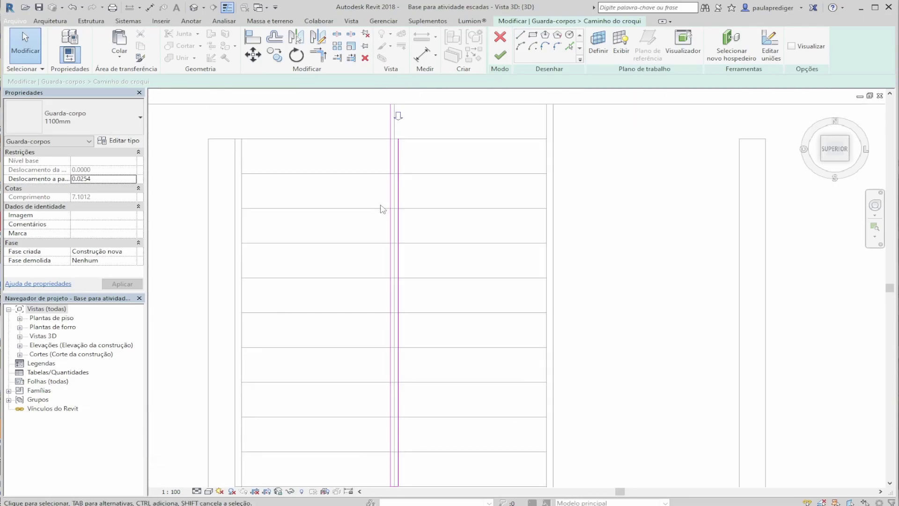
{"action": "scroll", "coordinate": [435, 271], "scroll_direction": "up", "scroll_amount": 2}
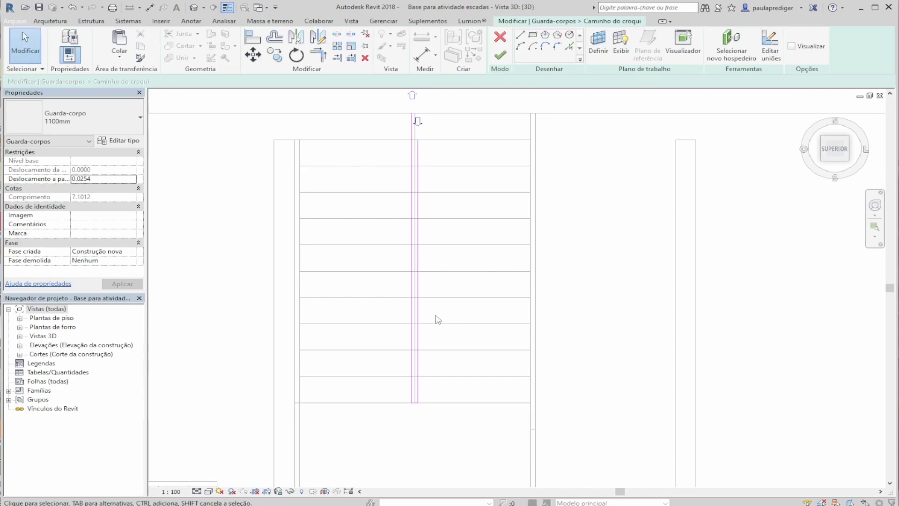
{"action": "scroll", "coordinate": [401, 167], "scroll_direction": "up", "scroll_amount": 2}
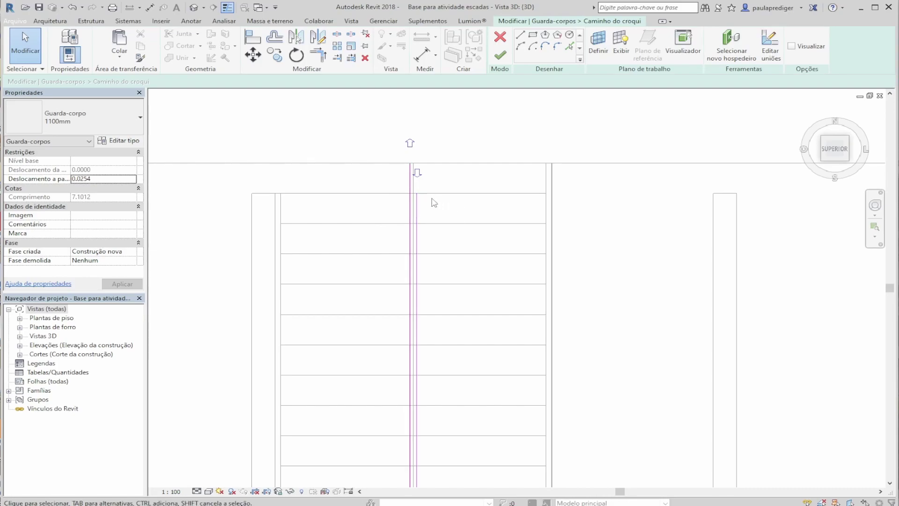
{"action": "scroll", "coordinate": [404, 189], "scroll_direction": "down", "scroll_amount": 2}
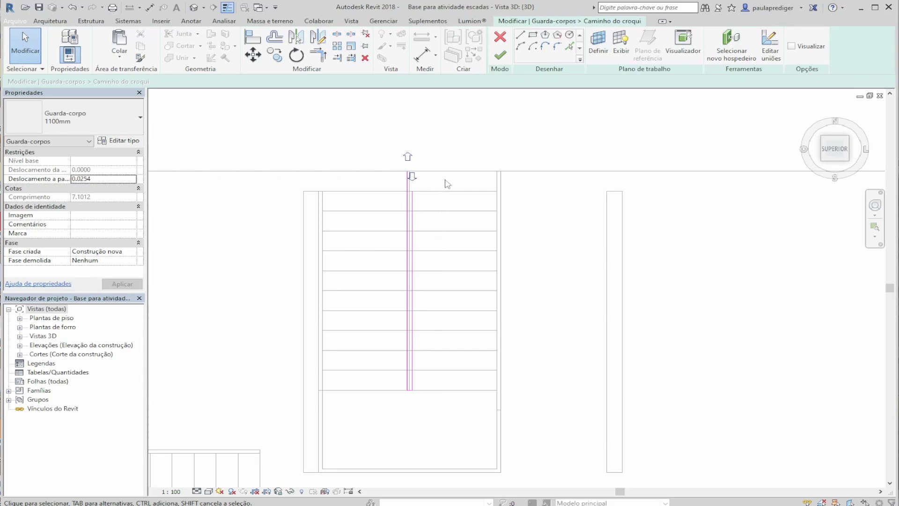
Step: Mirror the three railing path lines about the edge shared by the two runs, with Copiar disabled
{"action": "left_click_drag", "start_coordinate": [444, 229], "coordinate": [355, 334]}
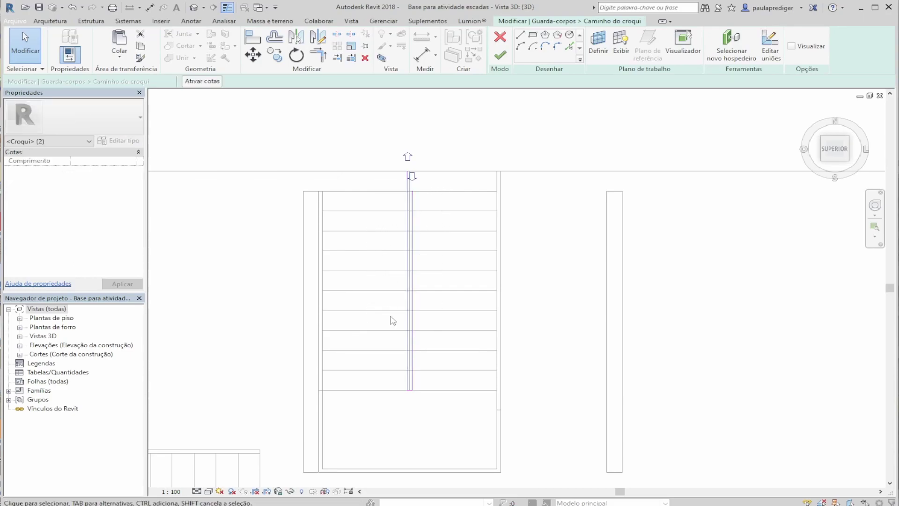
{"action": "left_click", "coordinate": [461, 136]}
{"action": "left_click_drag", "start_coordinate": [503, 206], "coordinate": [433, 130]}
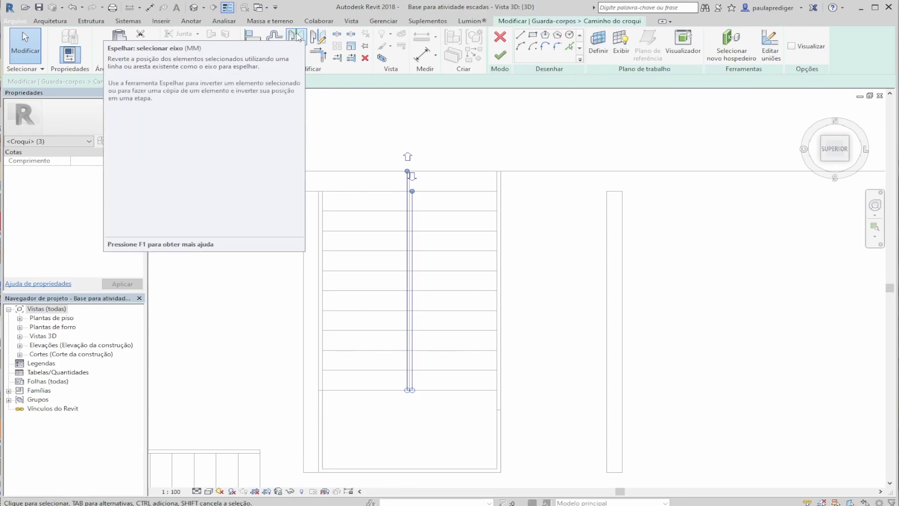
{"action": "left_click", "coordinate": [297, 37]}
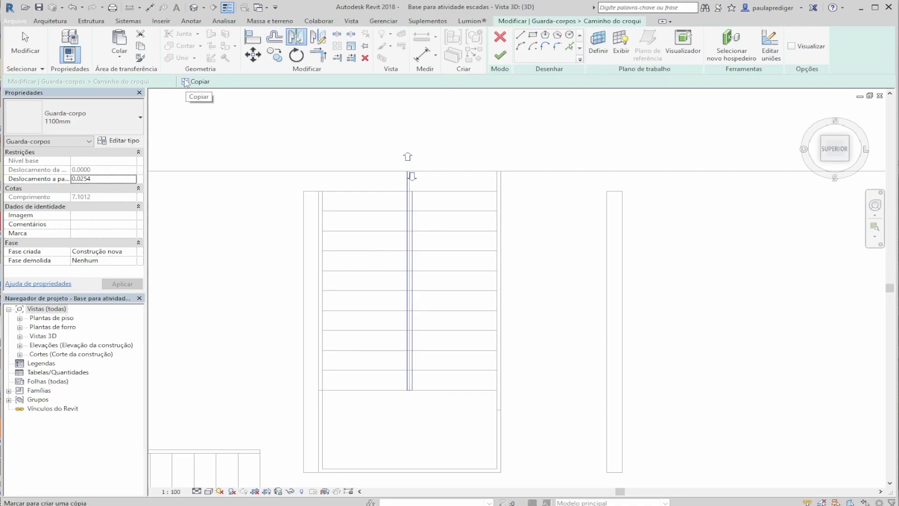
{"action": "scroll", "coordinate": [414, 234], "scroll_direction": "up", "scroll_amount": 4}
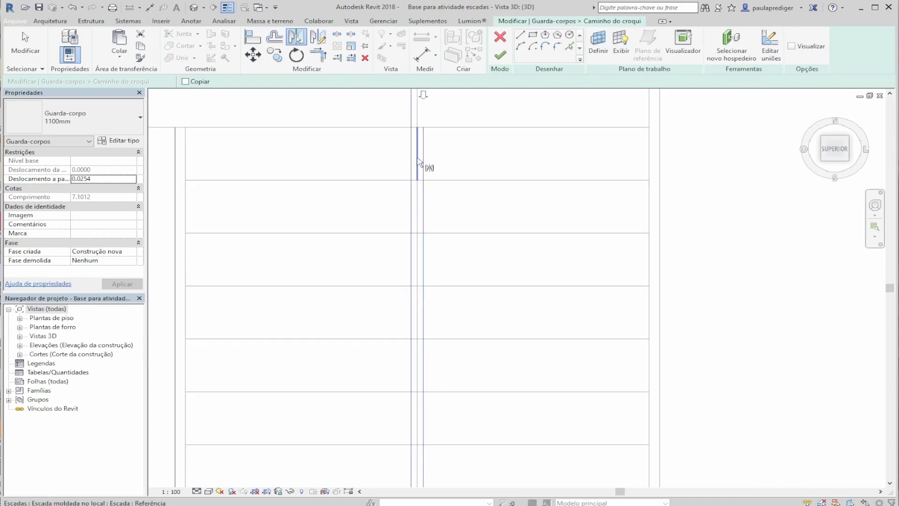
{"action": "left_click", "coordinate": [416, 213]}
{"action": "scroll", "coordinate": [408, 165], "scroll_direction": "down", "scroll_amount": 2}
{"action": "left_click", "coordinate": [386, 160]}
{"action": "scroll", "coordinate": [398, 166], "scroll_direction": "up", "scroll_amount": 1}
{"action": "scroll", "coordinate": [419, 173], "scroll_direction": "up", "scroll_amount": 1}
{"action": "scroll", "coordinate": [409, 177], "scroll_direction": "down", "scroll_amount": 3}
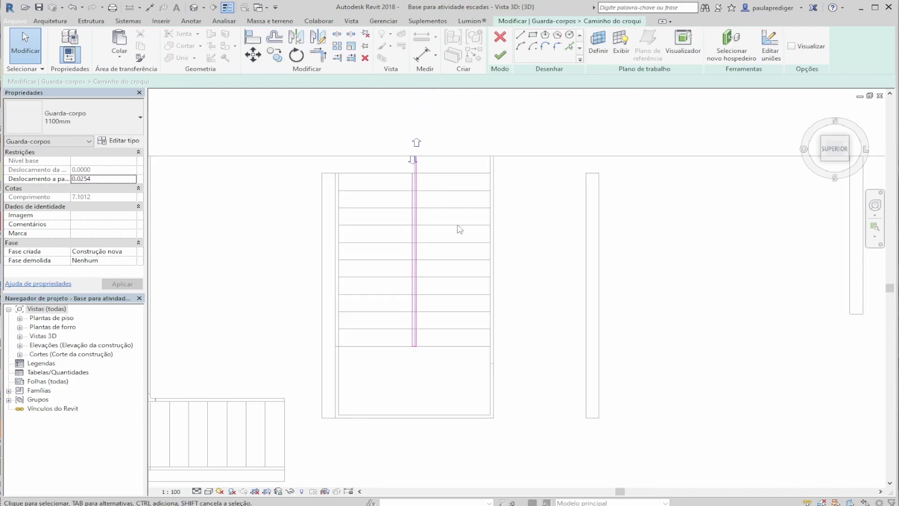
Step: Finish the railing path edit and orbit around stair 4 to check the inner railing in 3D
{"action": "left_click", "coordinate": [500, 55]}
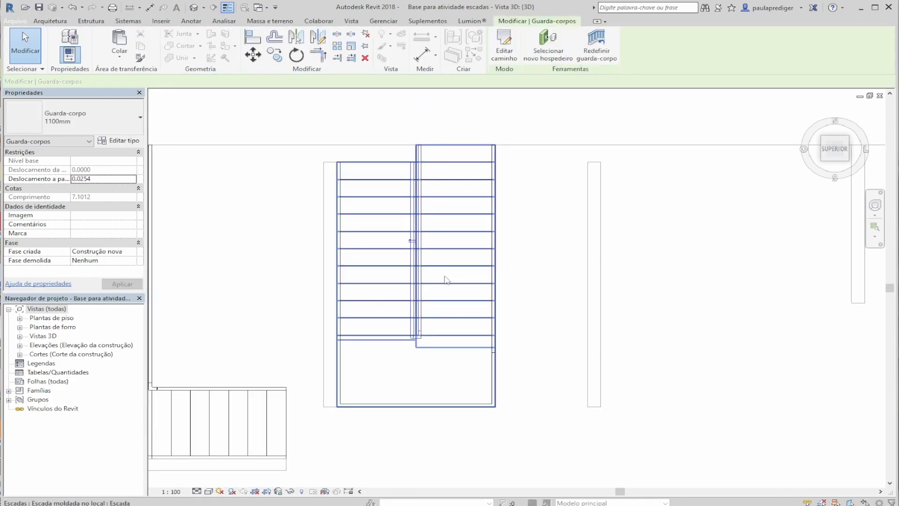
{"action": "scroll", "coordinate": [435, 252], "scroll_direction": "down", "scroll_amount": 2}
{"action": "mouse_move", "coordinate": [451, 267]}
{"action": "middle_mouse_down", "text": "shift"}
{"action": "mouse_move", "coordinate": [520, 156]}
{"action": "mouse_move", "coordinate": [580, 135]}
{"action": "mouse_move", "coordinate": [526, 131]}
{"action": "middle_mouse_up", "text": "shift"}
{"action": "key", "text": "Escape"}
{"action": "middle_click_drag", "start_coordinate": [486, 326], "coordinate": [405, 345], "text": "shift"}
{"action": "scroll", "coordinate": [337, 313], "scroll_direction": "down", "scroll_amount": 3}
{"action": "scroll", "coordinate": [368, 208], "scroll_direction": "up", "scroll_amount": 3}
{"action": "middle_click_drag", "start_coordinate": [365, 216], "coordinate": [386, 257], "text": "shift"}
Step: Return to the top view and examine reference stair 5's separated runs and landing beside reference stair 4
{"action": "left_click", "coordinate": [835, 145]}
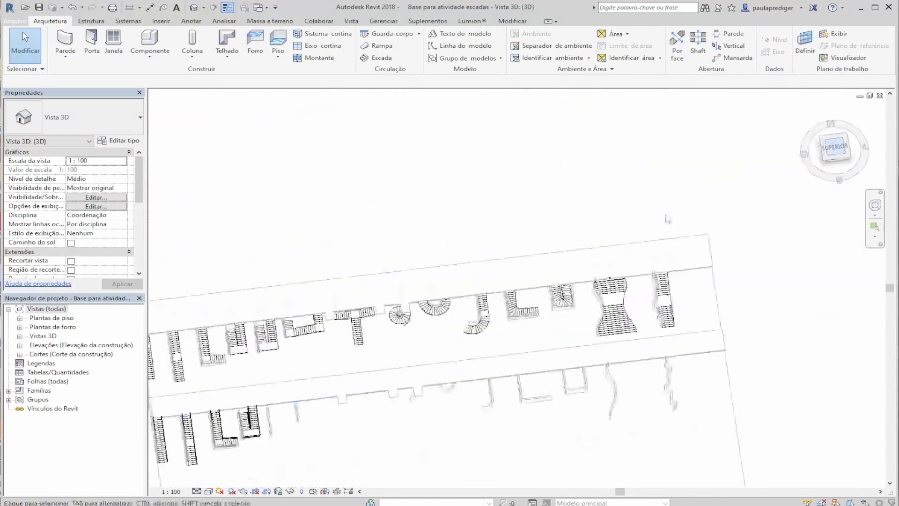
{"action": "scroll", "coordinate": [290, 182], "scroll_direction": "up", "scroll_amount": 5}
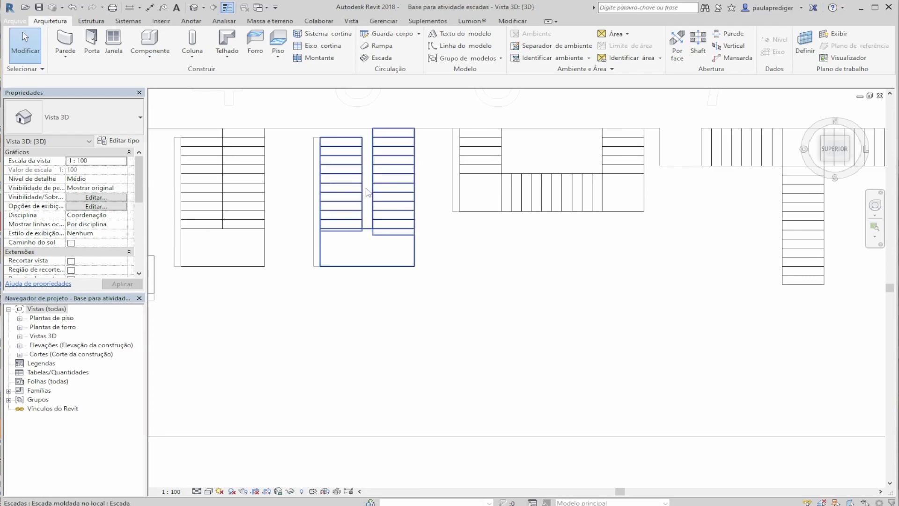
{"action": "scroll", "coordinate": [366, 192], "scroll_direction": "up", "scroll_amount": 2}
{"action": "left_click", "coordinate": [374, 248]}
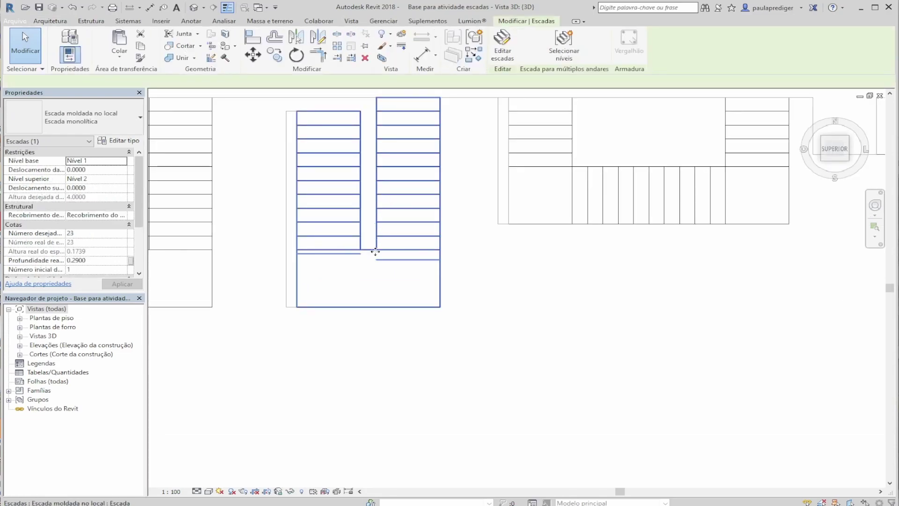
{"action": "key", "text": "Escape"}
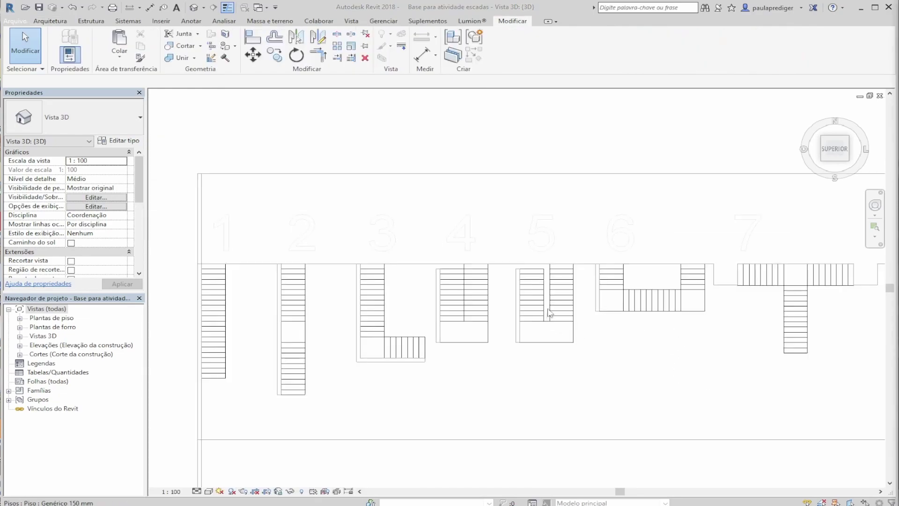
{"action": "scroll", "coordinate": [549, 312], "scroll_direction": "up", "scroll_amount": 4}
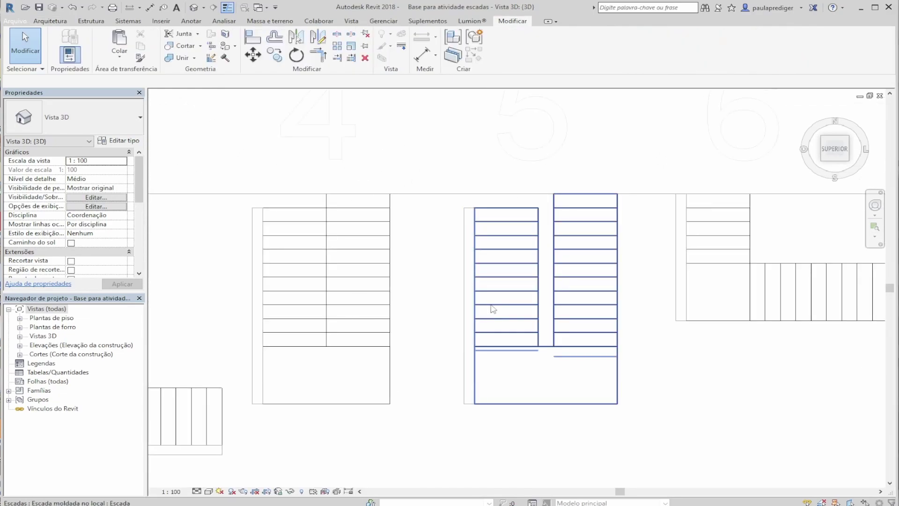
Step: Draw stair 5's first run 2.90 m down the wall from its upper end, with 0.2900 tread depth and location line Lance: Direito
{"action": "scroll", "coordinate": [546, 329], "scroll_direction": "down", "scroll_amount": 6}
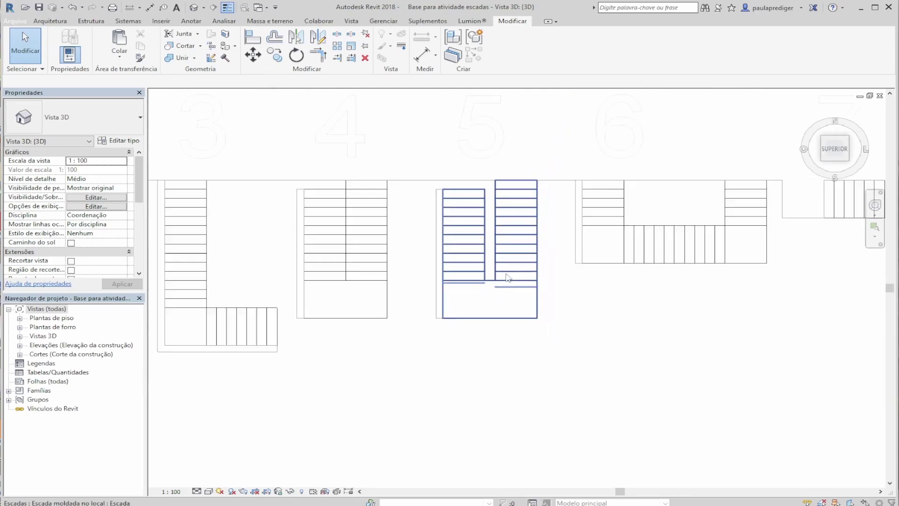
{"action": "middle_click_drag", "start_coordinate": [464, 382], "coordinate": [403, 375]}
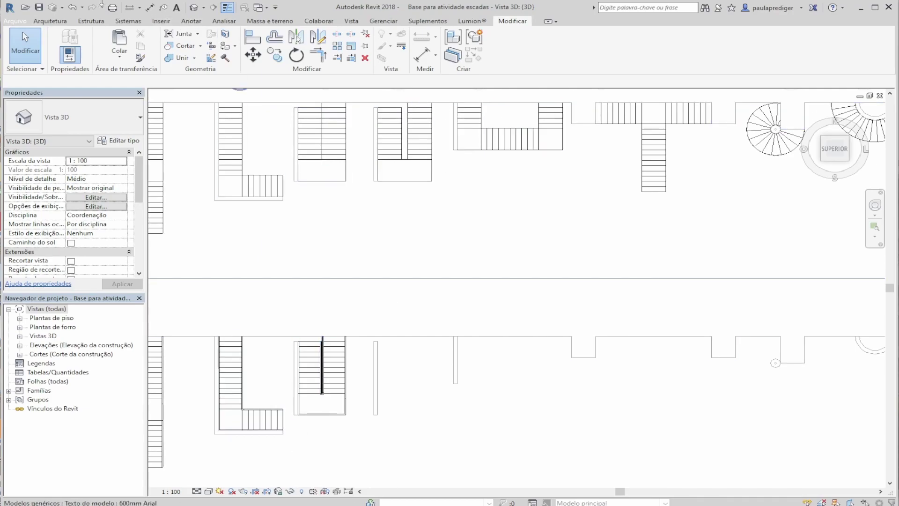
{"action": "left_click", "coordinate": [50, 21]}
{"action": "left_click", "coordinate": [374, 57]}
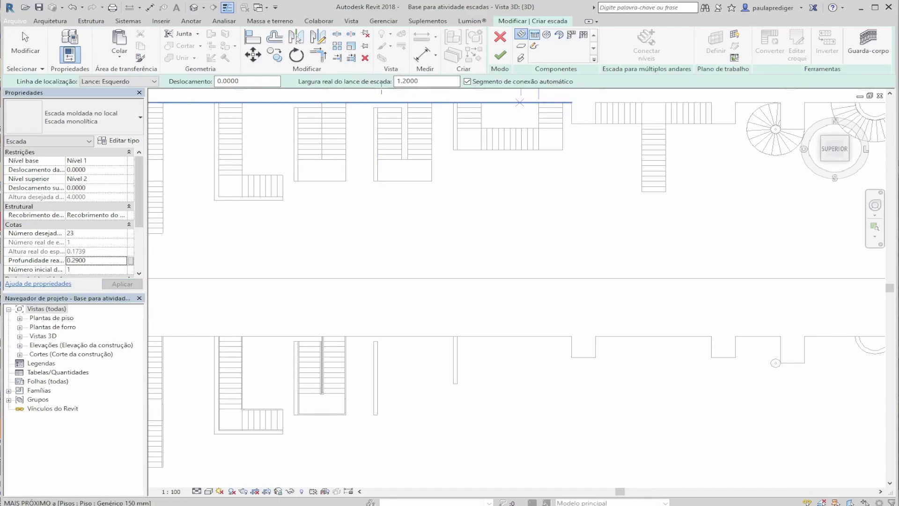
{"action": "scroll", "coordinate": [385, 375], "scroll_direction": "up", "scroll_amount": 3}
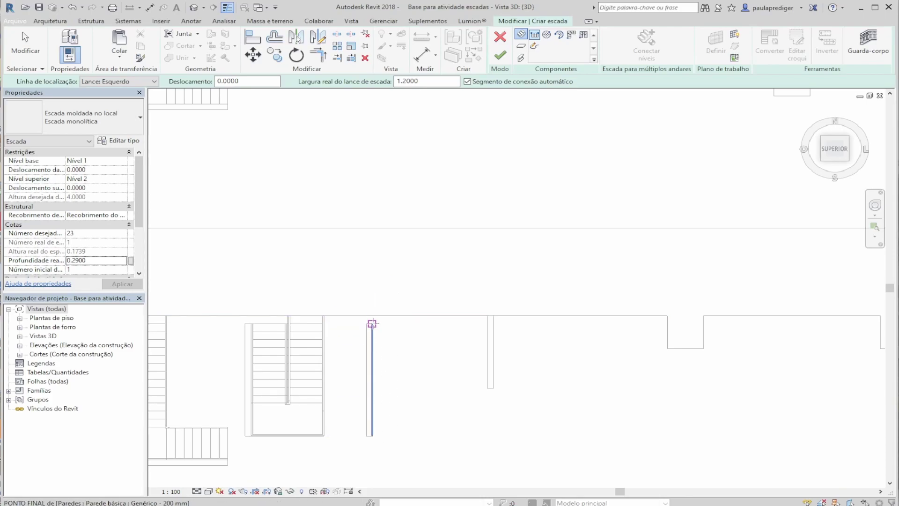
{"action": "left_click", "coordinate": [140, 82]}
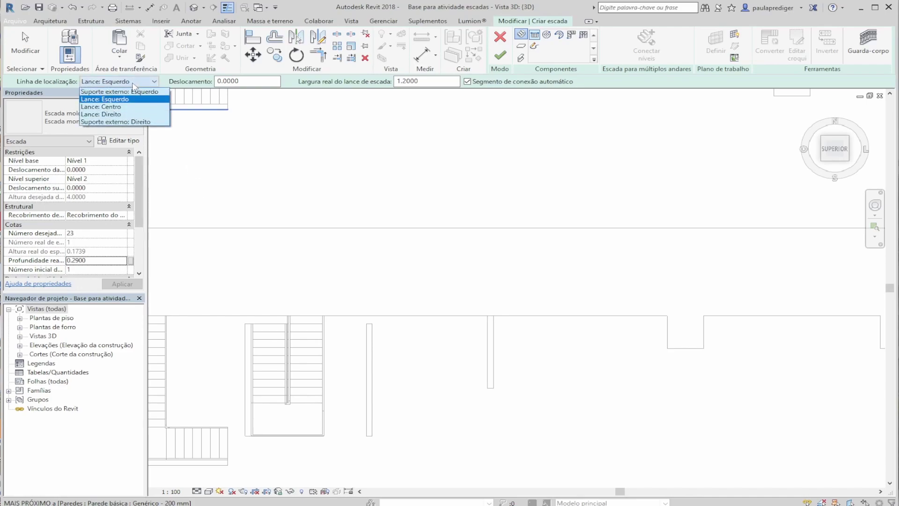
{"action": "left_click", "coordinate": [118, 115]}
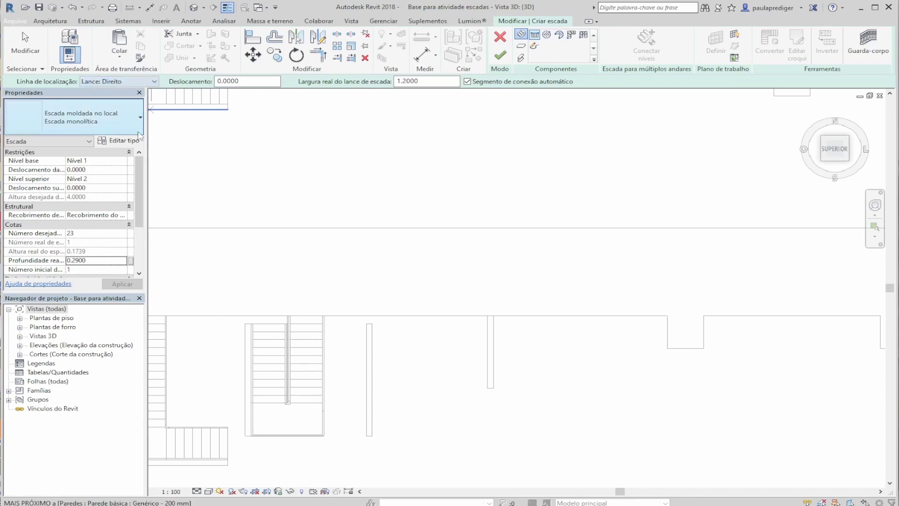
{"action": "left_click", "coordinate": [373, 323]}
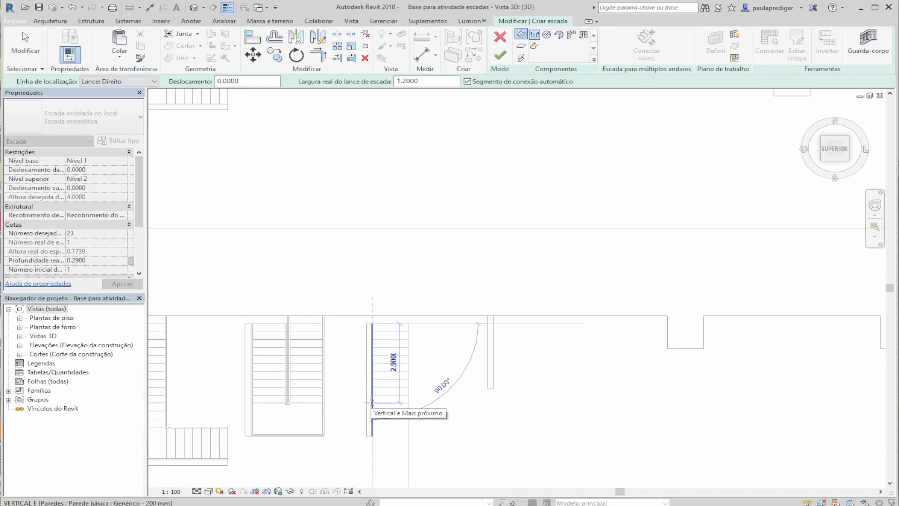
{"action": "middle_click_drag", "start_coordinate": [371, 401], "coordinate": [371, 346]}
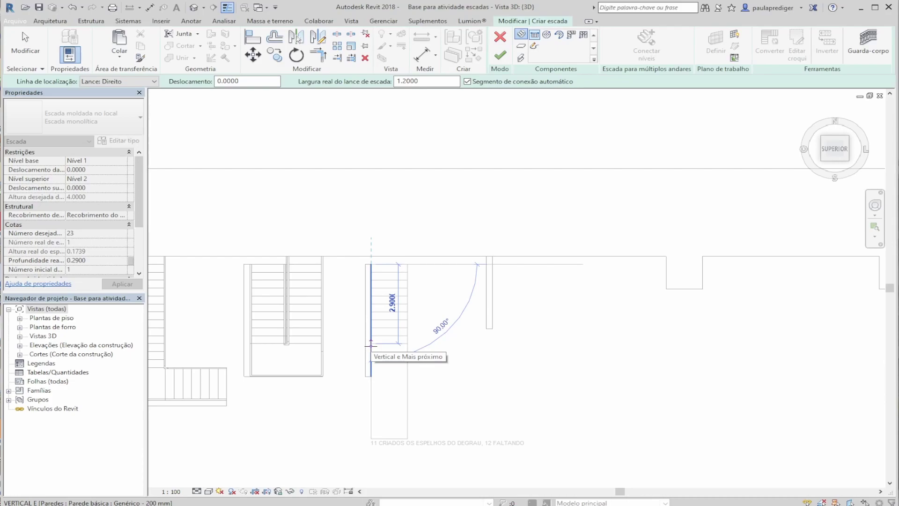
{"action": "left_click", "coordinate": [370, 346]}
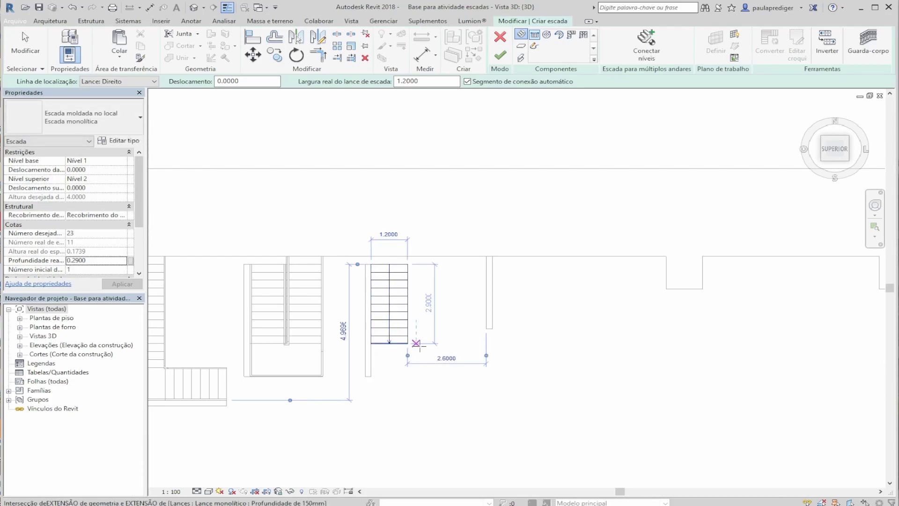
Step: Start the second run level with the first run's end, 1.5 m from its wall-side edge, with location line Lance: Esquerdo
{"action": "scroll", "coordinate": [450, 346], "scroll_direction": "up", "scroll_amount": 4}
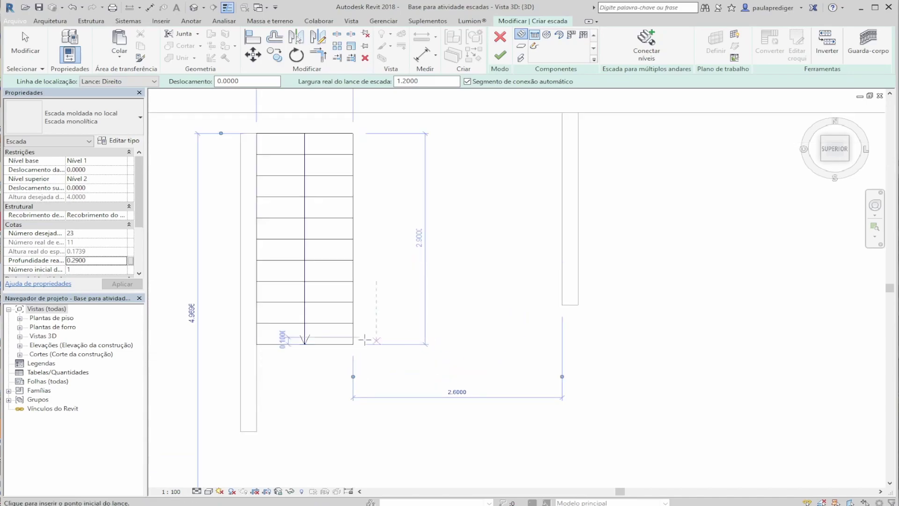
{"action": "left_click", "coordinate": [139, 81]}
{"action": "left_click", "coordinate": [128, 99]}
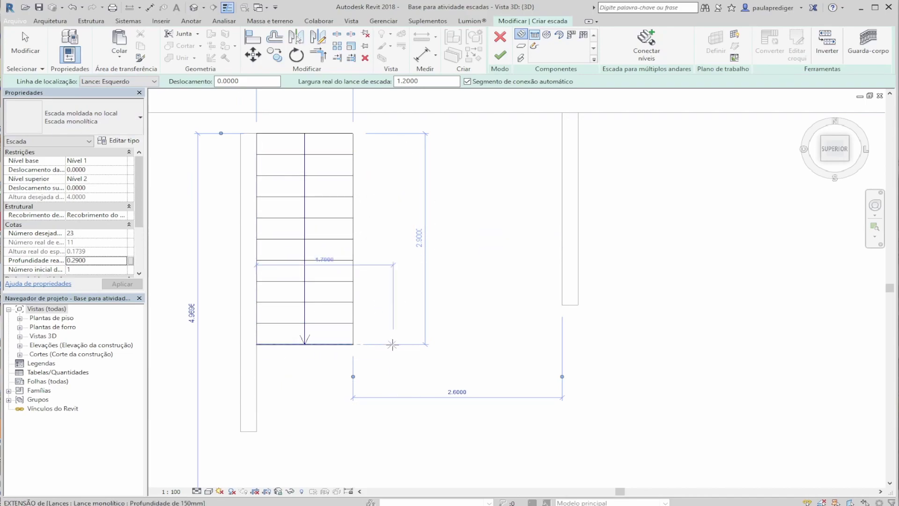
{"action": "scroll", "coordinate": [389, 346], "scroll_direction": "up", "scroll_amount": 2}
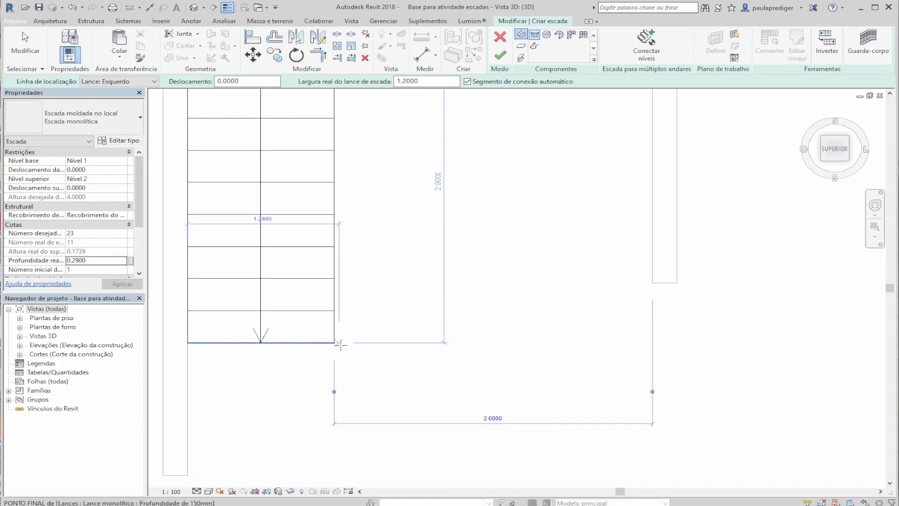
{"action": "scroll", "coordinate": [368, 343], "scroll_direction": "up", "scroll_amount": 2}
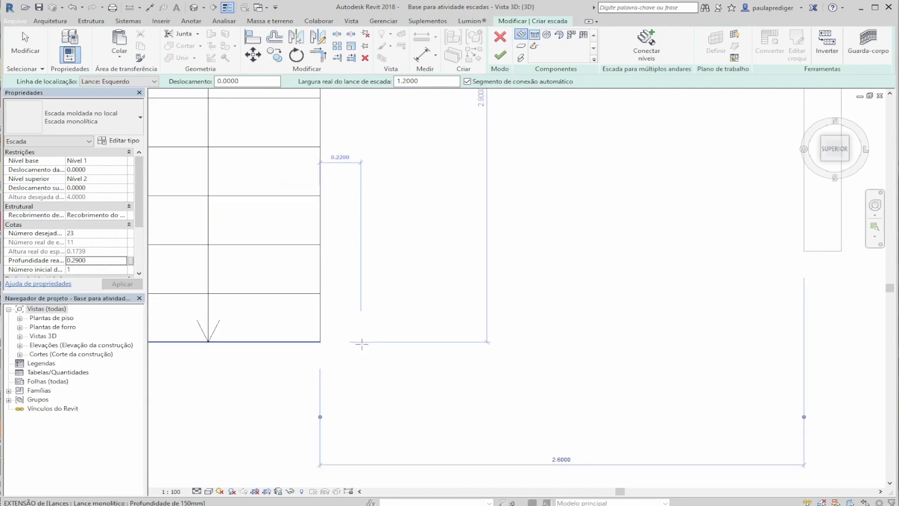
{"action": "middle_click_drag", "start_coordinate": [442, 372], "coordinate": [534, 405]}
{"action": "scroll", "coordinate": [479, 382], "scroll_direction": "down", "scroll_amount": 2}
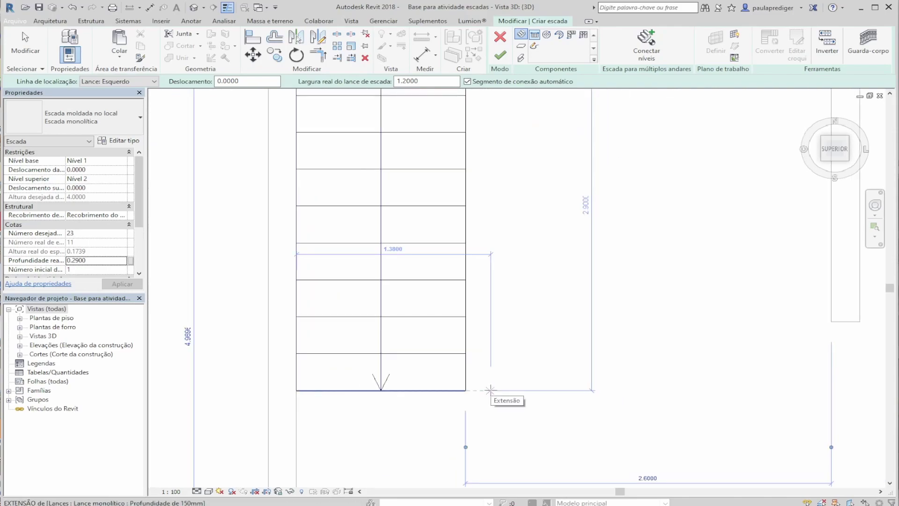
{"action": "scroll", "coordinate": [480, 389], "scroll_direction": "up", "scroll_amount": 1}
{"action": "scroll", "coordinate": [479, 389], "scroll_direction": "up", "scroll_amount": 2}
{"action": "scroll", "coordinate": [475, 389], "scroll_direction": "up", "scroll_amount": 2}
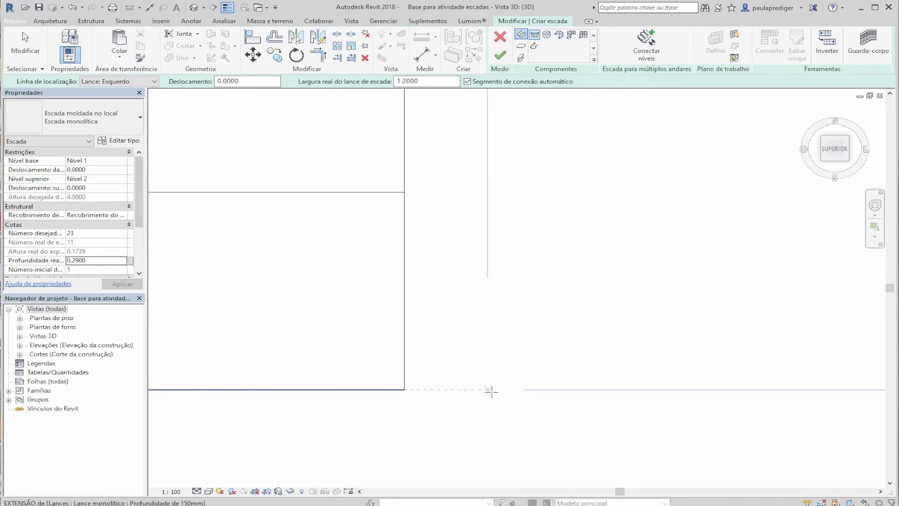
{"action": "scroll", "coordinate": [437, 390], "scroll_direction": "down", "scroll_amount": 4}
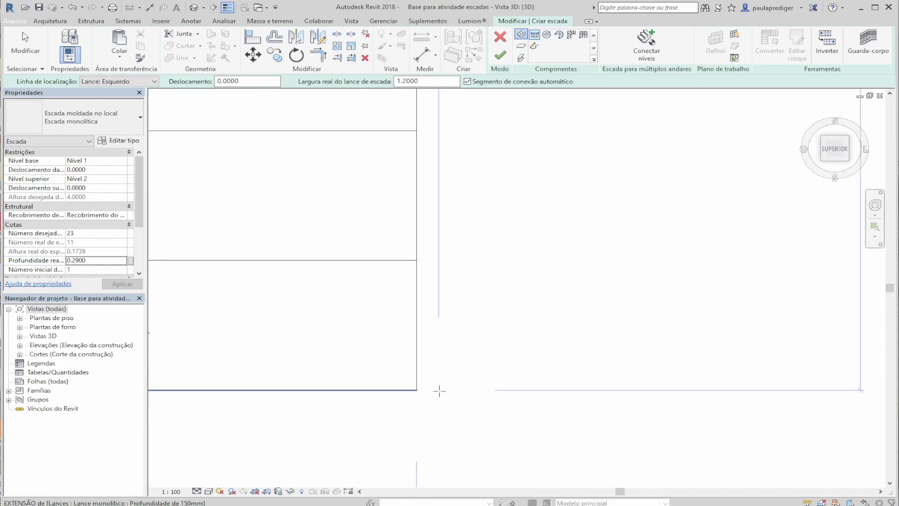
{"action": "scroll", "coordinate": [440, 390], "scroll_direction": "down", "scroll_amount": 2}
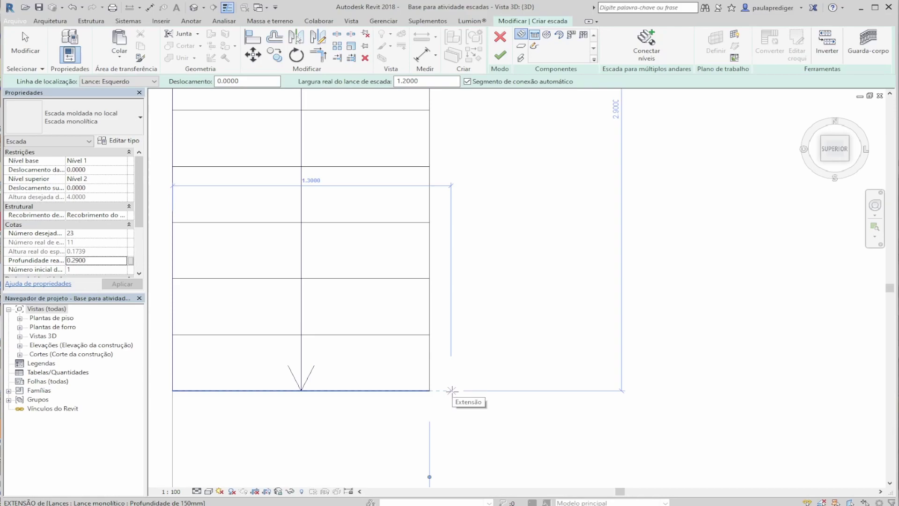
{"action": "type", "text": "1.5"}
{"action": "key", "text": "Return"}
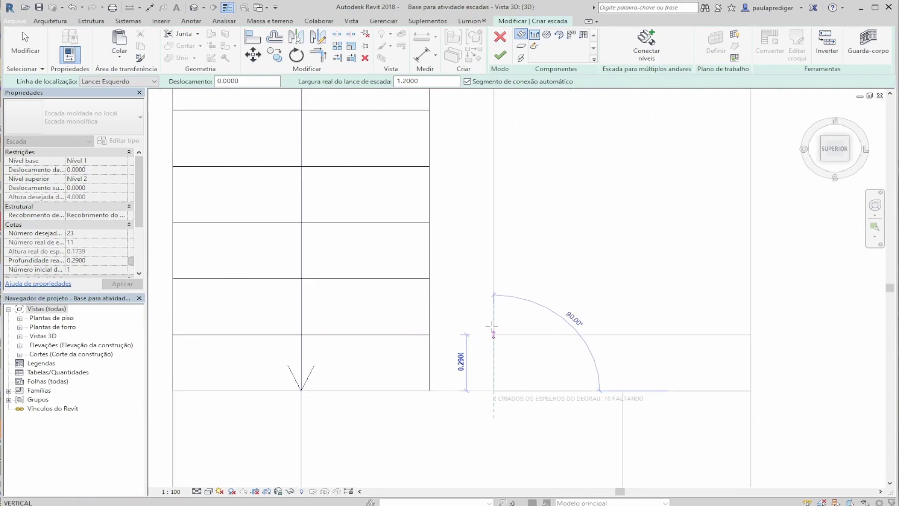
Step: Extend stair 5's second run vertically up to the slab edge, parallel to the first run
{"action": "scroll", "coordinate": [465, 320], "scroll_direction": "down", "scroll_amount": 2}
{"action": "scroll", "coordinate": [464, 321], "scroll_direction": "down", "scroll_amount": 2}
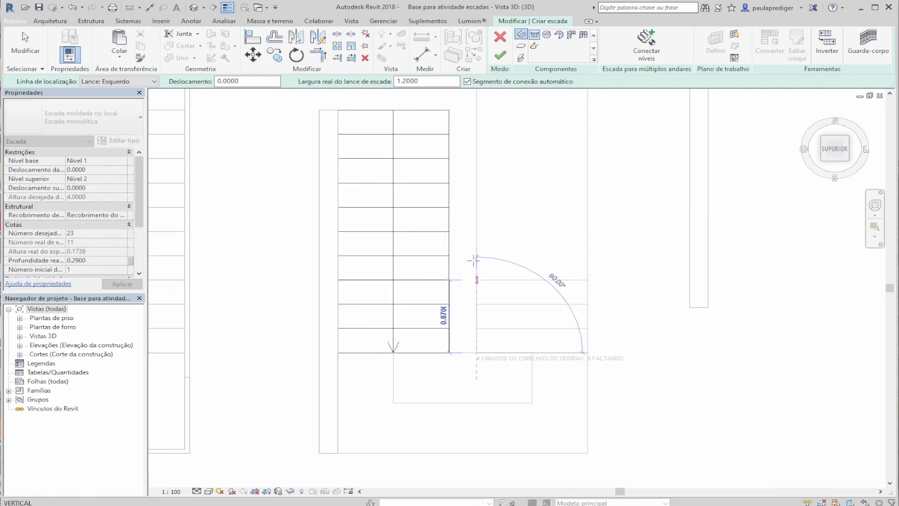
{"action": "scroll", "coordinate": [489, 196], "scroll_direction": "down", "scroll_amount": 2}
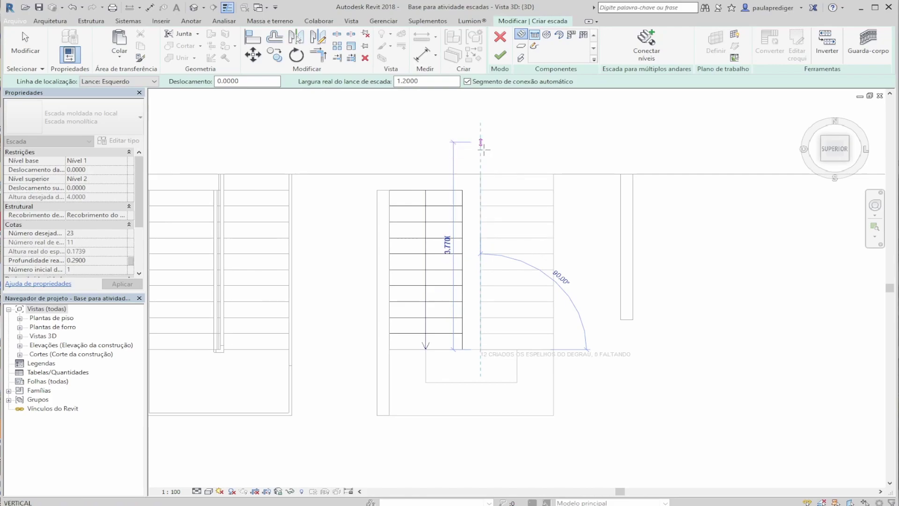
{"action": "left_click", "coordinate": [468, 176]}
{"action": "key", "text": "Escape"}
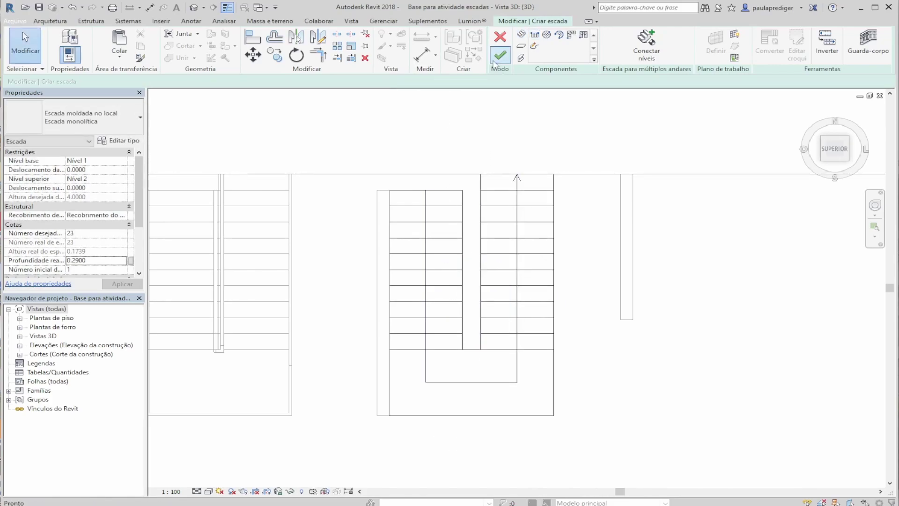
Step: Inspect the second run in 3D, finish stair 5 and orbit around the completed stair with its railings
{"action": "left_click", "coordinate": [537, 333]}
{"action": "middle_click_drag", "start_coordinate": [576, 372], "coordinate": [477, 167], "text": "shift"}
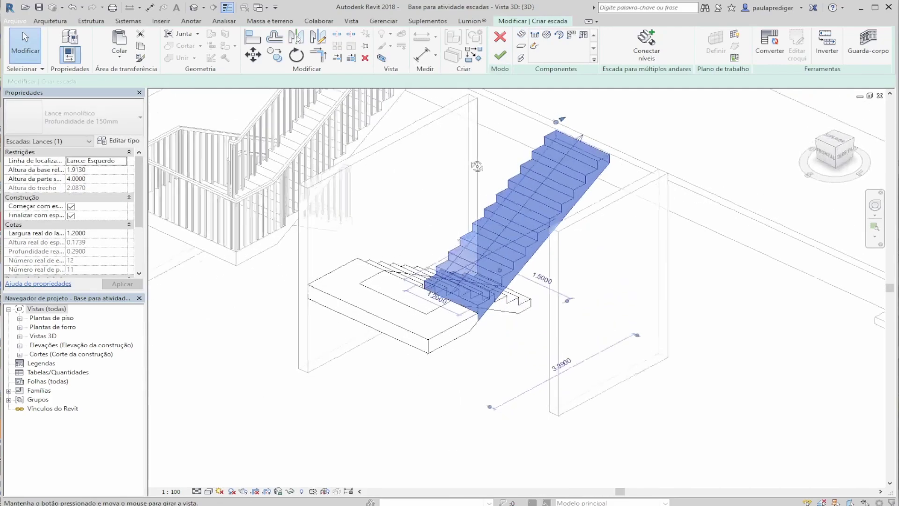
{"action": "left_click", "coordinate": [500, 55]}
{"action": "mouse_move", "coordinate": [423, 299]}
{"action": "middle_mouse_down", "text": "shift"}
{"action": "mouse_move", "coordinate": [501, 296]}
{"action": "mouse_move", "coordinate": [598, 344]}
{"action": "mouse_move", "coordinate": [514, 304]}
{"action": "middle_mouse_up", "text": "shift"}
{"action": "scroll", "coordinate": [338, 334], "scroll_direction": "down", "scroll_amount": 3}
{"action": "middle_click_drag", "start_coordinate": [338, 335], "coordinate": [320, 343], "text": "shift"}
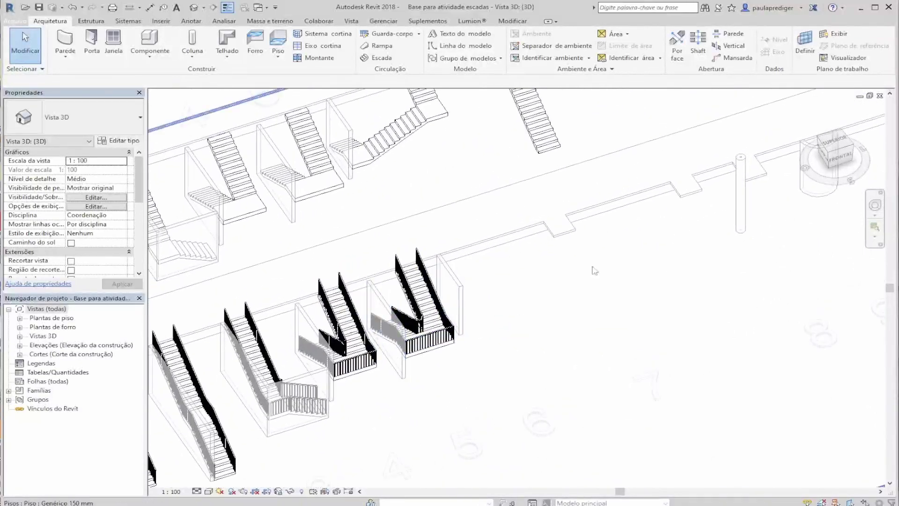
Step: Return to the top view and examine reference stair 6's runs and landings against the short wall in the working row
{"action": "left_click", "coordinate": [839, 147]}
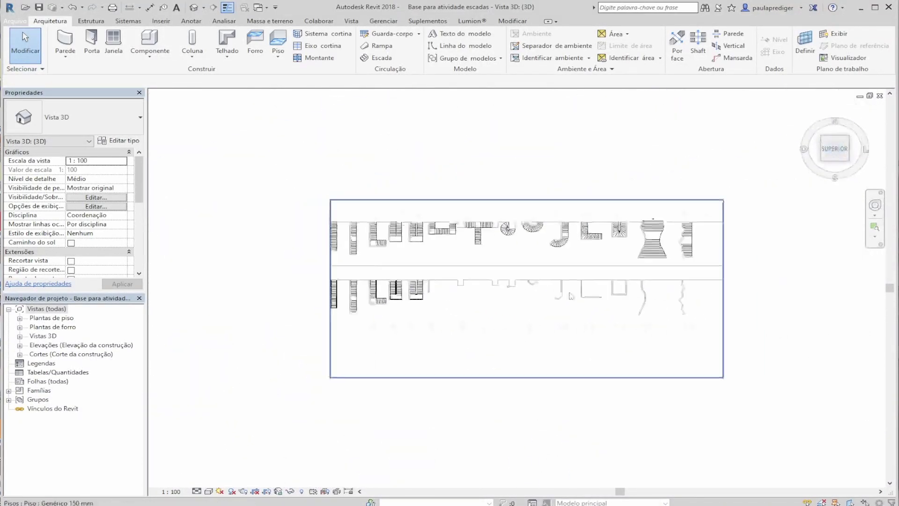
{"action": "scroll", "coordinate": [421, 201], "scroll_direction": "up", "scroll_amount": 5}
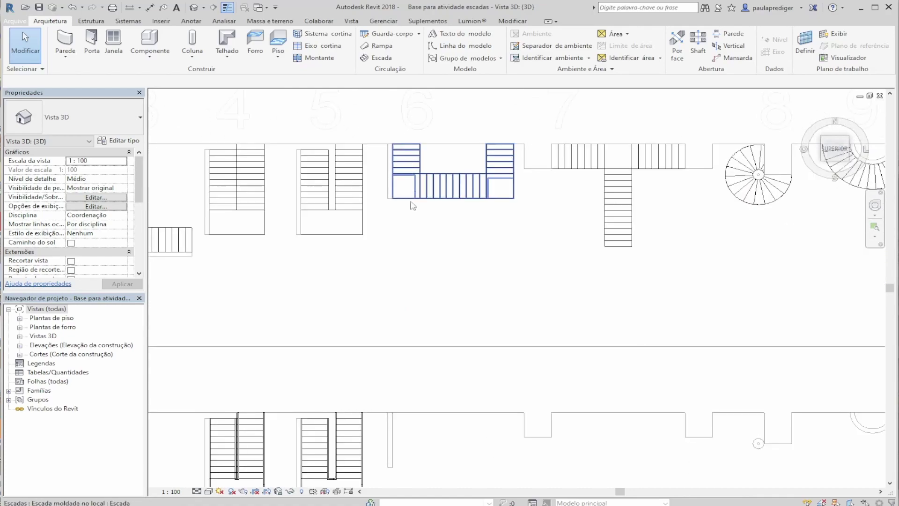
{"action": "middle_click_drag", "start_coordinate": [507, 220], "coordinate": [481, 241]}
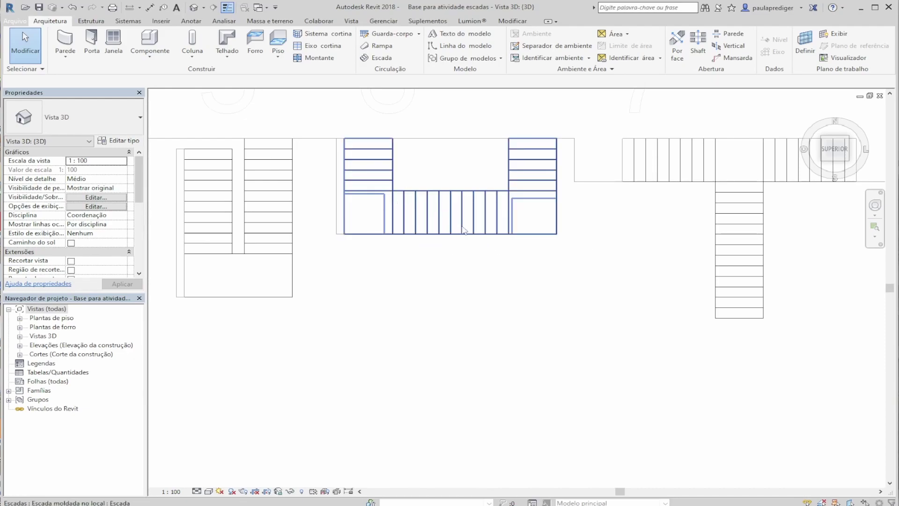
{"action": "scroll", "coordinate": [518, 265], "scroll_direction": "down", "scroll_amount": 2}
{"action": "middle_click_drag", "start_coordinate": [487, 355], "coordinate": [479, 300]}
{"action": "middle_click_drag", "start_coordinate": [444, 329], "coordinate": [445, 216]}
{"action": "scroll", "coordinate": [406, 300], "scroll_direction": "down", "scroll_amount": 2}
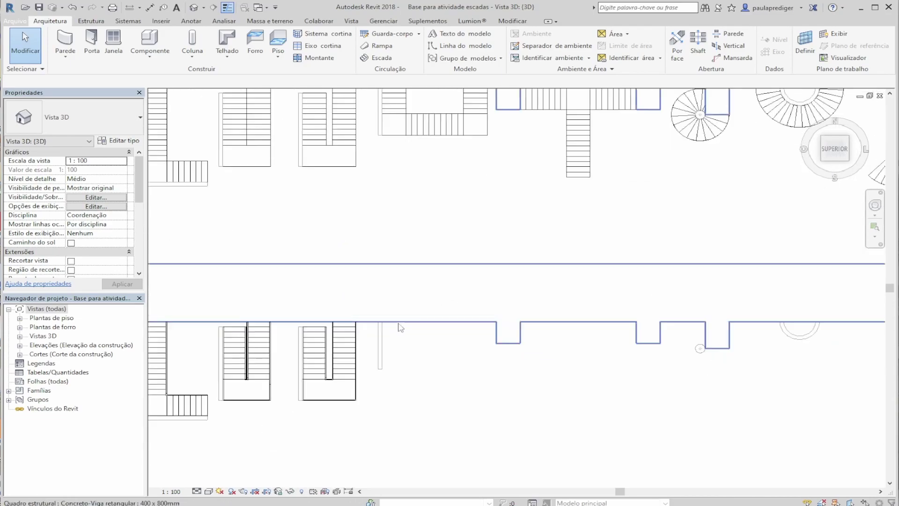
{"action": "middle_click_drag", "start_coordinate": [401, 330], "coordinate": [416, 370]}
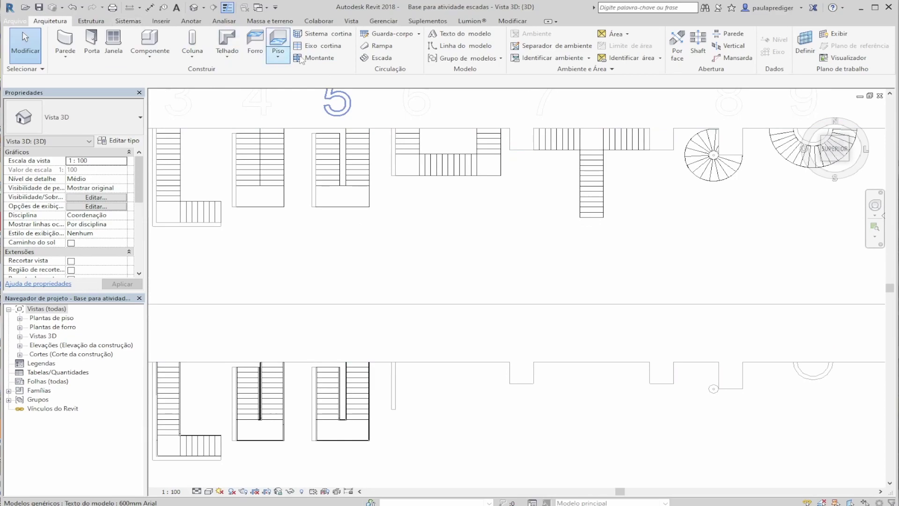
Step: Start stair 6 as a new stair and set its actual tread depth to 0.29 m
{"action": "left_click", "coordinate": [378, 57]}
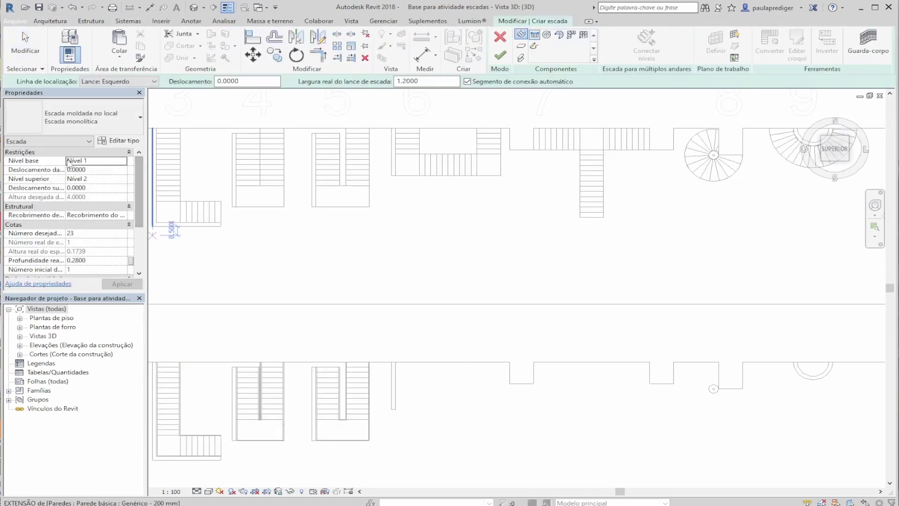
{"action": "left_click", "coordinate": [95, 263]}
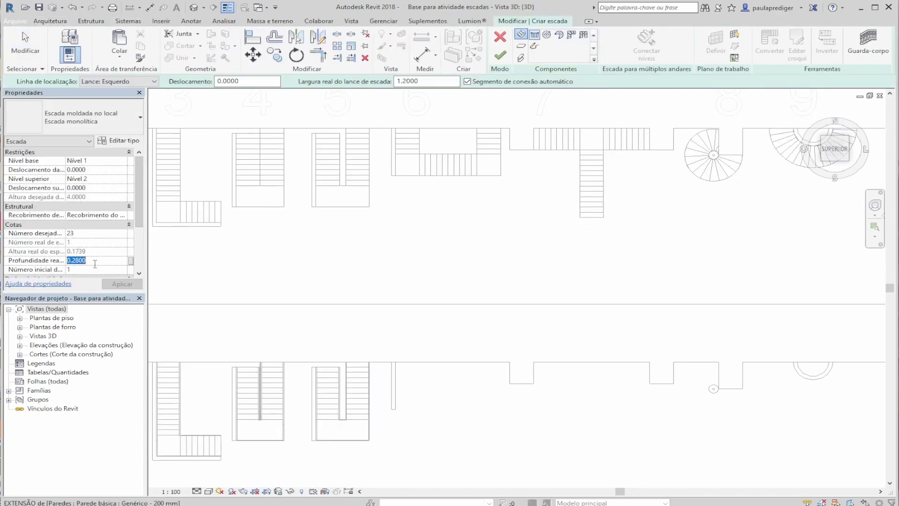
{"action": "left_click", "coordinate": [123, 283]}
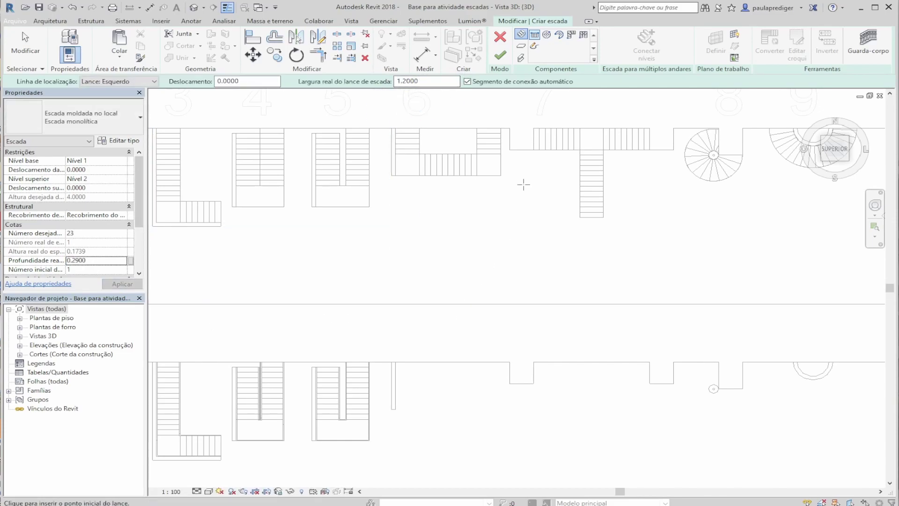
Step: Draw stair 6's first run from the slab edge down along the short wall, about 1.5 m long, with location line Lance: Direito
{"action": "left_click", "coordinate": [115, 82]}
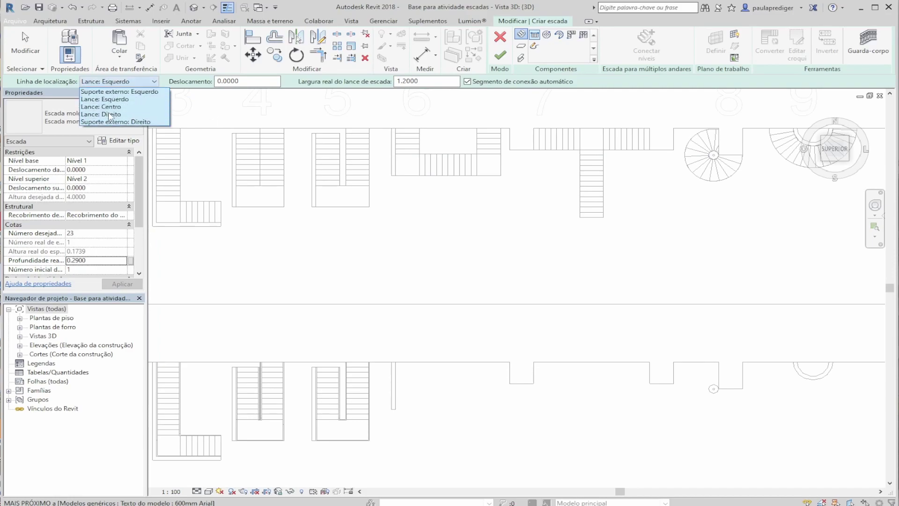
{"action": "left_click", "coordinate": [110, 114]}
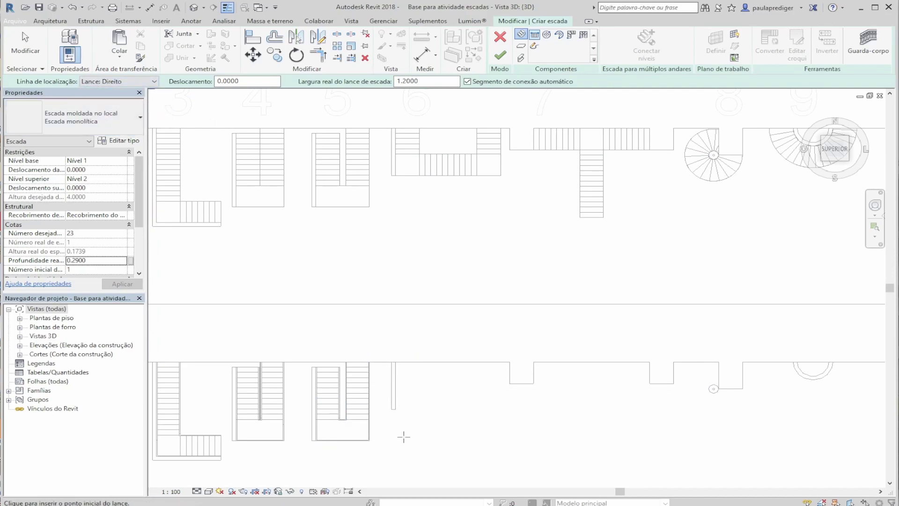
{"action": "left_click", "coordinate": [395, 362]}
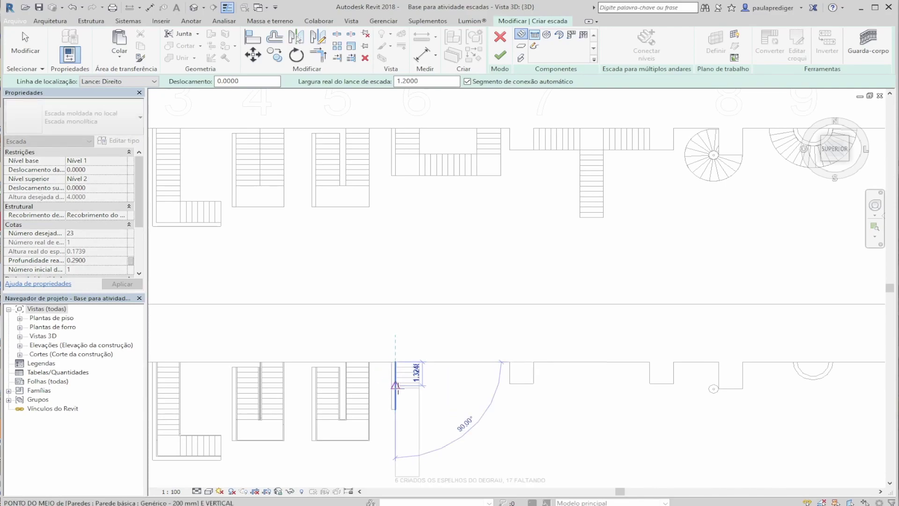
{"action": "scroll", "coordinate": [395, 399], "scroll_direction": "up", "scroll_amount": 2}
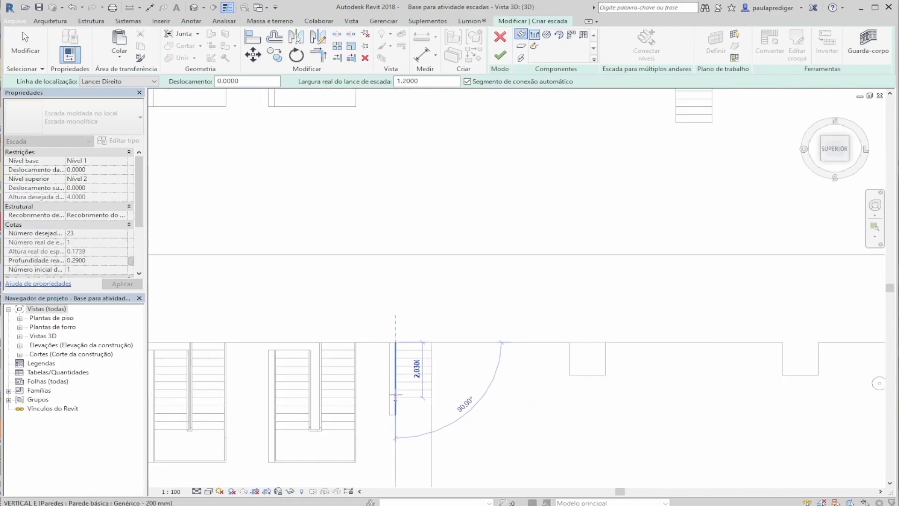
{"action": "scroll", "coordinate": [395, 390], "scroll_direction": "down", "scroll_amount": 2}
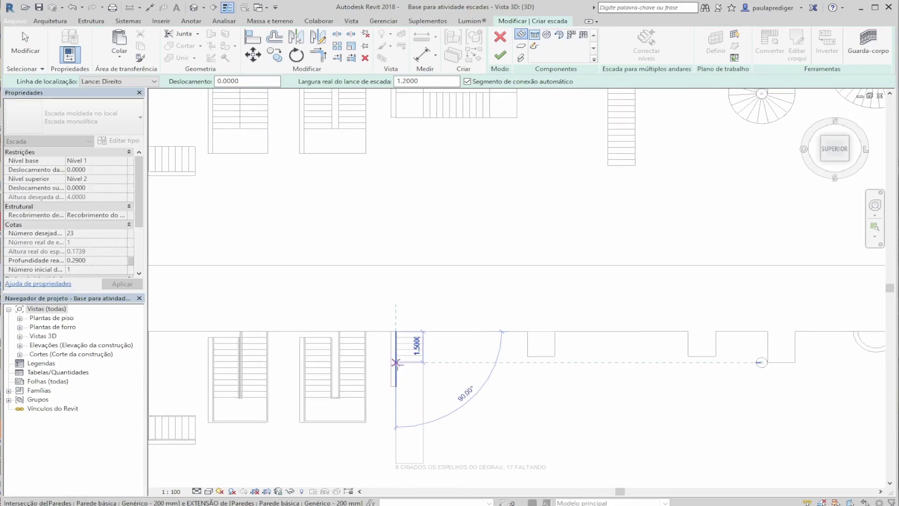
{"action": "left_click", "coordinate": [396, 362]}
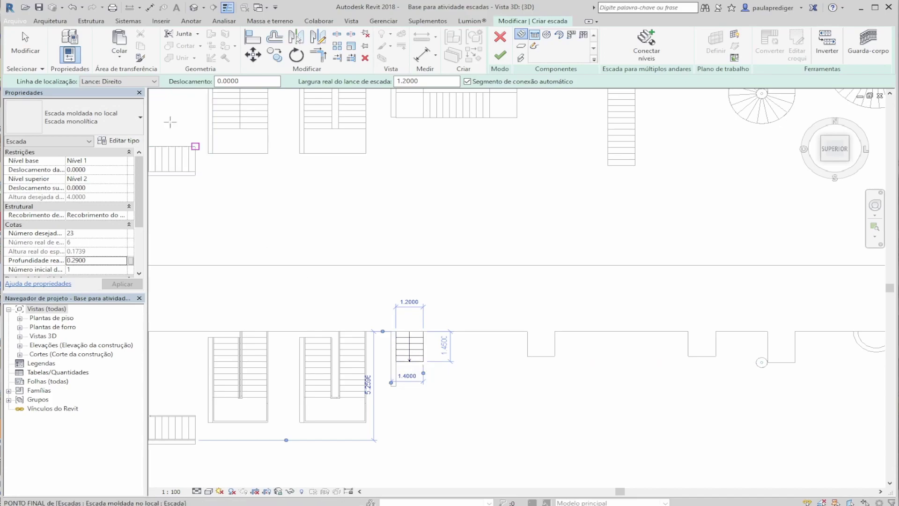
Step: Draw a horizontal second run 2.61 m long from the first run's inner end corner, using location line Lance: Esquerdo
{"action": "left_click", "coordinate": [120, 83]}
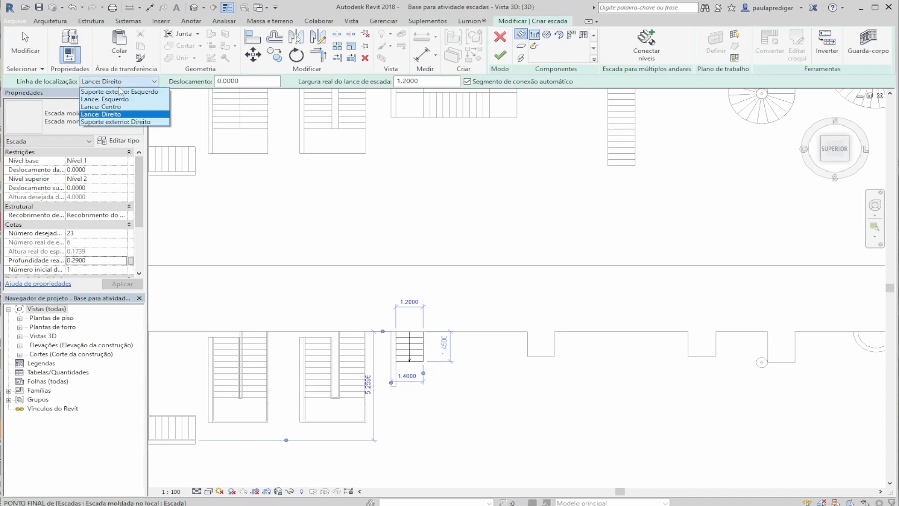
{"action": "left_click", "coordinate": [117, 99]}
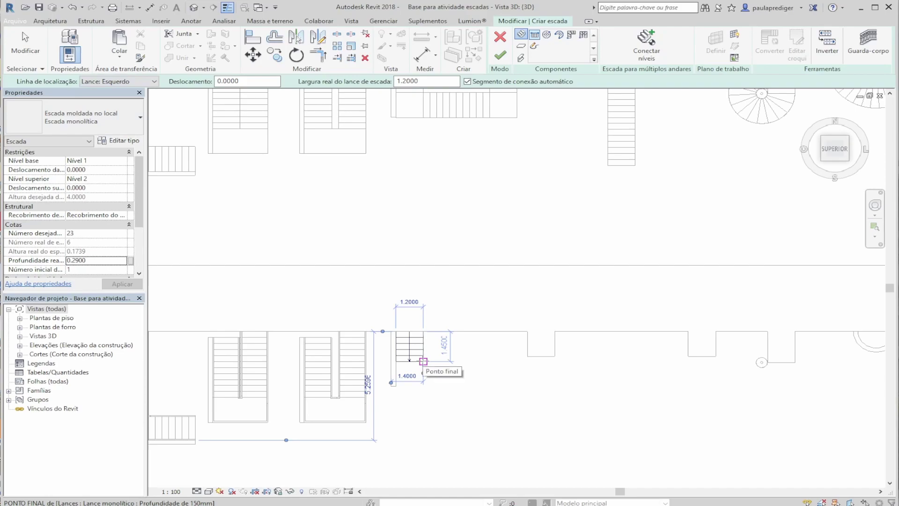
{"action": "left_click", "coordinate": [424, 361]}
{"action": "left_click", "coordinate": [423, 361]}
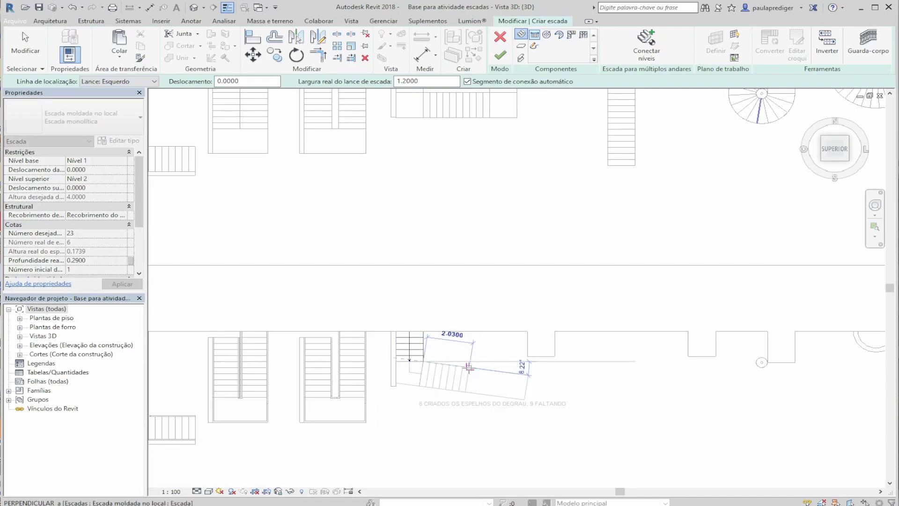
{"action": "scroll", "coordinate": [498, 361], "scroll_direction": "up", "scroll_amount": 1}
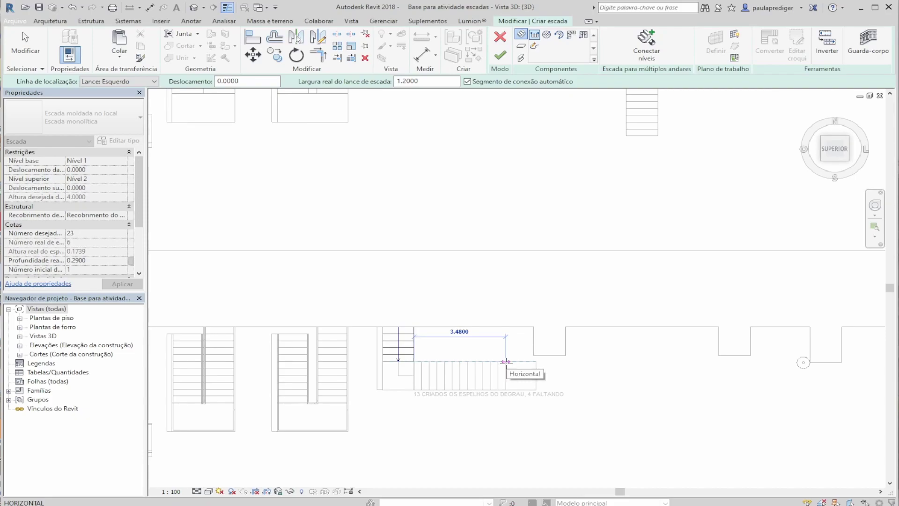
{"action": "scroll", "coordinate": [505, 362], "scroll_direction": "down", "scroll_amount": 2}
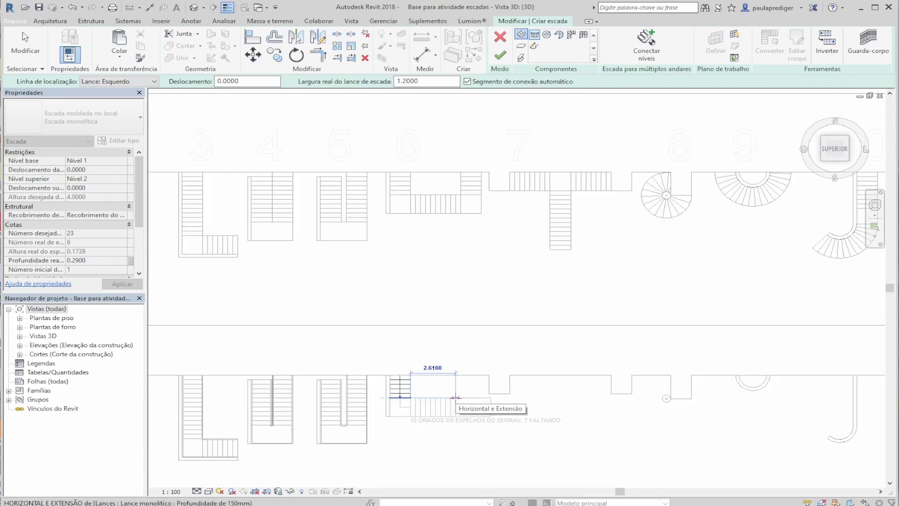
{"action": "left_click", "coordinate": [455, 398]}
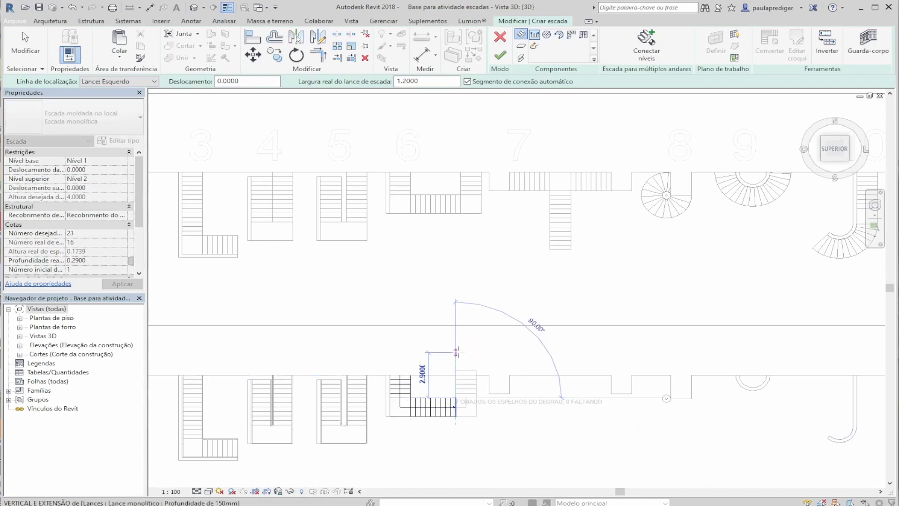
Step: Draw the third run vertically from the second run's inner end past the slab edge and inspect the U-shaped layout
{"action": "left_click", "coordinate": [466, 377]}
{"action": "key", "text": "Escape"}
{"action": "scroll", "coordinate": [468, 374], "scroll_direction": "up", "scroll_amount": 1}
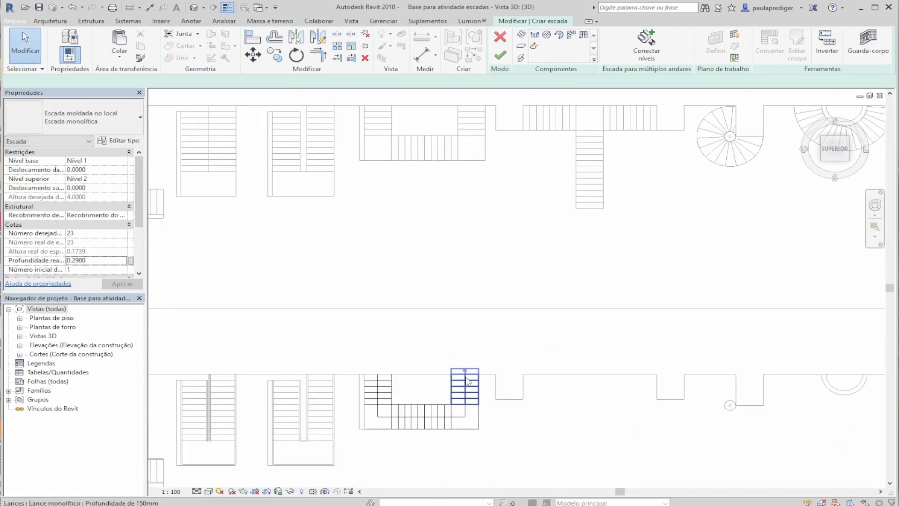
{"action": "left_click", "coordinate": [465, 389]}
{"action": "middle_click_drag", "start_coordinate": [429, 417], "coordinate": [442, 293], "text": "shift"}
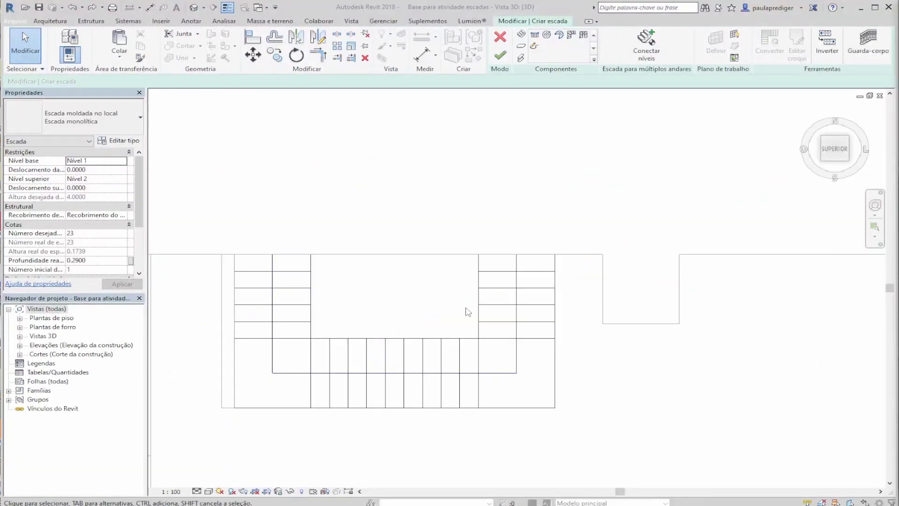
{"action": "middle_click_drag", "start_coordinate": [564, 325], "coordinate": [622, 340]}
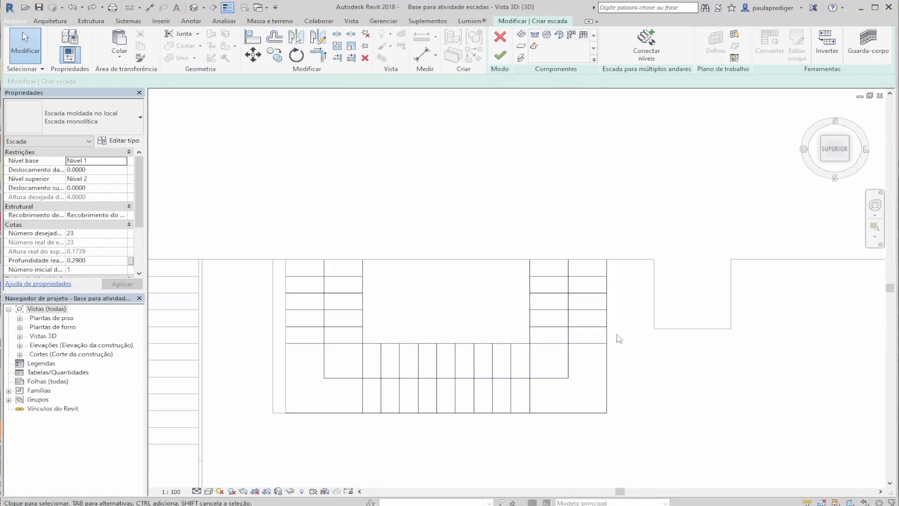
Step: Delete stair 6's third run and the landing that connects it to the second run
{"action": "left_click", "coordinate": [580, 310]}
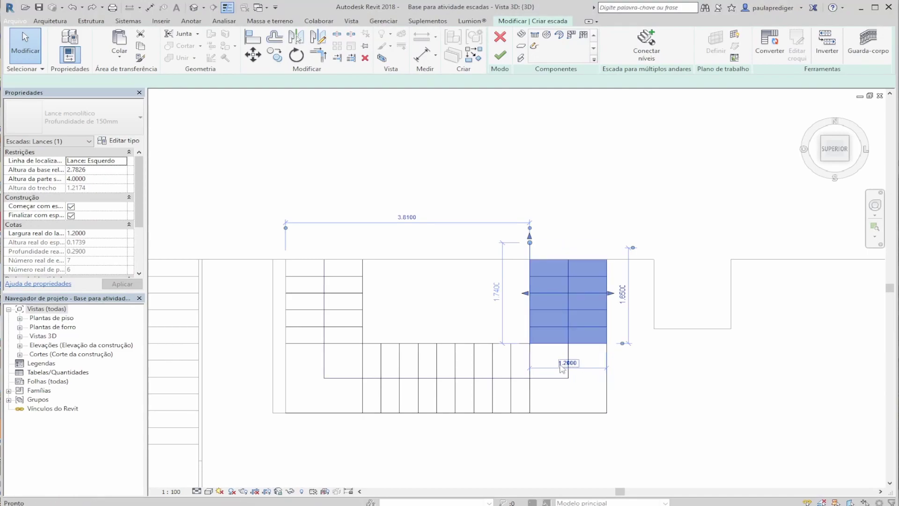
{"action": "key", "text": "Delete"}
{"action": "left_click", "coordinate": [535, 398]}
{"action": "key", "text": "Delete"}
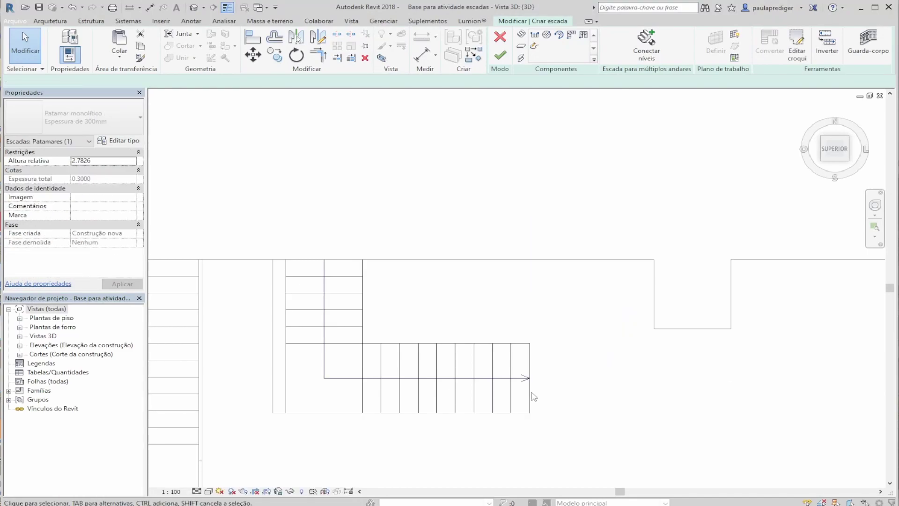
Step: Try to lengthen the horizontal second run to 2.9 m with its end shape handle
{"action": "left_click", "coordinate": [529, 396]}
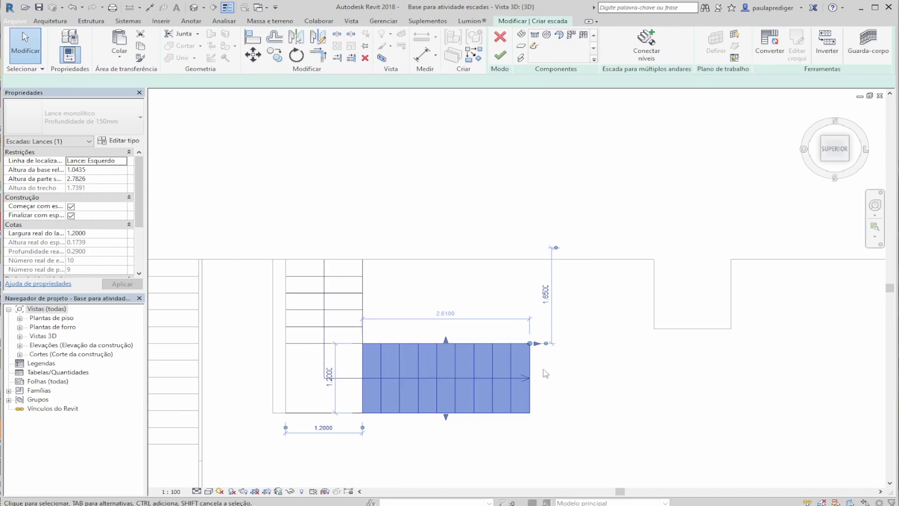
{"action": "scroll", "coordinate": [585, 330], "scroll_direction": "up", "scroll_amount": 2}
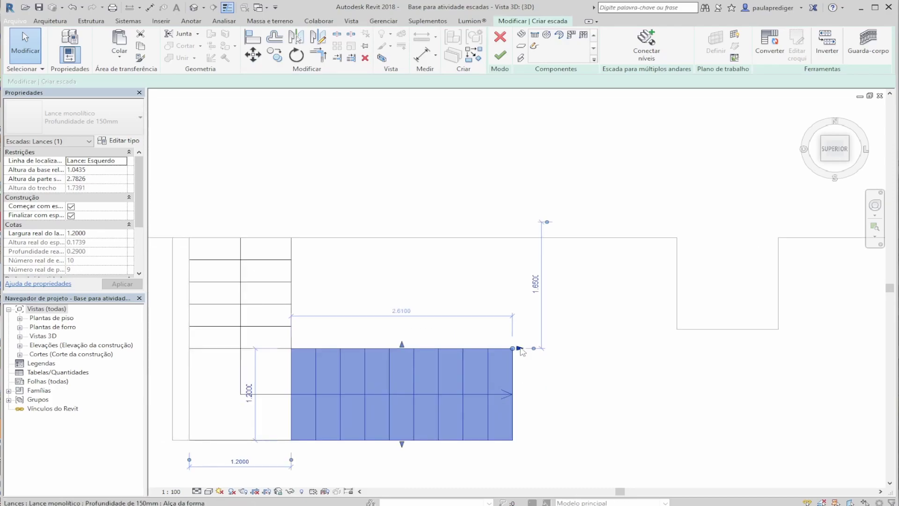
{"action": "mouse_move", "coordinate": [519, 350]}
{"action": "left_mouse_down"}
{"action": "mouse_move", "coordinate": [533, 350]}
{"action": "mouse_move", "coordinate": [516, 351]}
{"action": "left_mouse_up"}
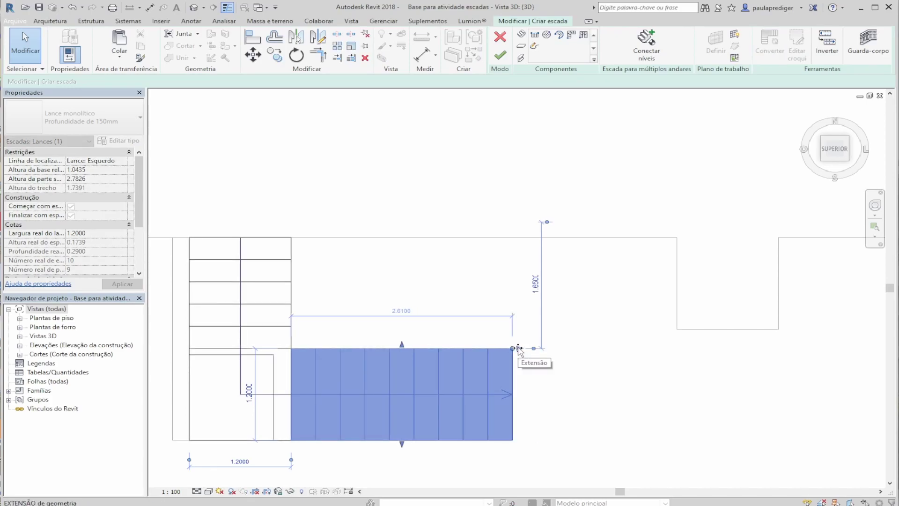
{"action": "left_click_drag", "start_coordinate": [524, 350], "coordinate": [534, 350]}
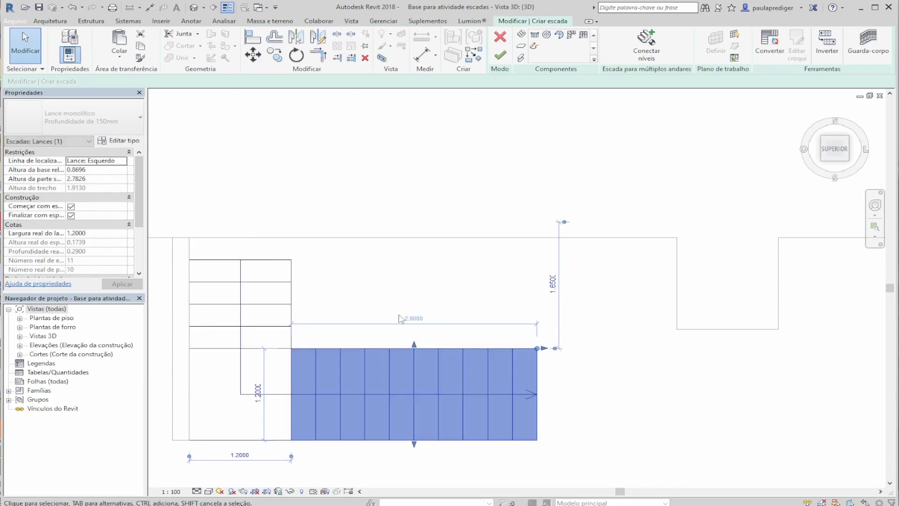
{"action": "left_click", "coordinate": [271, 337]}
Step: Bring the horizontal second run back to a length of 2.61 m
{"action": "key", "text": "ctrl+z"}
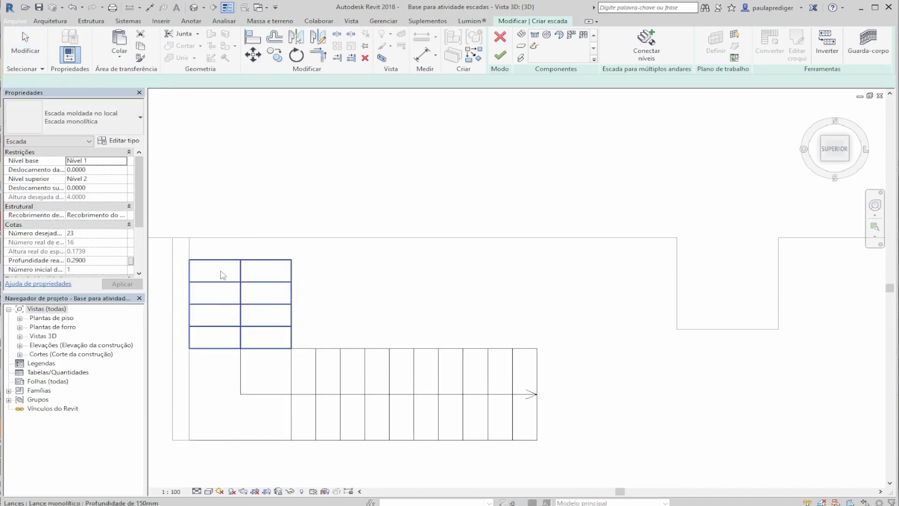
{"action": "left_click", "coordinate": [499, 359]}
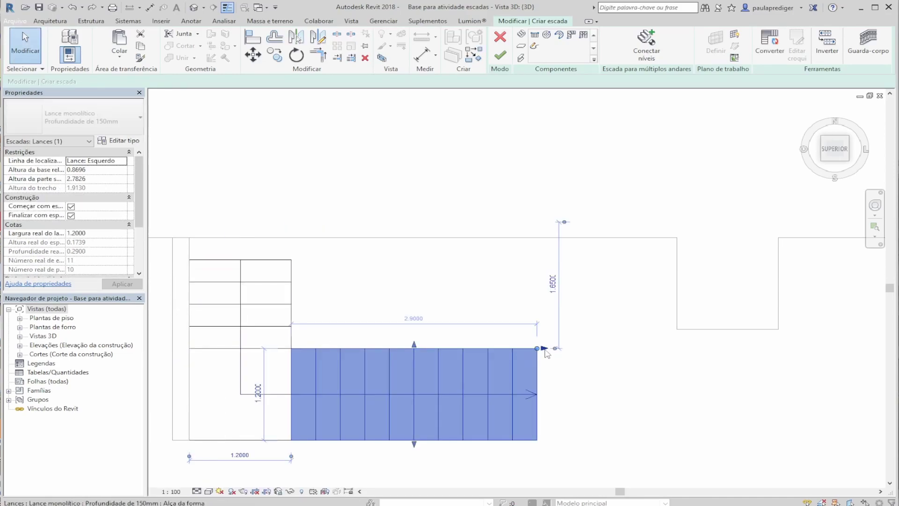
{"action": "left_click_drag", "start_coordinate": [545, 350], "coordinate": [513, 348]}
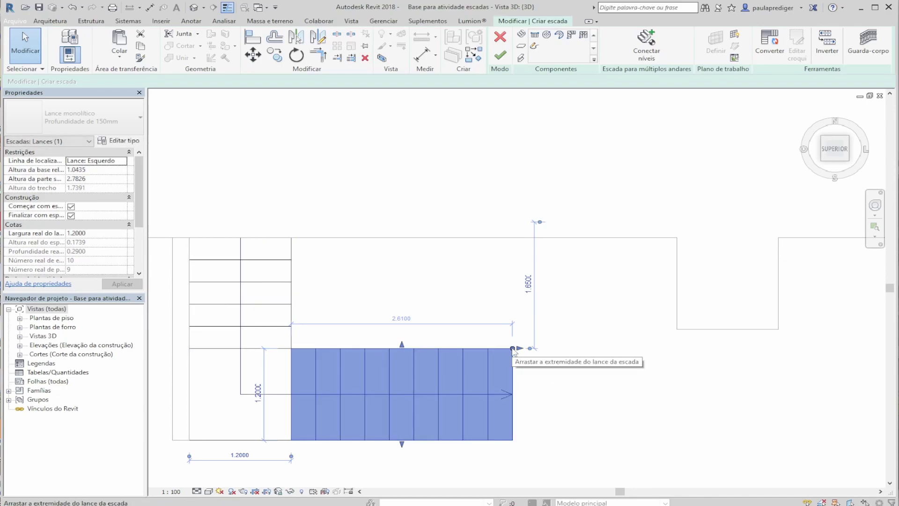
Step: Extend the second run by one tread to 2.9 m from its end point, keeping the first run intact
{"action": "left_click_drag", "start_coordinate": [513, 349], "coordinate": [512, 347]}
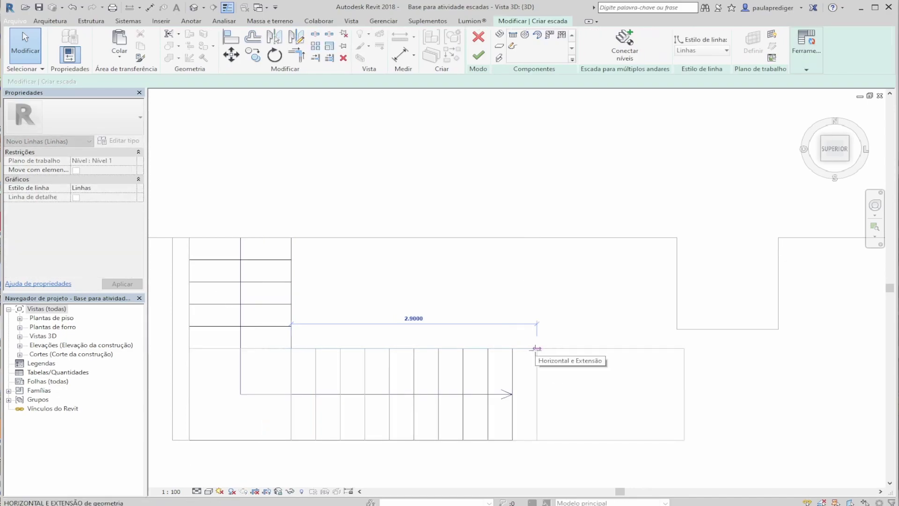
{"action": "left_click_drag", "start_coordinate": [536, 349], "coordinate": [537, 348]}
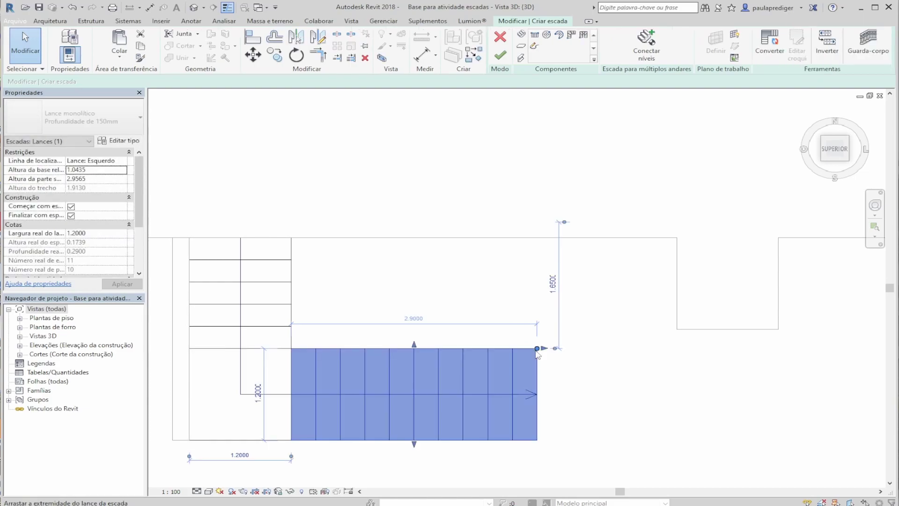
{"action": "left_click", "coordinate": [573, 415]}
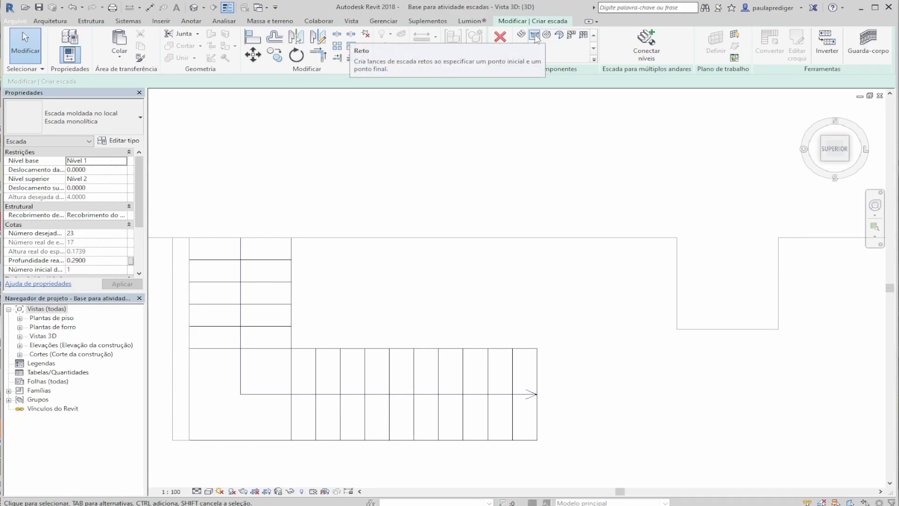
Step: Draw a new straight third run from the second run's inner end corner vertically to the slab edge, with location line Lance: Esquerdo
{"action": "left_click", "coordinate": [535, 38]}
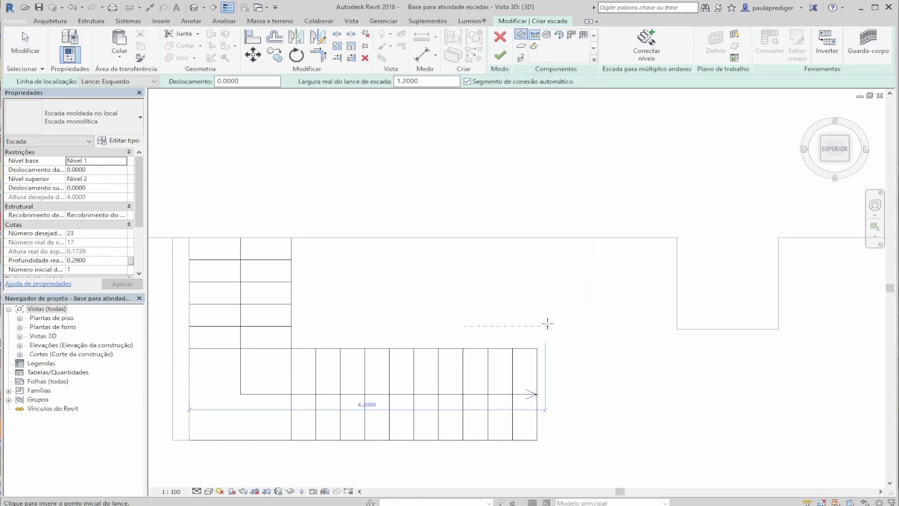
{"action": "left_click", "coordinate": [536, 349]}
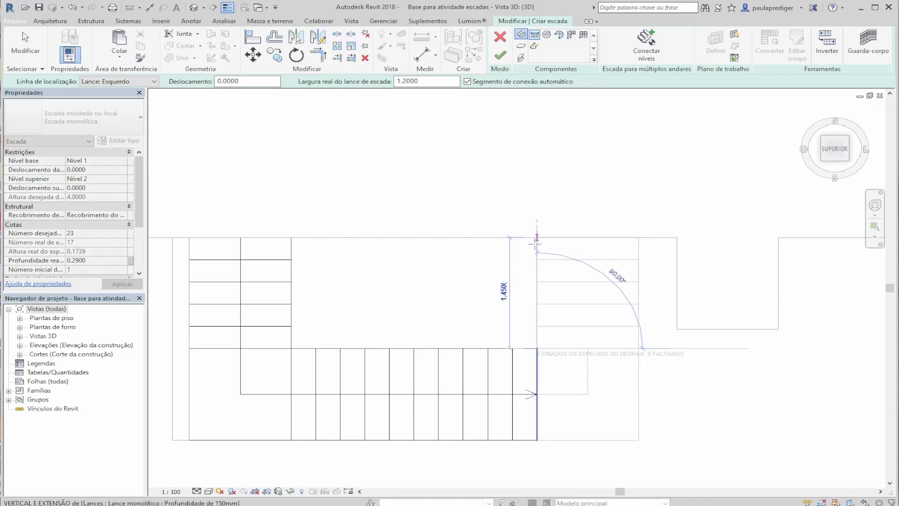
{"action": "left_click", "coordinate": [537, 216]}
Step: Finish stair 6 and orbit around the completed stair to check it in 3D
{"action": "middle_click_drag", "start_coordinate": [532, 225], "coordinate": [497, 88], "text": "shift"}
{"action": "left_click", "coordinate": [500, 55]}
{"action": "middle_click_drag", "start_coordinate": [560, 321], "coordinate": [626, 444], "text": "shift"}
Step: Return to the top view and examine reference stair 7 and the matching place in the working row
{"action": "left_click", "coordinate": [834, 143]}
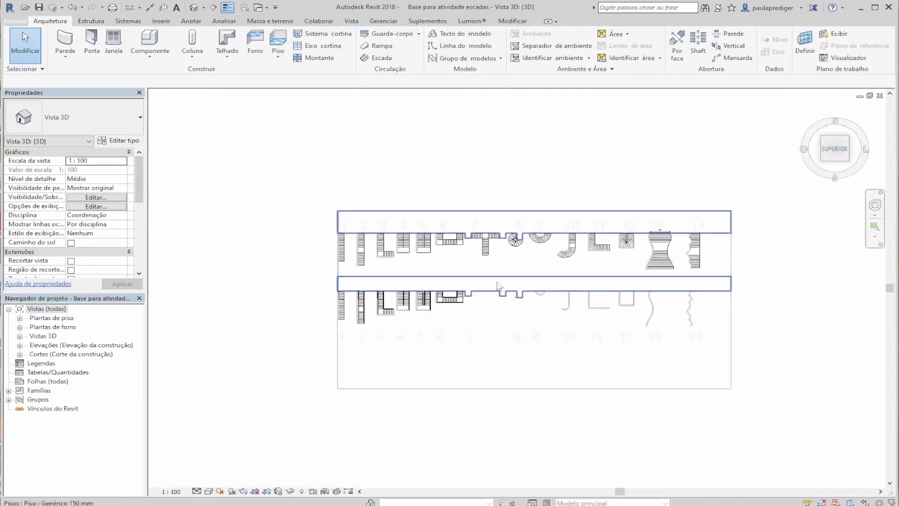
{"action": "scroll", "coordinate": [346, 232], "scroll_direction": "up", "scroll_amount": 5}
{"action": "middle_click_drag", "start_coordinate": [394, 329], "coordinate": [418, 337]}
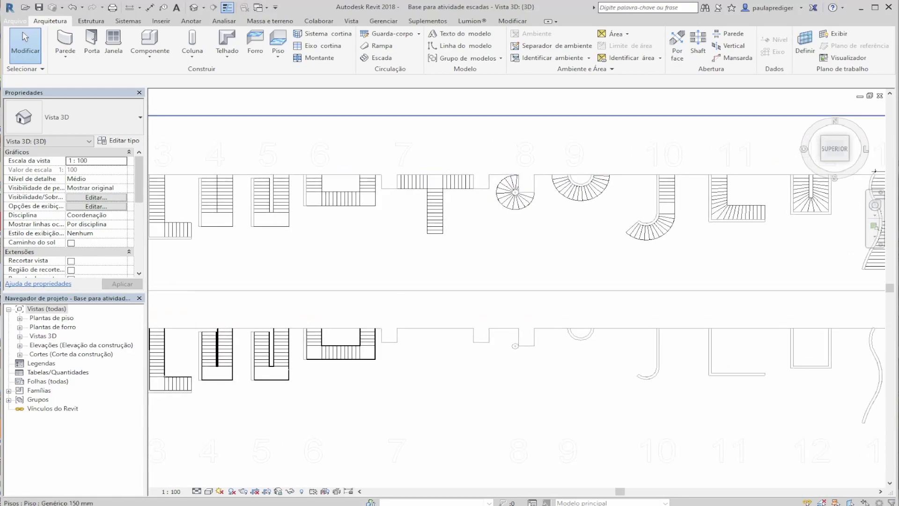
{"action": "scroll", "coordinate": [793, 443], "scroll_direction": "up", "scroll_amount": 1}
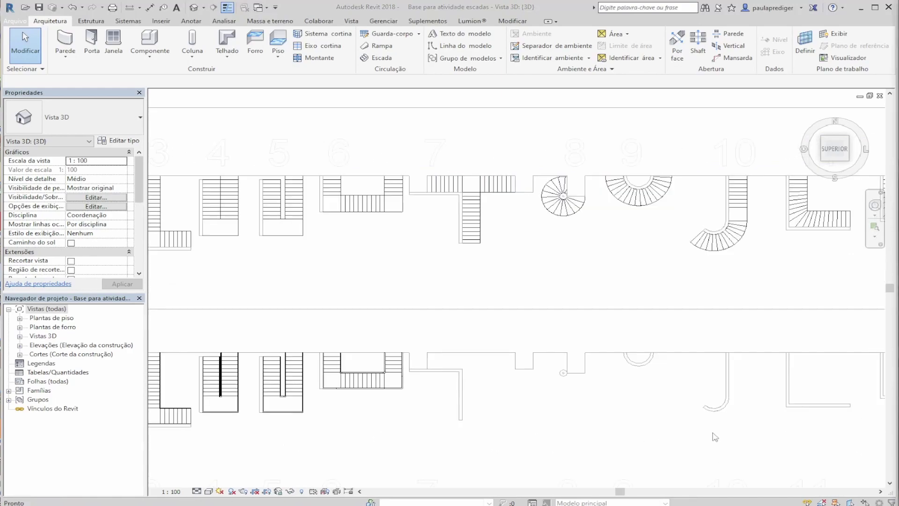
Step: Start stair 7 and draw its first straight run, 1.2 m wide, along the wall from its free end up to the wall corner
{"action": "scroll", "coordinate": [446, 400], "scroll_direction": "up", "scroll_amount": 2}
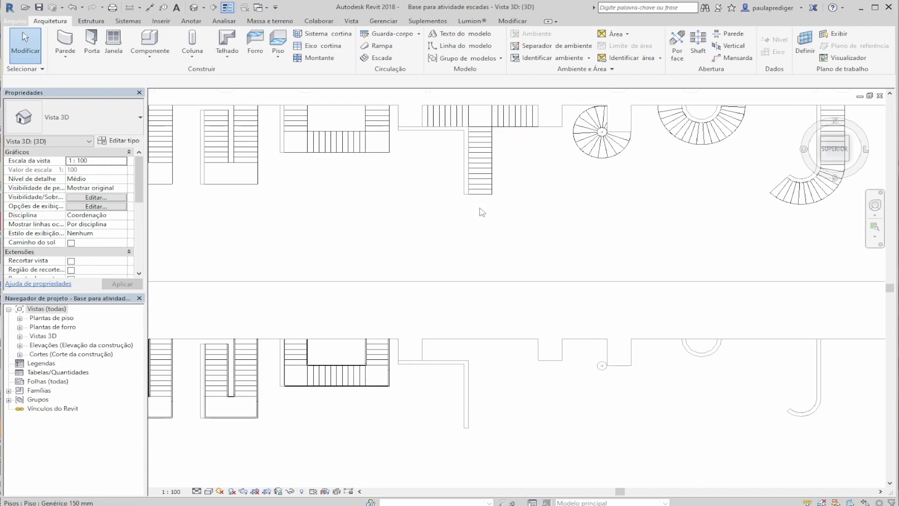
{"action": "middle_click_drag", "start_coordinate": [502, 167], "coordinate": [503, 235]}
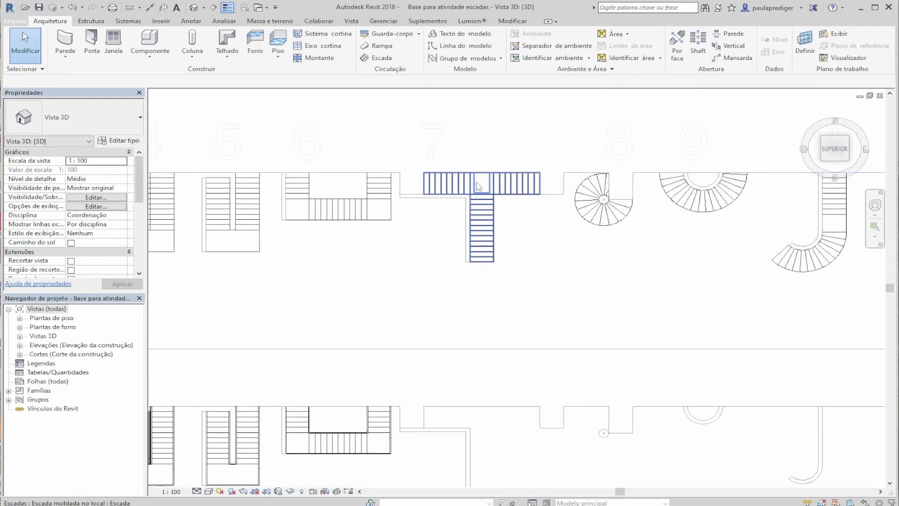
{"action": "middle_click_drag", "start_coordinate": [557, 433], "coordinate": [530, 330]}
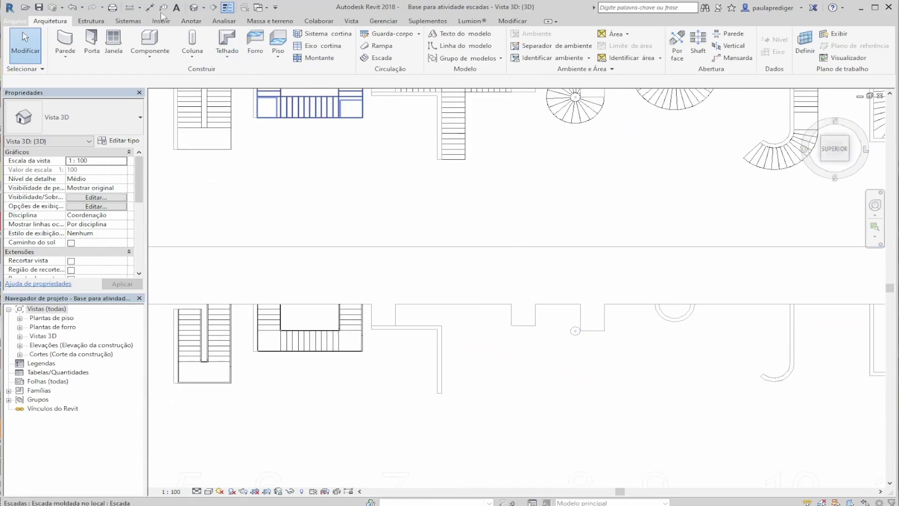
{"action": "left_click", "coordinate": [372, 62]}
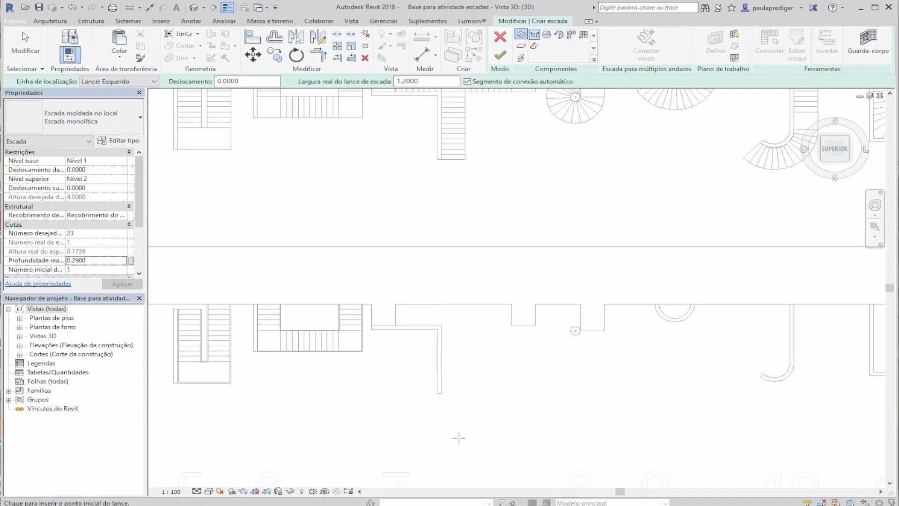
{"action": "left_click", "coordinate": [442, 392]}
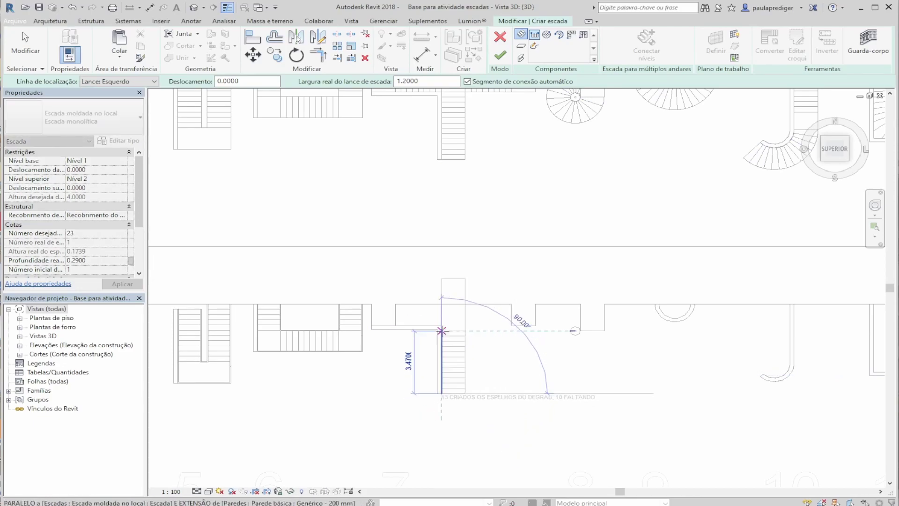
{"action": "middle_click_drag", "start_coordinate": [444, 323], "coordinate": [427, 368]}
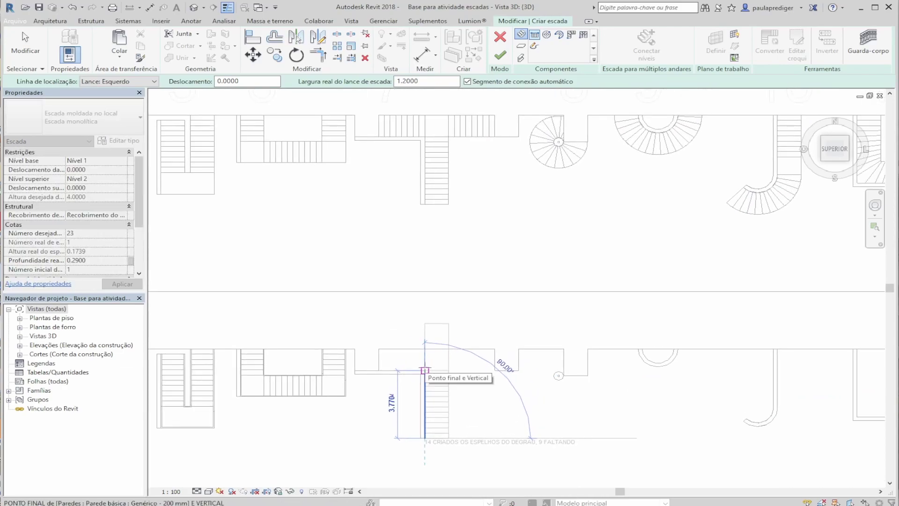
{"action": "left_click", "coordinate": [424, 371]}
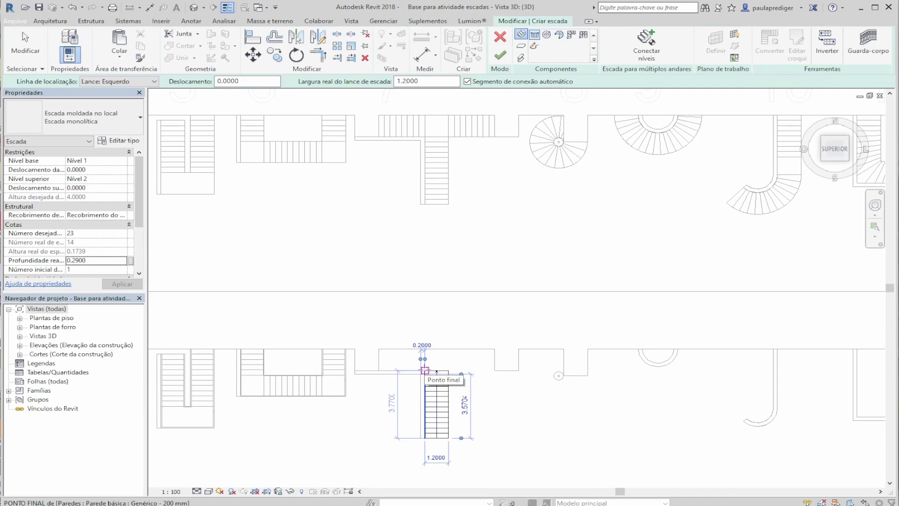
Step: Try to draw the second run from the wall corner horizontally leftward to the slab edge, and examine where the two runs meet
{"action": "left_click", "coordinate": [425, 370]}
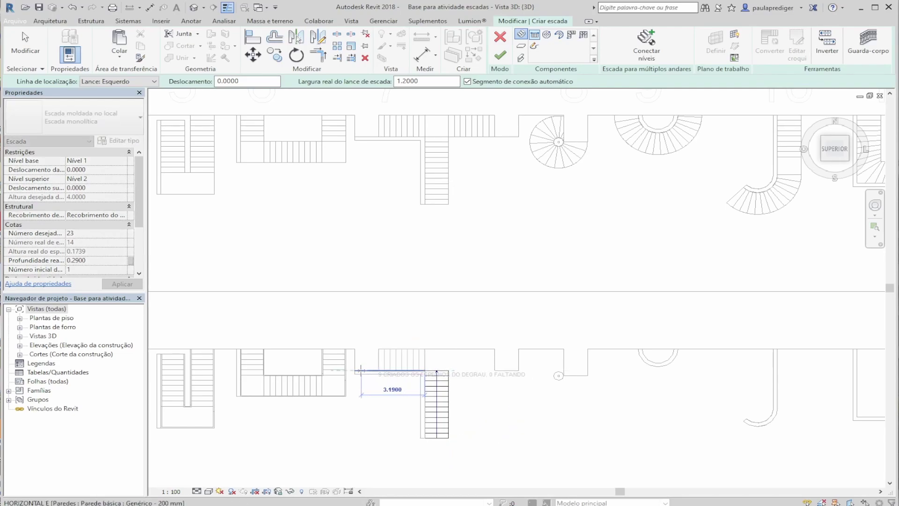
{"action": "left_click", "coordinate": [377, 370]}
{"action": "key", "text": "Escape"}
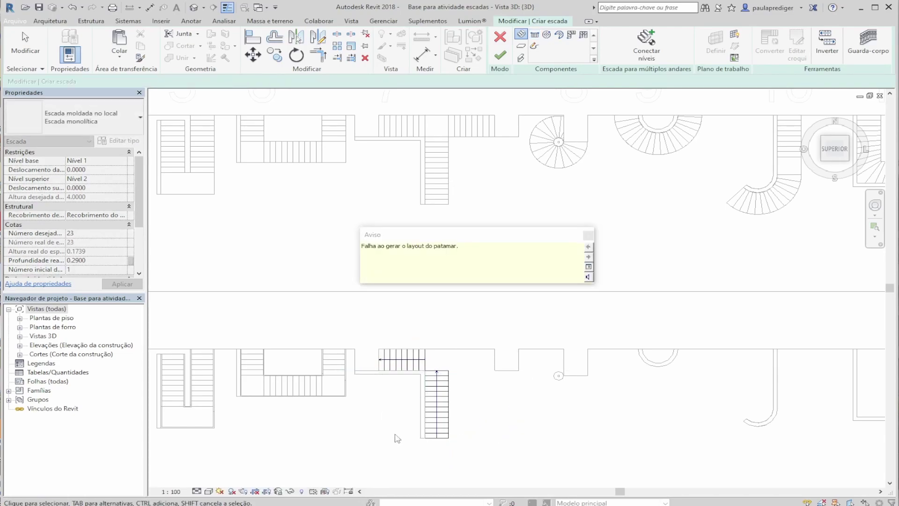
{"action": "left_click", "coordinate": [588, 235]}
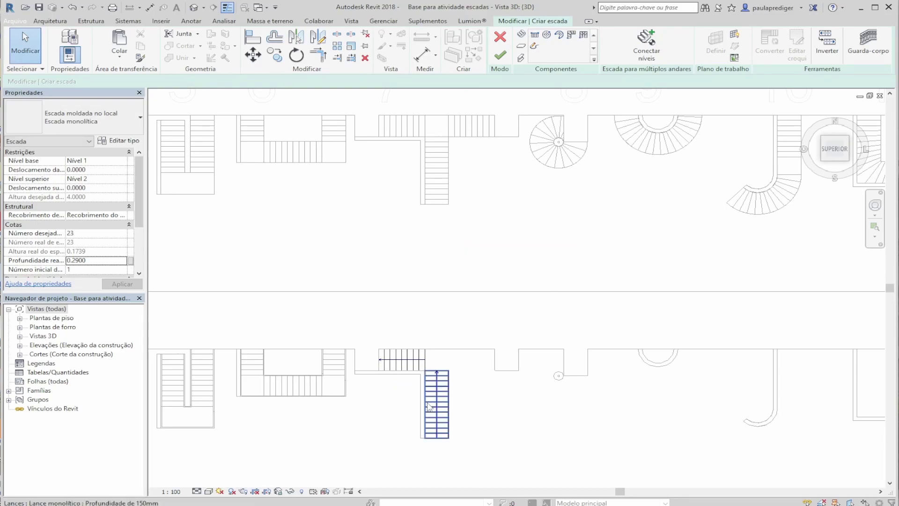
{"action": "scroll", "coordinate": [414, 369], "scroll_direction": "up", "scroll_amount": 6}
{"action": "scroll", "coordinate": [469, 376], "scroll_direction": "up", "scroll_amount": 8}
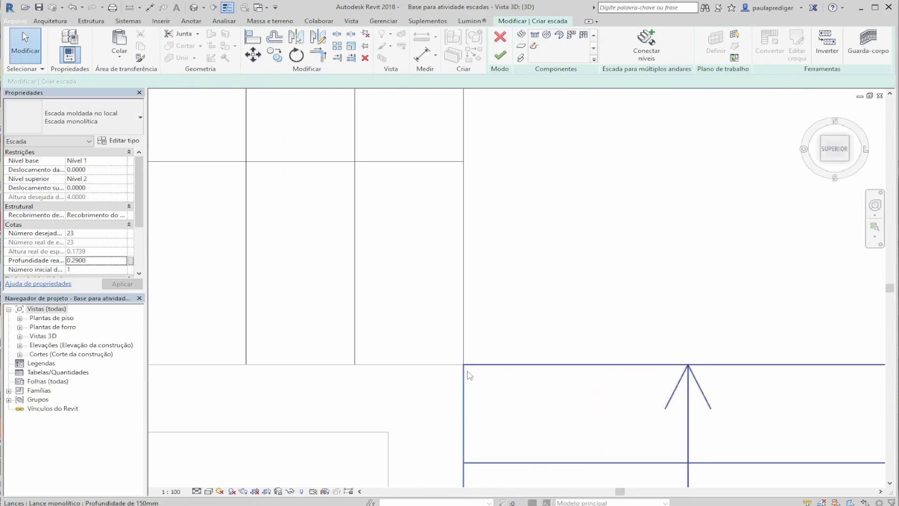
{"action": "scroll", "coordinate": [467, 358], "scroll_direction": "up", "scroll_amount": 2}
{"action": "scroll", "coordinate": [485, 359], "scroll_direction": "down", "scroll_amount": 2}
{"action": "scroll", "coordinate": [448, 328], "scroll_direction": "down", "scroll_amount": 3}
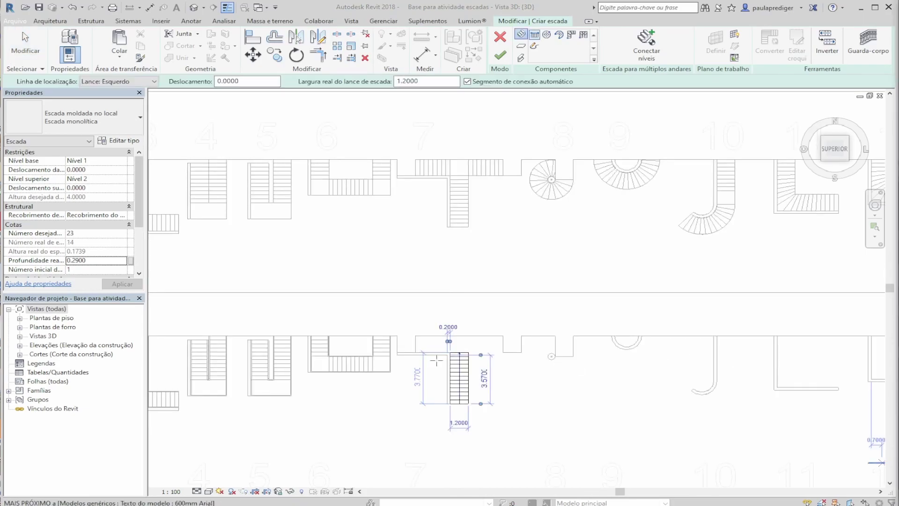
Step: Draw the second straight run, about 2.32 m long, from the first run's upper left corner horizontally leftward along the wall, with an automatic landing
{"action": "scroll", "coordinate": [445, 349], "scroll_direction": "up", "scroll_amount": 2}
{"action": "scroll", "coordinate": [461, 355], "scroll_direction": "up", "scroll_amount": 2}
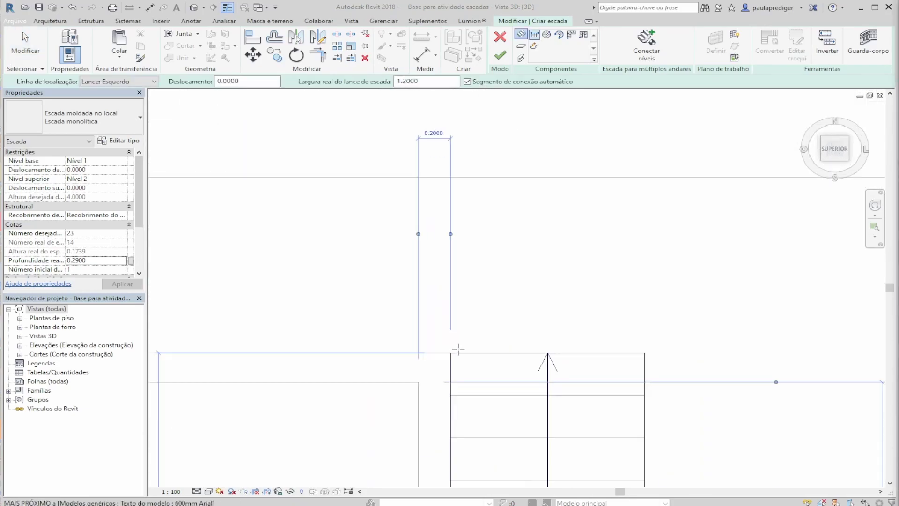
{"action": "left_click", "coordinate": [450, 352]}
{"action": "scroll", "coordinate": [310, 335], "scroll_direction": "down", "scroll_amount": 3}
{"action": "middle_click_drag", "start_coordinate": [305, 335], "coordinate": [535, 337]}
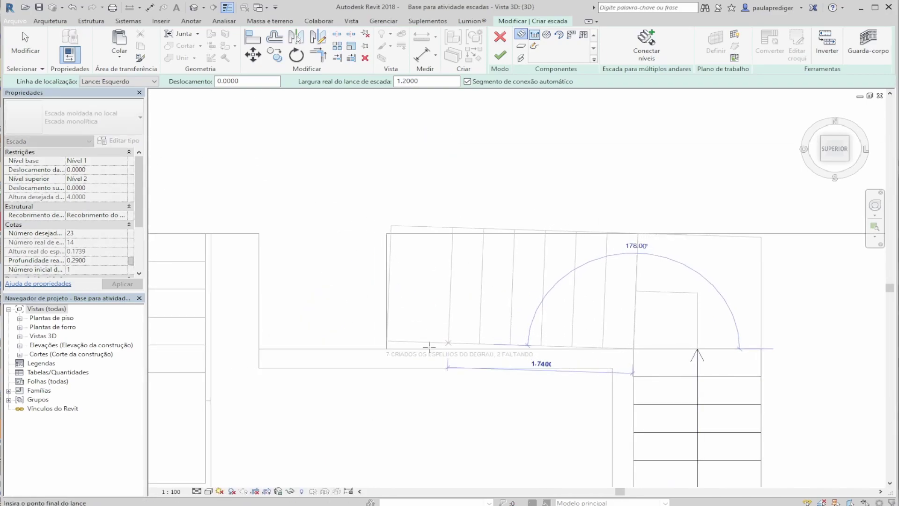
{"action": "left_click", "coordinate": [345, 348]}
{"action": "scroll", "coordinate": [327, 342], "scroll_direction": "down", "scroll_amount": 3}
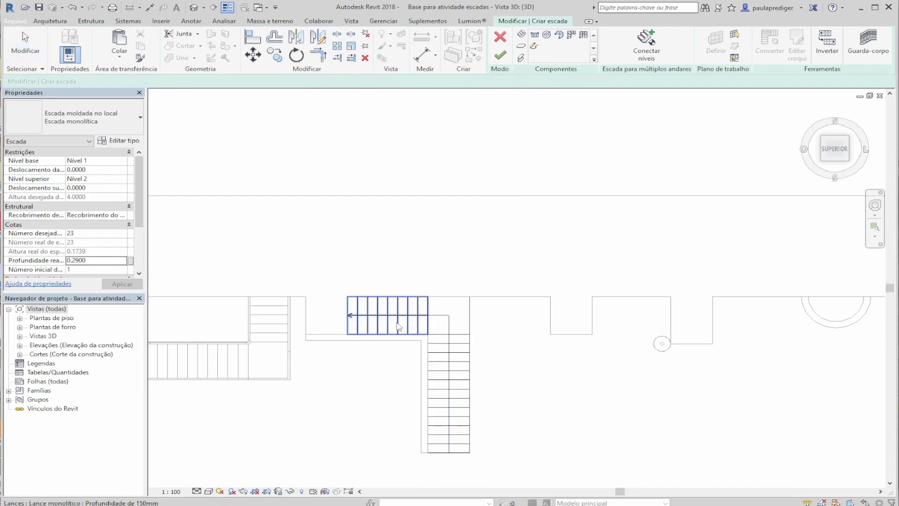
{"action": "key", "text": "Escape"}
Step: Mirror a copy of the second run about the first run's centre line to form the opposite run
{"action": "middle_click_drag", "start_coordinate": [378, 328], "coordinate": [400, 341]}
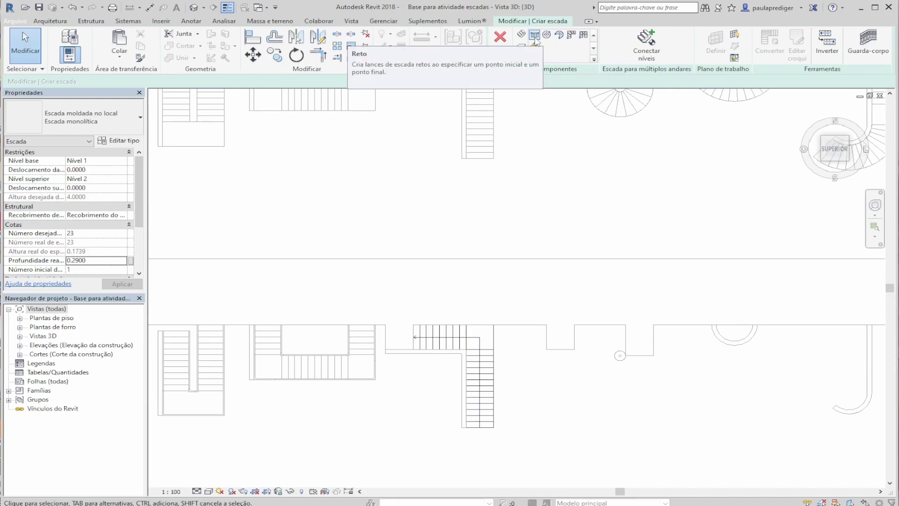
{"action": "scroll", "coordinate": [444, 340], "scroll_direction": "up", "scroll_amount": 3}
{"action": "left_click", "coordinate": [443, 340]}
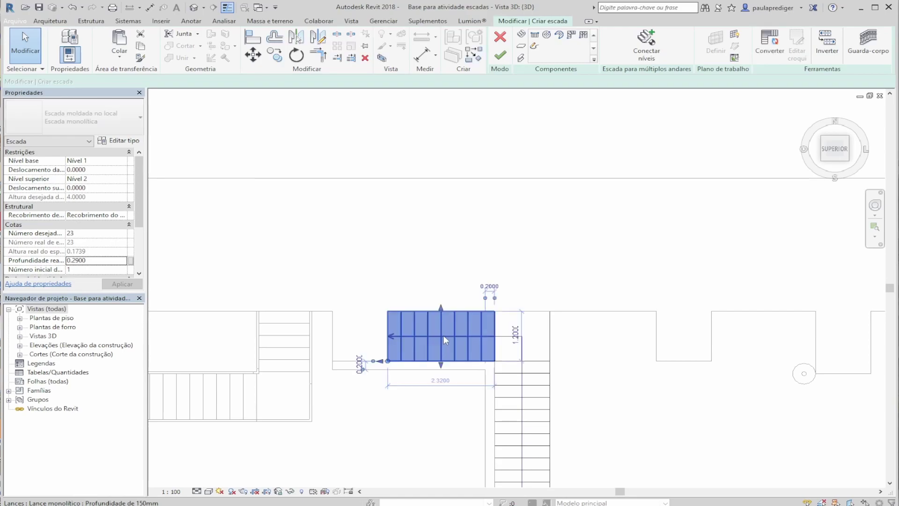
{"action": "scroll", "coordinate": [440, 309], "scroll_direction": "down", "scroll_amount": 2}
{"action": "middle_click_drag", "start_coordinate": [489, 345], "coordinate": [461, 343]}
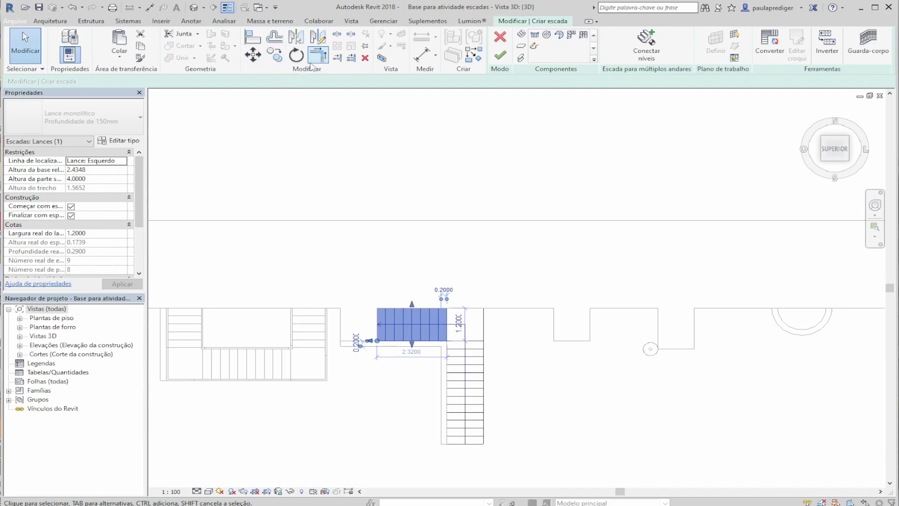
{"action": "key", "text": "m"}
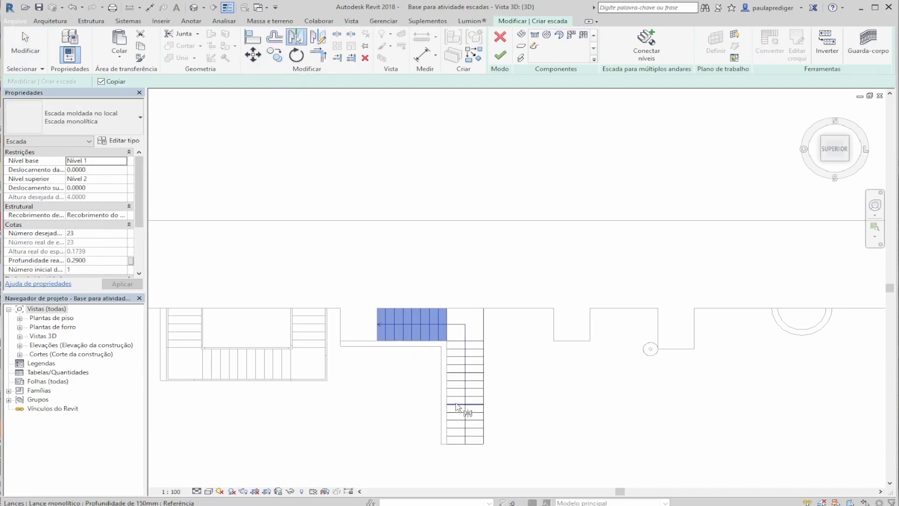
{"action": "scroll", "coordinate": [467, 376], "scroll_direction": "up", "scroll_amount": 4}
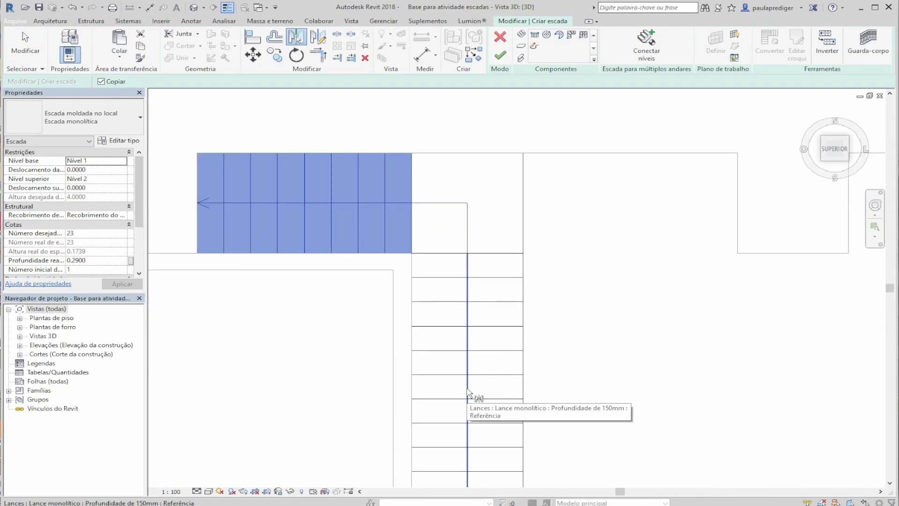
{"action": "left_click", "coordinate": [468, 389]}
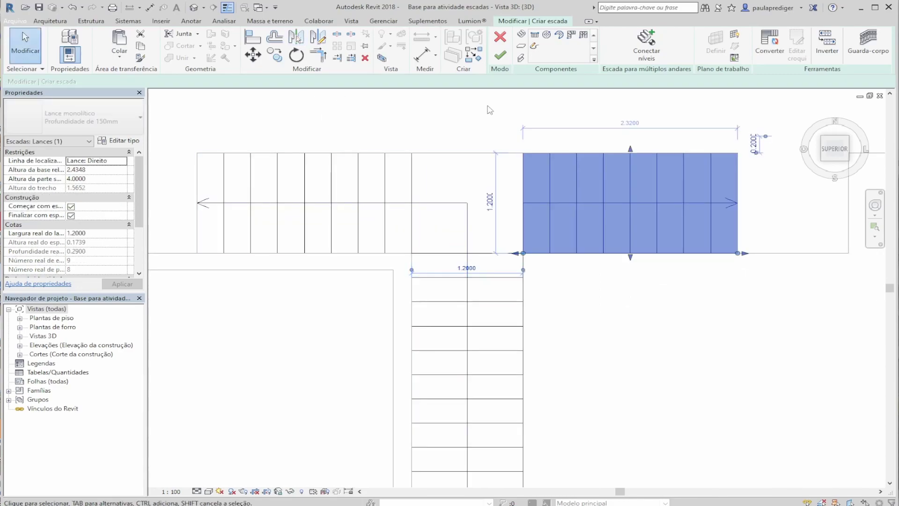
{"action": "scroll", "coordinate": [446, 212], "scroll_direction": "down", "scroll_amount": 2}
{"action": "scroll", "coordinate": [487, 237], "scroll_direction": "down", "scroll_amount": 2}
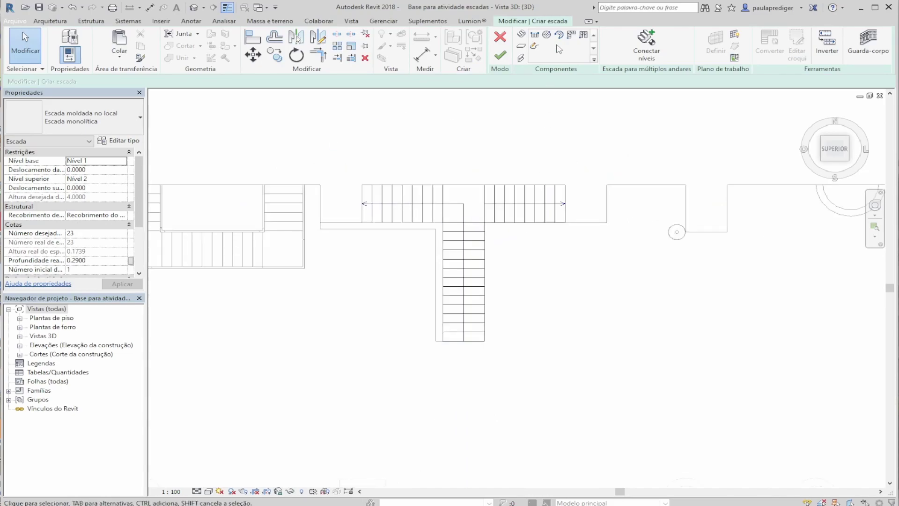
Step: Finish stair 7 and orbit to compare it with its reference in 3D
{"action": "left_click", "coordinate": [463, 281]}
{"action": "middle_click_drag", "start_coordinate": [463, 281], "coordinate": [424, 108], "text": "shift"}
{"action": "left_click", "coordinate": [424, 108]}
{"action": "left_click", "coordinate": [500, 56]}
{"action": "middle_click_drag", "start_coordinate": [492, 300], "coordinate": [464, 284], "text": "shift"}
{"action": "scroll", "coordinate": [518, 321], "scroll_direction": "down", "scroll_amount": 3}
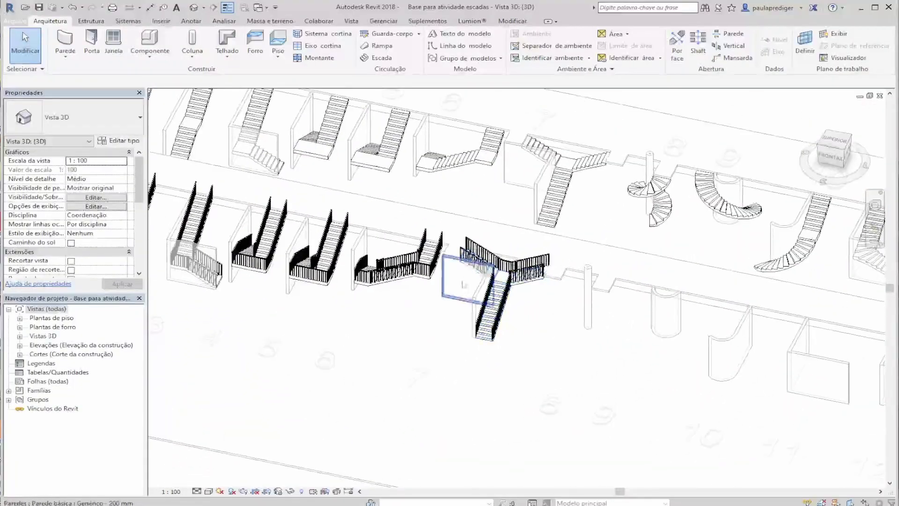
Step: Examine the railings of stairs 6 and 7 and the open upper slab edges between and beside them from several angles
{"action": "scroll", "coordinate": [463, 285], "scroll_direction": "up", "scroll_amount": 3}
{"action": "scroll", "coordinate": [471, 272], "scroll_direction": "up", "scroll_amount": 4}
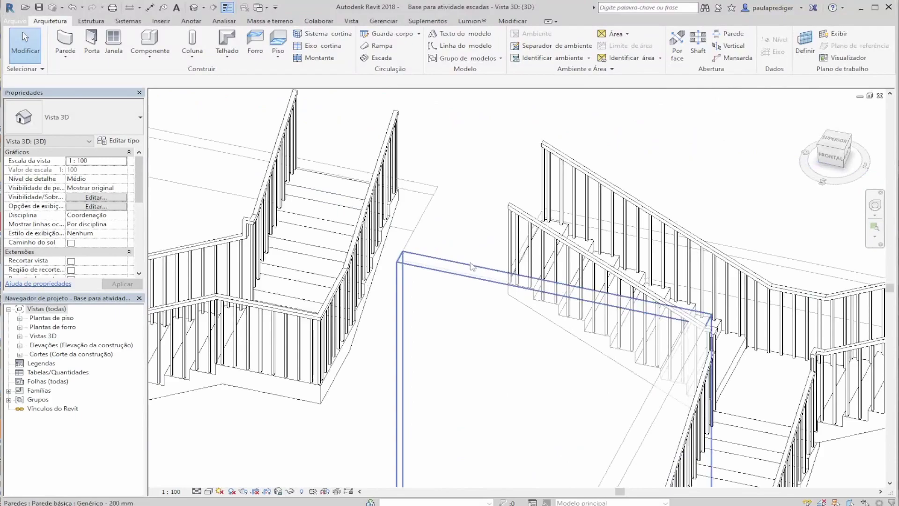
{"action": "middle_click_drag", "start_coordinate": [501, 319], "coordinate": [510, 270], "text": "shift"}
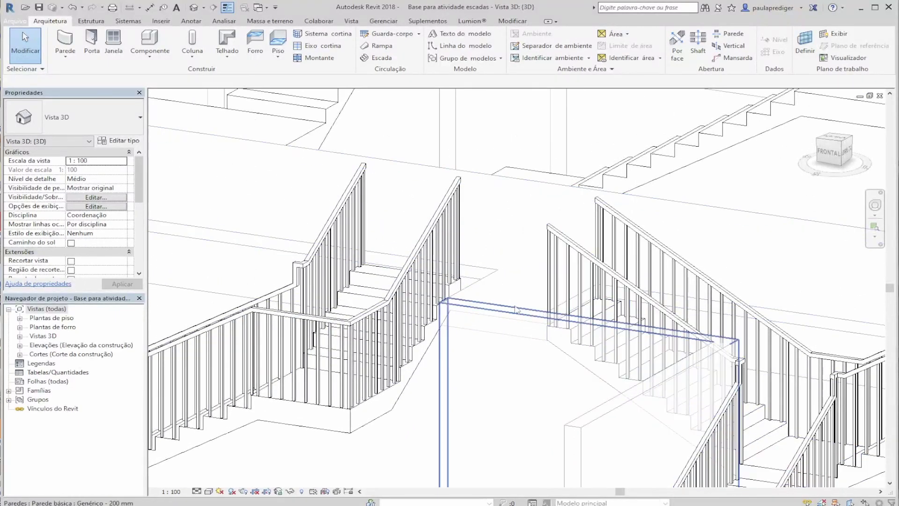
{"action": "middle_click_drag", "start_coordinate": [443, 302], "coordinate": [436, 241], "text": "shift"}
{"action": "left_click", "coordinate": [437, 240]}
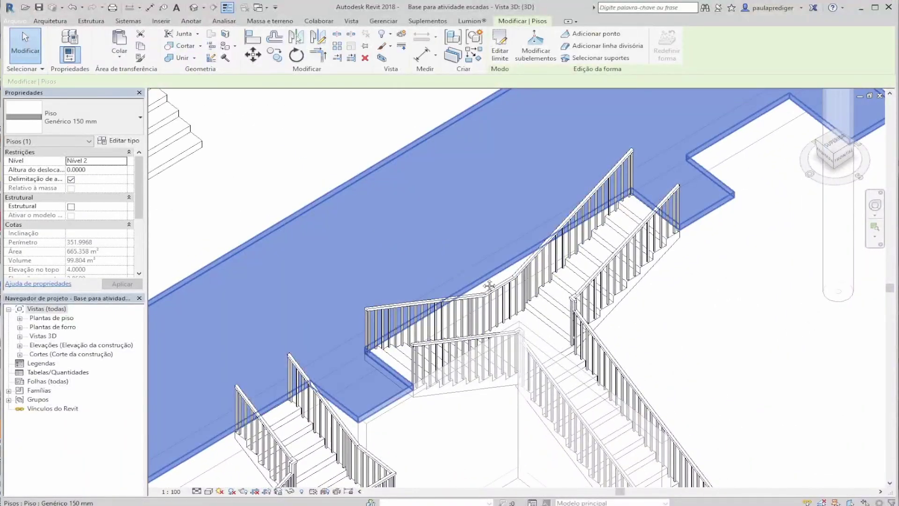
{"action": "middle_click_drag", "start_coordinate": [481, 279], "coordinate": [361, 277], "text": "shift"}
{"action": "scroll", "coordinate": [378, 225], "scroll_direction": "down", "scroll_amount": 5}
{"action": "middle_click_drag", "start_coordinate": [356, 206], "coordinate": [557, 325]}
{"action": "key", "text": "Escape"}
{"action": "scroll", "coordinate": [398, 281], "scroll_direction": "up", "scroll_amount": 2}
{"action": "middle_click_drag", "start_coordinate": [356, 271], "coordinate": [289, 118], "text": "shift"}
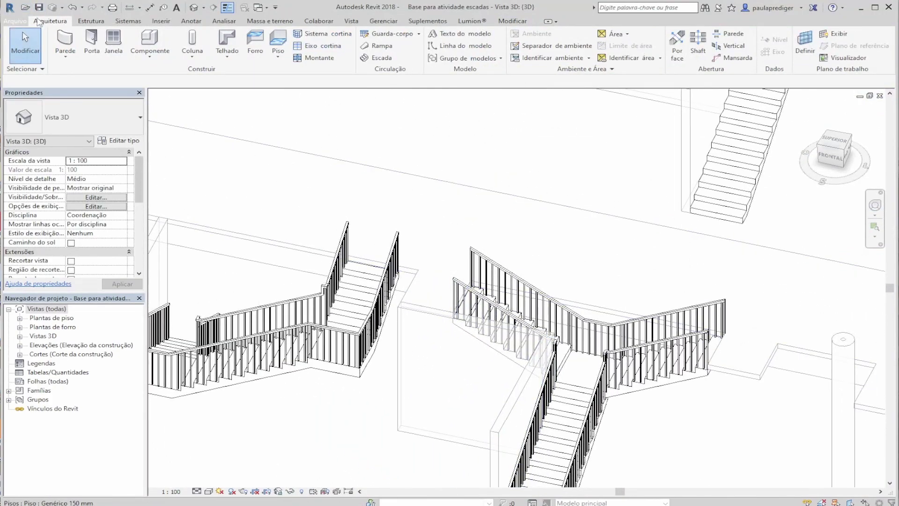
Step: Start sketching a new 1100mm guardrail and open its base level options
{"action": "left_click", "coordinate": [383, 35]}
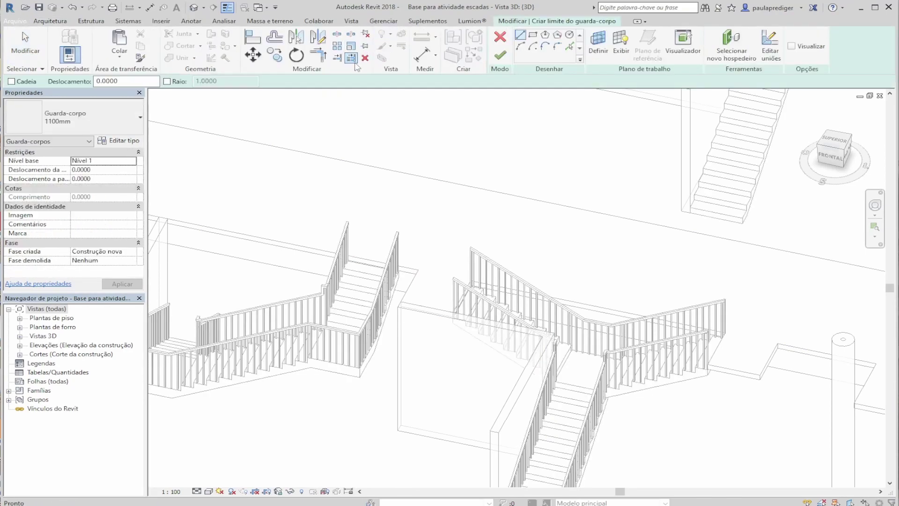
{"action": "left_click", "coordinate": [132, 162]}
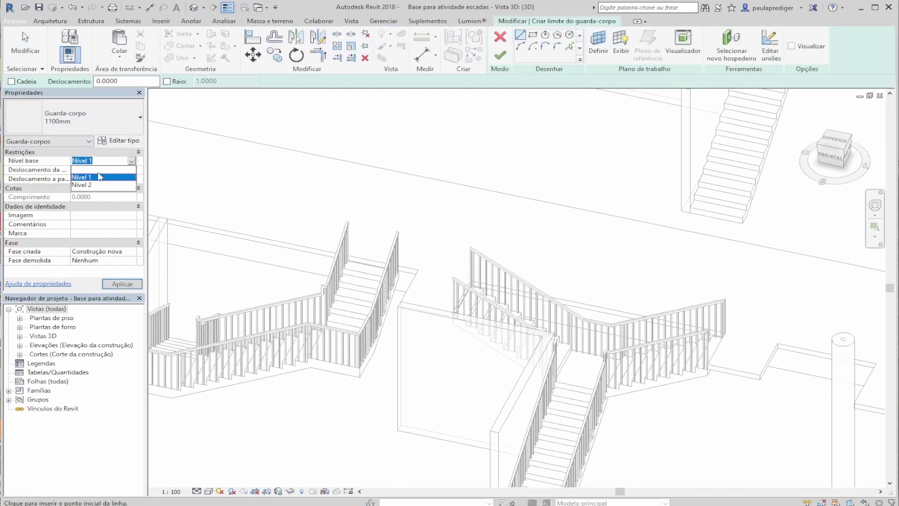
Step: Set the guardrail's base level to Nível 2 and pick the two slab edges beside the T-shaped stair as its path
{"action": "left_click", "coordinate": [83, 185]}
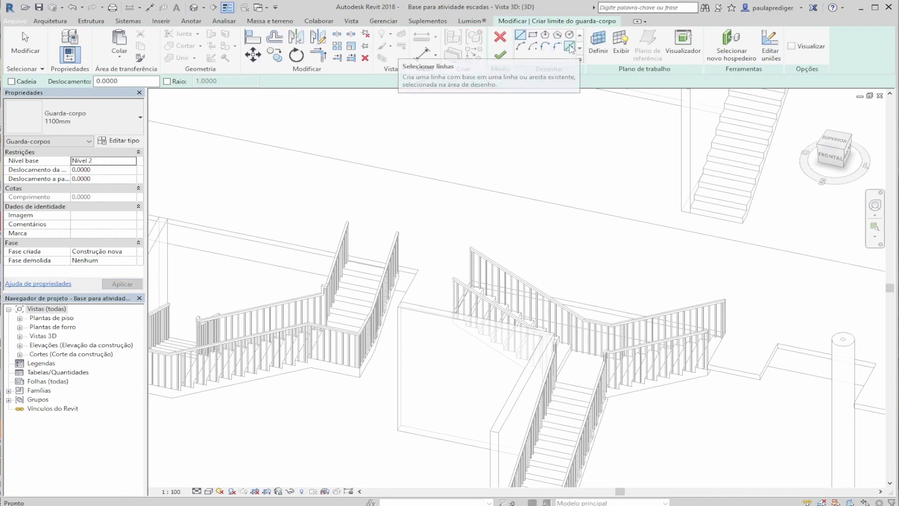
{"action": "left_click", "coordinate": [570, 47]}
{"action": "scroll", "coordinate": [447, 309], "scroll_direction": "up", "scroll_amount": 4}
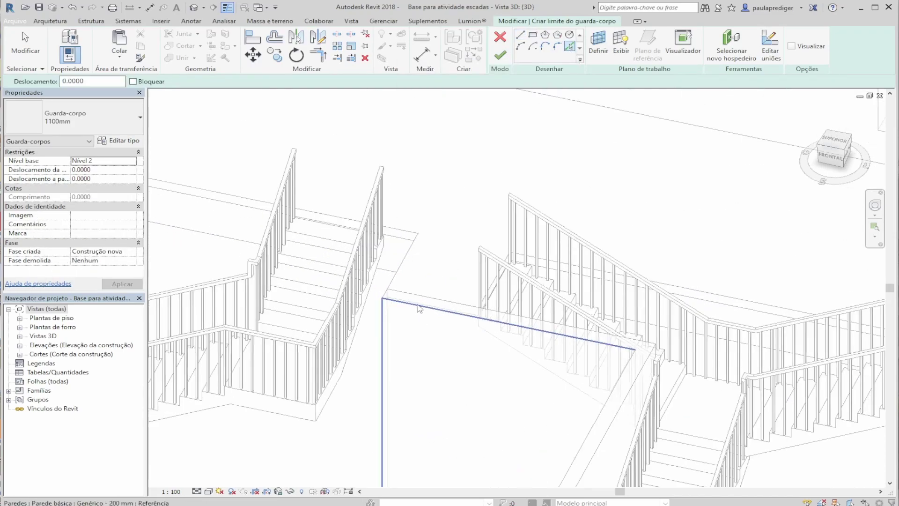
{"action": "scroll", "coordinate": [447, 301], "scroll_direction": "up", "scroll_amount": 2}
{"action": "key", "text": "Tab"}
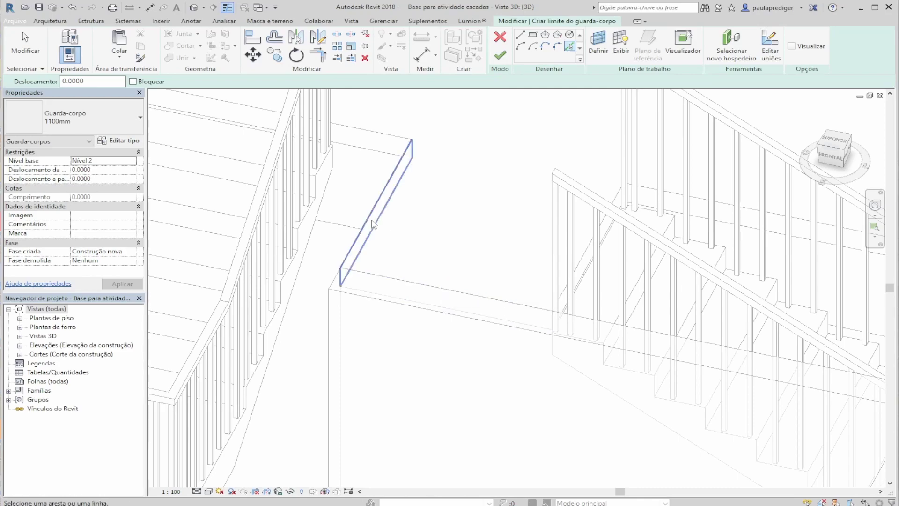
{"action": "scroll", "coordinate": [374, 218], "scroll_direction": "down", "scroll_amount": 6}
{"action": "key", "text": "Escape"}
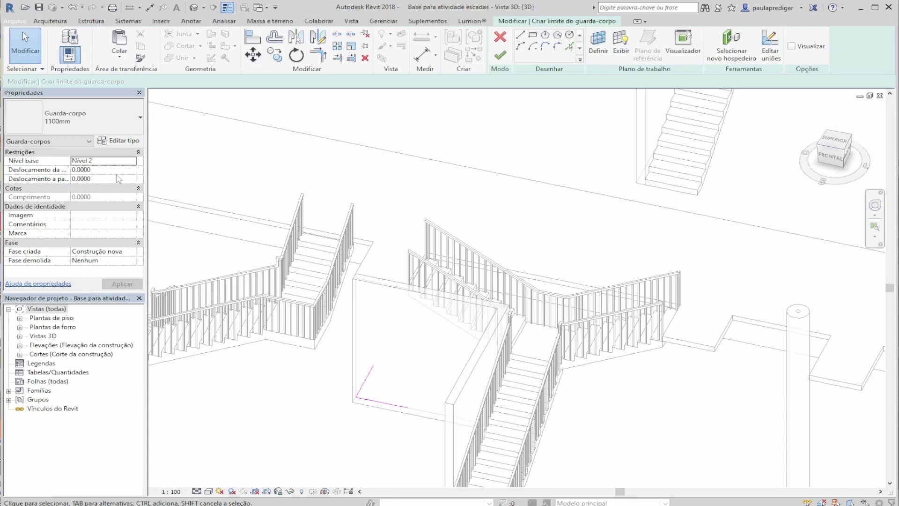
Step: Finish the guardrail path sketch and deselect the new guardrail
{"action": "middle_click_drag", "start_coordinate": [473, 165], "coordinate": [591, 94], "text": "shift"}
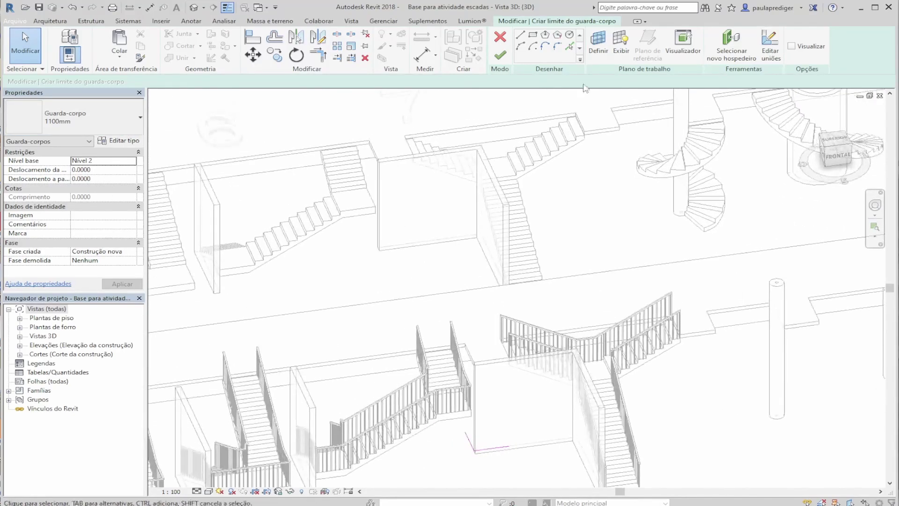
{"action": "left_click", "coordinate": [504, 58]}
{"action": "middle_click_drag", "start_coordinate": [499, 401], "coordinate": [473, 419], "text": "shift"}
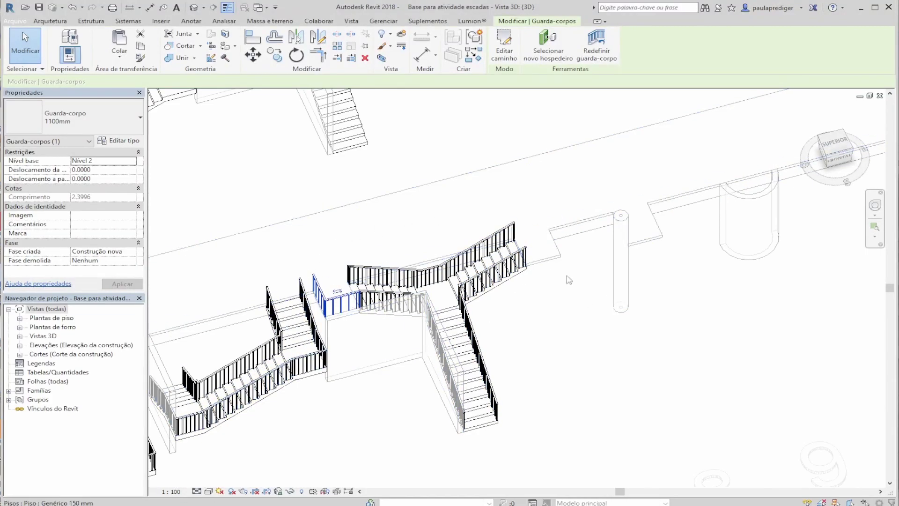
{"action": "left_click", "coordinate": [834, 143]}
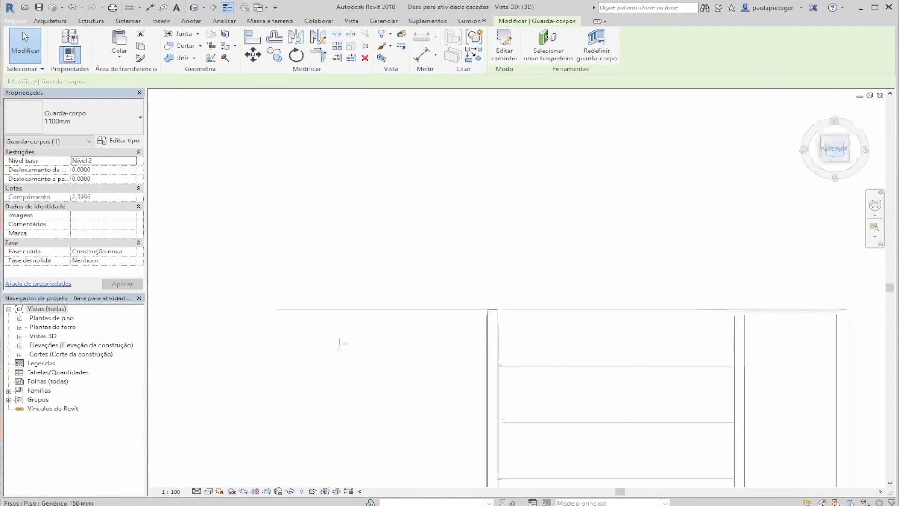
{"action": "key", "text": "Escape"}
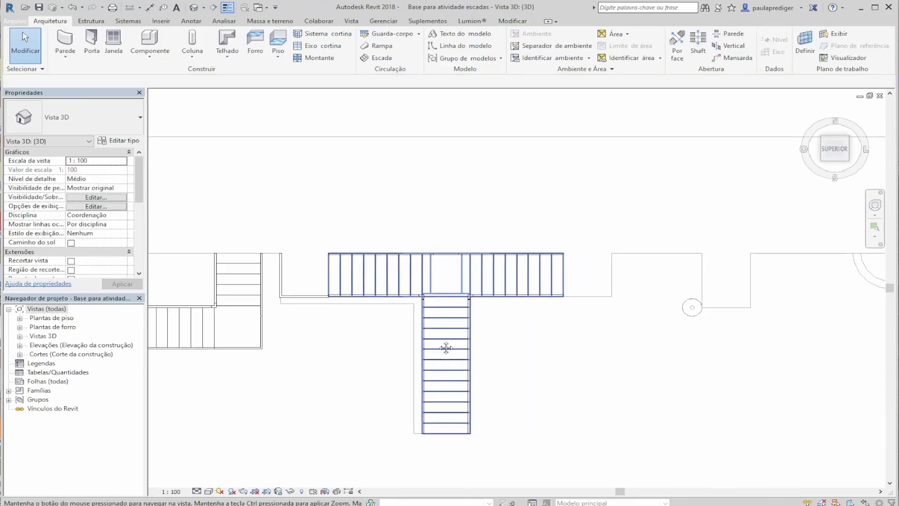
Step: Mirror a copy of the new slab-edge guardrail across a vertical axis drawn from the midpoint of the T-shaped stair's central flight
{"action": "scroll", "coordinate": [327, 302], "scroll_direction": "up", "scroll_amount": 3}
{"action": "middle_click_drag", "start_coordinate": [435, 331], "coordinate": [441, 310]}
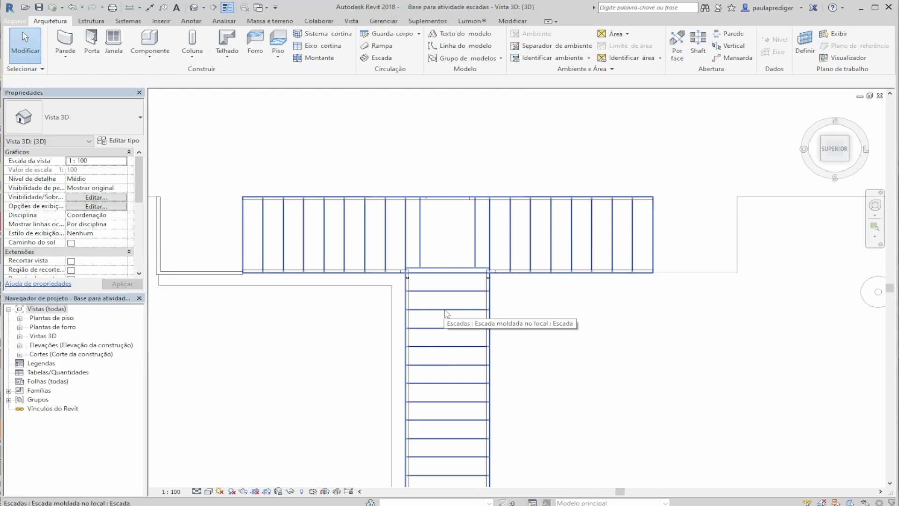
{"action": "left_click", "coordinate": [207, 272]}
{"action": "key", "text": "m"}
{"action": "key", "text": "m"}
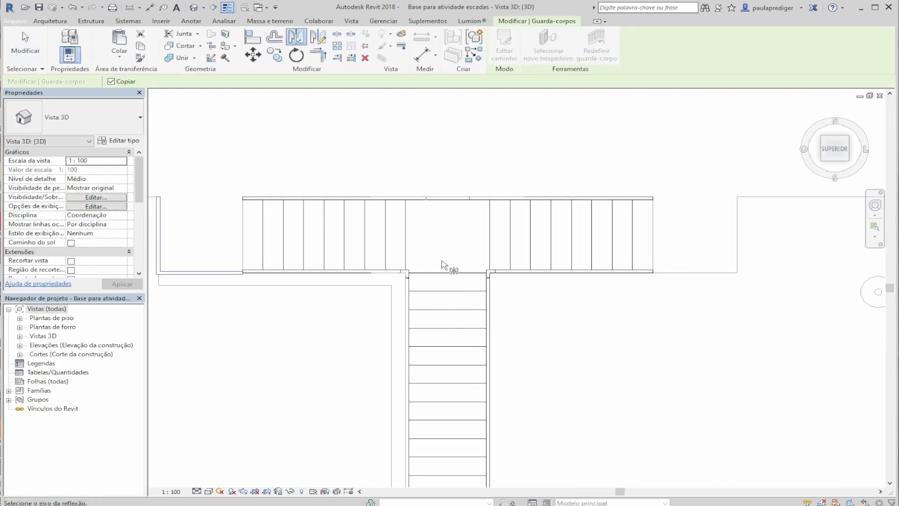
{"action": "scroll", "coordinate": [454, 402], "scroll_direction": "down", "scroll_amount": 2}
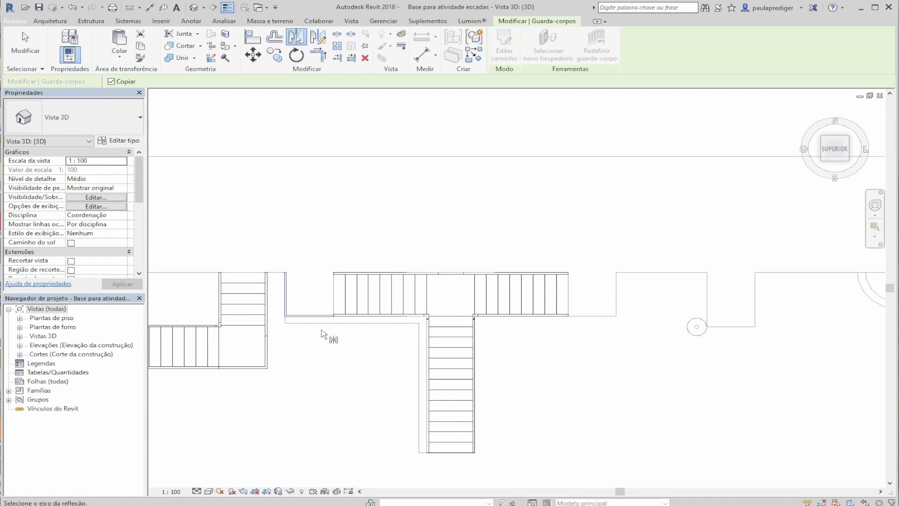
{"action": "scroll", "coordinate": [433, 324], "scroll_direction": "up", "scroll_amount": 2}
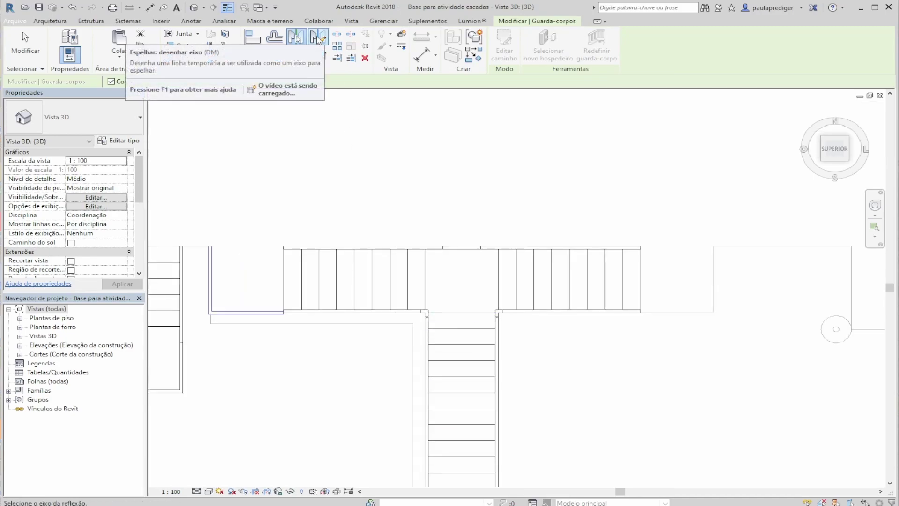
{"action": "left_click", "coordinate": [319, 37]}
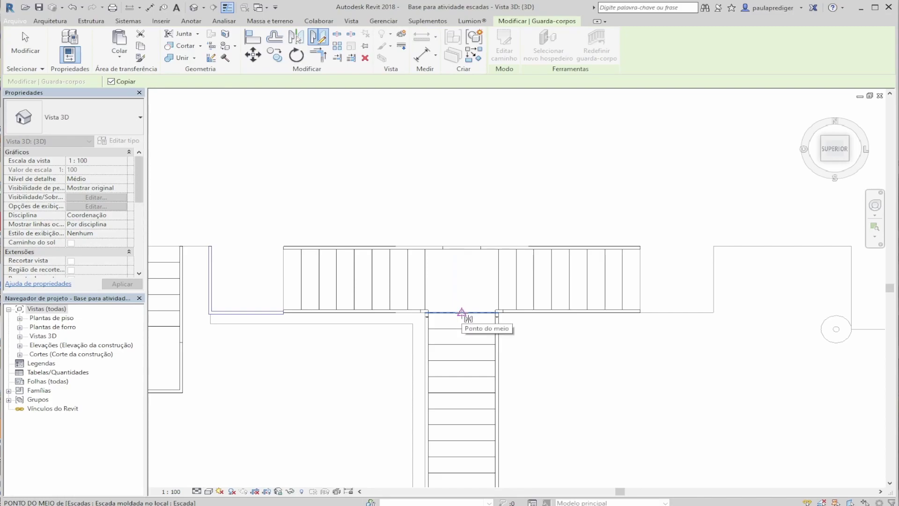
{"action": "left_click", "coordinate": [462, 312]}
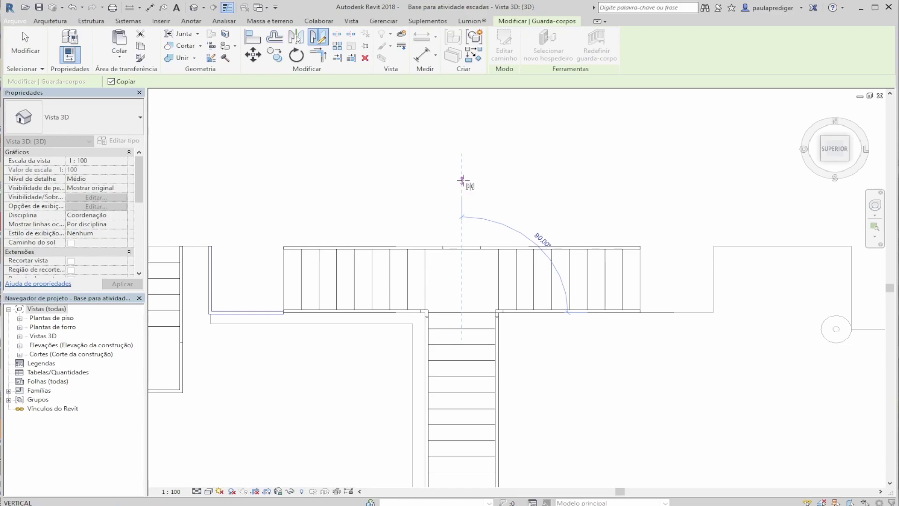
{"action": "left_click", "coordinate": [462, 180]}
{"action": "left_click", "coordinate": [628, 359]}
Step: Examine the finished spiral stair marked 8 in plan and compare it with the round column that has no stair
{"action": "scroll", "coordinate": [655, 396], "scroll_direction": "down", "scroll_amount": 3}
{"action": "middle_click_drag", "start_coordinate": [655, 396], "coordinate": [412, 346], "text": "shift"}
{"action": "left_click", "coordinate": [834, 146]}
{"action": "middle_click_drag", "start_coordinate": [276, 468], "coordinate": [483, 294]}
{"action": "scroll", "coordinate": [470, 300], "scroll_direction": "up", "scroll_amount": 8}
{"action": "middle_click_drag", "start_coordinate": [505, 263], "coordinate": [478, 269]}
{"action": "scroll", "coordinate": [468, 281], "scroll_direction": "up", "scroll_amount": 2}
{"action": "scroll", "coordinate": [440, 319], "scroll_direction": "up", "scroll_amount": 3}
{"action": "scroll", "coordinate": [456, 332], "scroll_direction": "down", "scroll_amount": 3}
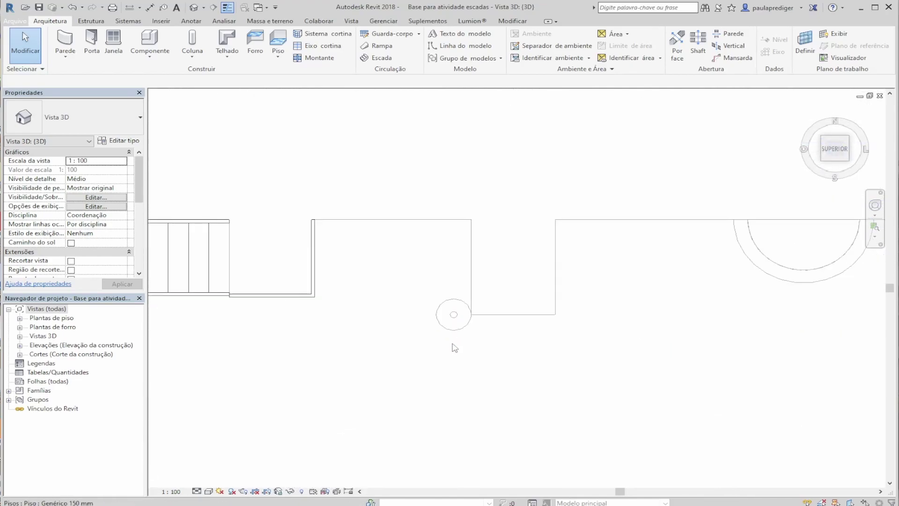
{"action": "scroll", "coordinate": [453, 348], "scroll_direction": "down", "scroll_amount": 3}
{"action": "scroll", "coordinate": [436, 135], "scroll_direction": "up", "scroll_amount": 3}
{"action": "scroll", "coordinate": [437, 128], "scroll_direction": "up", "scroll_amount": 2}
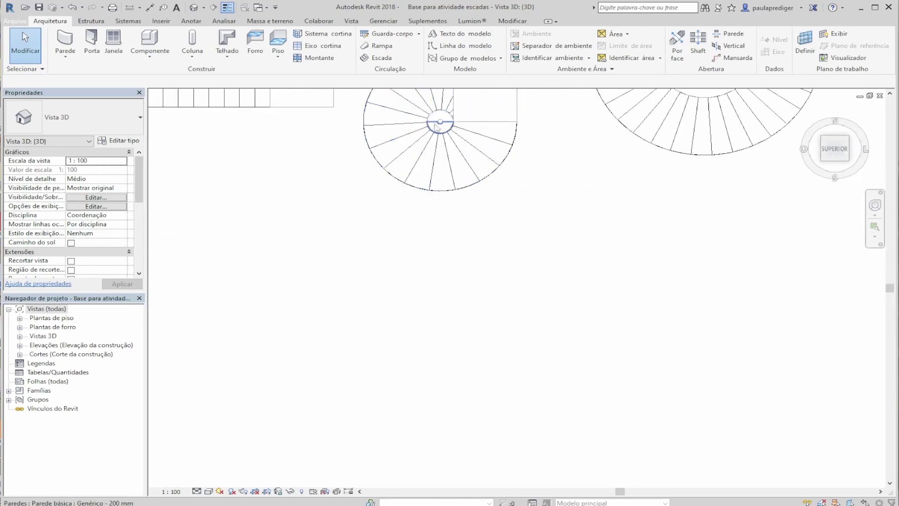
{"action": "middle_click_drag", "start_coordinate": [445, 169], "coordinate": [418, 332]}
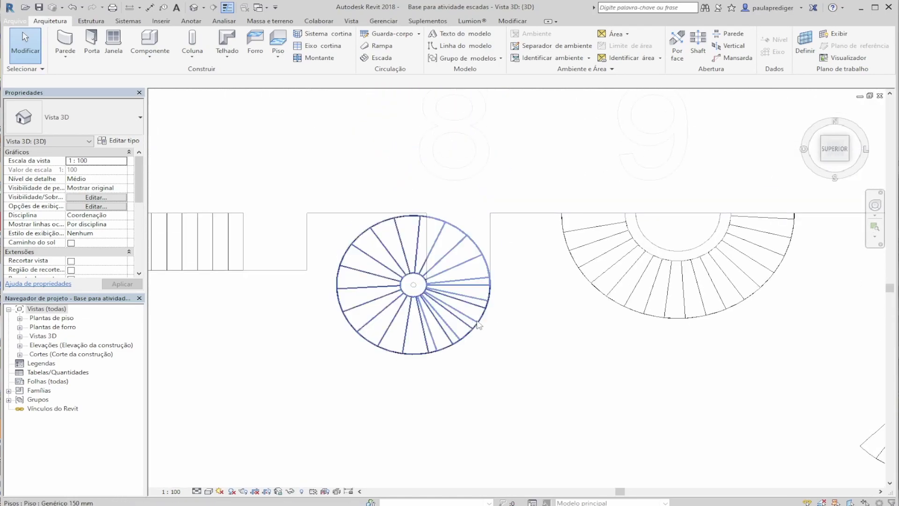
{"action": "scroll", "coordinate": [442, 297], "scroll_direction": "down", "scroll_amount": 2}
{"action": "middle_click_drag", "start_coordinate": [453, 336], "coordinate": [452, 220]}
{"action": "scroll", "coordinate": [450, 216], "scroll_direction": "down", "scroll_amount": 2}
{"action": "middle_click_drag", "start_coordinate": [461, 380], "coordinate": [462, 268]}
{"action": "scroll", "coordinate": [436, 320], "scroll_direction": "up", "scroll_amount": 2}
Step: Create a full-step spiral stair run centred on the round column, 1.2000 wide, with its inner radius of 0.2500 on the column face
{"action": "scroll", "coordinate": [404, 293], "scroll_direction": "up", "scroll_amount": 4}
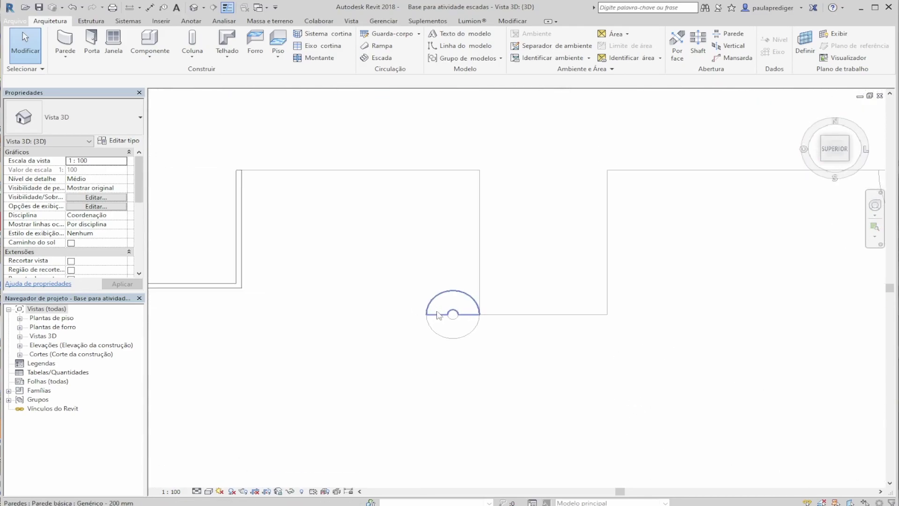
{"action": "middle_click_drag", "start_coordinate": [423, 297], "coordinate": [381, 297]}
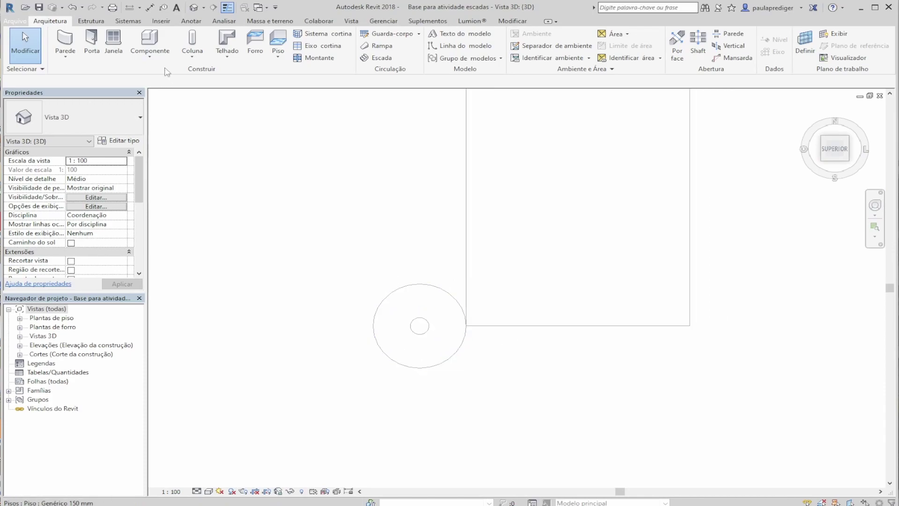
{"action": "left_click", "coordinate": [377, 58]}
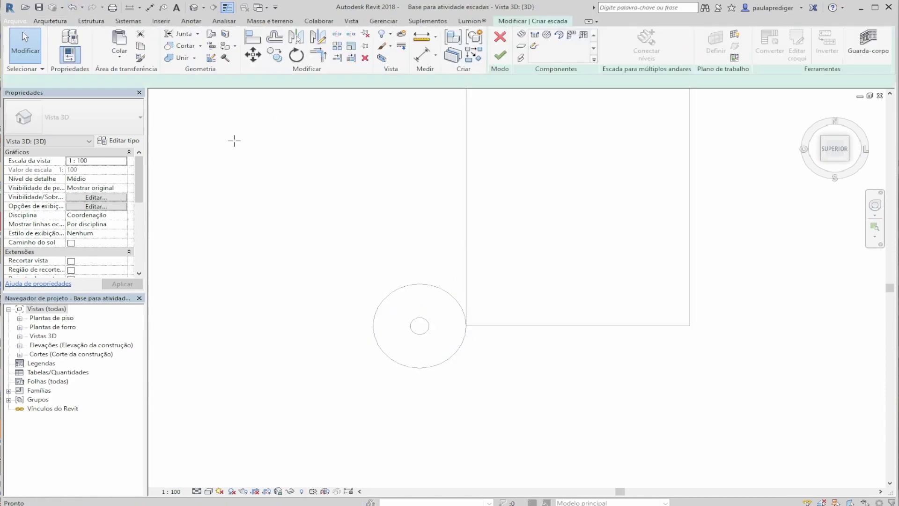
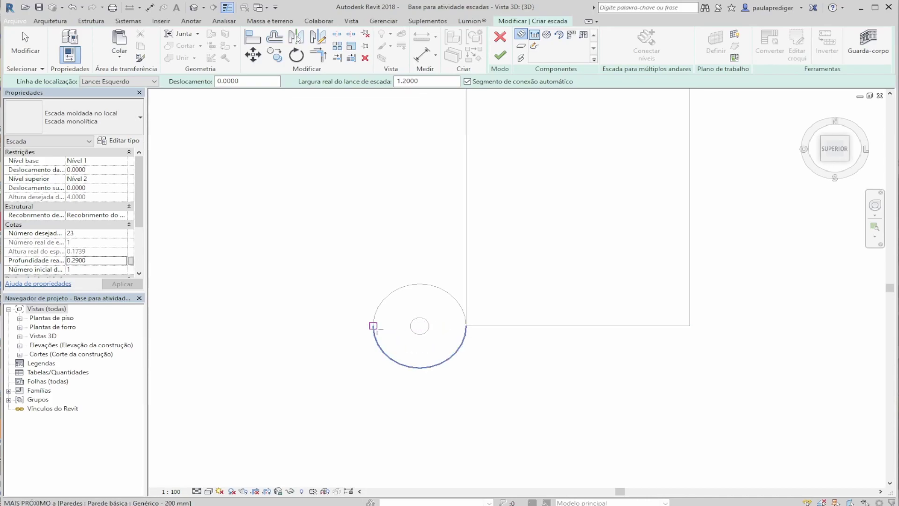
{"action": "left_click", "coordinate": [546, 36]}
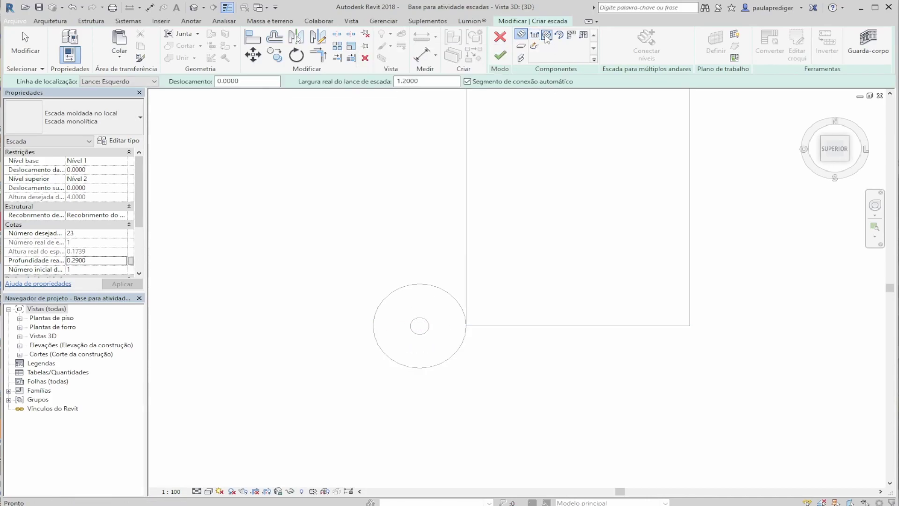
{"action": "left_click", "coordinate": [420, 325]}
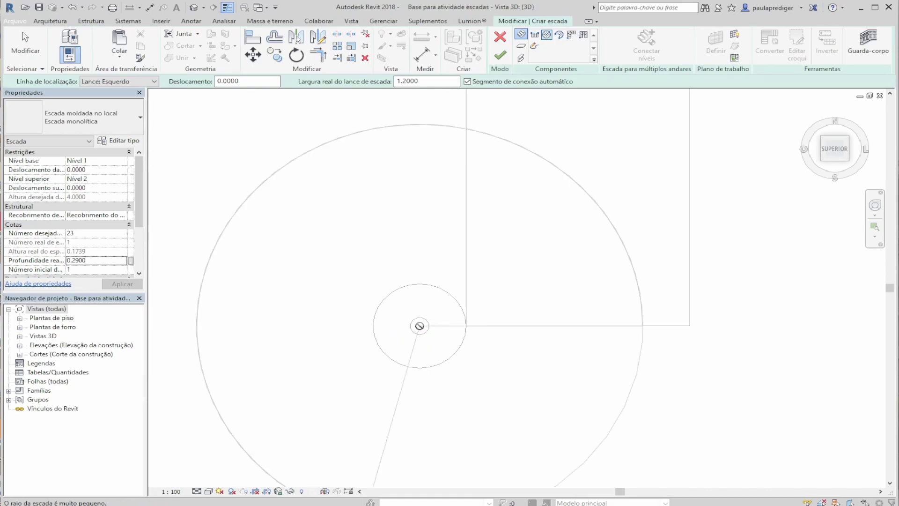
{"action": "scroll", "coordinate": [373, 325], "scroll_direction": "down", "scroll_amount": 4}
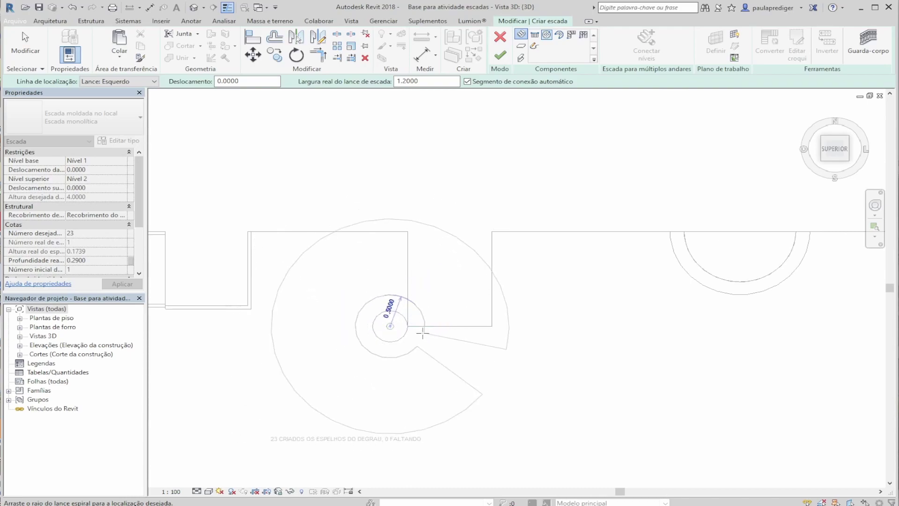
{"action": "scroll", "coordinate": [384, 327], "scroll_direction": "up", "scroll_amount": 3}
{"action": "scroll", "coordinate": [382, 346], "scroll_direction": "down", "scroll_amount": 1}
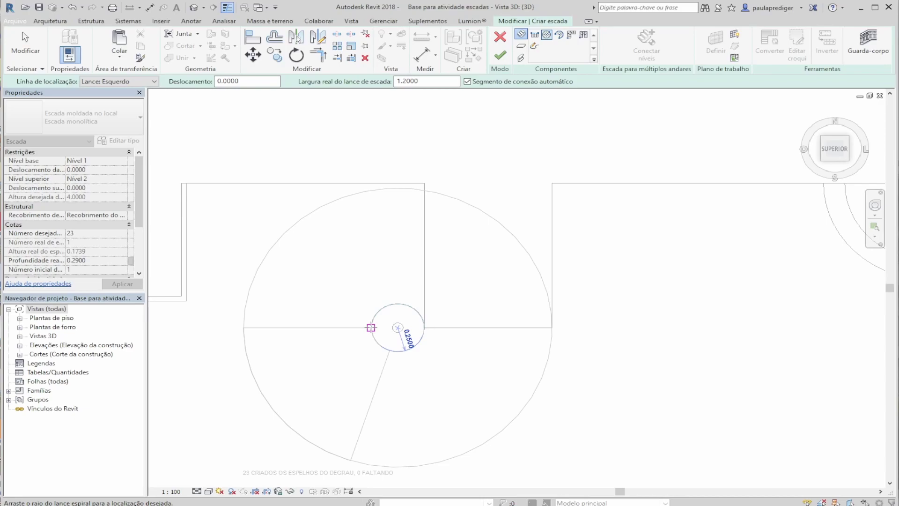
{"action": "left_click", "coordinate": [371, 327]}
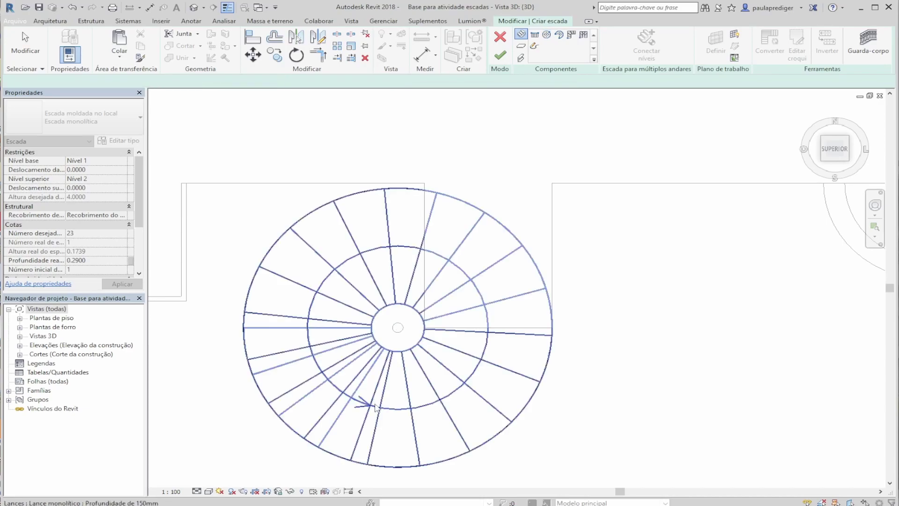
Step: Align the end face of the spiral run's top tread with the slab edge next to the column
{"action": "scroll", "coordinate": [372, 332], "scroll_direction": "down", "scroll_amount": 2}
{"action": "left_click", "coordinate": [401, 373]}
{"action": "middle_click_drag", "start_coordinate": [402, 369], "coordinate": [239, 144], "text": "shift"}
{"action": "middle_click_drag", "start_coordinate": [239, 186], "coordinate": [424, 295], "text": "shift"}
{"action": "key", "text": "Escape"}
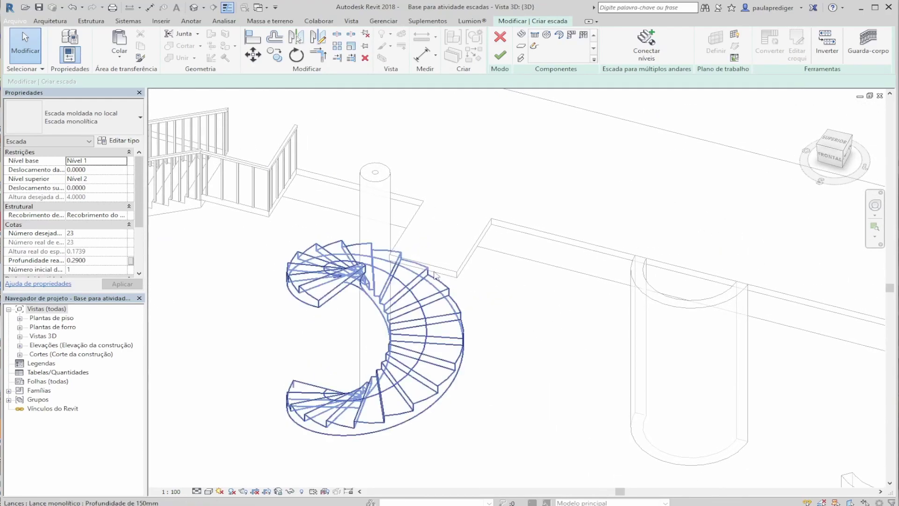
{"action": "scroll", "coordinate": [435, 270], "scroll_direction": "up", "scroll_amount": 1}
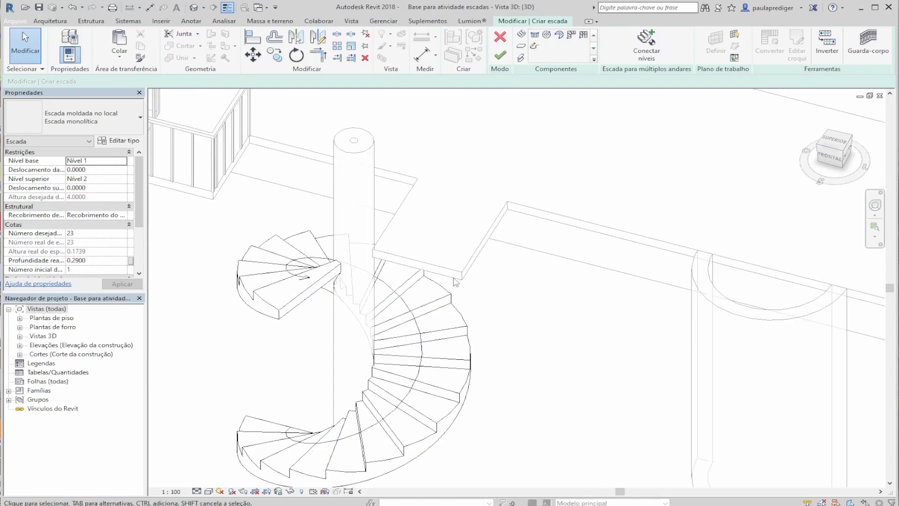
{"action": "middle_click_drag", "start_coordinate": [454, 279], "coordinate": [393, 289], "text": "shift"}
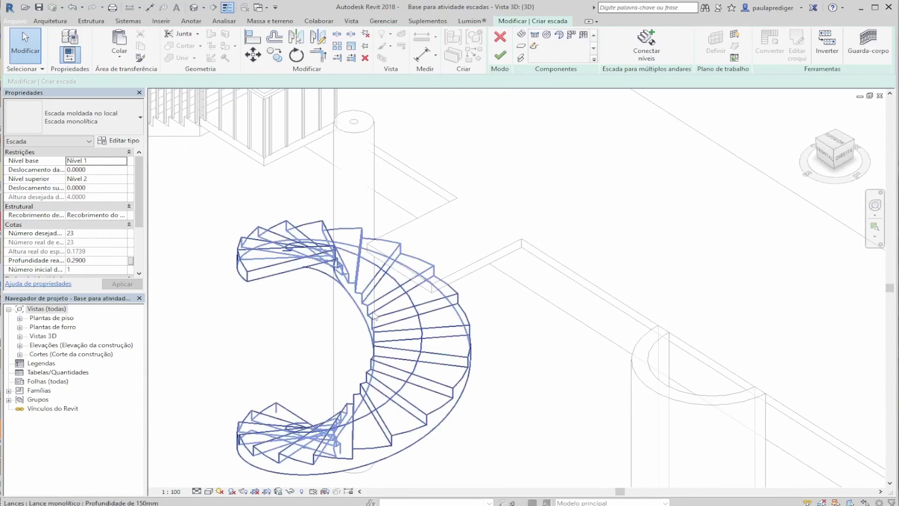
{"action": "key", "text": "a"}
{"action": "key", "text": "l"}
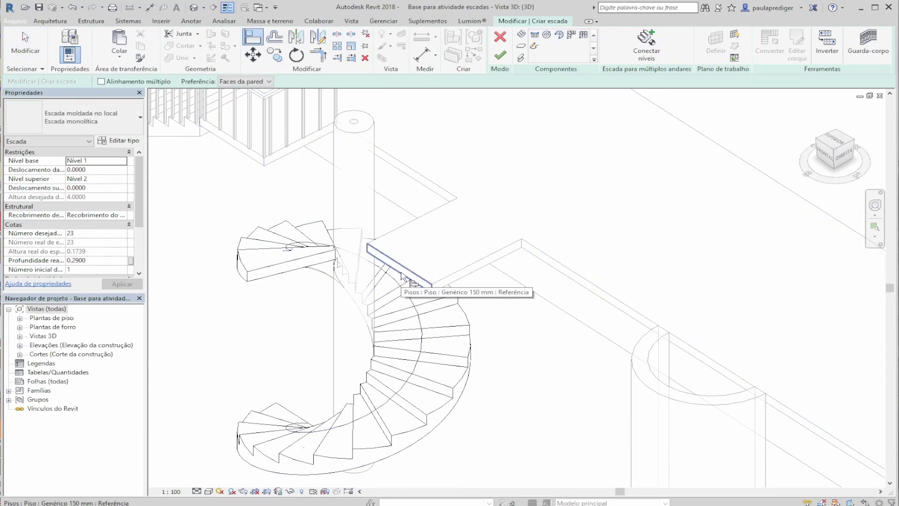
{"action": "left_click", "coordinate": [402, 276]}
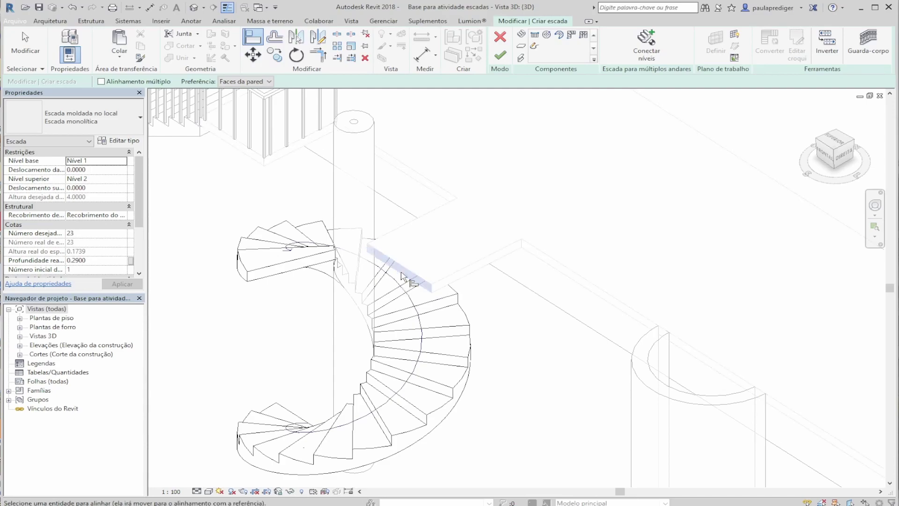
{"action": "left_click", "coordinate": [303, 270]}
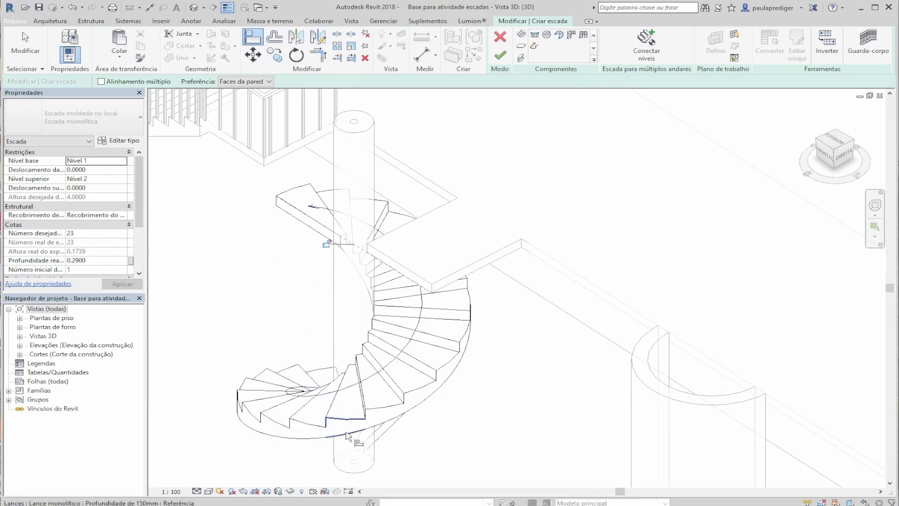
Step: Rotate the spiral run about 180° around the centre of the round column
{"action": "middle_click_drag", "start_coordinate": [321, 247], "coordinate": [356, 365], "text": "shift"}
{"action": "middle_click_drag", "start_coordinate": [389, 310], "coordinate": [248, 165], "text": "shift"}
{"action": "key", "text": "Escape"}
{"action": "left_click", "coordinate": [384, 300]}
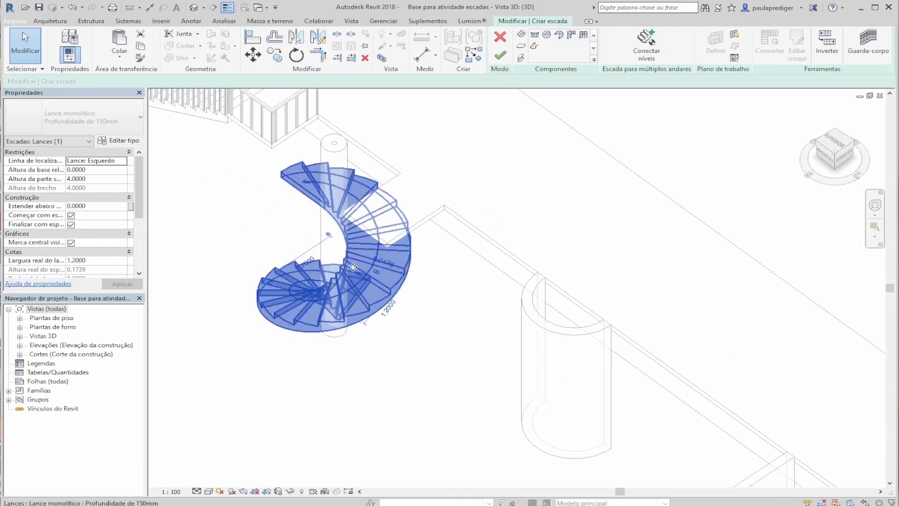
{"action": "left_click", "coordinate": [841, 149]}
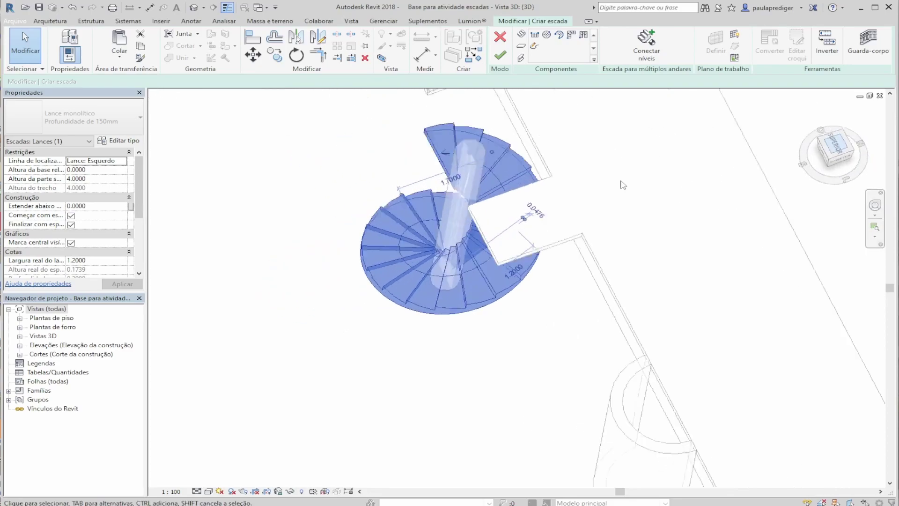
{"action": "middle_click_drag", "start_coordinate": [567, 366], "coordinate": [474, 338]}
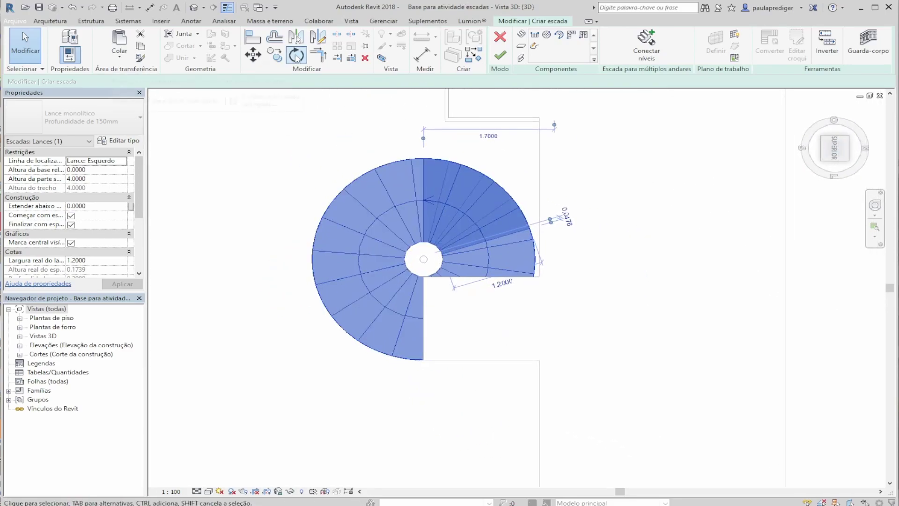
{"action": "left_click", "coordinate": [409, 204]}
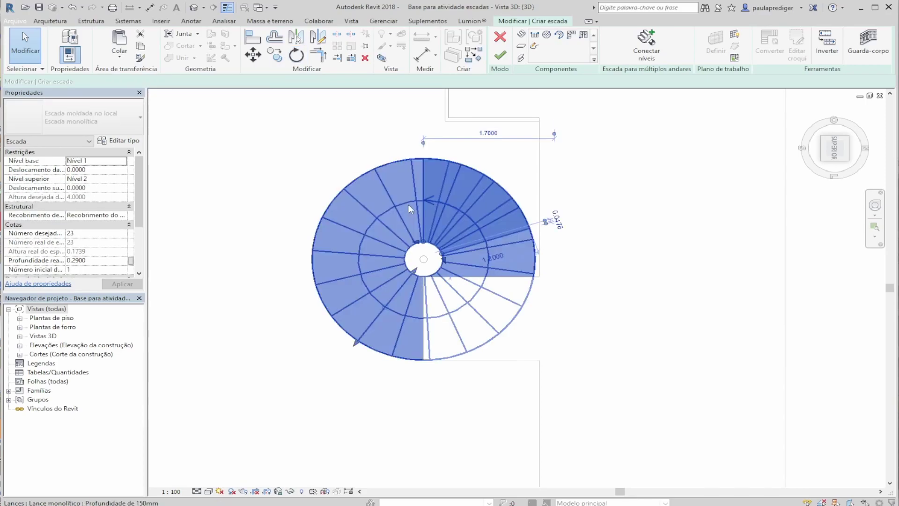
{"action": "left_click", "coordinate": [296, 55]}
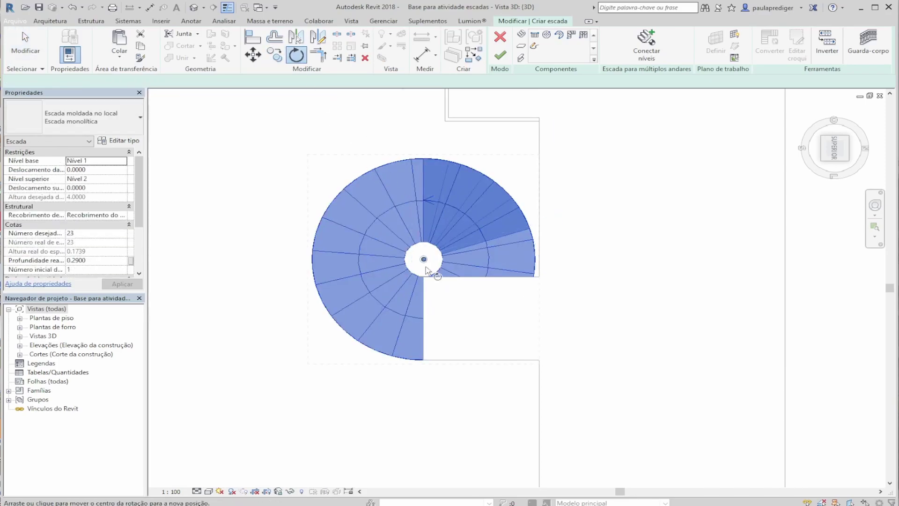
{"action": "left_click", "coordinate": [424, 129]}
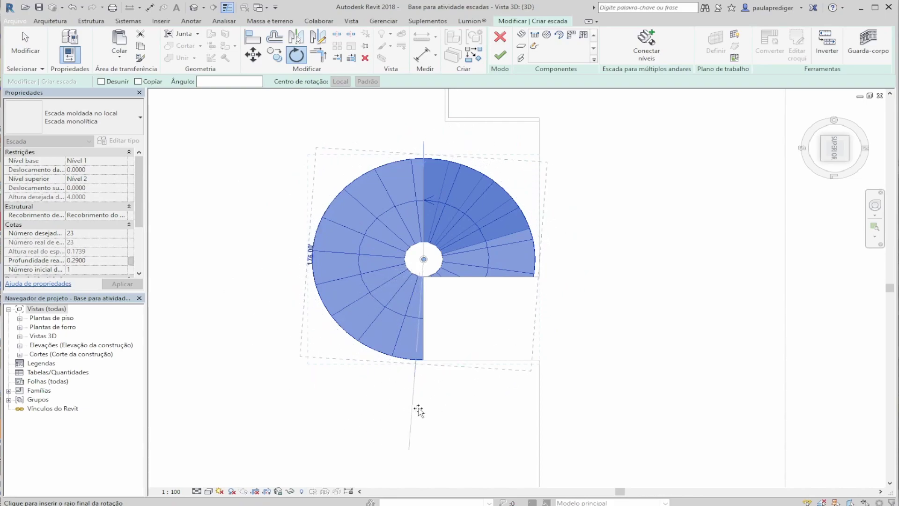
{"action": "left_click", "coordinate": [425, 418]}
Step: Check the rotated spiral run against the slab in 3D and finish the stair
{"action": "middle_click_drag", "start_coordinate": [419, 411], "coordinate": [602, 273], "text": "shift"}
{"action": "left_click", "coordinate": [518, 282]}
{"action": "scroll", "coordinate": [501, 285], "scroll_direction": "down", "scroll_amount": 2}
{"action": "middle_click_drag", "start_coordinate": [501, 285], "coordinate": [403, 268], "text": "shift"}
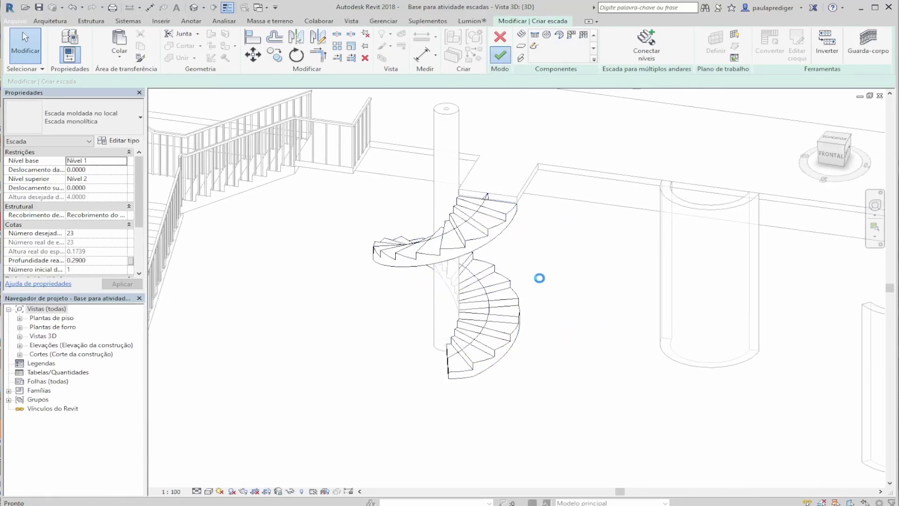
{"action": "middle_click_drag", "start_coordinate": [521, 267], "coordinate": [538, 219], "text": "shift"}
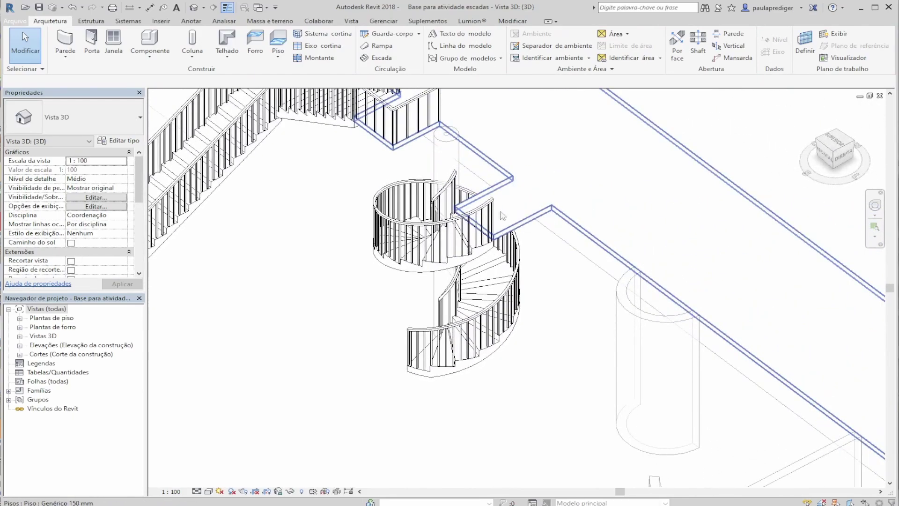
Step: Create an 1100mm guardrail on Nível 2 along the short slab edge beside the spiral stair's outer railing
{"action": "left_click", "coordinate": [389, 33]}
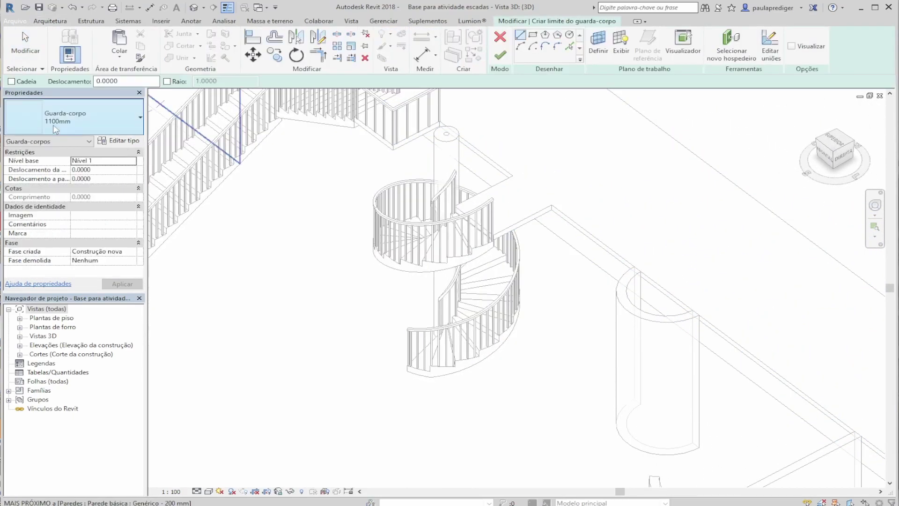
{"action": "left_click", "coordinate": [131, 162]}
{"action": "left_click", "coordinate": [95, 185]}
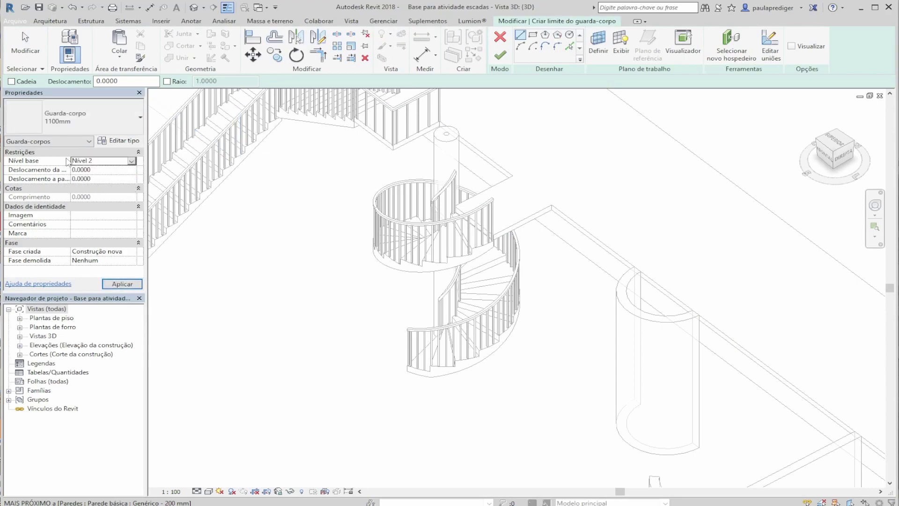
{"action": "left_click", "coordinate": [569, 46]}
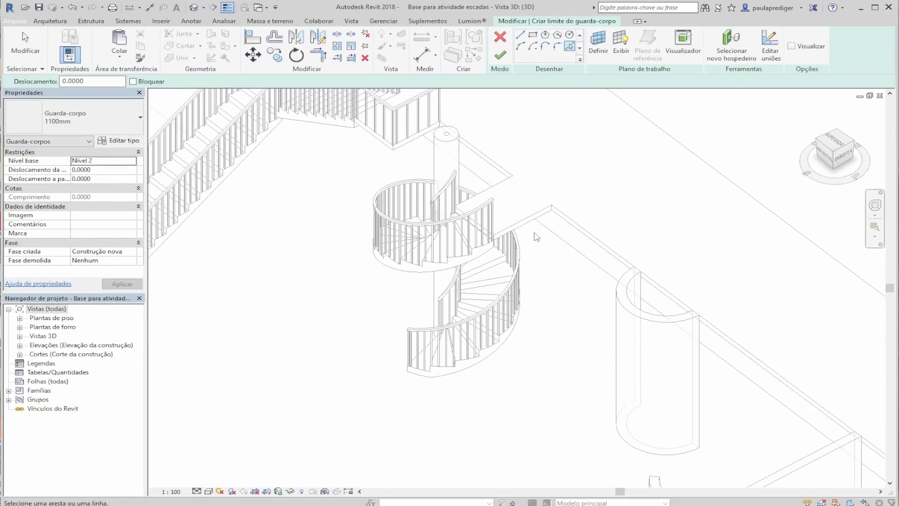
{"action": "left_click", "coordinate": [500, 56]}
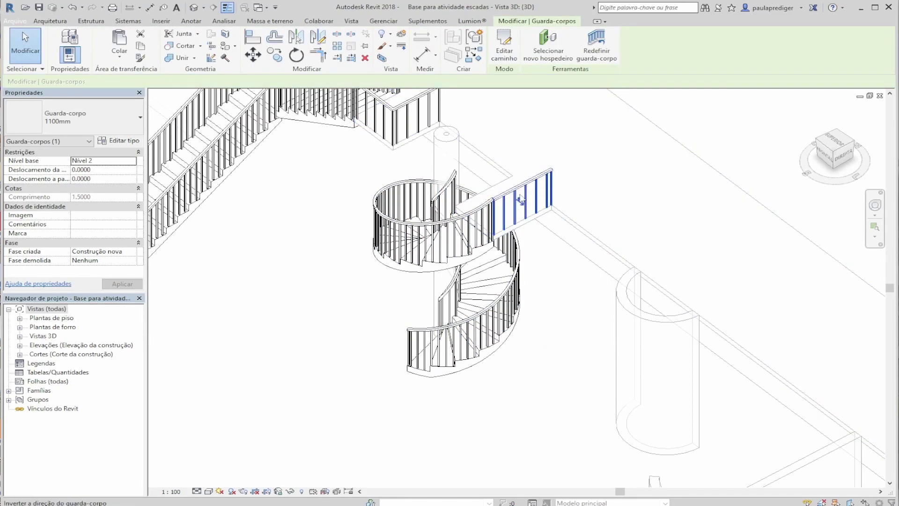
Step: Copy the new slab-edge guardrail to the parallel slab edge next to the round column
{"action": "scroll", "coordinate": [519, 198], "scroll_direction": "up", "scroll_amount": 2}
{"action": "key", "text": "c"}
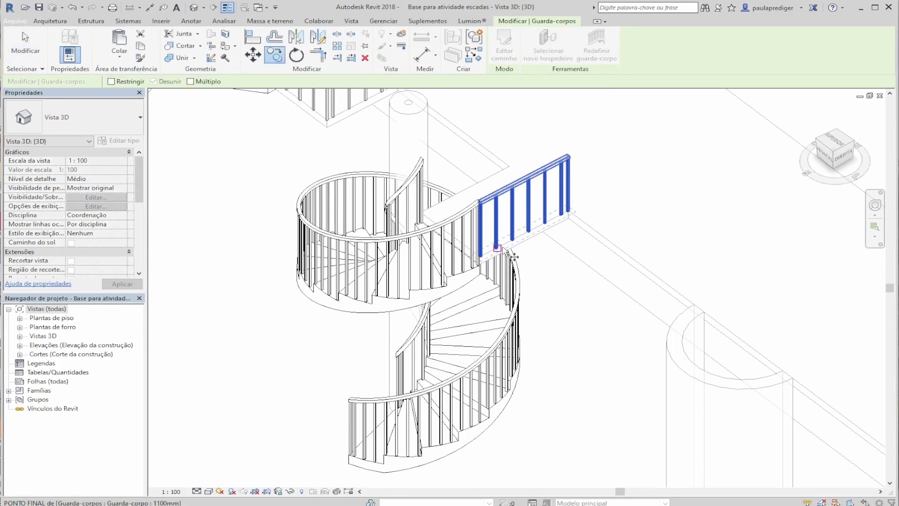
{"action": "scroll", "coordinate": [517, 253], "scroll_direction": "up", "scroll_amount": 2}
{"action": "left_click", "coordinate": [508, 243]}
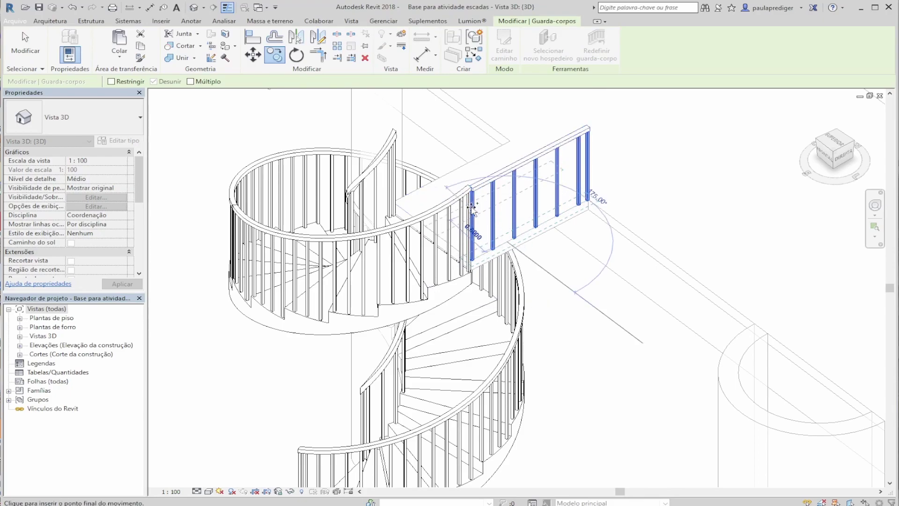
{"action": "left_click", "coordinate": [430, 193]}
{"action": "key", "text": "Escape"}
{"action": "middle_click_drag", "start_coordinate": [486, 234], "coordinate": [505, 244], "text": "shift"}
{"action": "scroll", "coordinate": [491, 194], "scroll_direction": "up", "scroll_amount": 5}
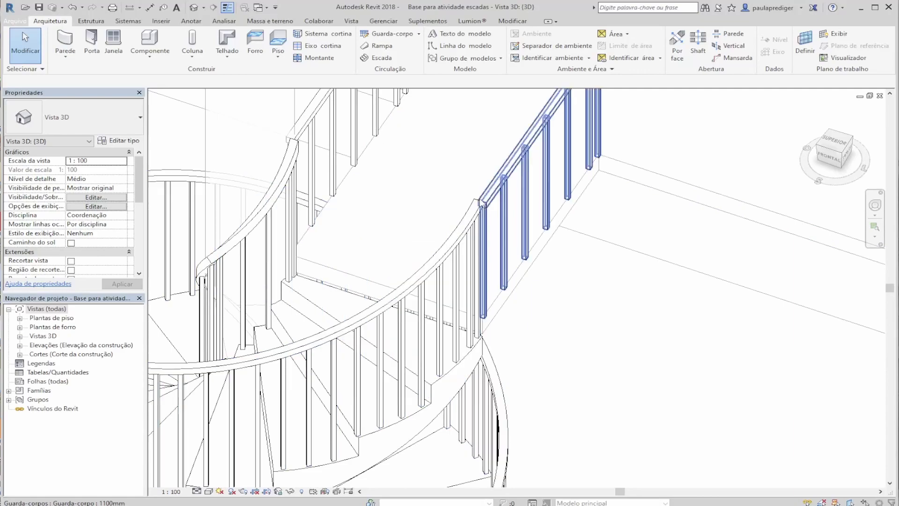
{"action": "scroll", "coordinate": [482, 201], "scroll_direction": "up", "scroll_amount": 2}
{"action": "key", "text": "a"}
{"action": "key", "text": "l"}
{"action": "scroll", "coordinate": [459, 209], "scroll_direction": "up", "scroll_amount": 3}
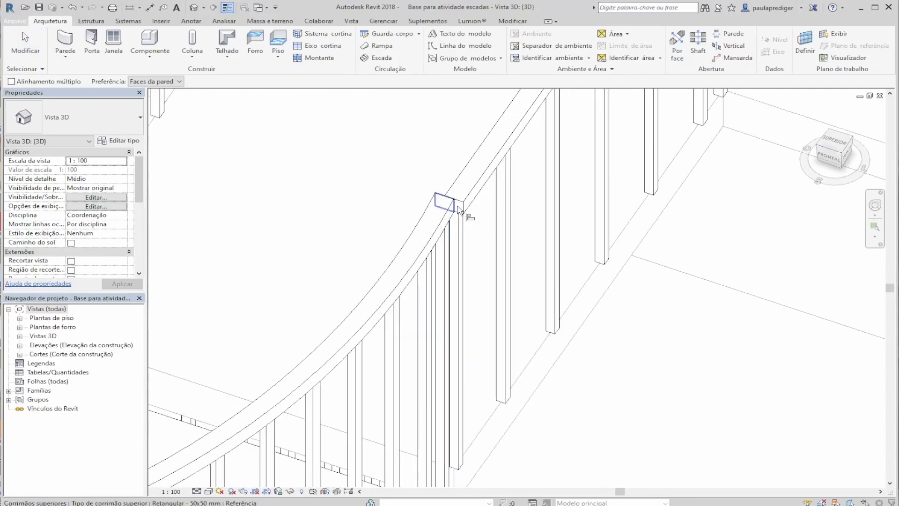
{"action": "scroll", "coordinate": [457, 209], "scroll_direction": "up", "scroll_amount": 3}
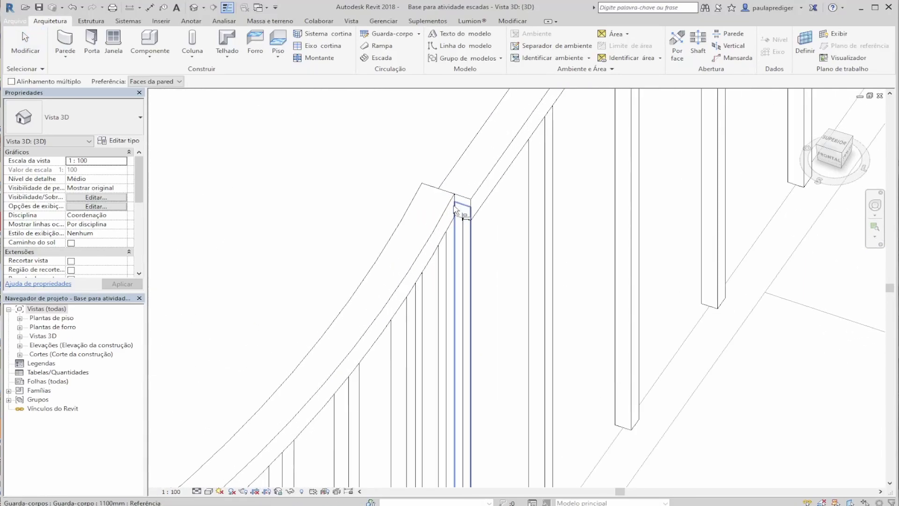
{"action": "key", "text": "Escape"}
{"action": "key", "text": "l"}
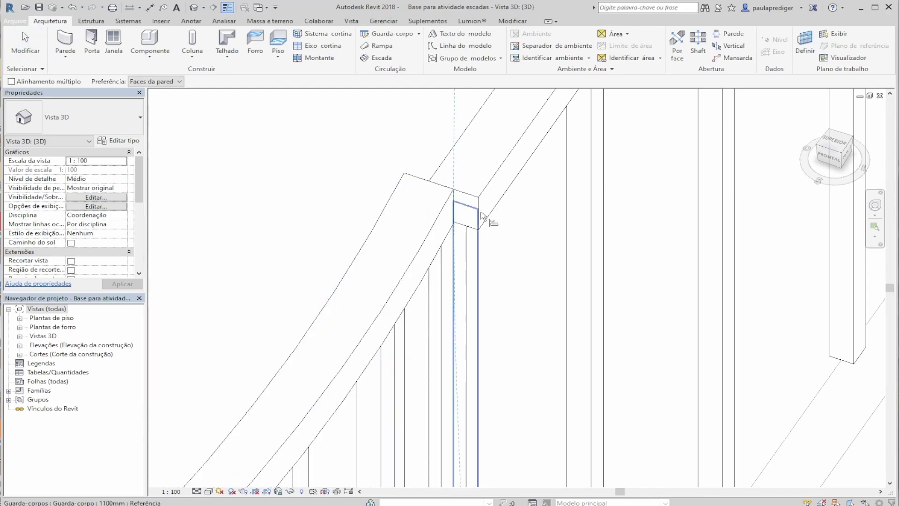
{"action": "scroll", "coordinate": [482, 215], "scroll_direction": "down", "scroll_amount": 4}
{"action": "key", "text": "Escape"}
{"action": "scroll", "coordinate": [517, 257], "scroll_direction": "up", "scroll_amount": 2}
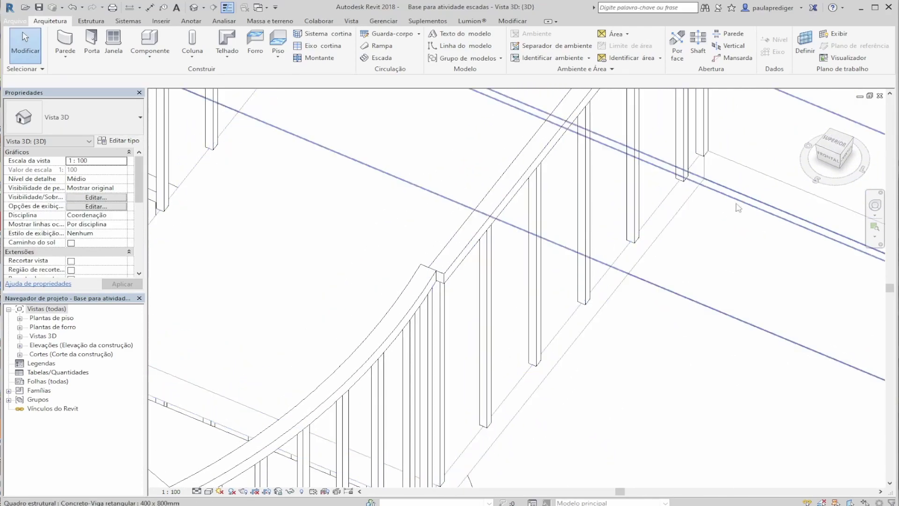
Step: Move the outer slab-edge guardrail sideways so its end lines up with the spiral stair's outer railing
{"action": "left_click", "coordinate": [835, 140]}
{"action": "scroll", "coordinate": [538, 328], "scroll_direction": "up", "scroll_amount": 10}
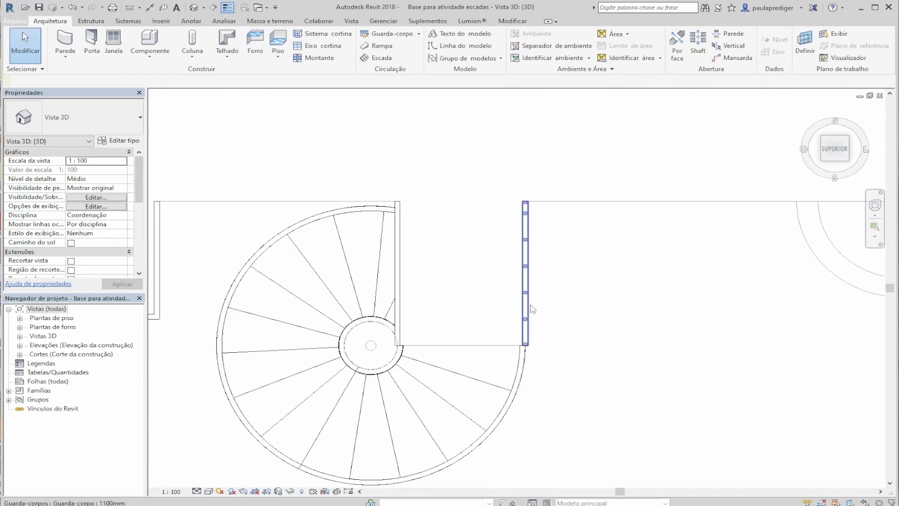
{"action": "left_click", "coordinate": [532, 308]}
{"action": "scroll", "coordinate": [545, 375], "scroll_direction": "up", "scroll_amount": 4}
{"action": "left_click", "coordinate": [538, 349]}
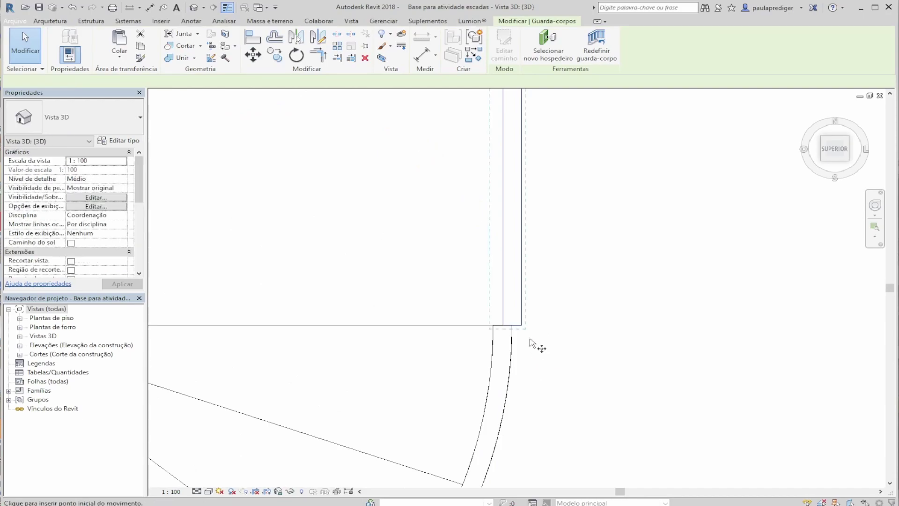
{"action": "scroll", "coordinate": [524, 328], "scroll_direction": "down", "scroll_amount": 3}
{"action": "left_click", "coordinate": [505, 336]}
Step: Move the slab-edge guardrail next to the column so its end meets the spiral stair's inner railing
{"action": "scroll", "coordinate": [505, 336], "scroll_direction": "down", "scroll_amount": 3}
{"action": "scroll", "coordinate": [440, 327], "scroll_direction": "up", "scroll_amount": 4}
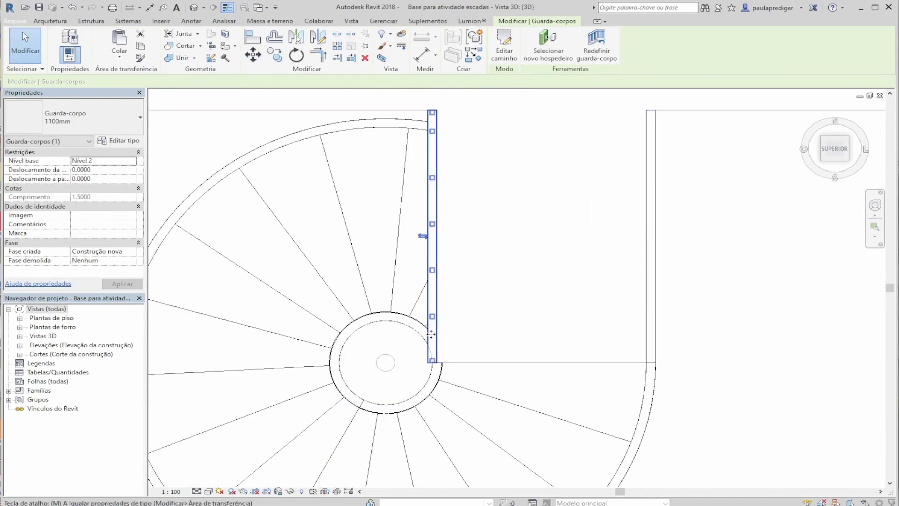
{"action": "key", "text": "m"}
{"action": "key", "text": "v"}
{"action": "scroll", "coordinate": [426, 369], "scroll_direction": "up", "scroll_amount": 2}
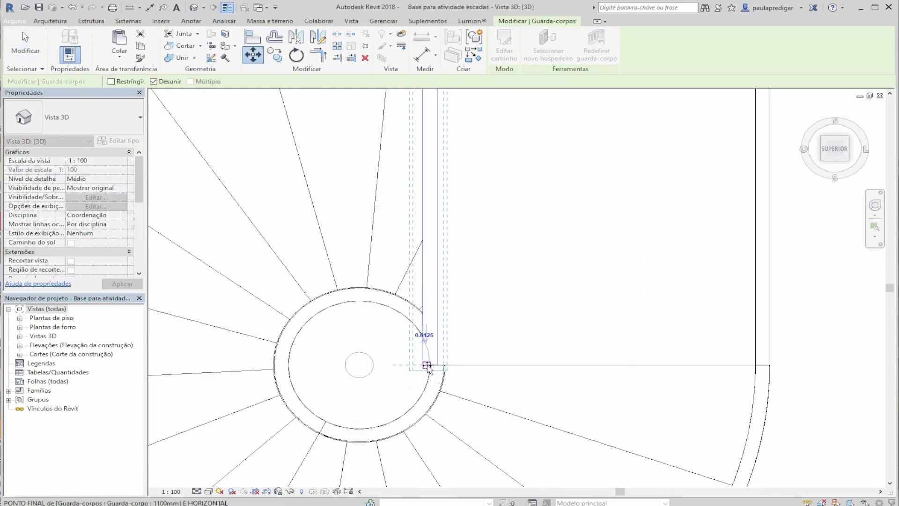
{"action": "left_click", "coordinate": [429, 365]}
{"action": "scroll", "coordinate": [405, 345], "scroll_direction": "down", "scroll_amount": 4}
{"action": "key", "text": "Escape"}
Step: Examine the finished curved stair marked 9 in 3D and plan and compare it with the semicircular wall that has no stair
{"action": "middle_click_drag", "start_coordinate": [541, 377], "coordinate": [444, 286], "text": "shift"}
{"action": "scroll", "coordinate": [433, 266], "scroll_direction": "down", "scroll_amount": 2}
{"action": "scroll", "coordinate": [433, 280], "scroll_direction": "down", "scroll_amount": 3}
{"action": "scroll", "coordinate": [486, 313], "scroll_direction": "down", "scroll_amount": 2}
{"action": "middle_click_drag", "start_coordinate": [487, 314], "coordinate": [529, 290], "text": "shift"}
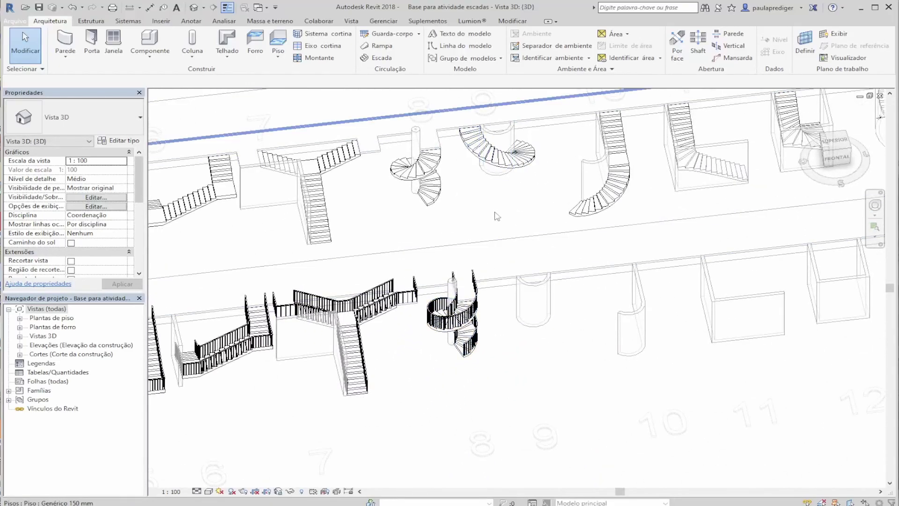
{"action": "middle_click_drag", "start_coordinate": [612, 165], "coordinate": [404, 201], "text": "shift"}
{"action": "middle_click_drag", "start_coordinate": [541, 327], "coordinate": [529, 299], "text": "shift"}
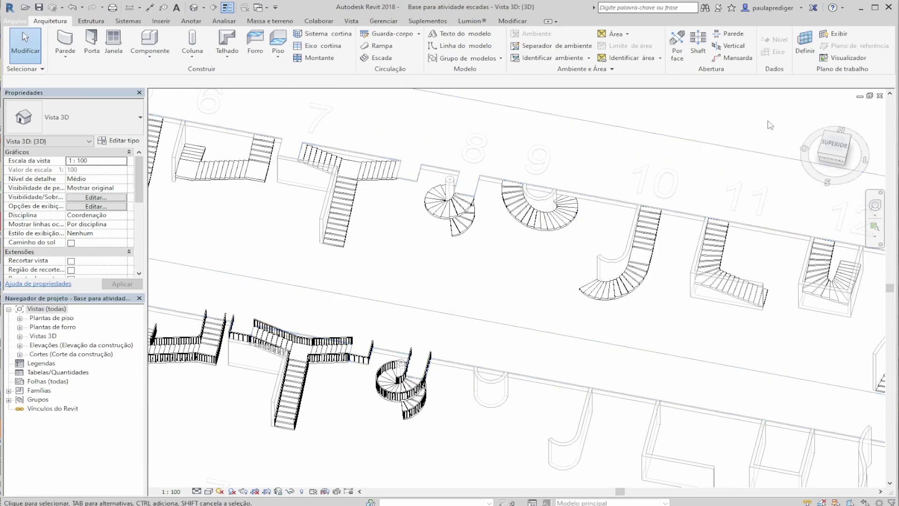
{"action": "left_click", "coordinate": [837, 149]}
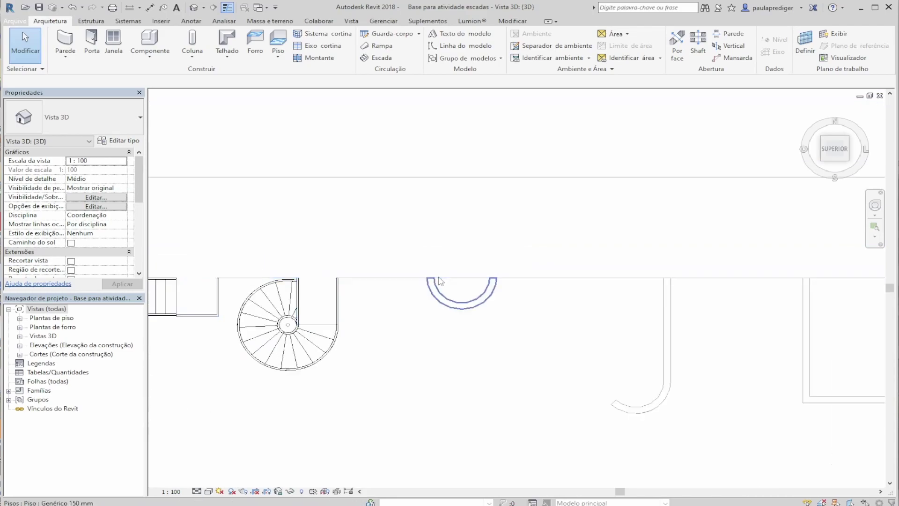
{"action": "middle_click_drag", "start_coordinate": [453, 413], "coordinate": [455, 349]}
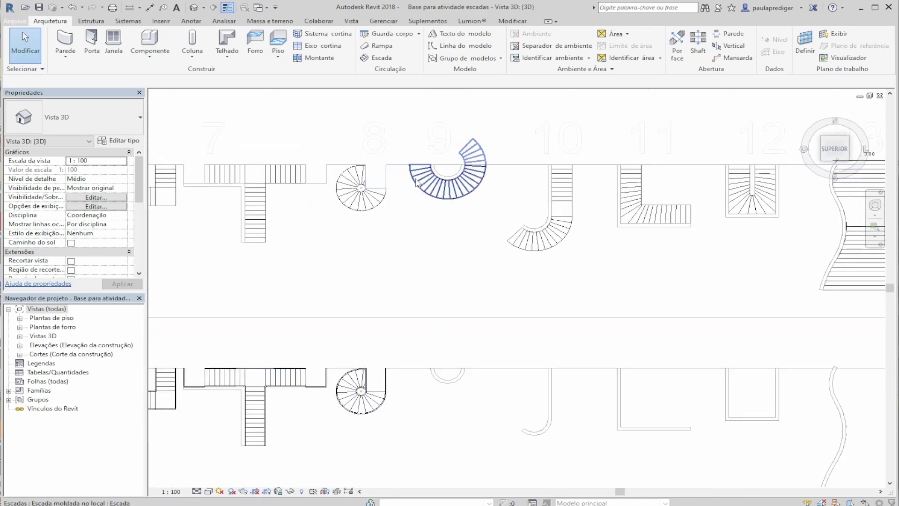
Step: Create a centre-ends spiral run around the semicircular wall, 1.2000 wide with 0.2900 treads, its inner edge at radius 1.0000 on the outer wall face
{"action": "scroll", "coordinate": [454, 380], "scroll_direction": "up", "scroll_amount": 2}
{"action": "scroll", "coordinate": [452, 377], "scroll_direction": "up", "scroll_amount": 2}
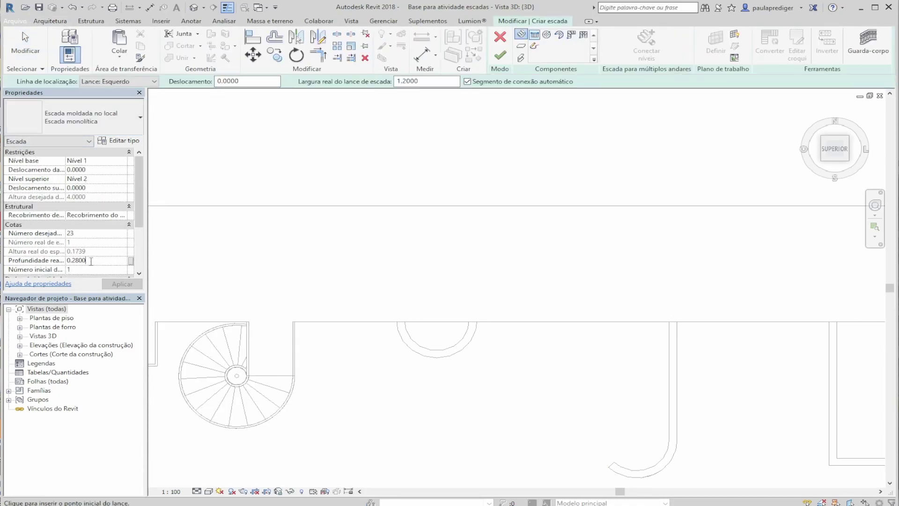
{"action": "key", "text": "Return"}
{"action": "left_click", "coordinate": [559, 36]}
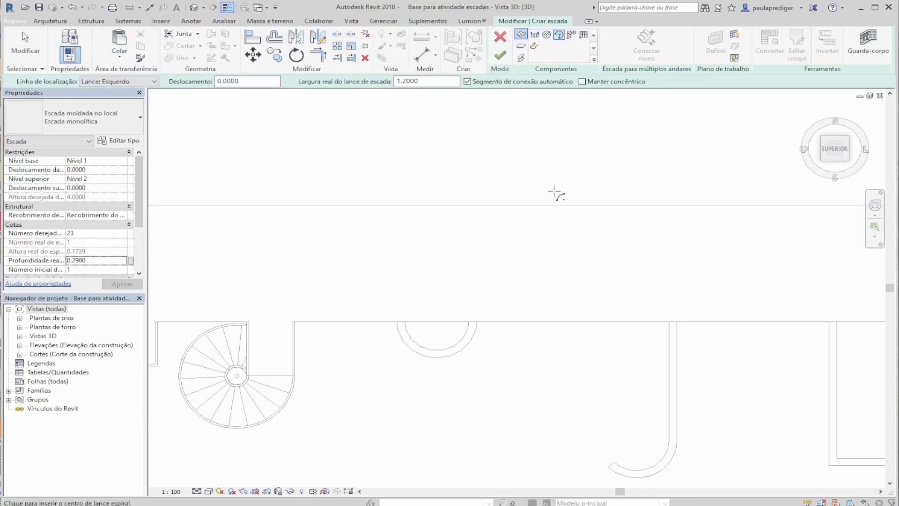
{"action": "scroll", "coordinate": [437, 322], "scroll_direction": "up", "scroll_amount": 3}
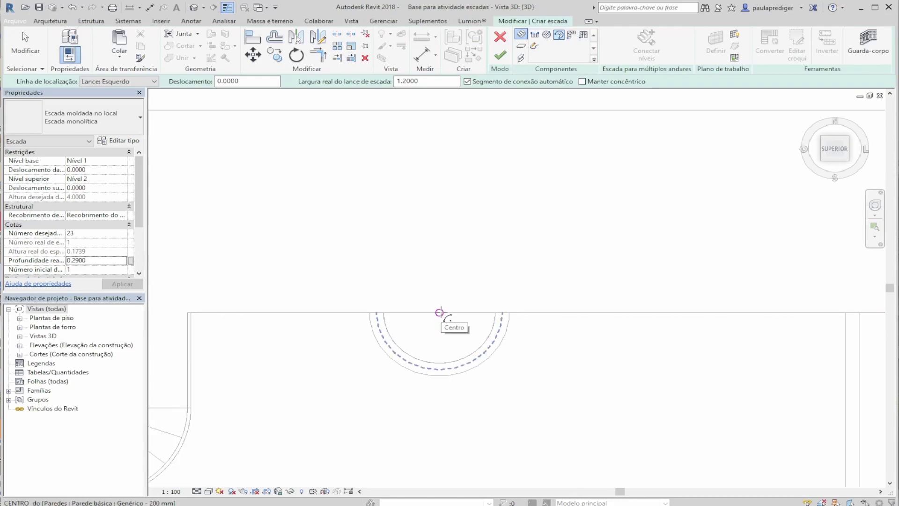
{"action": "left_click", "coordinate": [440, 312]}
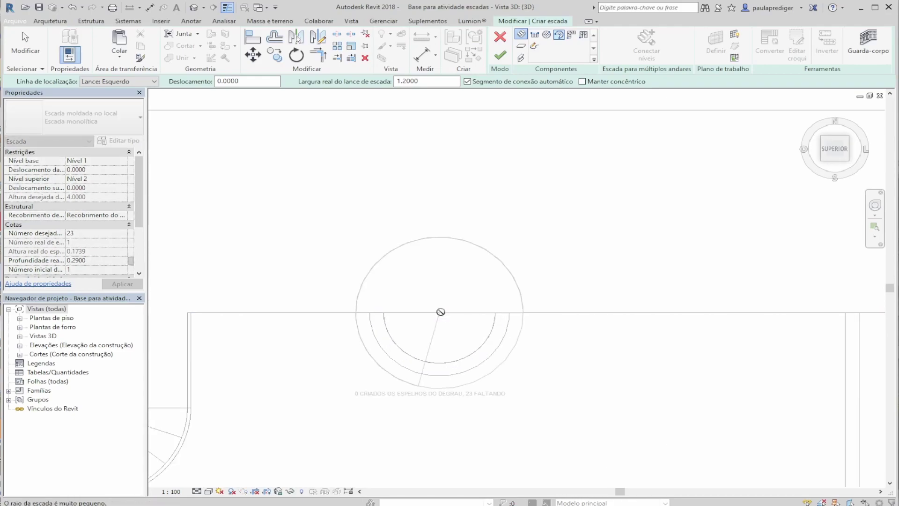
{"action": "left_click", "coordinate": [370, 313]}
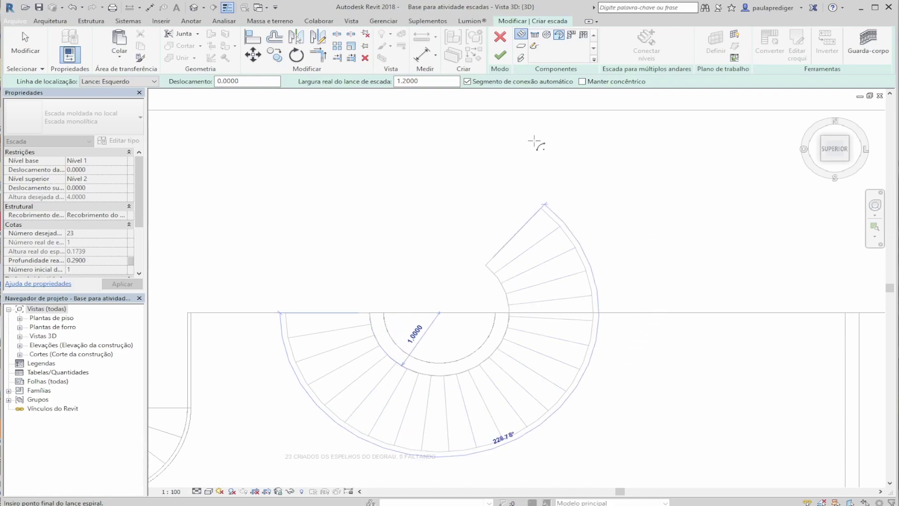
{"action": "left_click", "coordinate": [524, 165]}
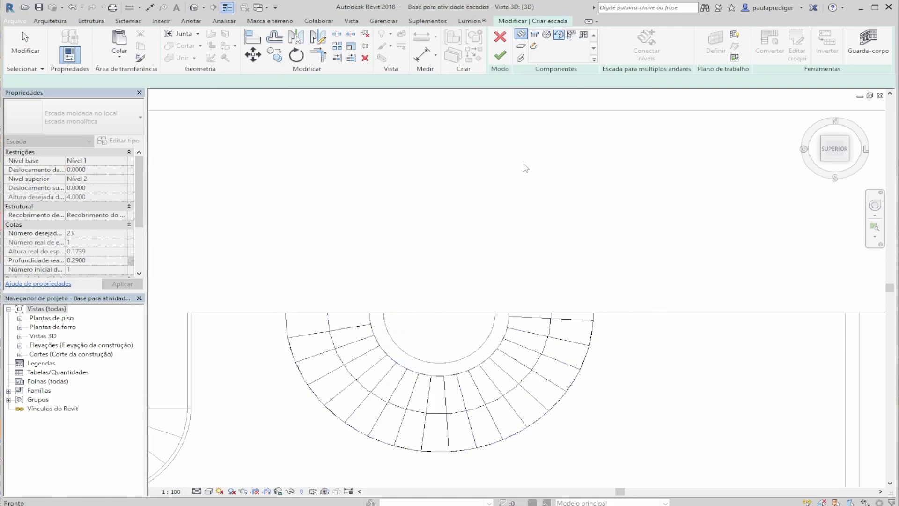
Step: Flip the climbing direction of the semicircular stair run so it rises towards the opposite end, and finish the stair
{"action": "left_click", "coordinate": [367, 420]}
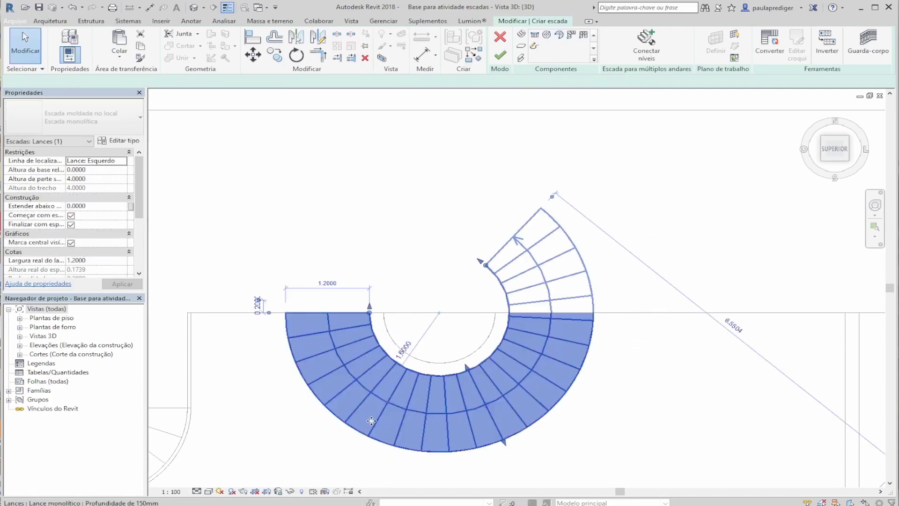
{"action": "middle_click_drag", "start_coordinate": [461, 429], "coordinate": [431, 327], "text": "shift"}
{"action": "left_click", "coordinate": [432, 326]}
{"action": "left_click", "coordinate": [363, 414]}
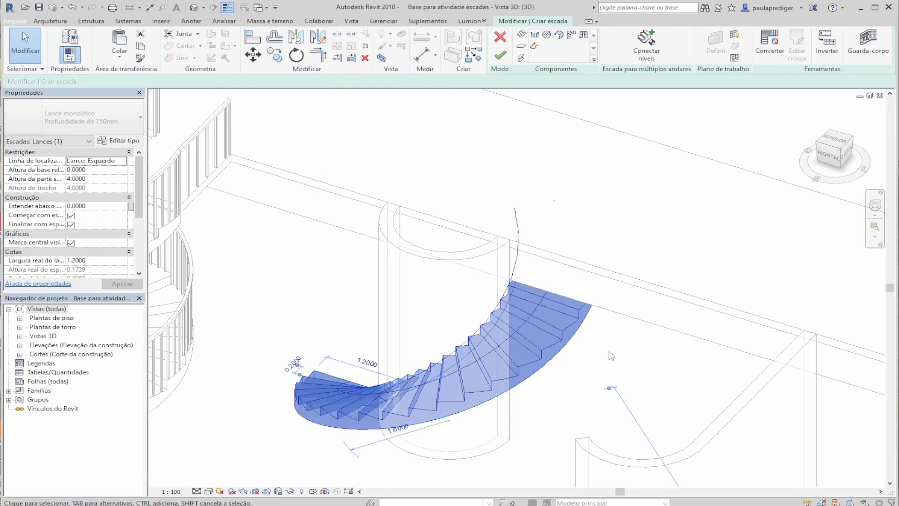
{"action": "left_click", "coordinate": [837, 39]}
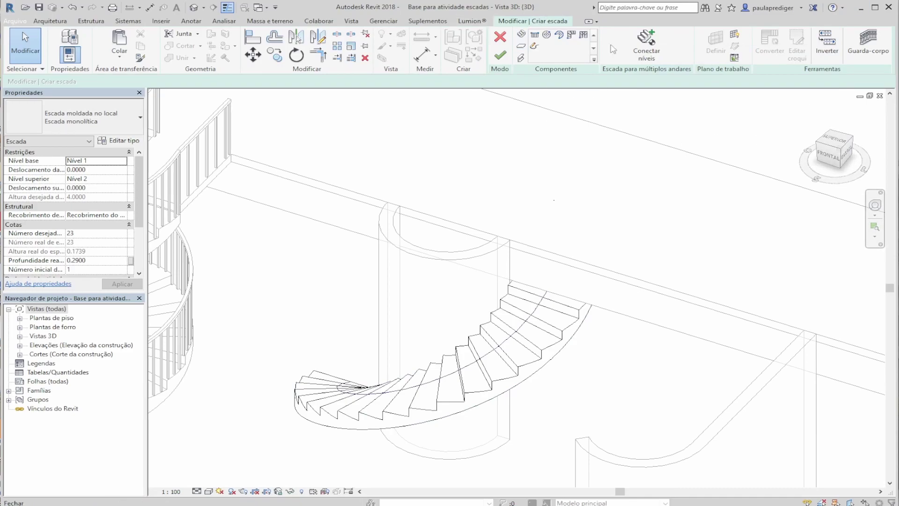
{"action": "left_click", "coordinate": [825, 50]}
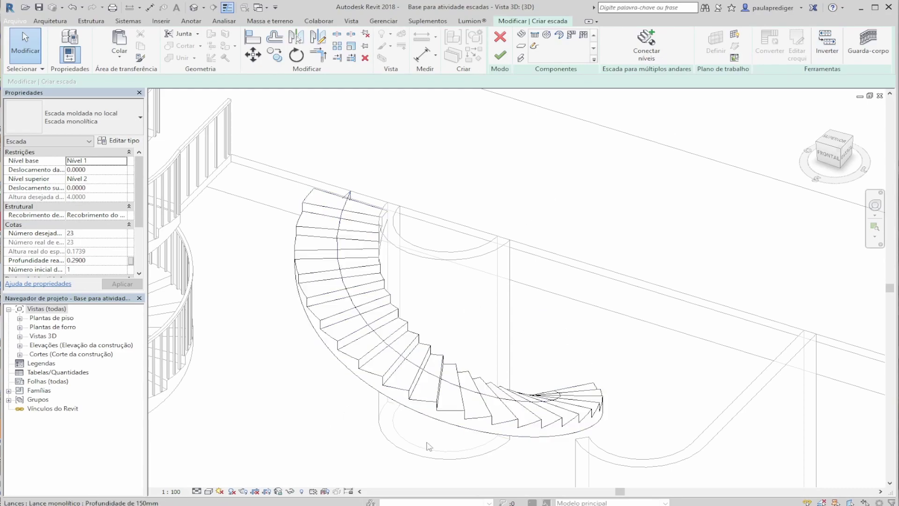
{"action": "left_click", "coordinate": [499, 56]}
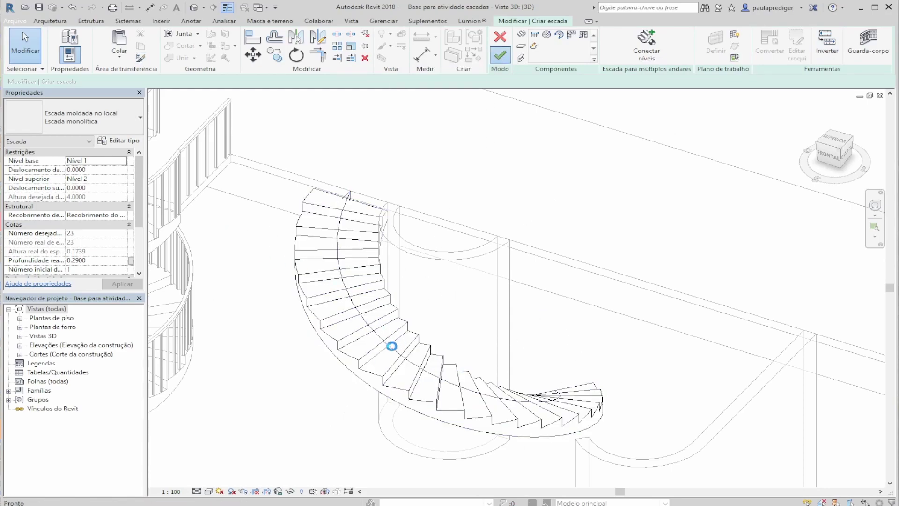
Step: Examine the finished stair marked 10 in plan and locate the matching J-shaped wall that has no stair
{"action": "middle_click_drag", "start_coordinate": [300, 323], "coordinate": [454, 285], "text": "shift"}
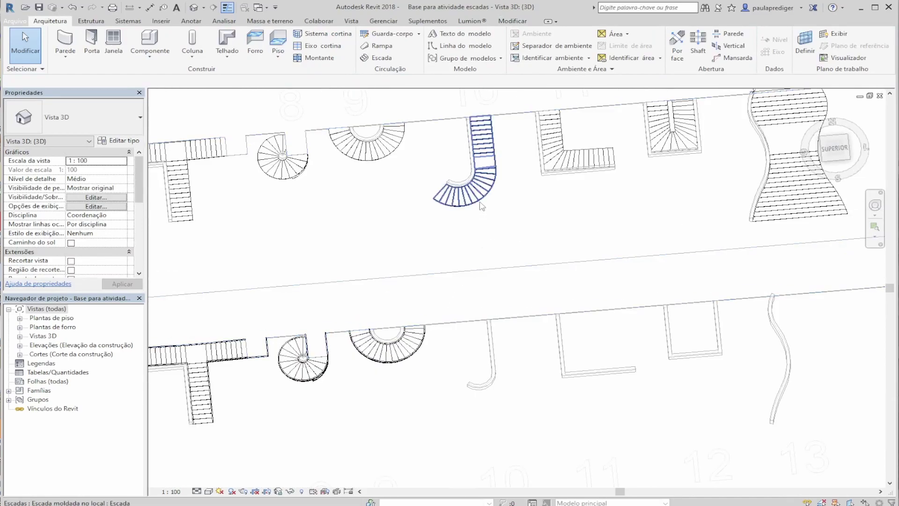
{"action": "scroll", "coordinate": [501, 131], "scroll_direction": "up", "scroll_amount": 2}
{"action": "left_click", "coordinate": [834, 149]}
{"action": "scroll", "coordinate": [408, 373], "scroll_direction": "up", "scroll_amount": 5}
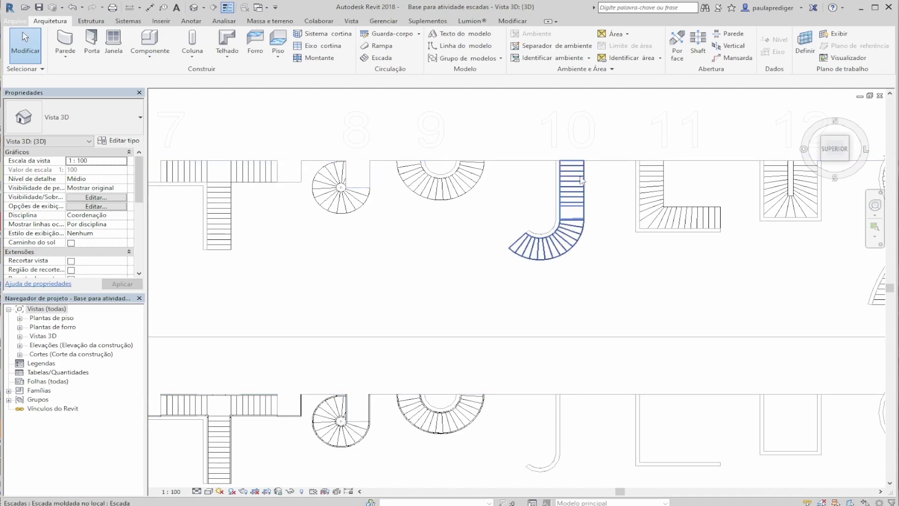
{"action": "middle_click_drag", "start_coordinate": [568, 333], "coordinate": [503, 352]}
{"action": "middle_click_drag", "start_coordinate": [494, 285], "coordinate": [471, 224]}
{"action": "scroll", "coordinate": [471, 426], "scroll_direction": "up", "scroll_amount": 3}
{"action": "middle_click_drag", "start_coordinate": [504, 428], "coordinate": [467, 434]}
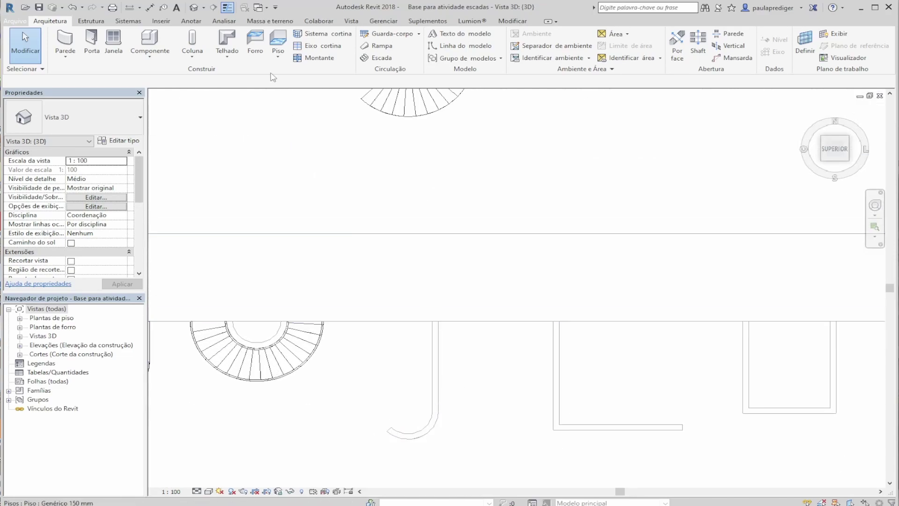
Step: Create a centre-ends spiral run with 0.2900 treads around the J-shaped wall's curved part, radius 1.0000, from the wall's free end through 135.19°
{"action": "left_click", "coordinate": [377, 58]}
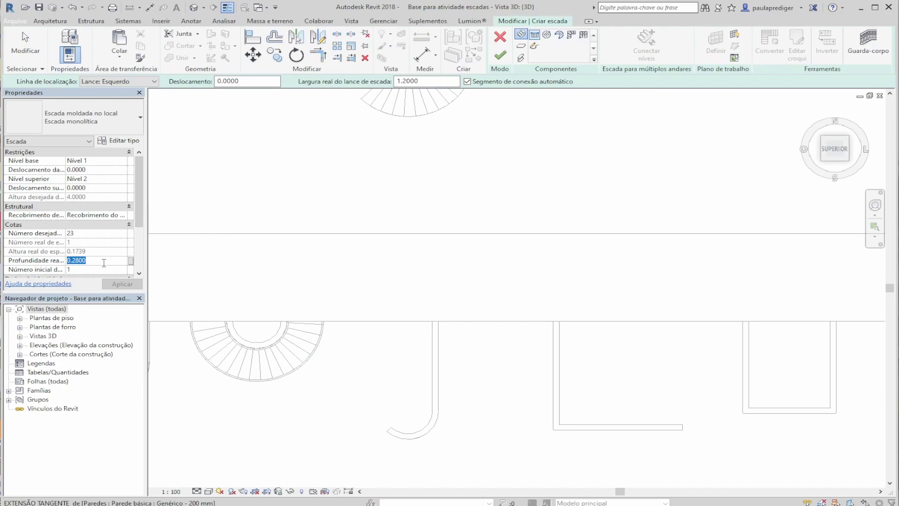
{"action": "key", "text": "Return"}
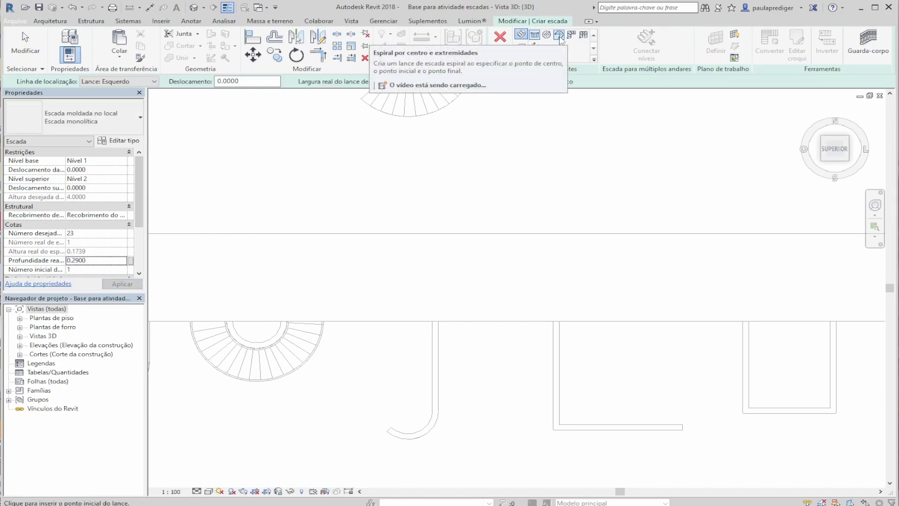
{"action": "left_click", "coordinate": [559, 36]}
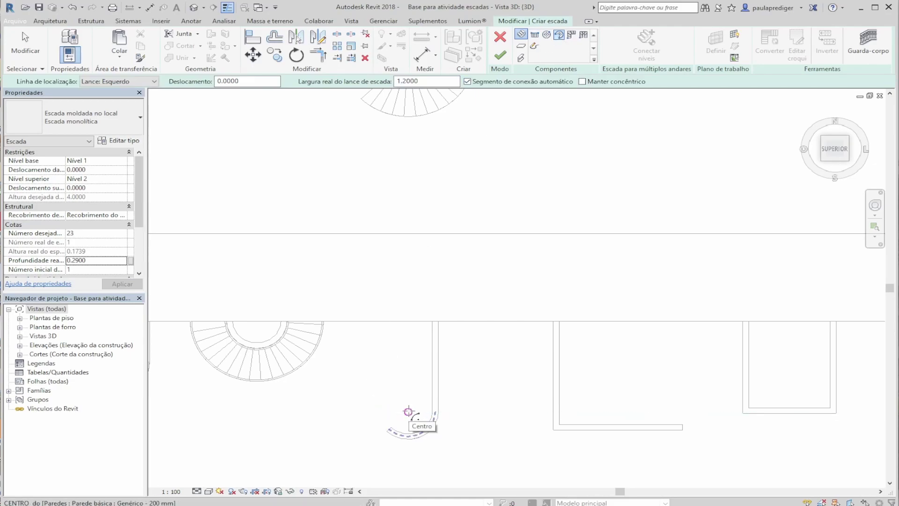
{"action": "left_click", "coordinate": [409, 412]}
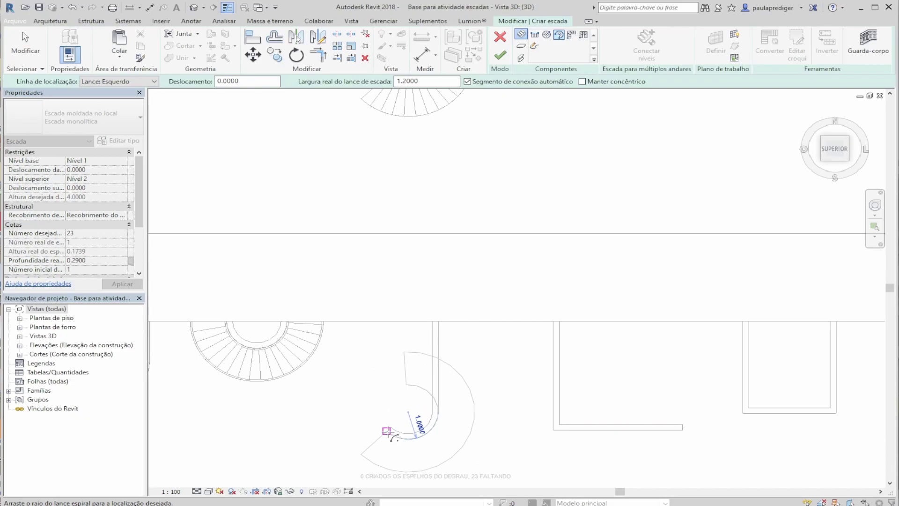
{"action": "left_click", "coordinate": [387, 431]}
{"action": "scroll", "coordinate": [404, 442], "scroll_direction": "down", "scroll_amount": 2}
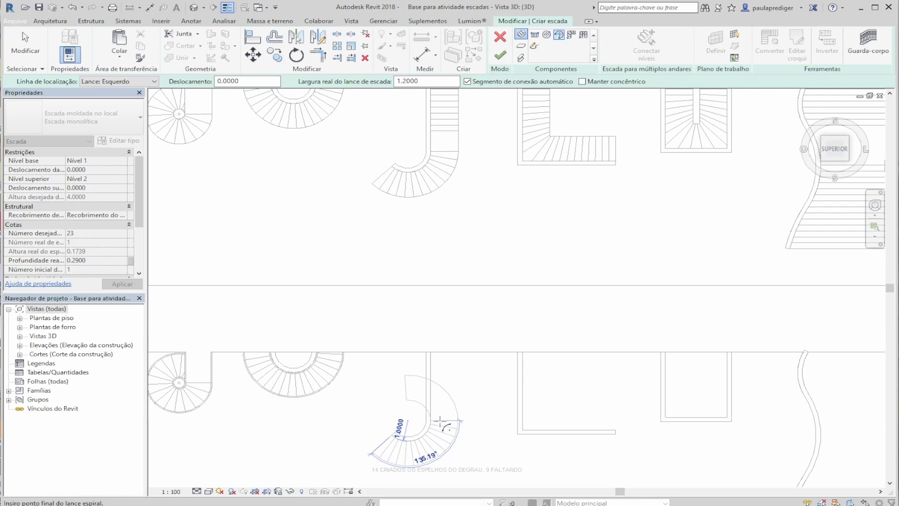
{"action": "scroll", "coordinate": [440, 423], "scroll_direction": "up", "scroll_amount": 3}
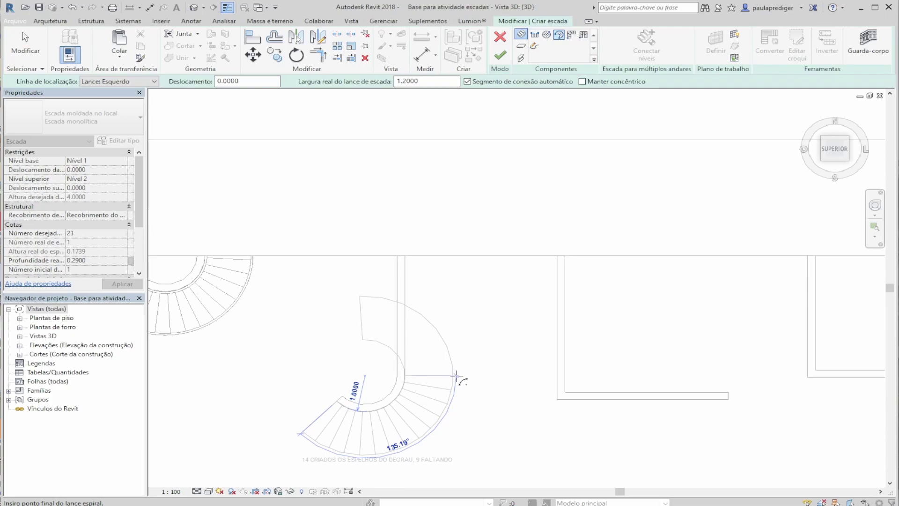
{"action": "left_click", "coordinate": [456, 376]}
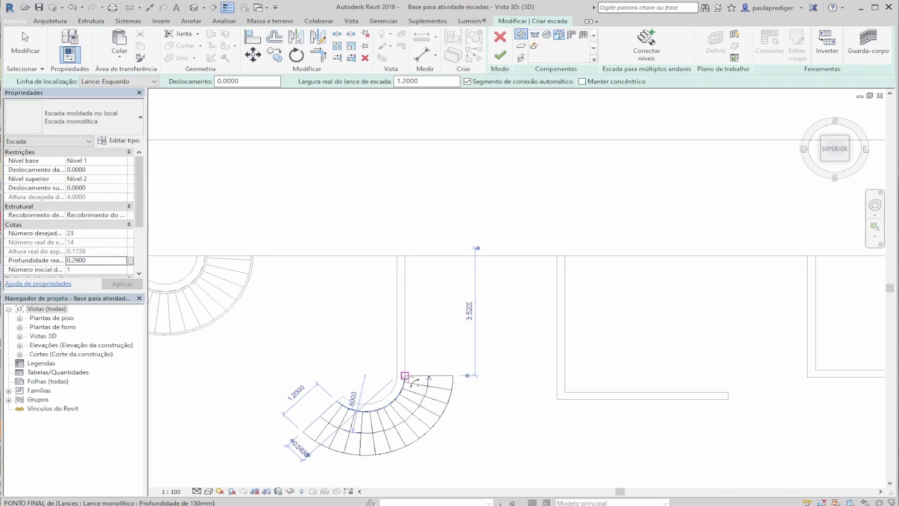
Step: Add a straight run 1.2000 wide along the J-shaped wall's straight outer face, using the 9 remaining risers and connecting to the curved run
{"action": "left_click", "coordinate": [534, 35]}
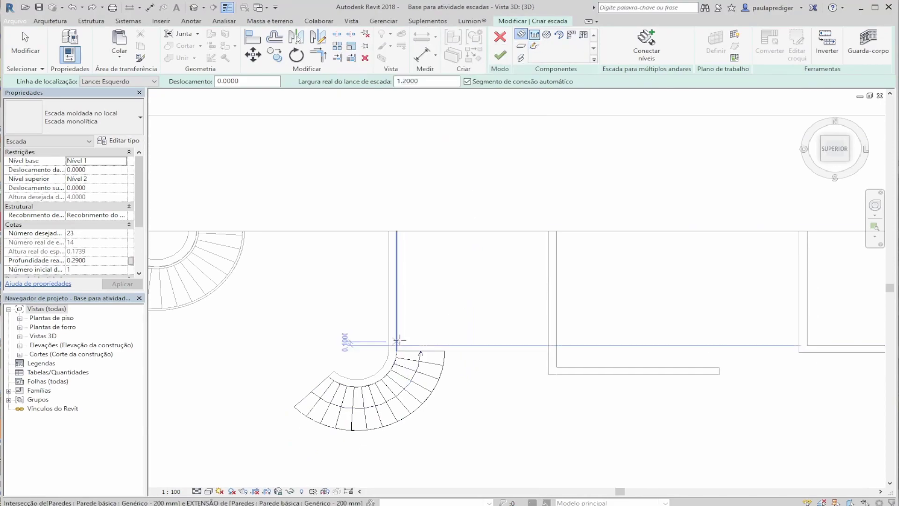
{"action": "scroll", "coordinate": [399, 335], "scroll_direction": "up", "scroll_amount": 5}
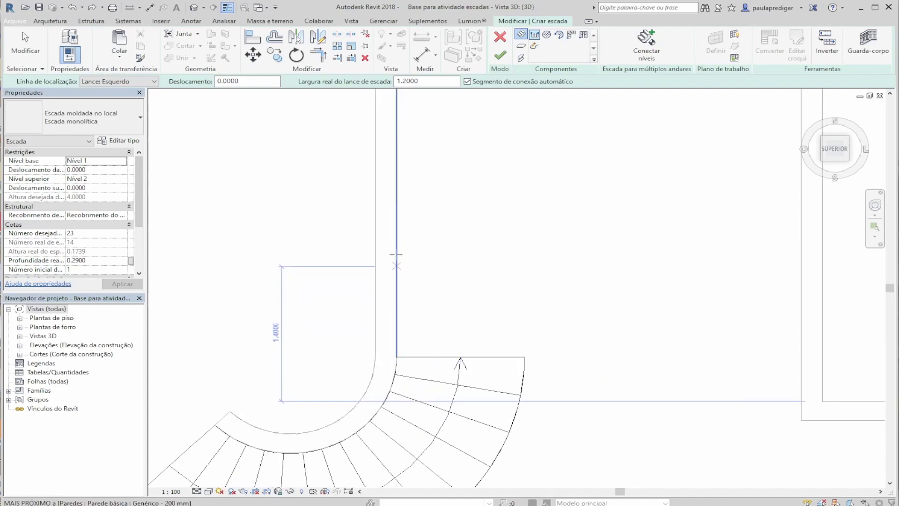
{"action": "left_click", "coordinate": [396, 283]}
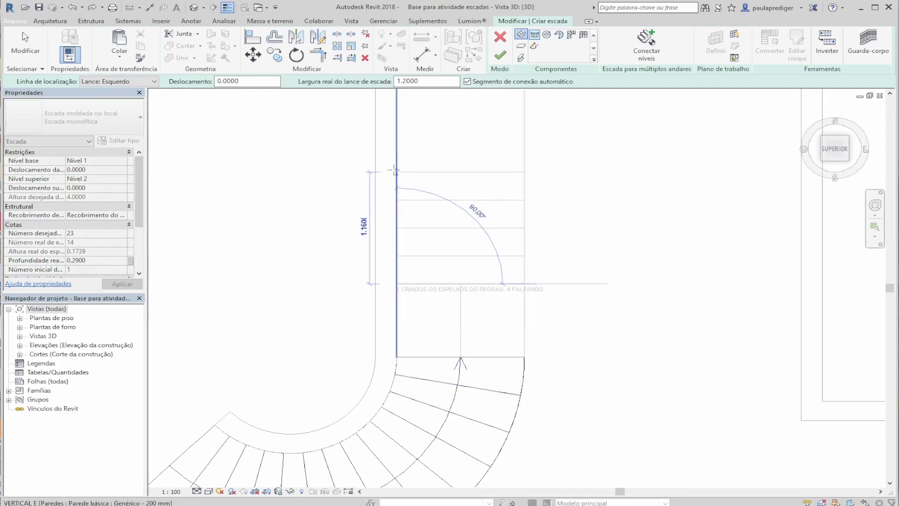
{"action": "middle_click_drag", "start_coordinate": [399, 174], "coordinate": [338, 266]}
{"action": "scroll", "coordinate": [337, 227], "scroll_direction": "down", "scroll_amount": 1}
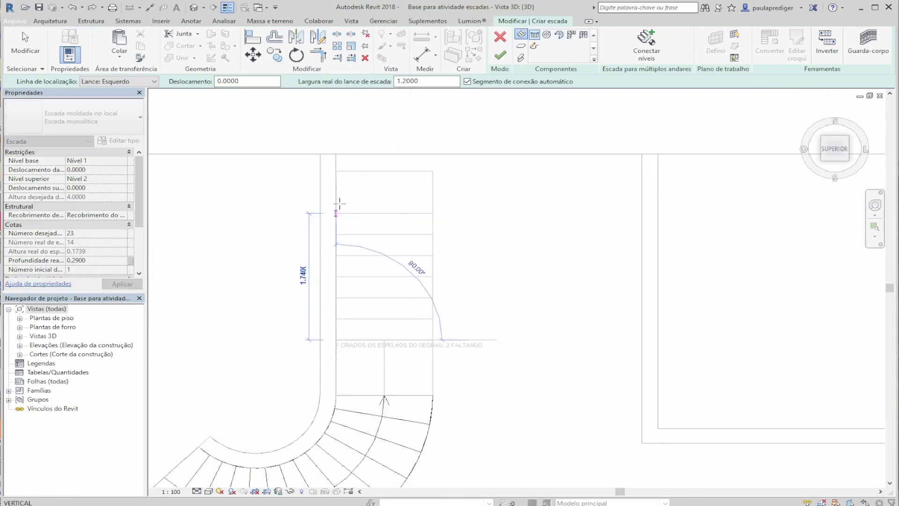
{"action": "left_click", "coordinate": [336, 161]}
{"action": "key", "text": "Escape"}
Step: Align the upper end of the straight run with the edge of the concrete beam
{"action": "left_click", "coordinate": [414, 305]}
{"action": "scroll", "coordinate": [362, 171], "scroll_direction": "up", "scroll_amount": 1}
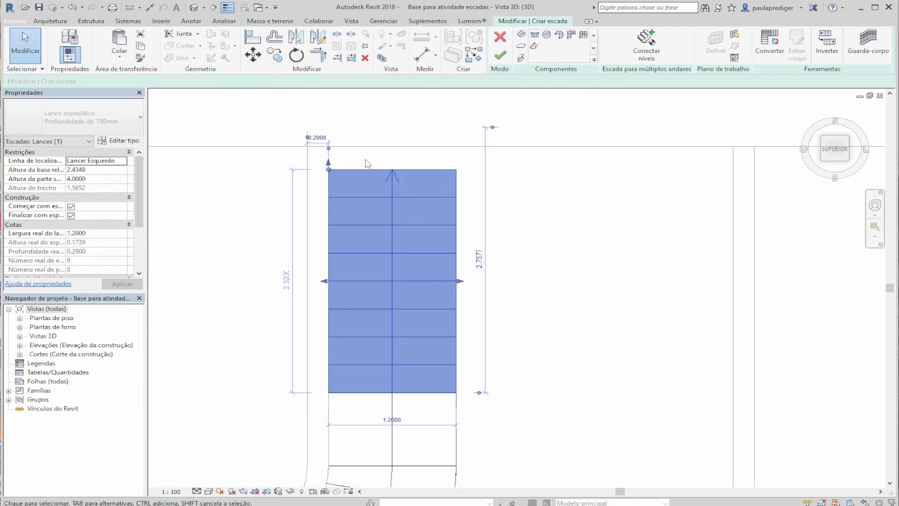
{"action": "key", "text": "Escape"}
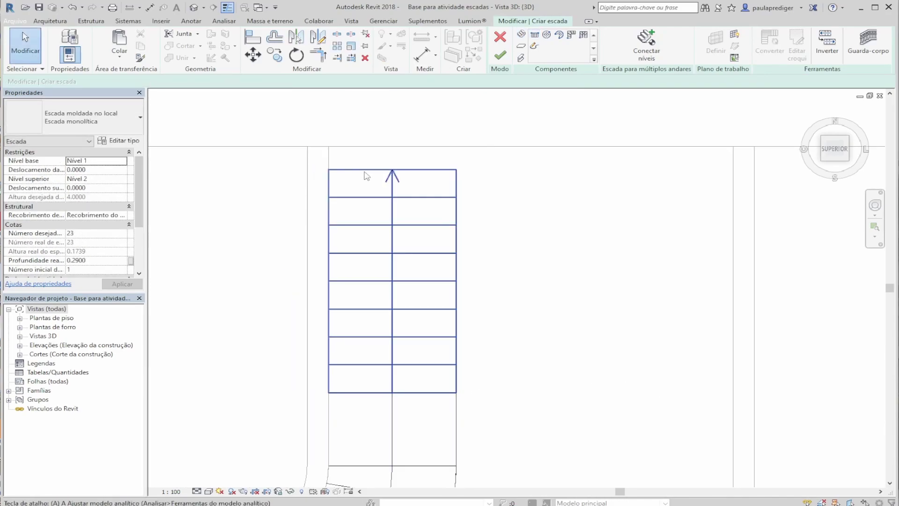
{"action": "key", "text": "a"}
{"action": "key", "text": "l"}
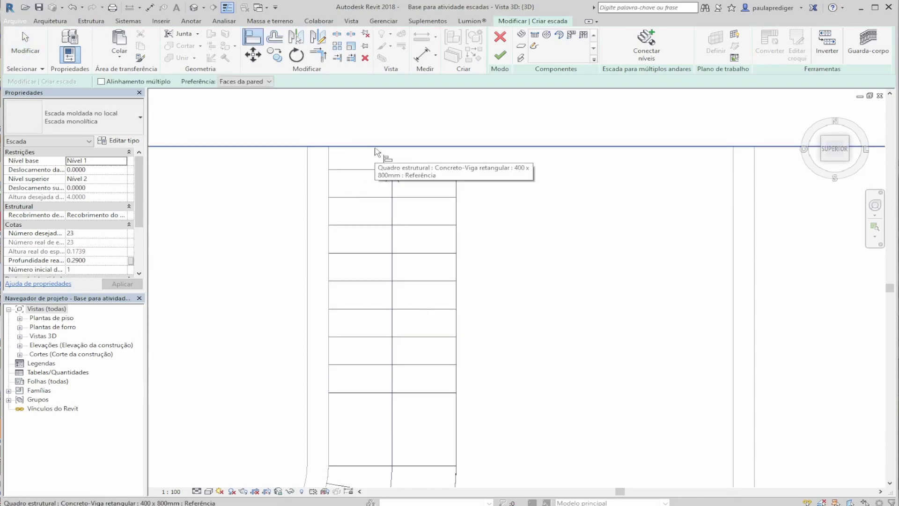
{"action": "left_click", "coordinate": [375, 147]}
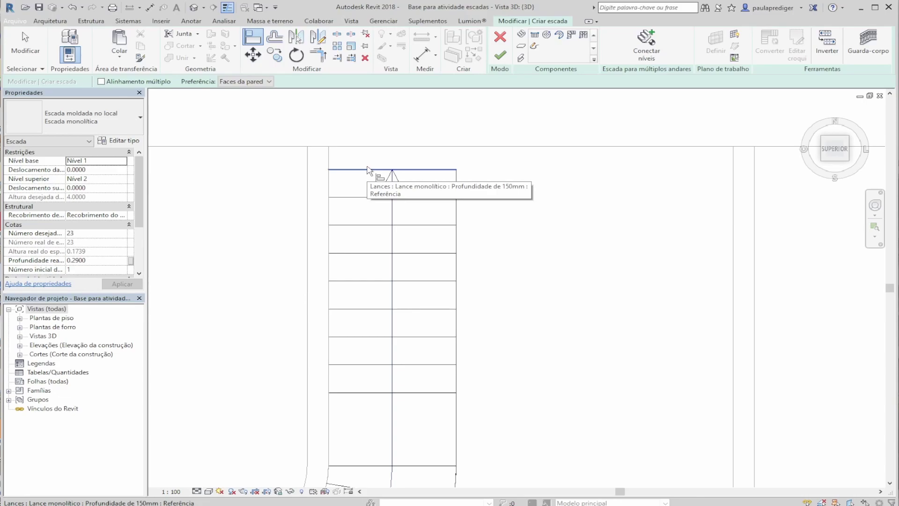
{"action": "left_click", "coordinate": [369, 169]}
{"action": "scroll", "coordinate": [441, 281], "scroll_direction": "down", "scroll_amount": 2}
{"action": "key", "text": "Escape"}
{"action": "left_click", "coordinate": [437, 294]}
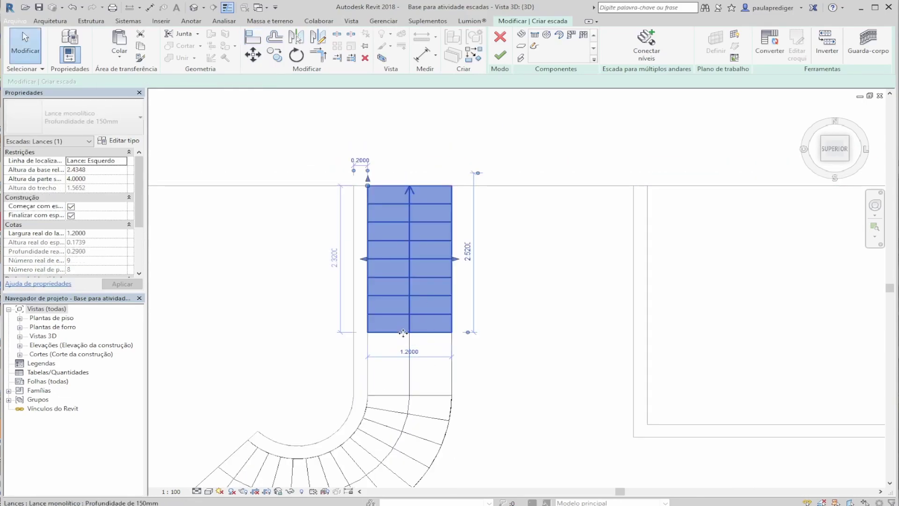
{"action": "left_click", "coordinate": [515, 311]}
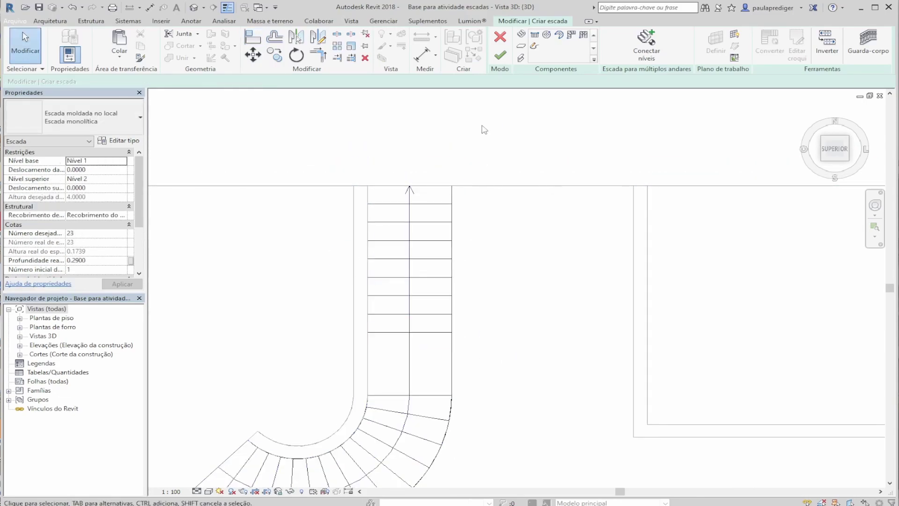
Step: Check the J-shaped stair in 3D, finish it and dismiss the warning
{"action": "scroll", "coordinate": [446, 259], "scroll_direction": "down", "scroll_amount": 2}
{"action": "left_click", "coordinate": [445, 259]}
{"action": "middle_click_drag", "start_coordinate": [473, 384], "coordinate": [300, 285], "text": "shift"}
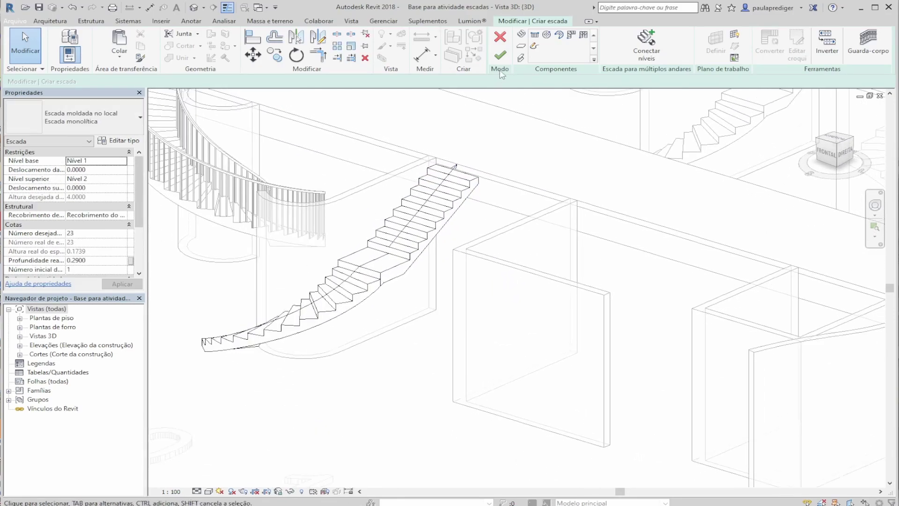
{"action": "left_click", "coordinate": [501, 56]}
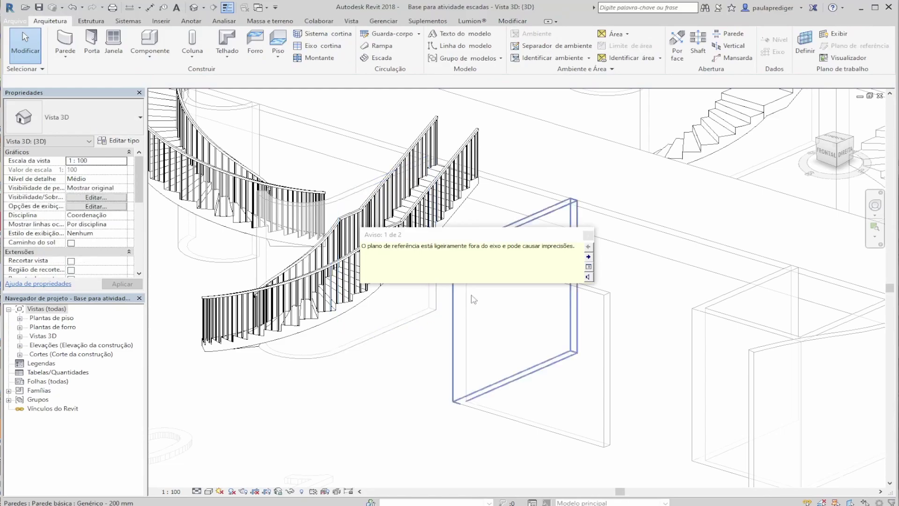
{"action": "left_click", "coordinate": [588, 235]}
Step: Examine the finished L-shaped winder stair marked 11 in plan and compare it with the matching L-shaped wall that has no stair
{"action": "middle_click_drag", "start_coordinate": [538, 291], "coordinate": [479, 252], "text": "shift"}
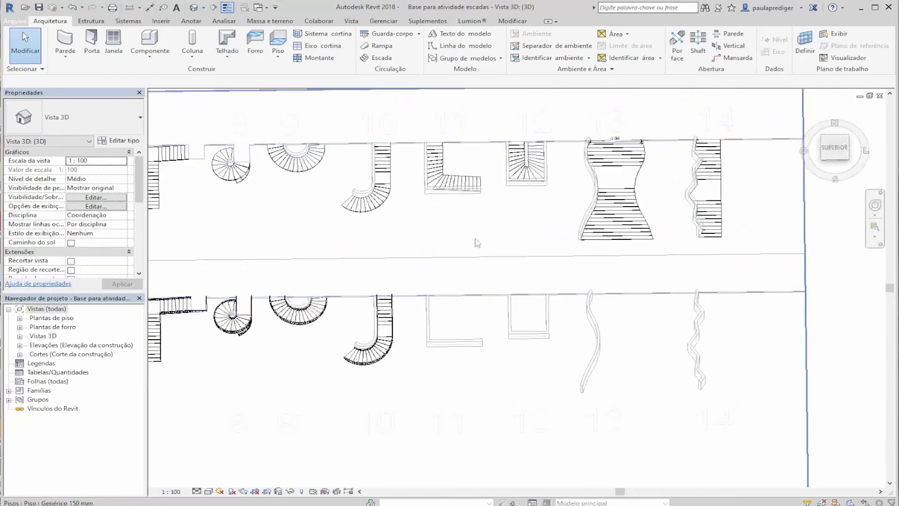
{"action": "left_click", "coordinate": [829, 149]}
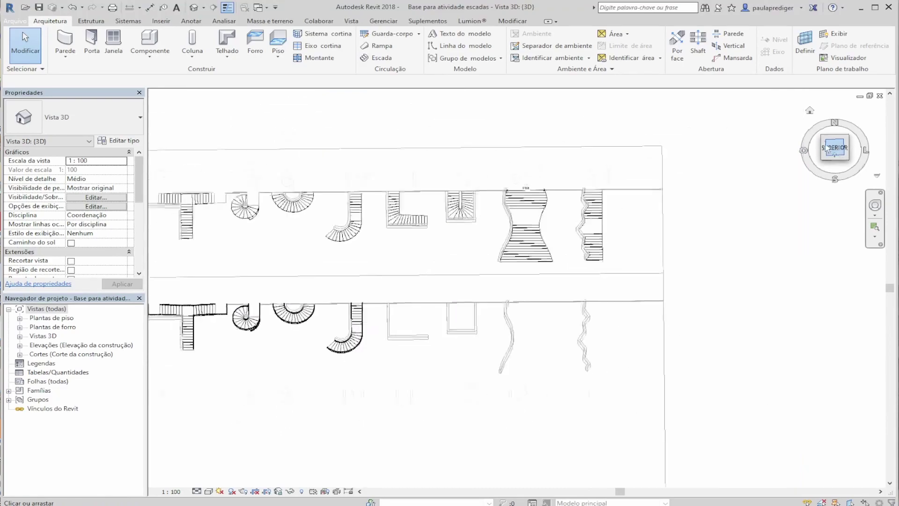
{"action": "scroll", "coordinate": [608, 255], "scroll_direction": "up", "scroll_amount": 5}
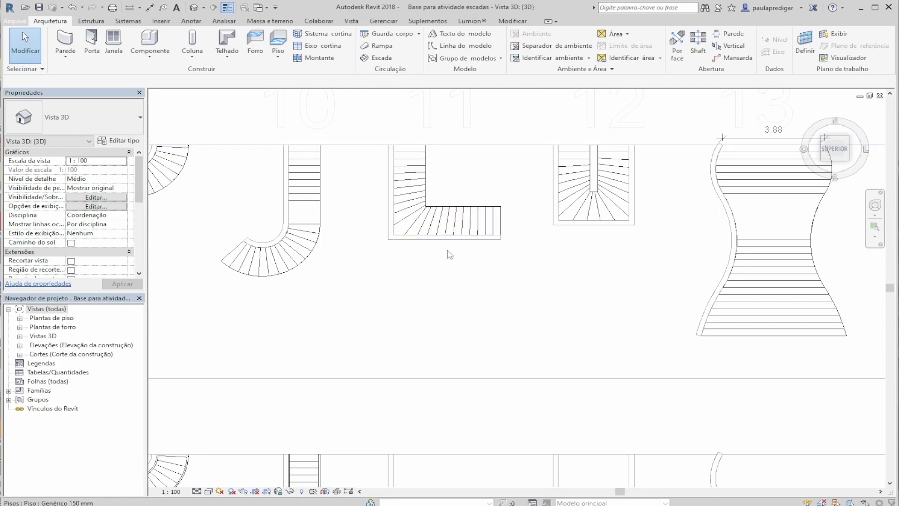
{"action": "scroll", "coordinate": [452, 249], "scroll_direction": "down", "scroll_amount": 1}
{"action": "middle_click_drag", "start_coordinate": [551, 309], "coordinate": [525, 260]}
{"action": "middle_click_drag", "start_coordinate": [492, 414], "coordinate": [478, 367]}
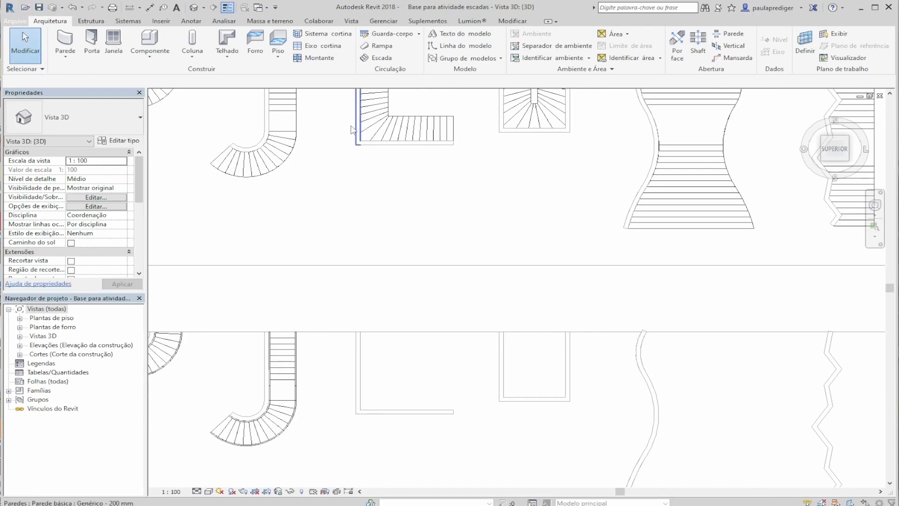
{"action": "middle_click_drag", "start_coordinate": [451, 290], "coordinate": [441, 325]}
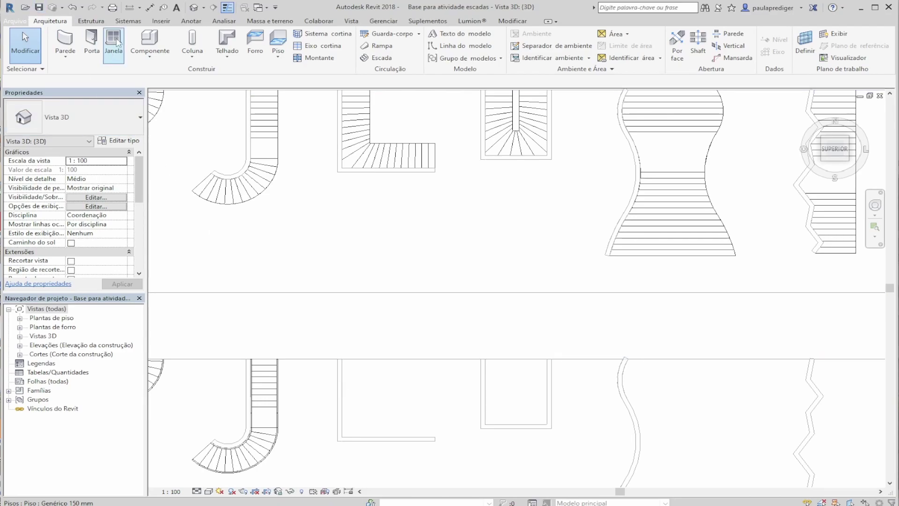
Step: Place an L-shaped winder stair with 0.2900 tread depth along the empty L-shaped wall's inner faces, starting at the free end of its horizontal leg
{"action": "left_click", "coordinate": [382, 58]}
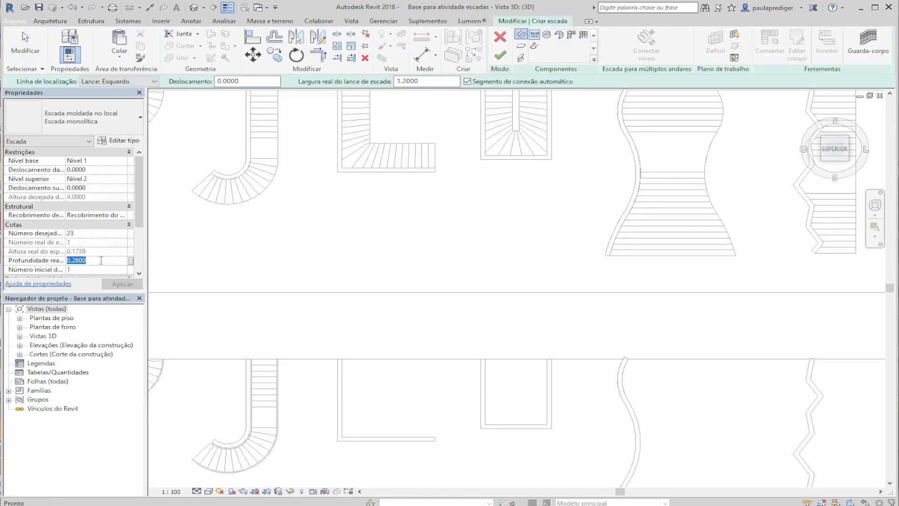
{"action": "key", "text": "Return"}
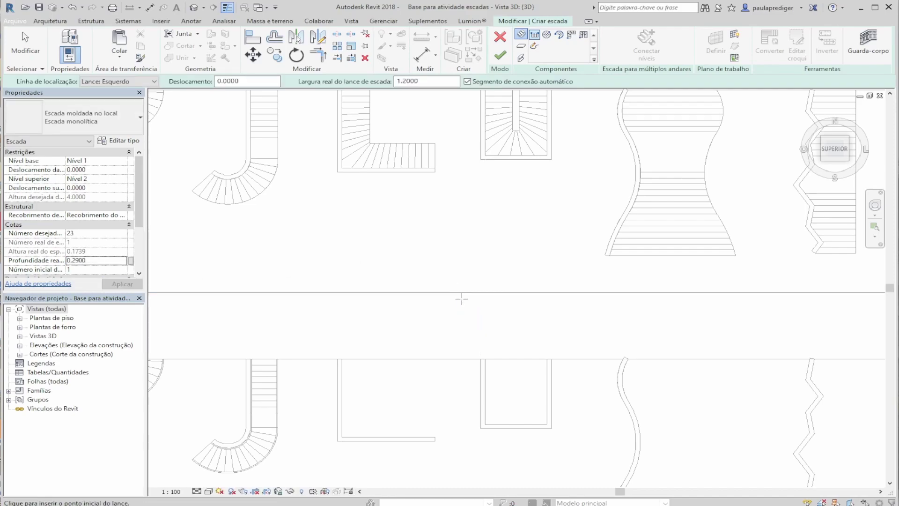
{"action": "left_click", "coordinate": [572, 36]}
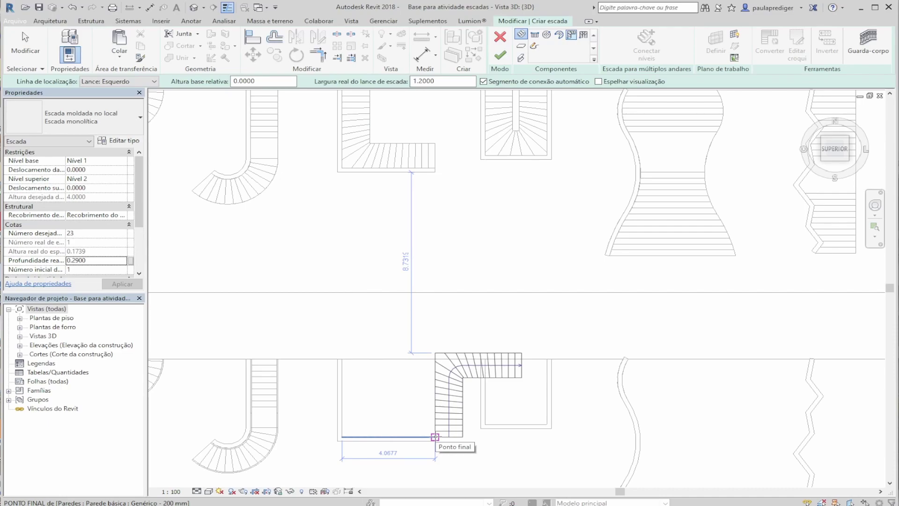
{"action": "key", "text": "space"}
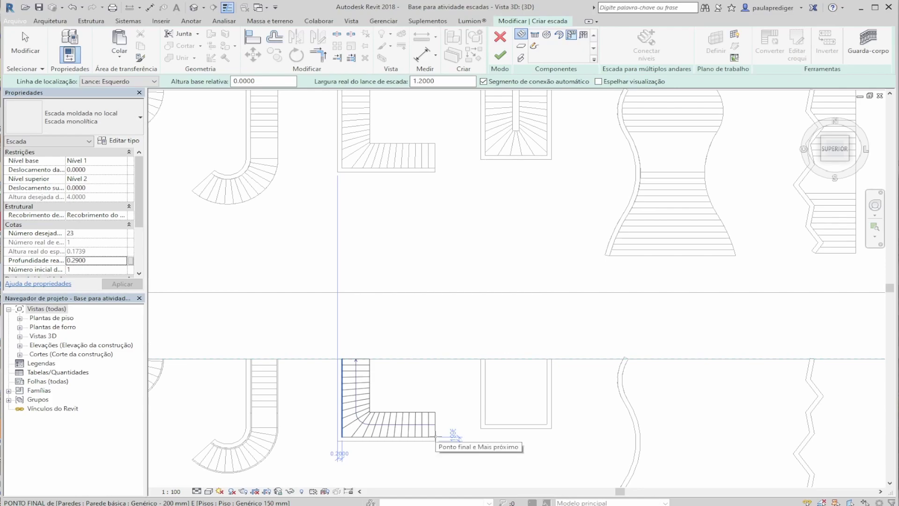
{"action": "left_click", "coordinate": [435, 436]}
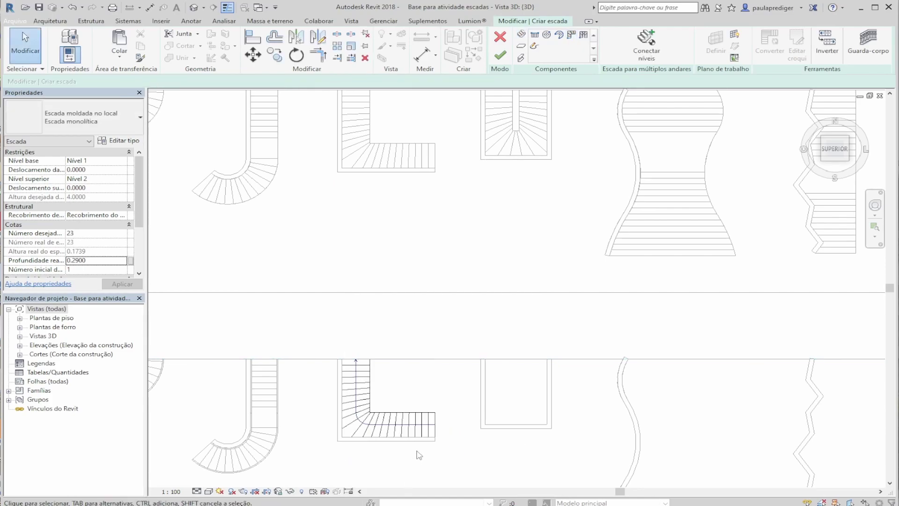
Step: Check the L-shaped winder stair in 3D, finish it and return to the top view
{"action": "middle_click_drag", "start_coordinate": [400, 440], "coordinate": [510, 118], "text": "shift"}
{"action": "middle_click_drag", "start_coordinate": [419, 384], "coordinate": [430, 257]}
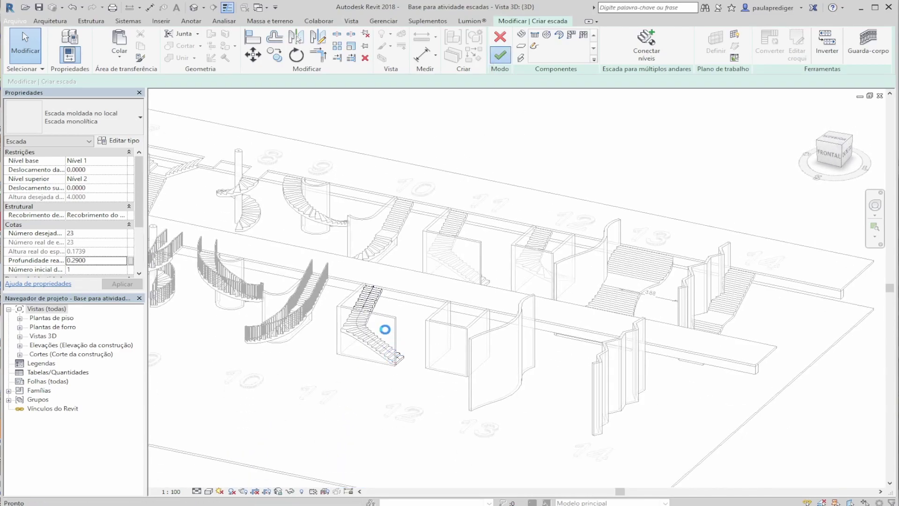
{"action": "left_click", "coordinate": [835, 138]}
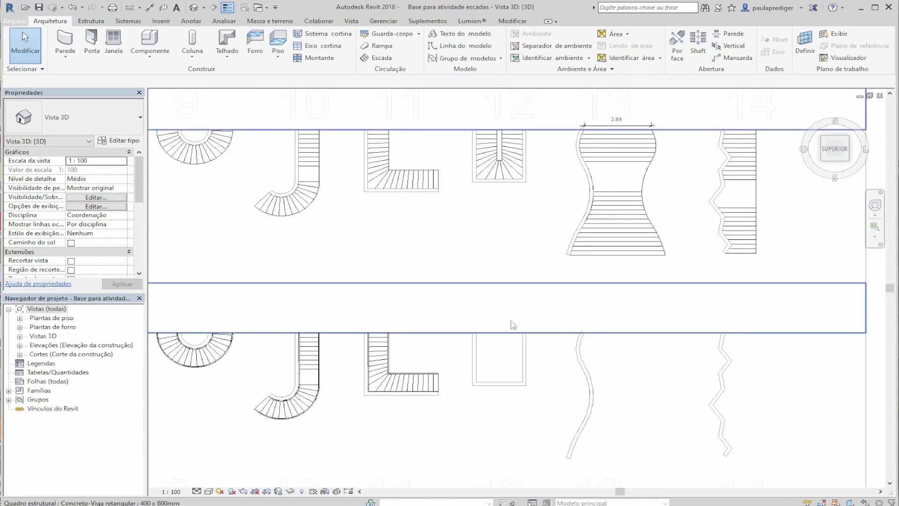
Step: Place a U-shaped winder stair with 0.2900 tread depth inside the empty U-shaped wall, starting where its right inner face meets the beam
{"action": "left_click", "coordinate": [377, 57]}
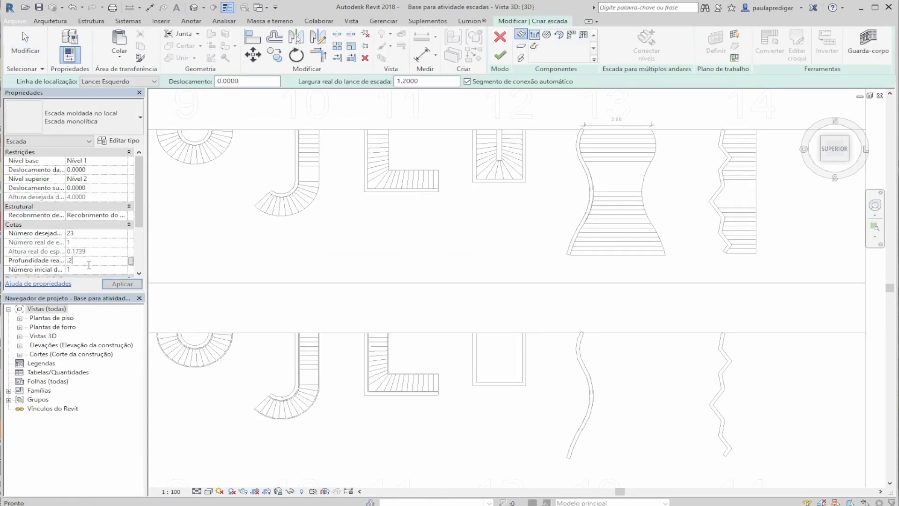
{"action": "key", "text": "Return"}
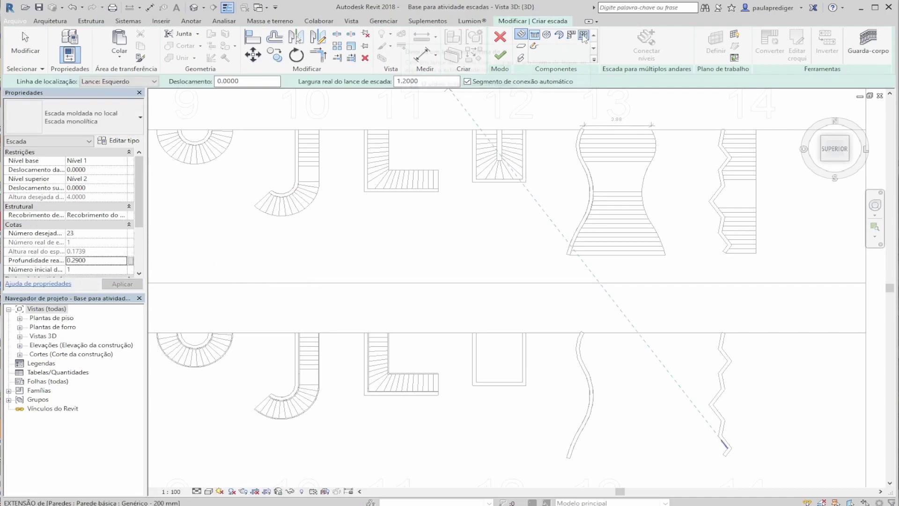
{"action": "left_click", "coordinate": [583, 35]}
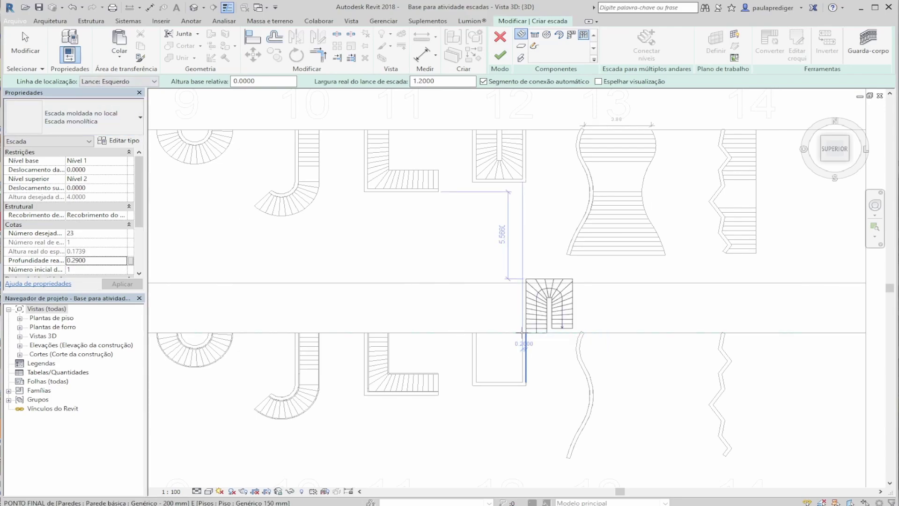
{"action": "scroll", "coordinate": [523, 333], "scroll_direction": "up", "scroll_amount": 4}
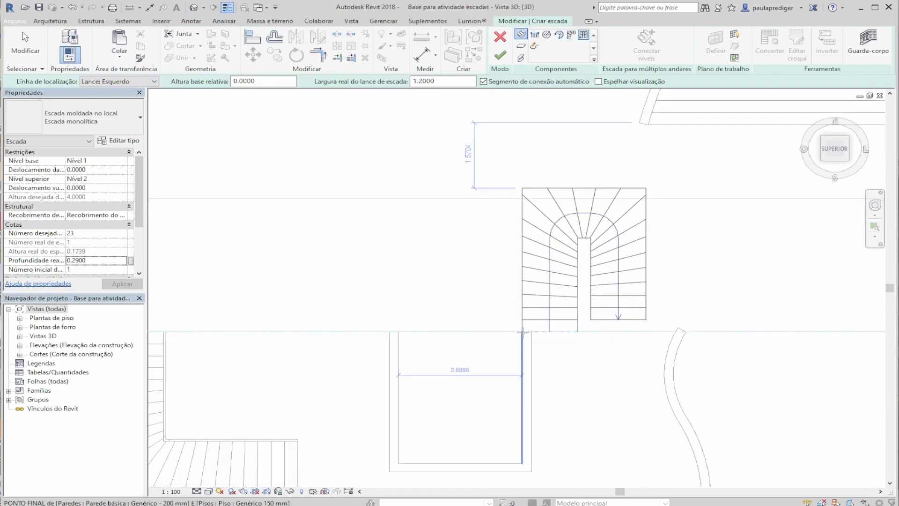
{"action": "key", "text": "space"}
{"action": "key", "text": "space"}
{"action": "key", "text": "space"}
{"action": "key", "text": "space"}
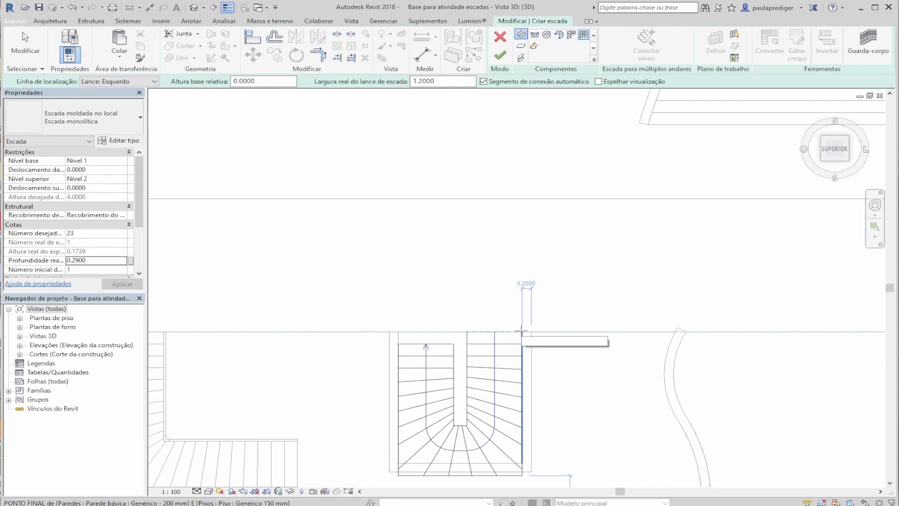
{"action": "scroll", "coordinate": [521, 330], "scroll_direction": "down", "scroll_amount": 4}
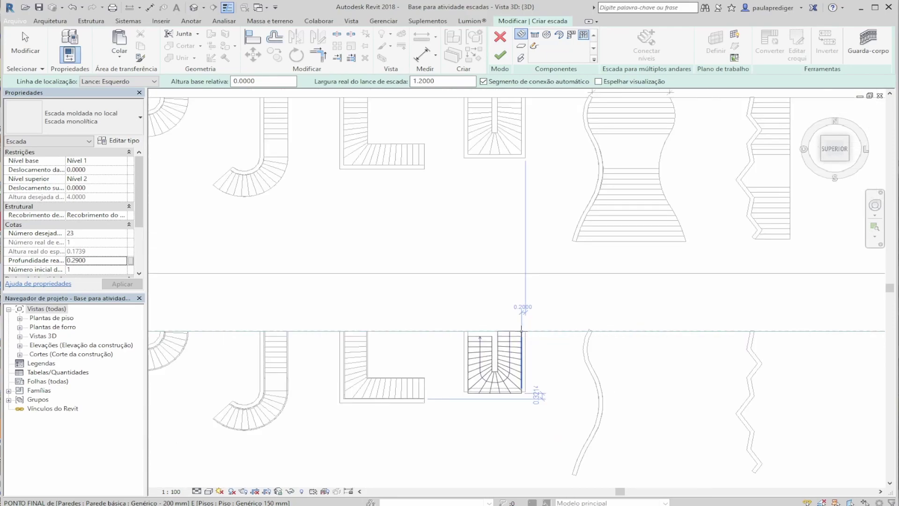
{"action": "left_click", "coordinate": [521, 330]}
{"action": "key", "text": "Escape"}
Step: Align the upper end of the U-shaped winder stair with the edge of the concrete beam
{"action": "scroll", "coordinate": [543, 373], "scroll_direction": "up", "scroll_amount": 4}
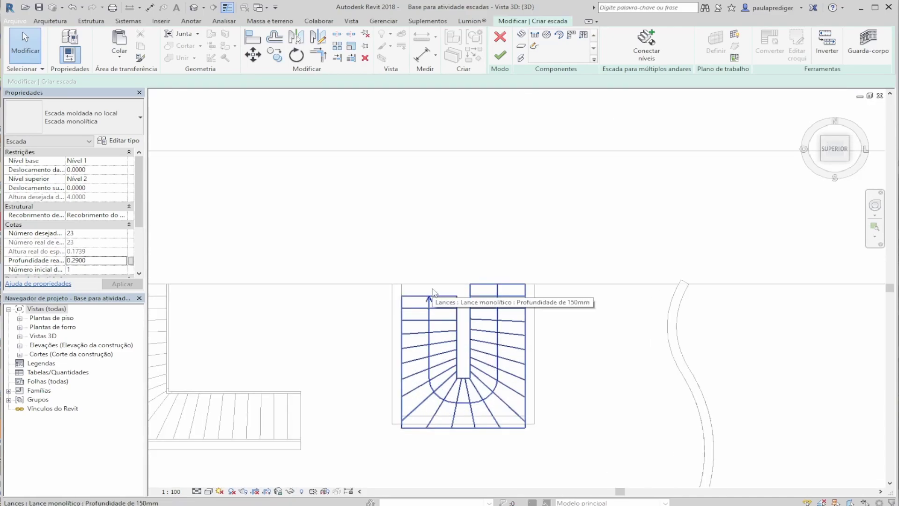
{"action": "scroll", "coordinate": [426, 293], "scroll_direction": "up", "scroll_amount": 1}
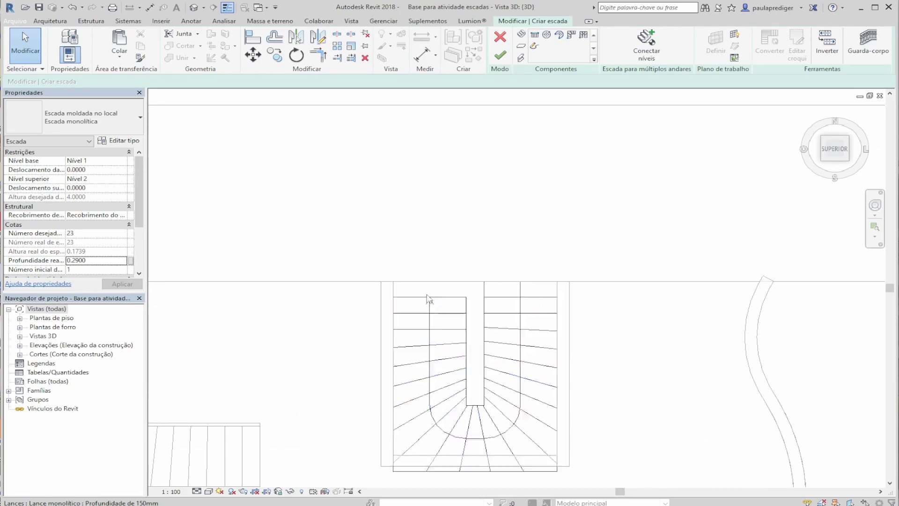
{"action": "key", "text": "a"}
{"action": "key", "text": "l"}
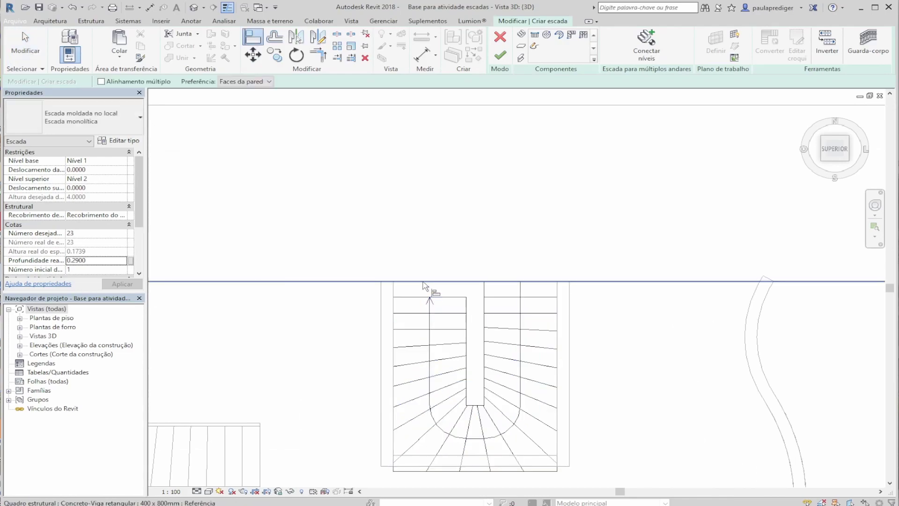
{"action": "key", "text": "Escape"}
Step: Check the U-shaped winder stair in 3D and finish it
{"action": "scroll", "coordinate": [474, 290], "scroll_direction": "down", "scroll_amount": 2}
{"action": "left_click", "coordinate": [478, 307]}
{"action": "middle_click_drag", "start_coordinate": [479, 307], "coordinate": [550, 336], "text": "shift"}
{"action": "left_click", "coordinate": [432, 261]}
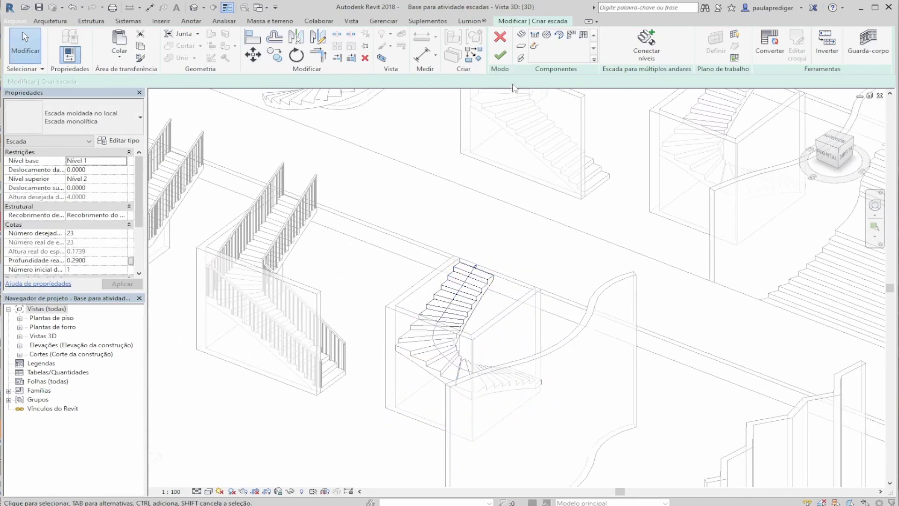
{"action": "left_click", "coordinate": [500, 56]}
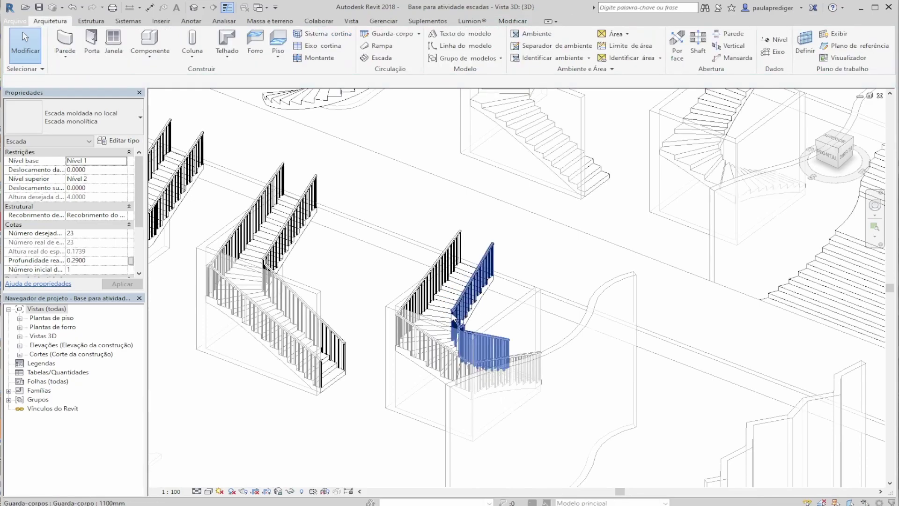
Step: Examine the whole row of newly built stairs in 3D and compare it with the row of finished examples
{"action": "scroll", "coordinate": [423, 355], "scroll_direction": "down", "scroll_amount": 2}
{"action": "middle_click_drag", "start_coordinate": [422, 354], "coordinate": [449, 352], "text": "shift"}
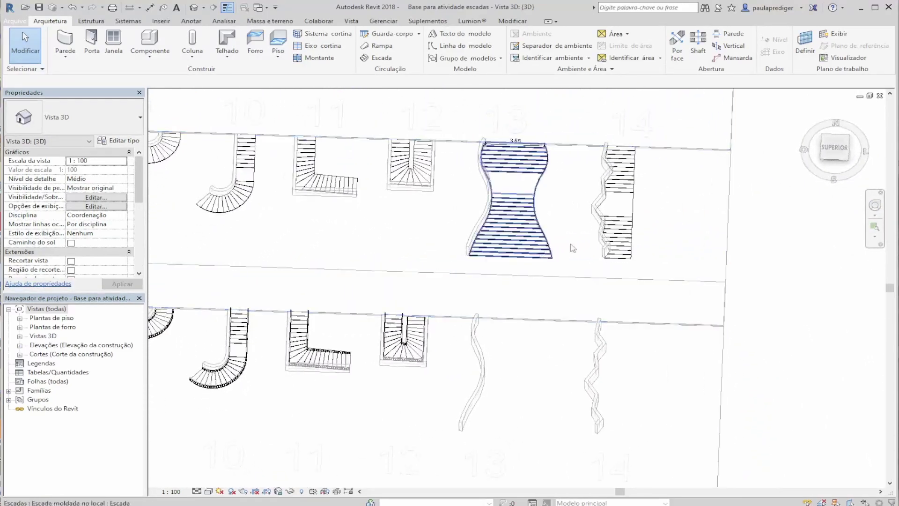
{"action": "middle_click_drag", "start_coordinate": [602, 312], "coordinate": [557, 288], "text": "shift"}
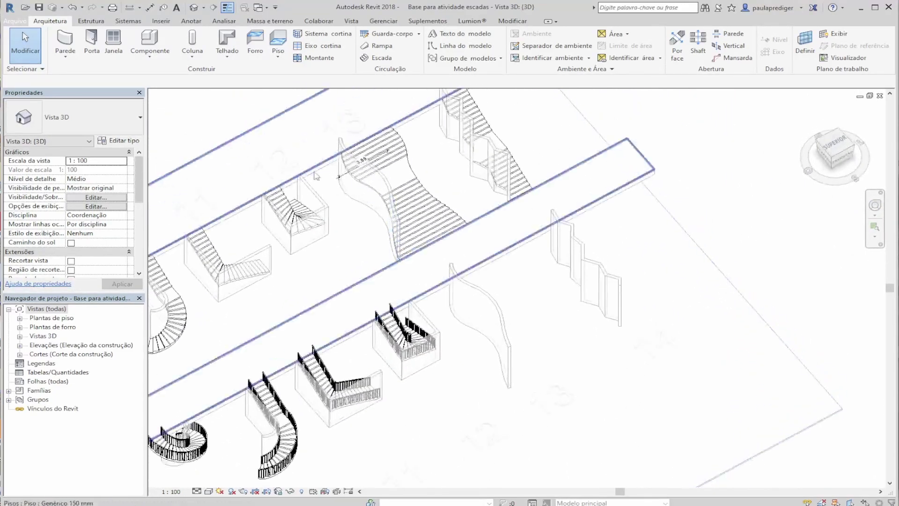
{"action": "middle_click_drag", "start_coordinate": [707, 312], "coordinate": [525, 307]}
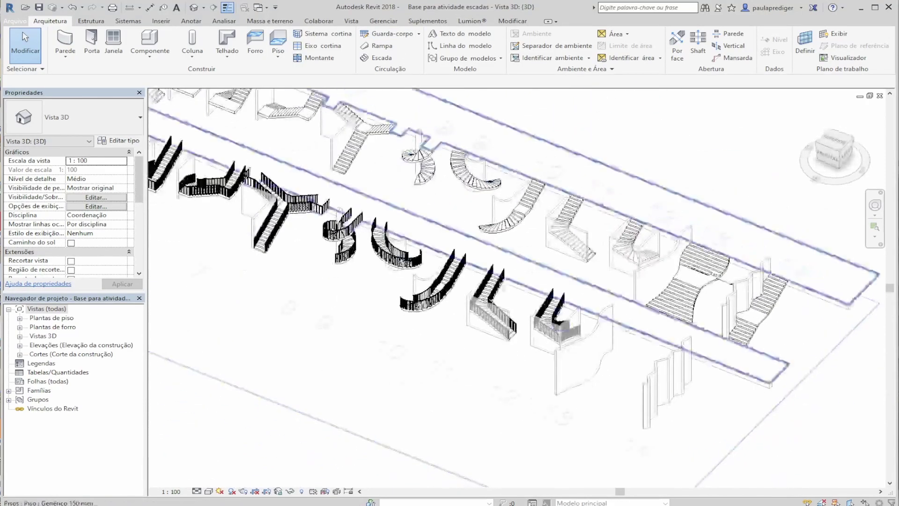
{"action": "middle_click_drag", "start_coordinate": [407, 335], "coordinate": [590, 338], "text": "shift"}
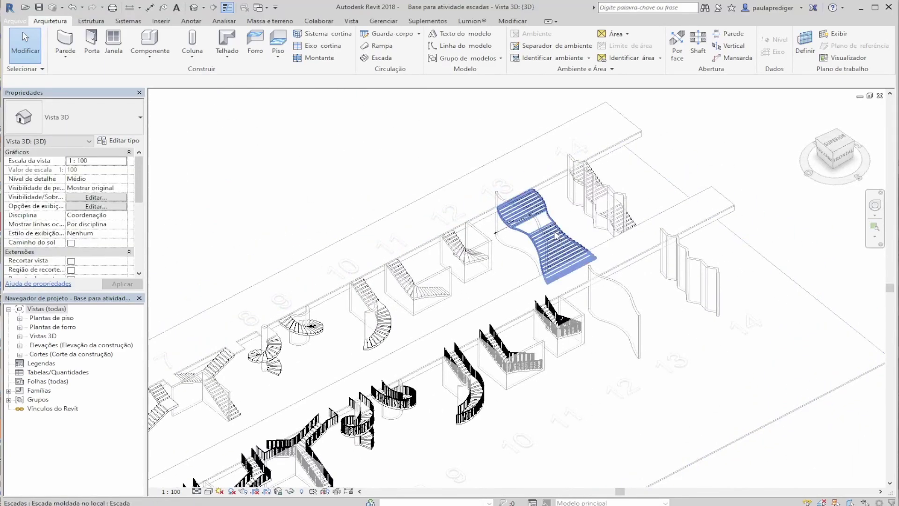
{"action": "scroll", "coordinate": [554, 233], "scroll_direction": "down", "scroll_amount": 2}
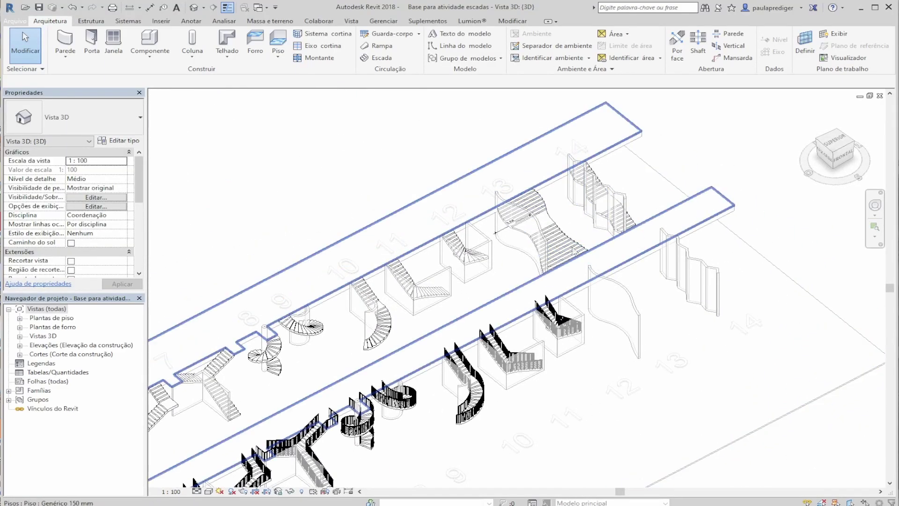
{"action": "middle_click_drag", "start_coordinate": [516, 373], "coordinate": [608, 320]}
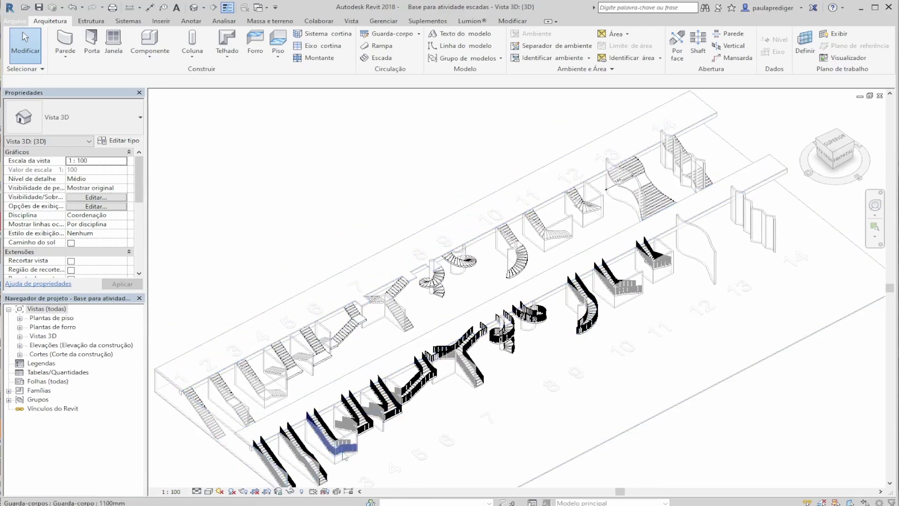
{"action": "middle_click_drag", "start_coordinate": [357, 421], "coordinate": [312, 342], "text": "shift"}
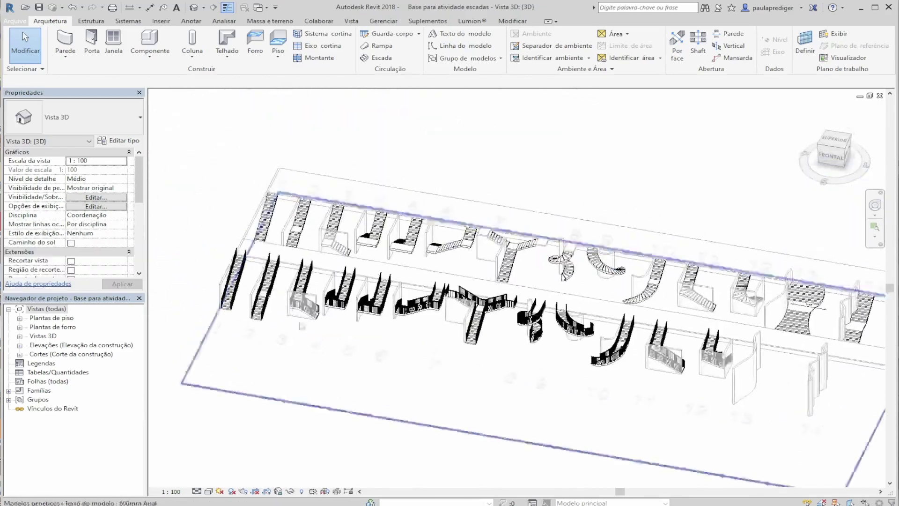
{"action": "middle_click_drag", "start_coordinate": [612, 351], "coordinate": [332, 339]}
Step: Examine the example stair marked 13 in plan, including its curved sides and landing, against the matching curved wall without a stair
{"action": "left_click", "coordinate": [836, 142]}
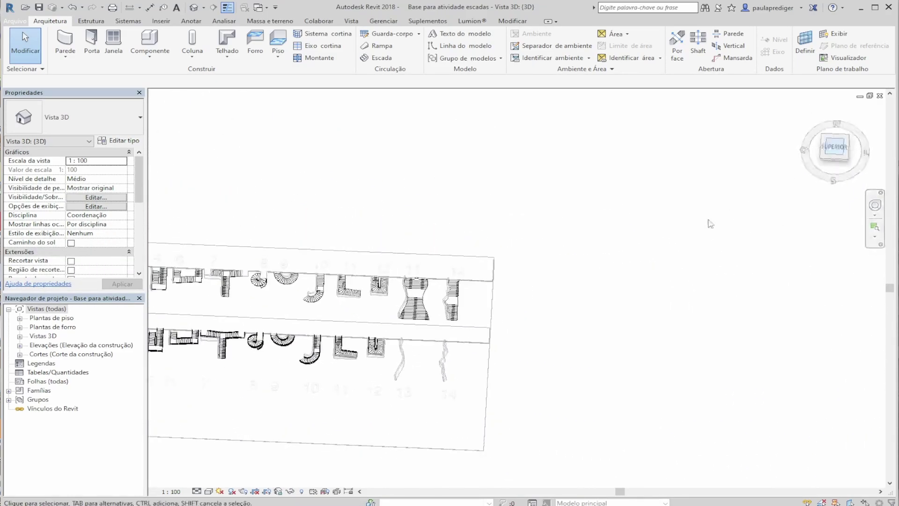
{"action": "scroll", "coordinate": [551, 270], "scroll_direction": "up", "scroll_amount": 3}
{"action": "middle_click_drag", "start_coordinate": [555, 261], "coordinate": [443, 271]}
{"action": "middle_click_drag", "start_coordinate": [421, 407], "coordinate": [336, 456]}
{"action": "scroll", "coordinate": [358, 398], "scroll_direction": "down", "scroll_amount": 2}
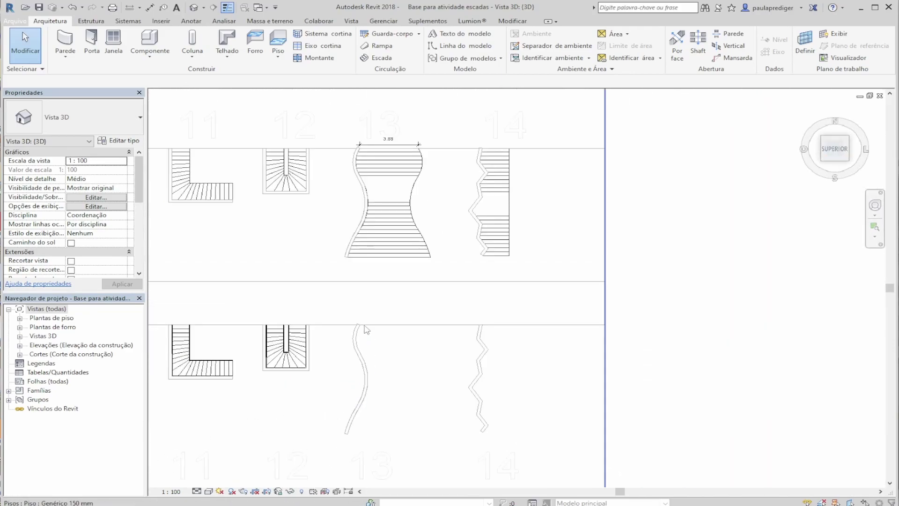
{"action": "scroll", "coordinate": [392, 245], "scroll_direction": "up", "scroll_amount": 4}
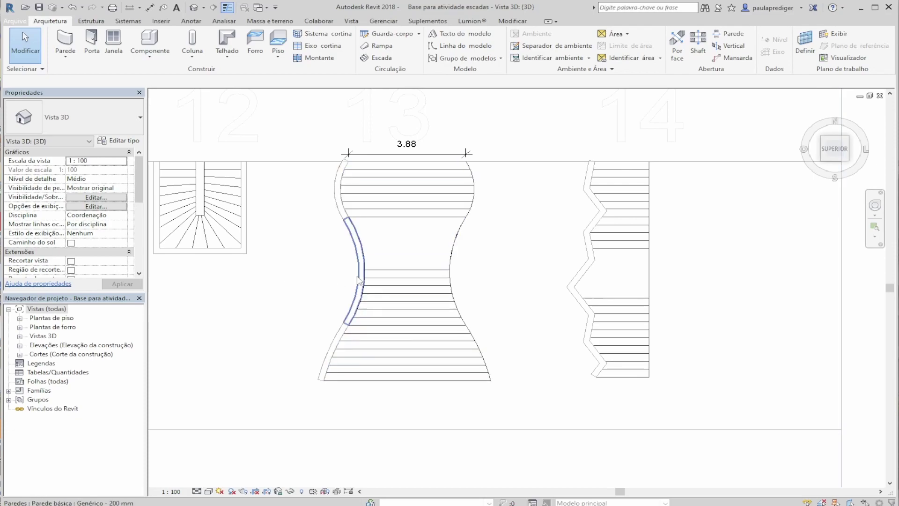
{"action": "scroll", "coordinate": [374, 285], "scroll_direction": "up", "scroll_amount": 6}
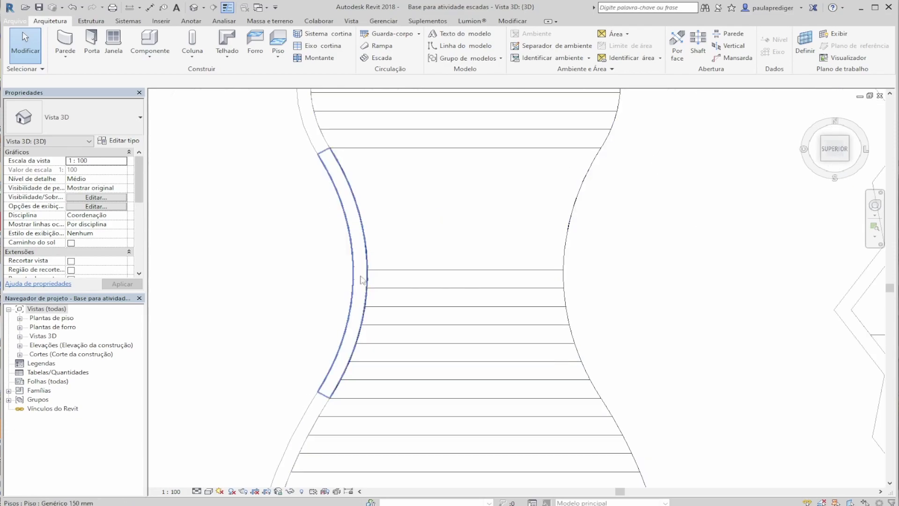
{"action": "scroll", "coordinate": [368, 272], "scroll_direction": "down", "scroll_amount": 3}
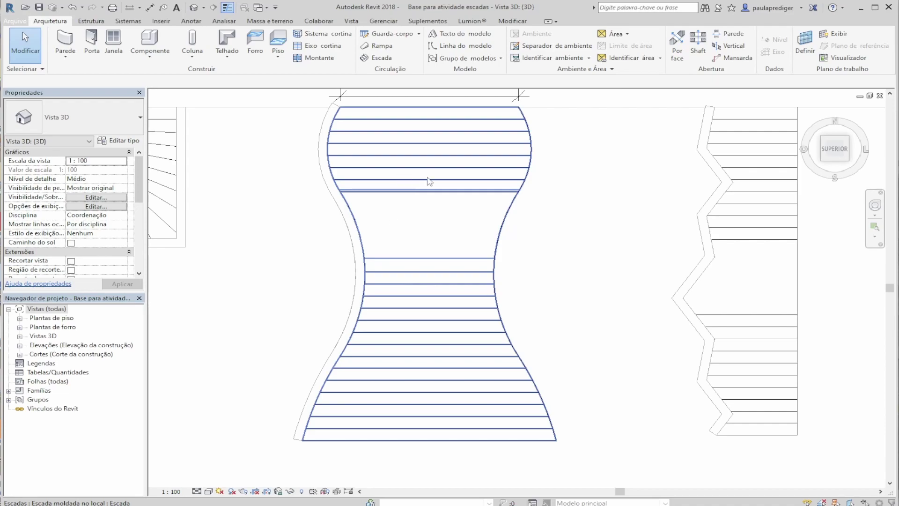
{"action": "scroll", "coordinate": [456, 356], "scroll_direction": "down", "scroll_amount": 2}
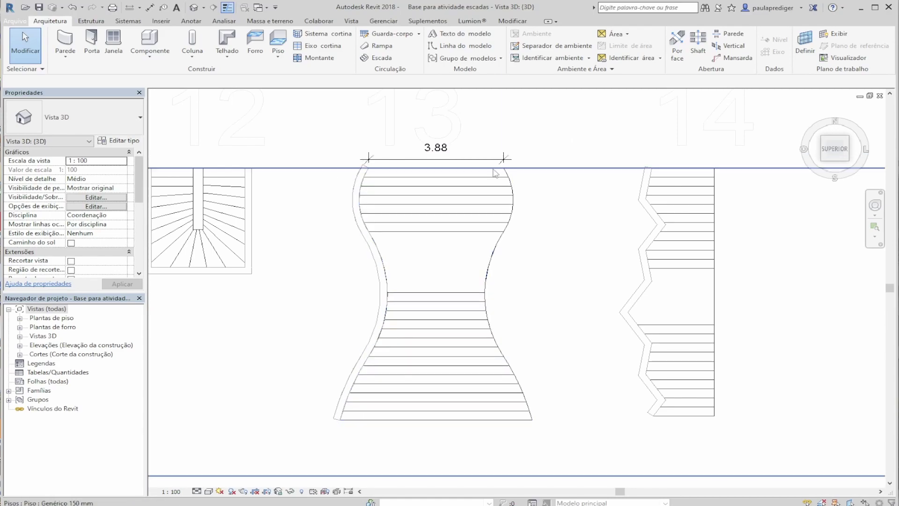
{"action": "scroll", "coordinate": [457, 261], "scroll_direction": "down", "scroll_amount": 3}
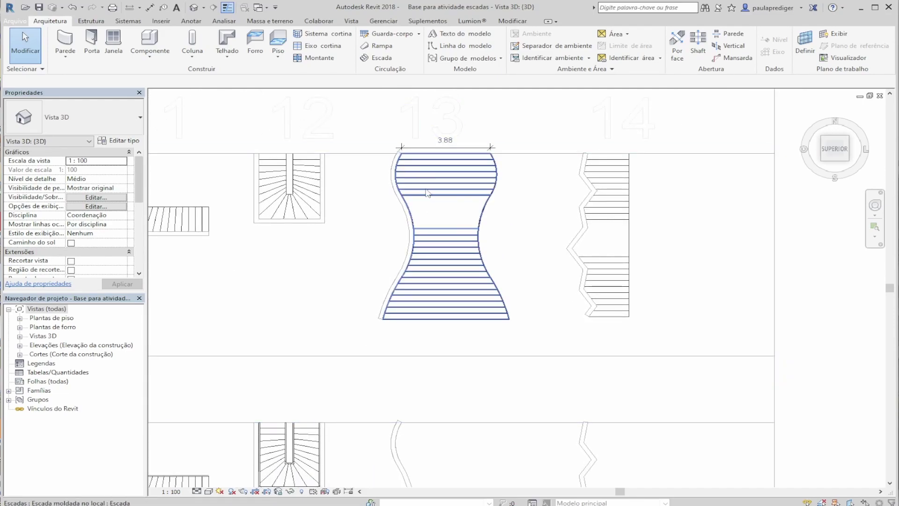
Step: Select the example stair marked 13 and inspect its flights, landing and curved edges in 3D
{"action": "left_click", "coordinate": [426, 192]}
{"action": "middle_click_drag", "start_coordinate": [459, 327], "coordinate": [359, 221], "text": "shift"}
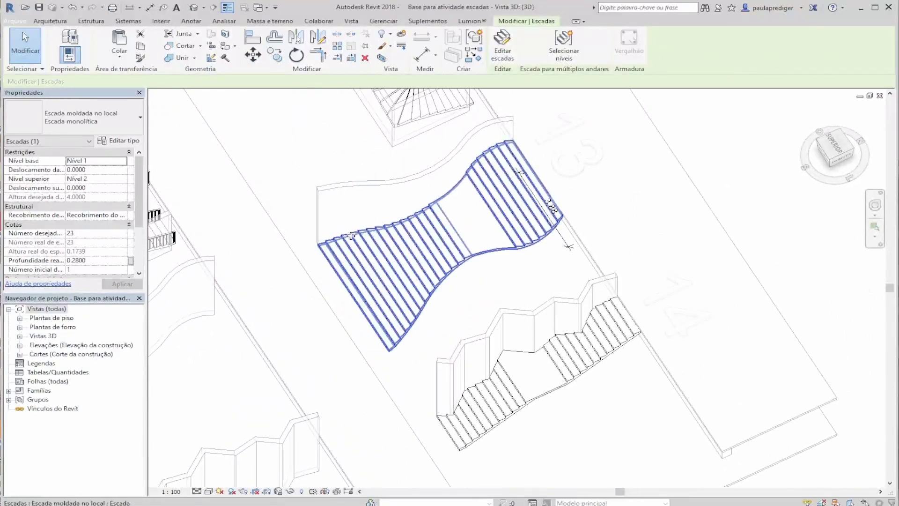
{"action": "key", "text": "Escape"}
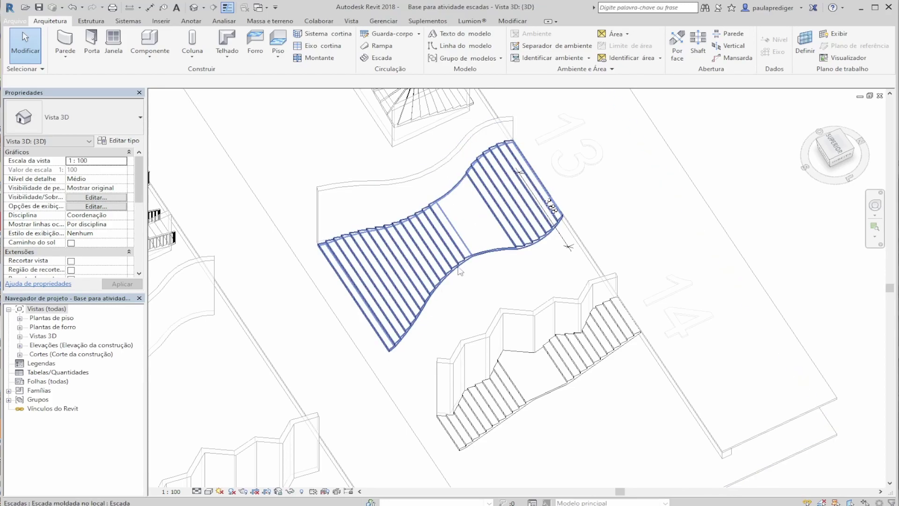
{"action": "left_click", "coordinate": [564, 224]}
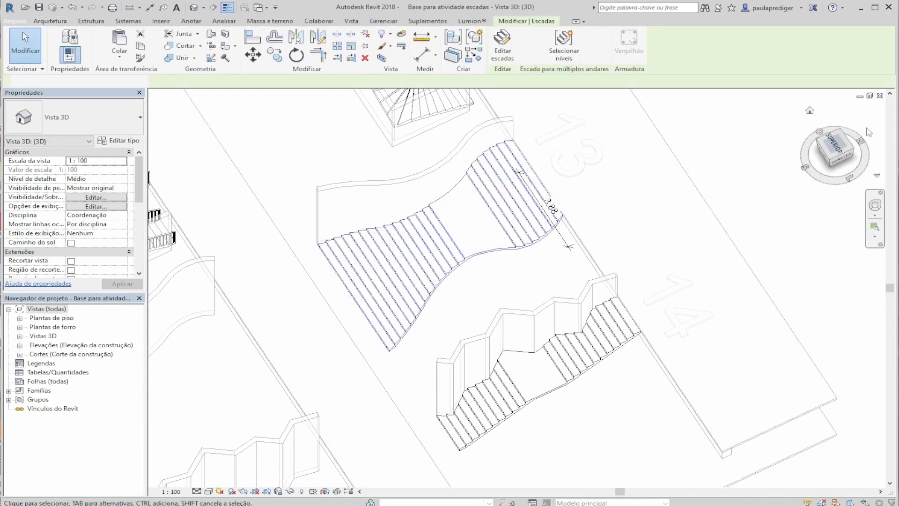
Step: Examine the example stair marked 13 from the top view and compare it with the matching curved wall without a stair
{"action": "left_click", "coordinate": [838, 149]}
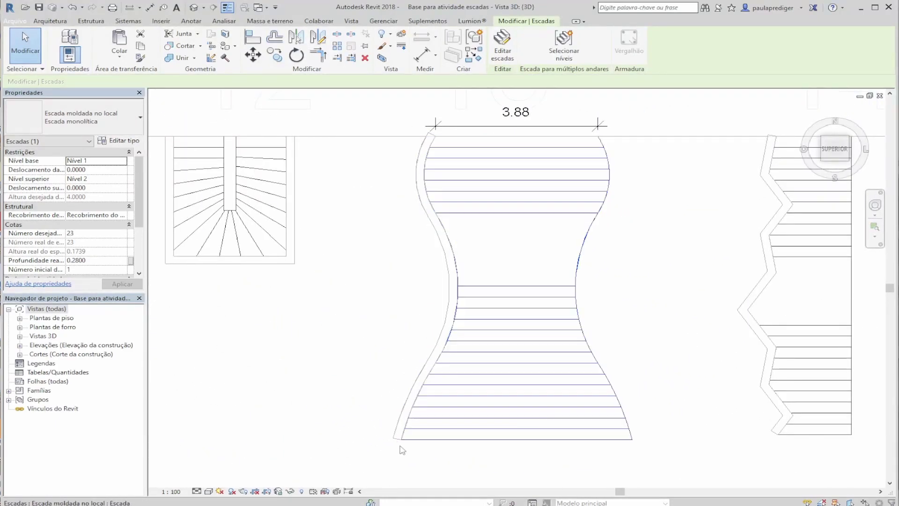
{"action": "left_click", "coordinate": [427, 464]}
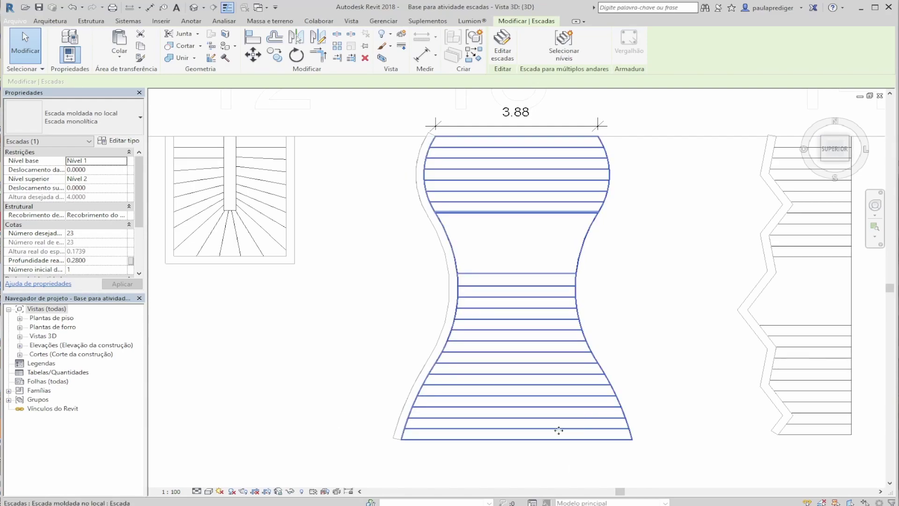
{"action": "scroll", "coordinate": [524, 397], "scroll_direction": "down", "scroll_amount": 6}
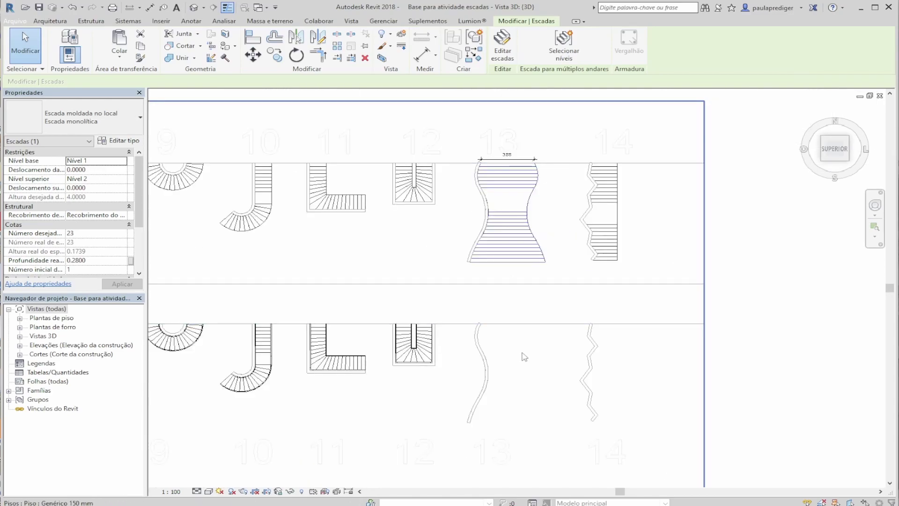
{"action": "left_click", "coordinate": [527, 330]}
{"action": "scroll", "coordinate": [474, 251], "scroll_direction": "up", "scroll_amount": 2}
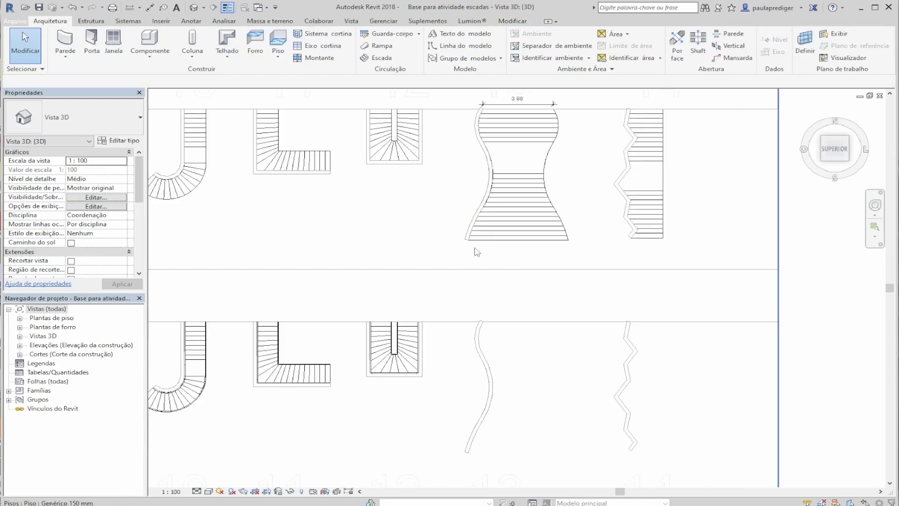
Step: Start a new stair and choose to create its run from a sketch
{"action": "left_click", "coordinate": [381, 62]}
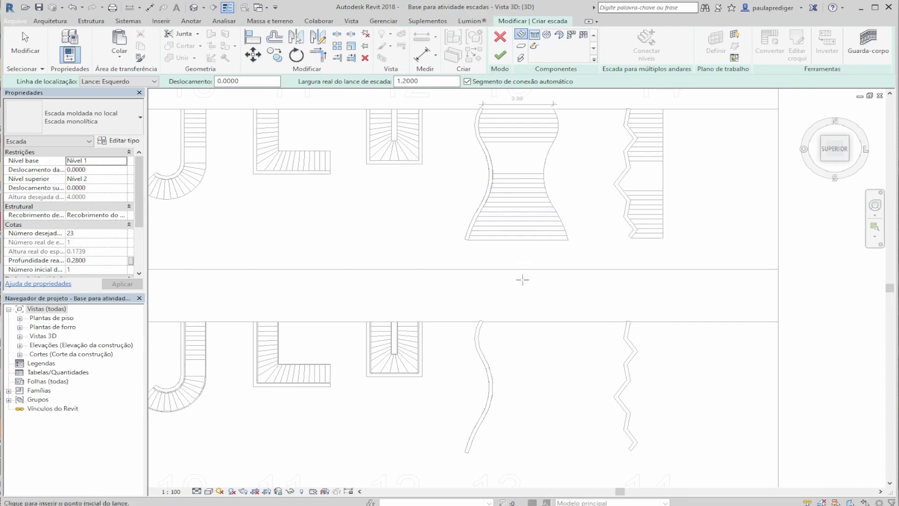
{"action": "left_click", "coordinate": [625, 111]}
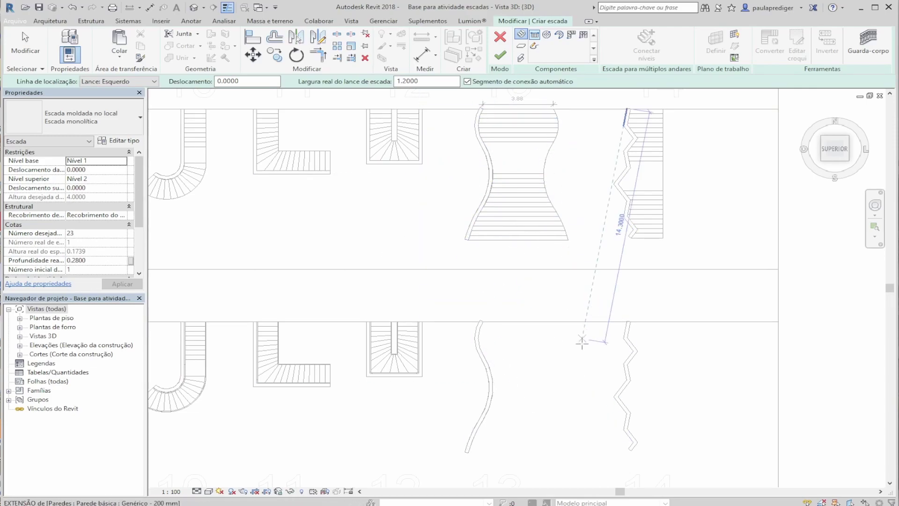
{"action": "middle_click_drag", "start_coordinate": [530, 386], "coordinate": [523, 371]}
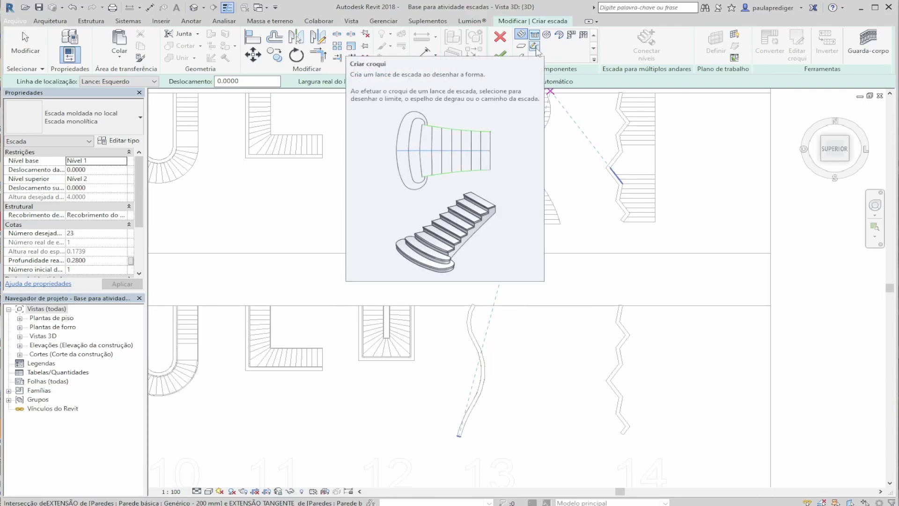
{"action": "left_click", "coordinate": [534, 46]}
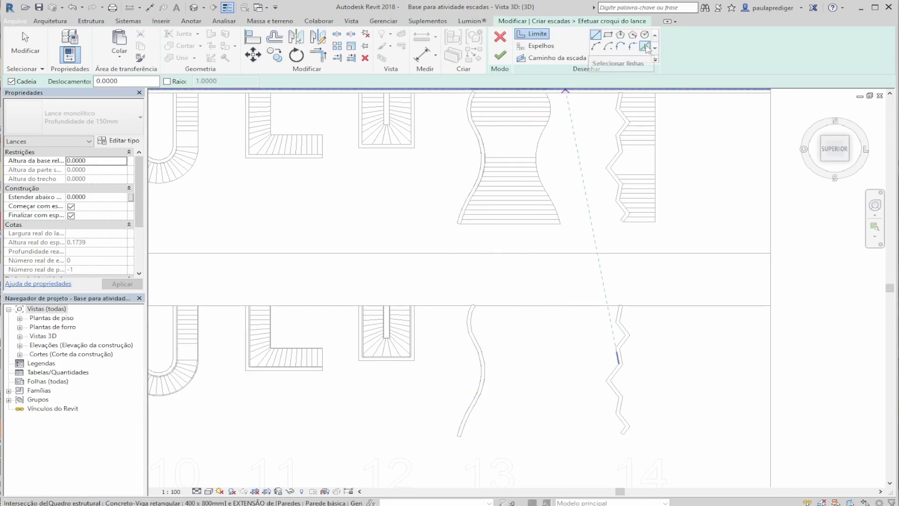
Step: Try sketching a trial run boundary of straight segments and an arc between walls 13 and 14, and delete it
{"action": "left_click", "coordinate": [645, 46]}
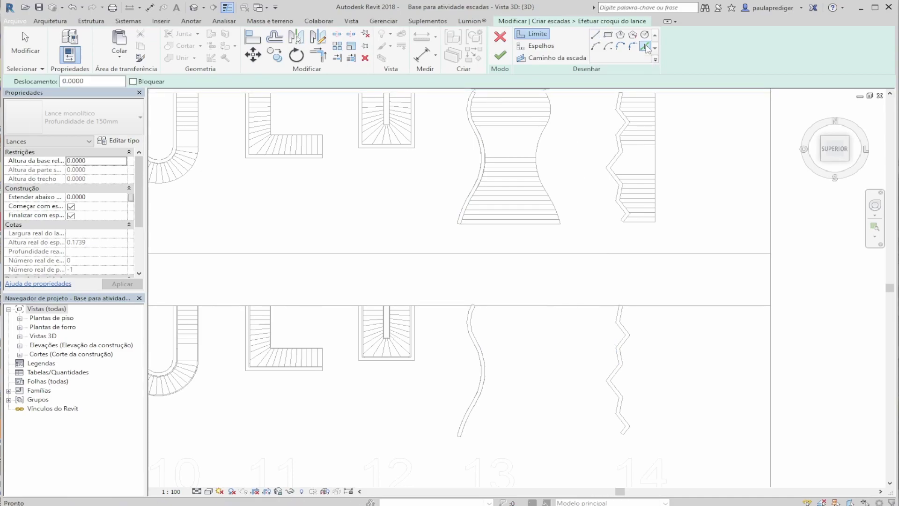
{"action": "left_click", "coordinate": [595, 36]}
{"action": "left_click", "coordinate": [532, 280]}
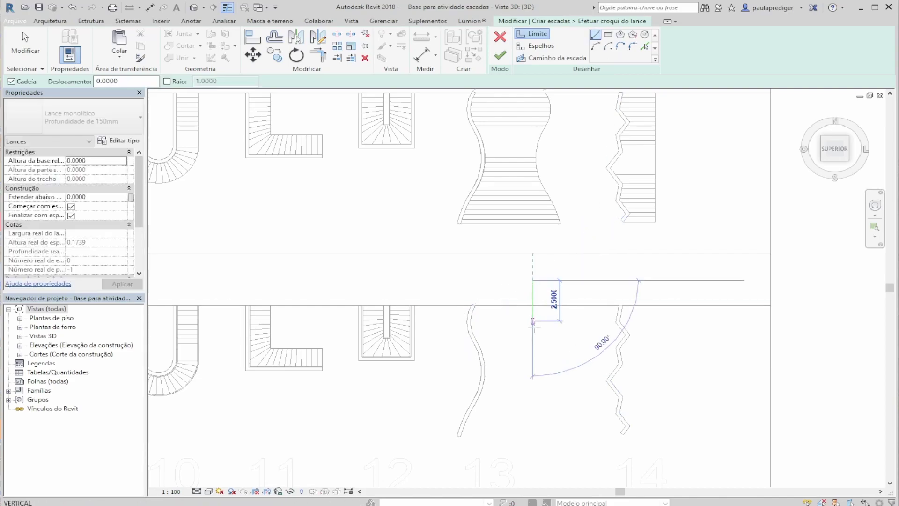
{"action": "left_click", "coordinate": [532, 356]}
{"action": "left_click", "coordinate": [518, 374]}
{"action": "left_click", "coordinate": [544, 398]}
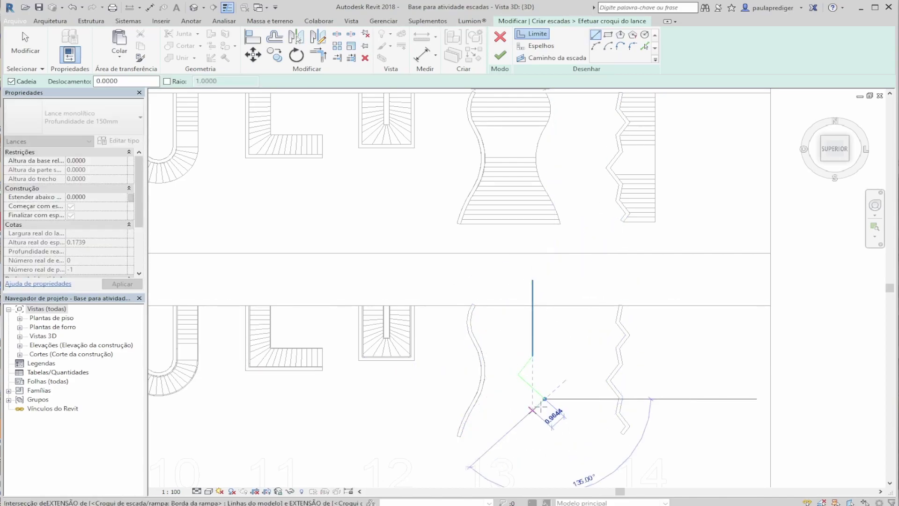
{"action": "left_click", "coordinate": [597, 45]}
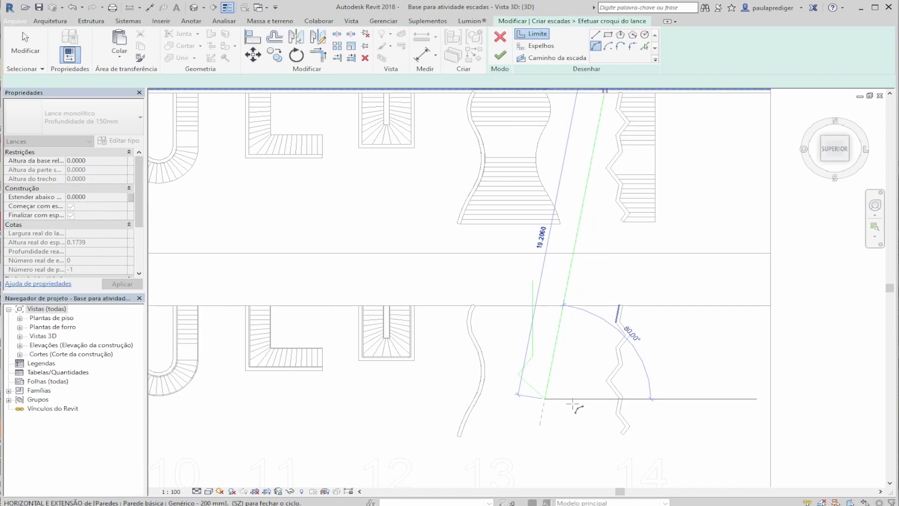
{"action": "left_click", "coordinate": [545, 454]}
{"action": "left_click", "coordinate": [558, 427]}
{"action": "key", "text": "Escape"}
{"action": "key", "text": "Escape"}
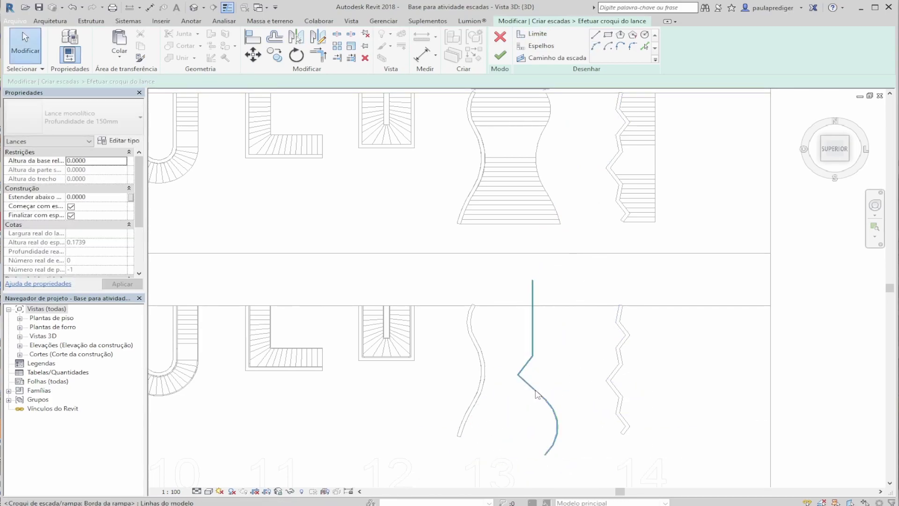
{"action": "key", "text": "Tab"}
{"action": "left_click", "coordinate": [532, 388]}
{"action": "key", "text": "Delete"}
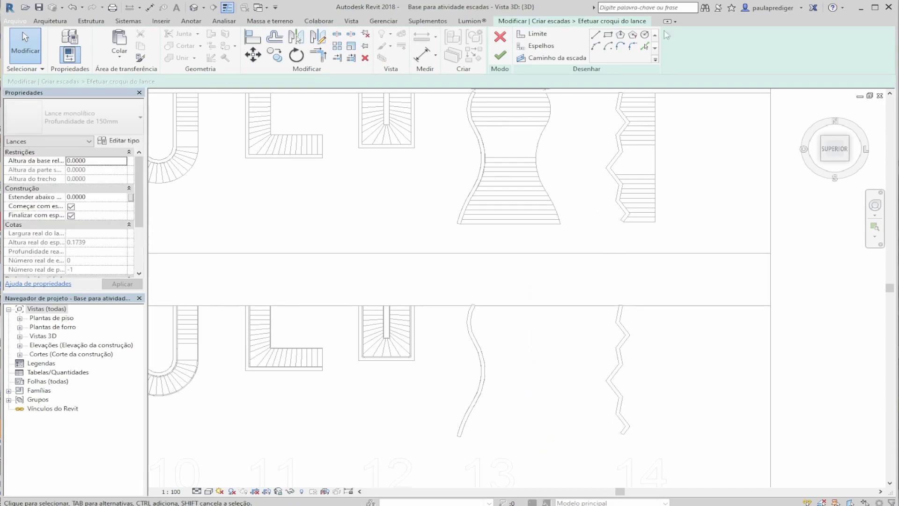
Step: Create one side boundary of the run by picking the three curved edges on the inner face of wall 13
{"action": "left_click", "coordinate": [645, 47]}
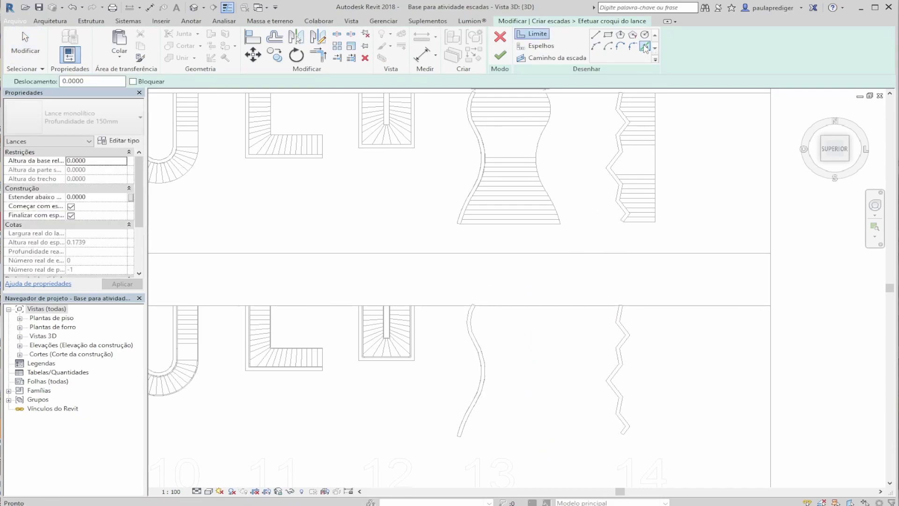
{"action": "scroll", "coordinate": [483, 303], "scroll_direction": "up", "scroll_amount": 2}
{"action": "left_click", "coordinate": [473, 320]}
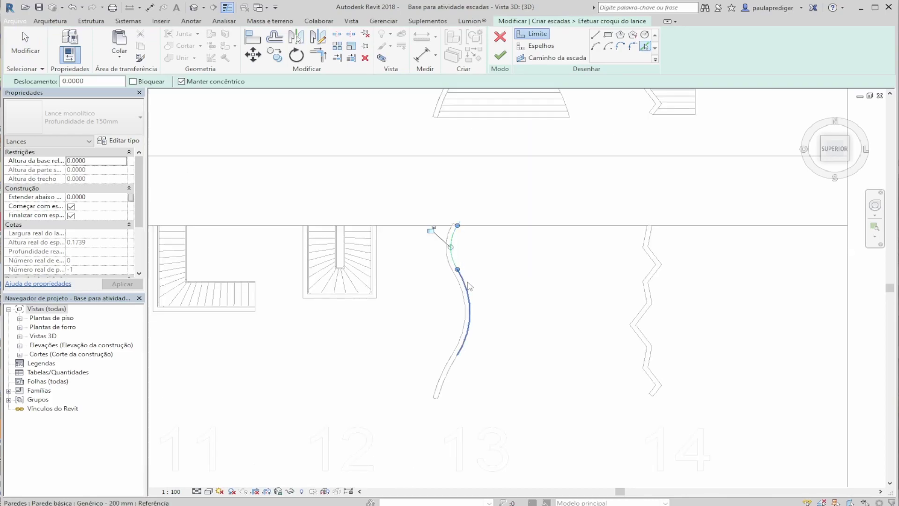
{"action": "left_click", "coordinate": [468, 299]}
{"action": "left_click", "coordinate": [452, 365]}
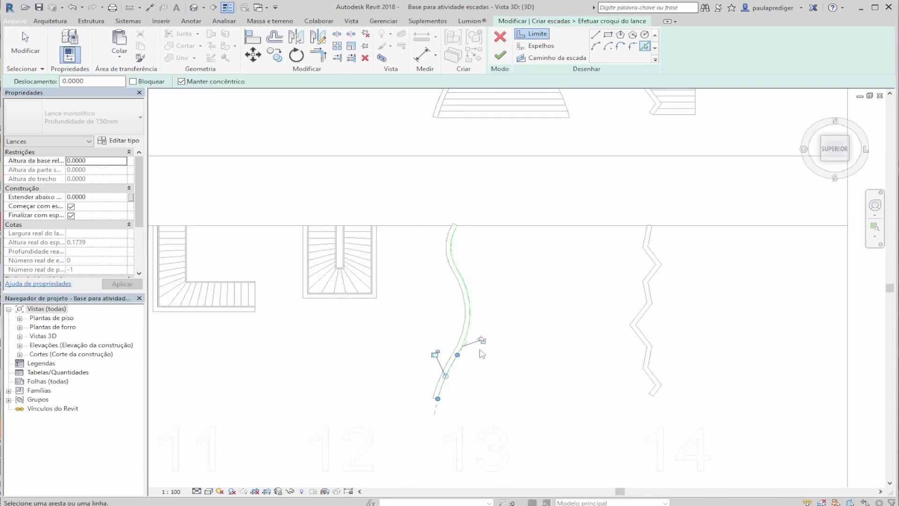
{"action": "key", "text": "Escape"}
Step: Draw a horizontal riser line 3.88 m long along the slab edge, starting at the upper end of the curved boundary
{"action": "scroll", "coordinate": [331, 297], "scroll_direction": "down", "scroll_amount": 3}
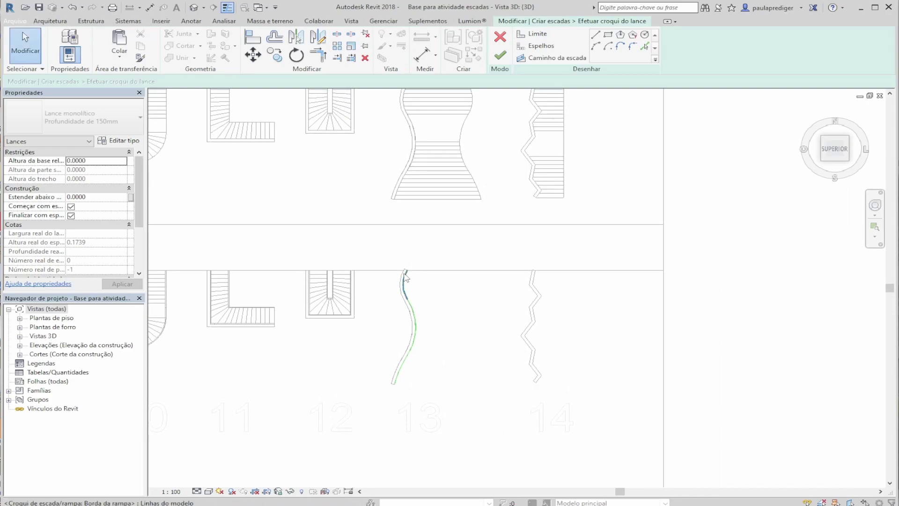
{"action": "middle_click_drag", "start_coordinate": [482, 295], "coordinate": [442, 339]}
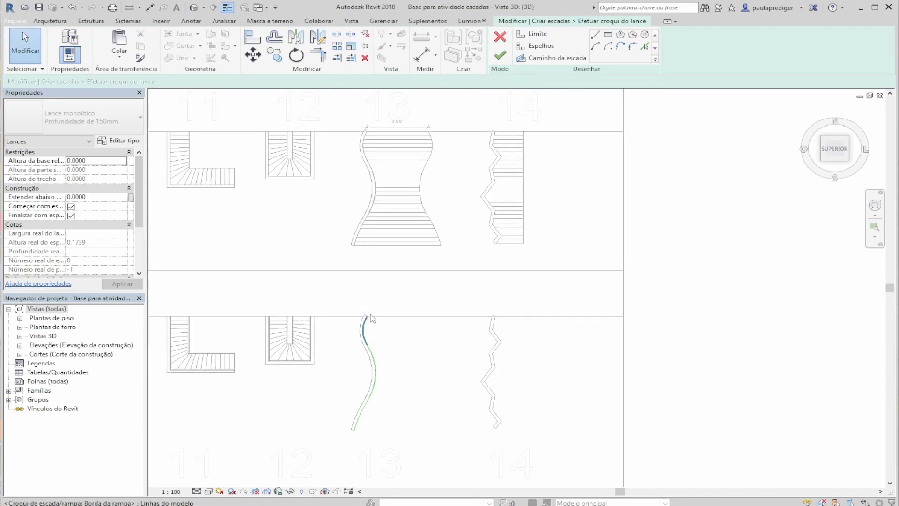
{"action": "left_click", "coordinate": [537, 47]}
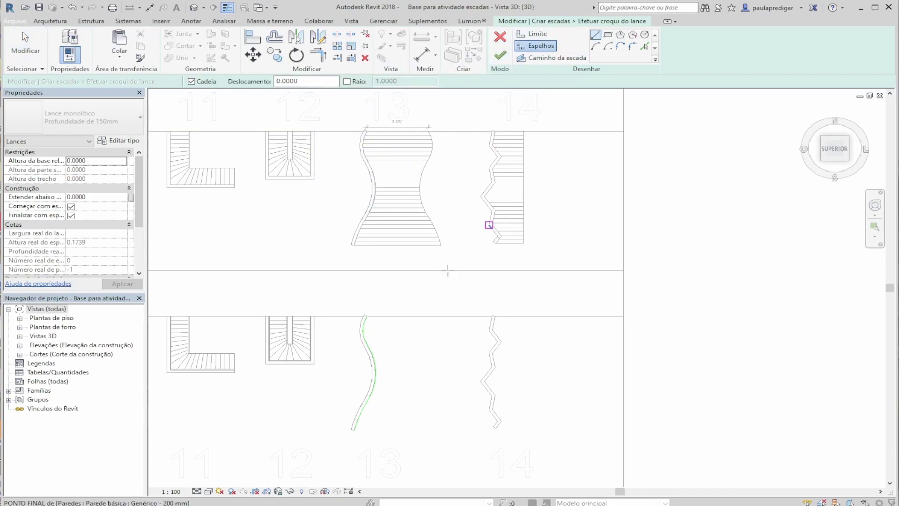
{"action": "scroll", "coordinate": [373, 330], "scroll_direction": "up", "scroll_amount": 2}
{"action": "scroll", "coordinate": [373, 332], "scroll_direction": "up", "scroll_amount": 4}
{"action": "left_click", "coordinate": [354, 276]}
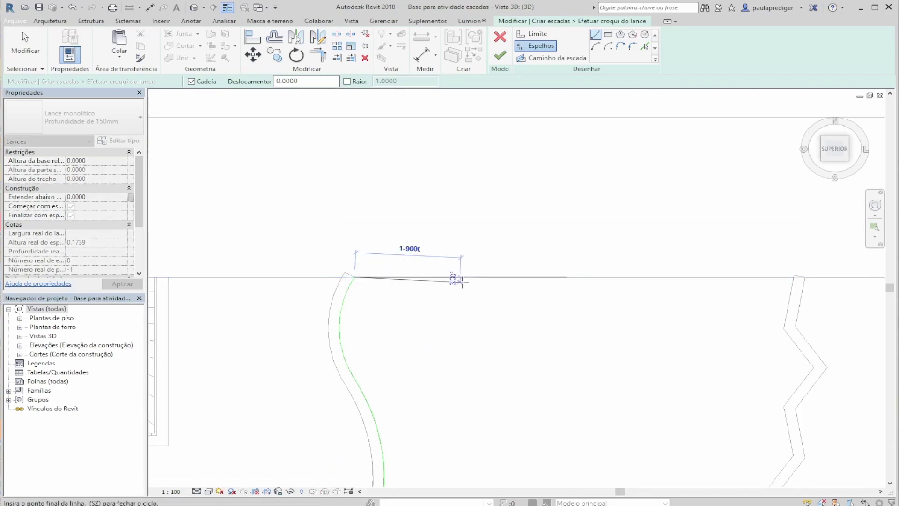
{"action": "type", "text": "3.8"}
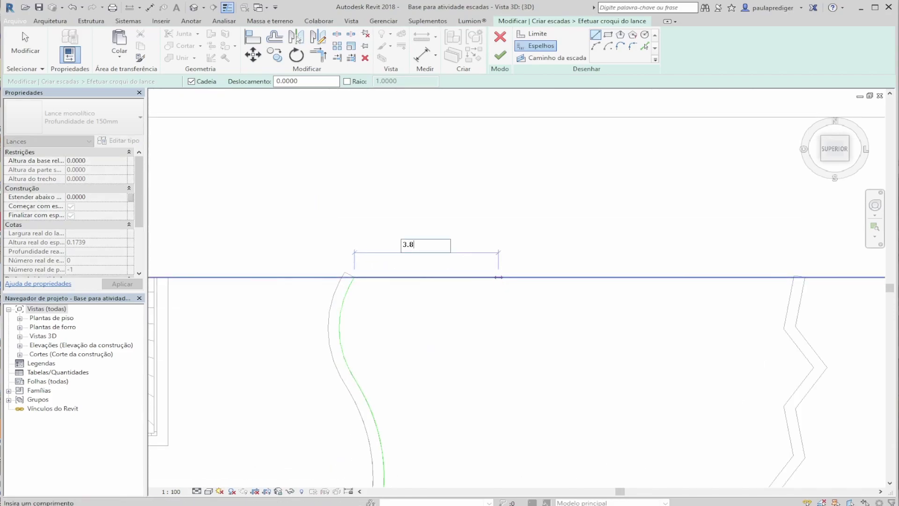
{"action": "type", "text": "8"}
{"action": "key", "text": "Return"}
{"action": "key", "text": "Escape"}
{"action": "key", "text": "Escape"}
Step: Mirror a copy of the curved boundary about a vertical axis through the riser's midpoint to form the opposite side
{"action": "scroll", "coordinate": [502, 277], "scroll_direction": "down", "scroll_amount": 4}
{"action": "middle_click_drag", "start_coordinate": [555, 305], "coordinate": [501, 291]}
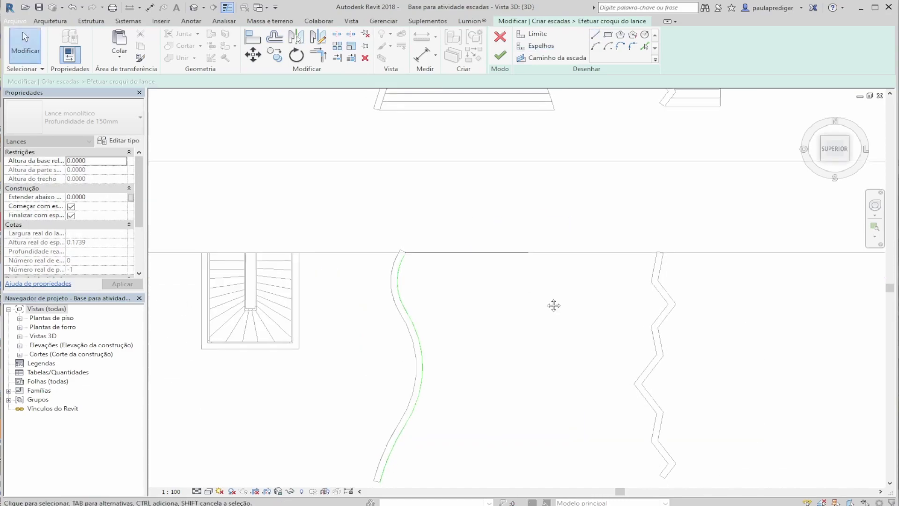
{"action": "scroll", "coordinate": [473, 275], "scroll_direction": "down", "scroll_amount": 1}
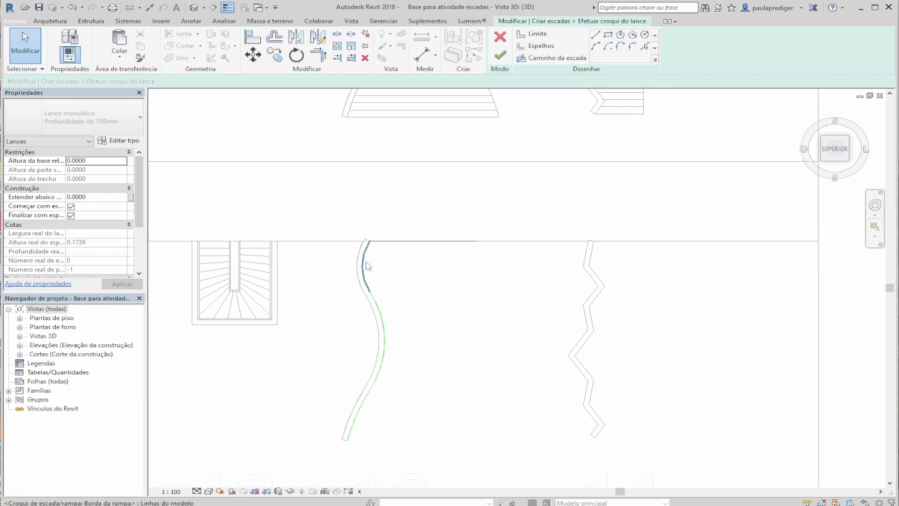
{"action": "left_click_drag", "start_coordinate": [423, 263], "coordinate": [323, 436]}
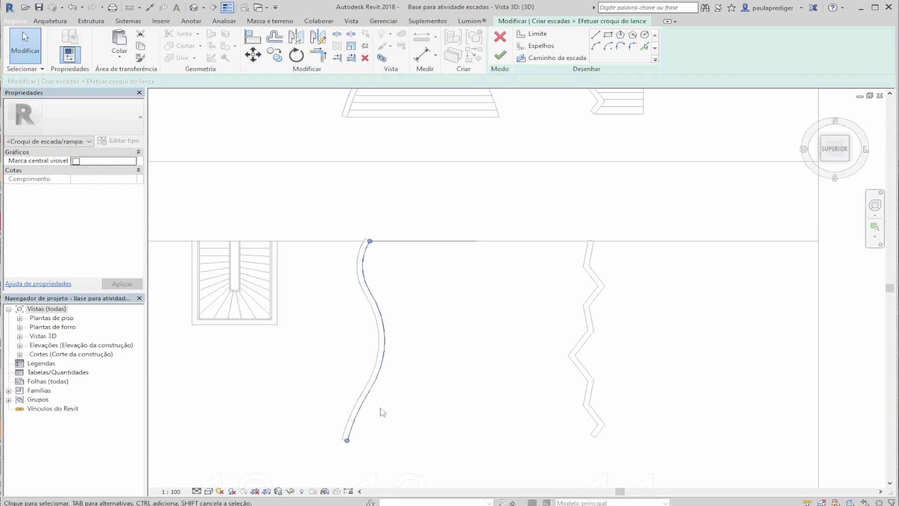
{"action": "key", "text": "d"}
{"action": "key", "text": "m"}
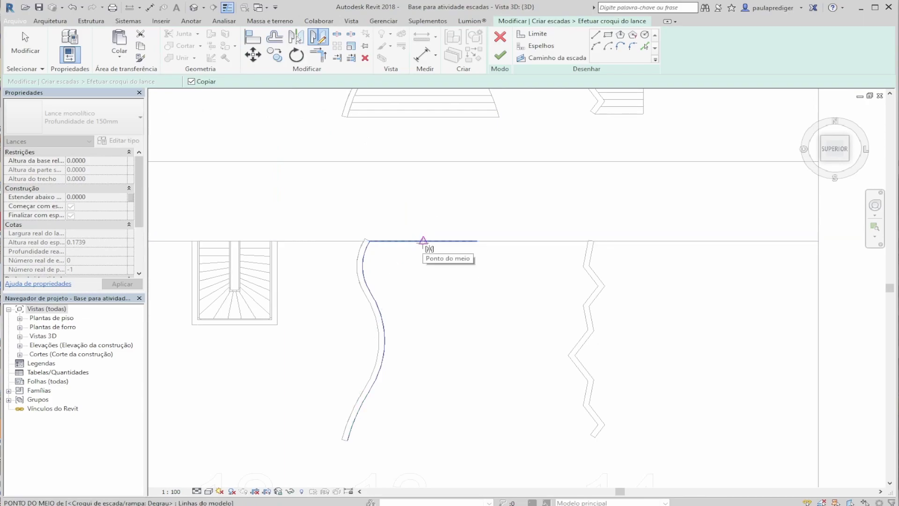
{"action": "left_click", "coordinate": [423, 241]}
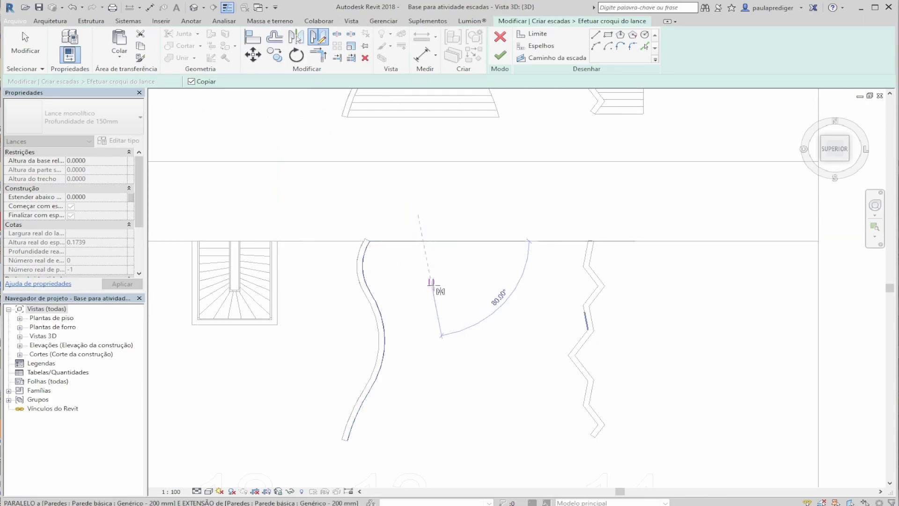
{"action": "left_click", "coordinate": [421, 426]}
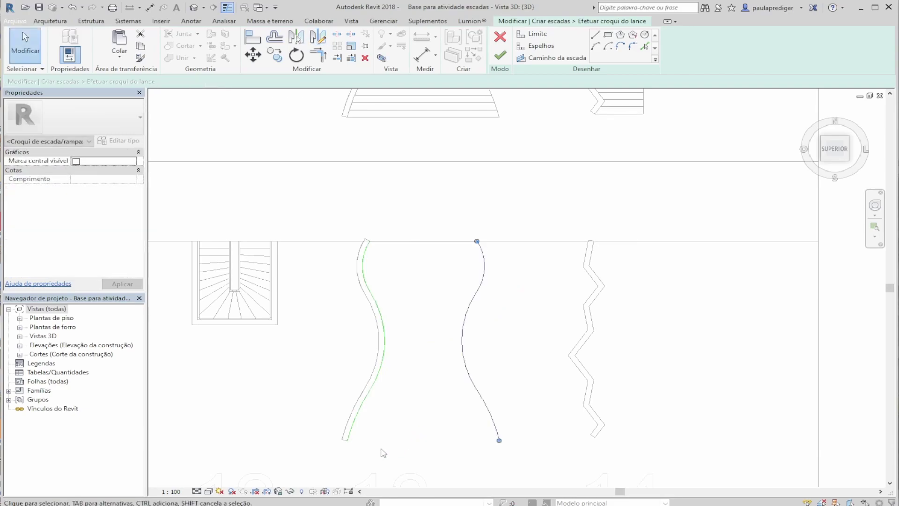
{"action": "left_click", "coordinate": [451, 296]}
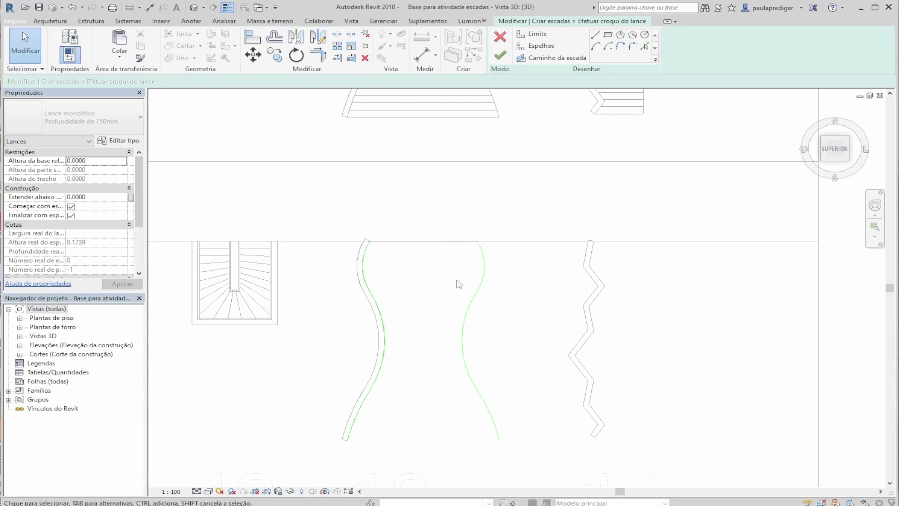
Step: Offset the riser line downward as seven successive copies spaced 0.29 m apart to lay out the upper flight of stair 13
{"action": "scroll", "coordinate": [397, 358], "scroll_direction": "down", "scroll_amount": 2}
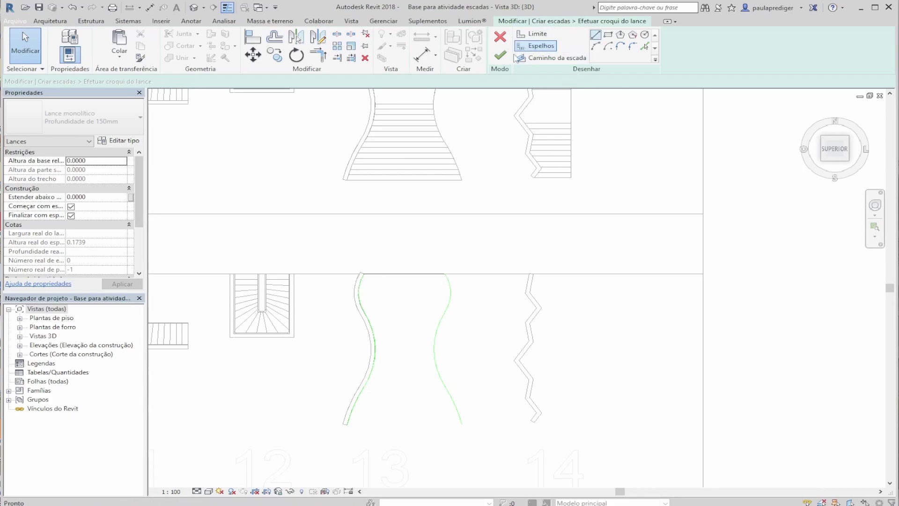
{"action": "left_click", "coordinate": [538, 46]}
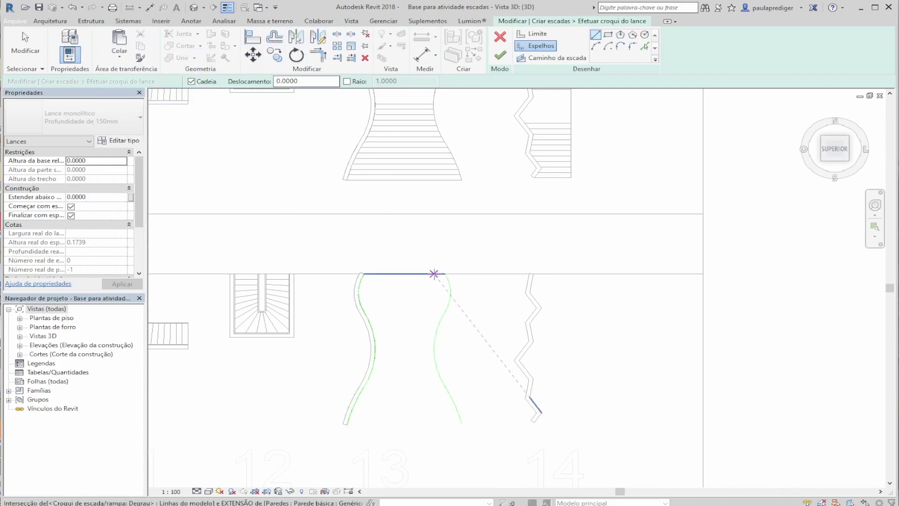
{"action": "key", "text": "o"}
{"action": "key", "text": "f"}
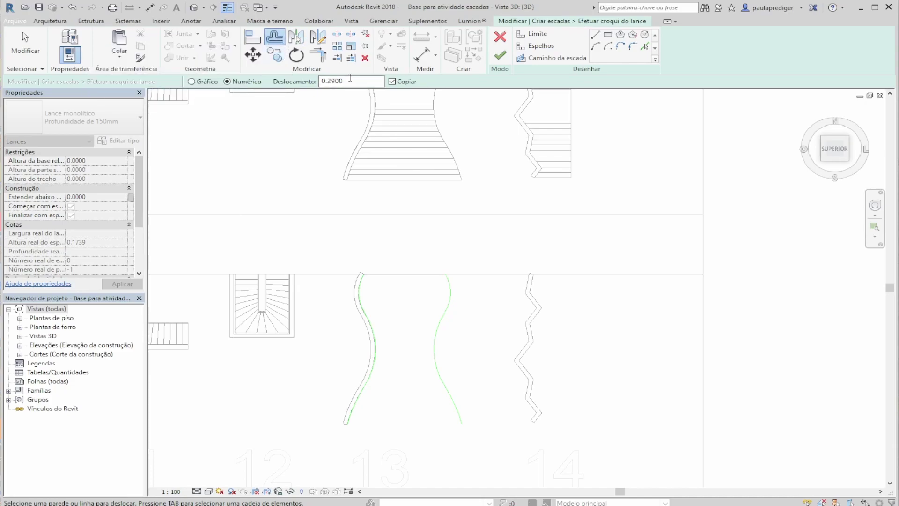
{"action": "left_click_drag", "start_coordinate": [347, 81], "coordinate": [313, 81]}
{"action": "scroll", "coordinate": [405, 296], "scroll_direction": "up", "scroll_amount": 2}
{"action": "middle_click_drag", "start_coordinate": [401, 295], "coordinate": [409, 206]}
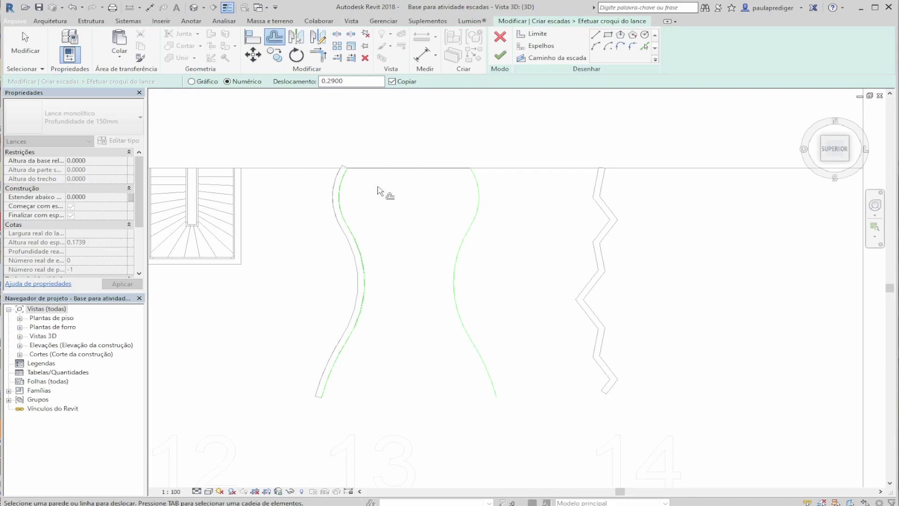
{"action": "scroll", "coordinate": [379, 234], "scroll_direction": "down", "scroll_amount": 3}
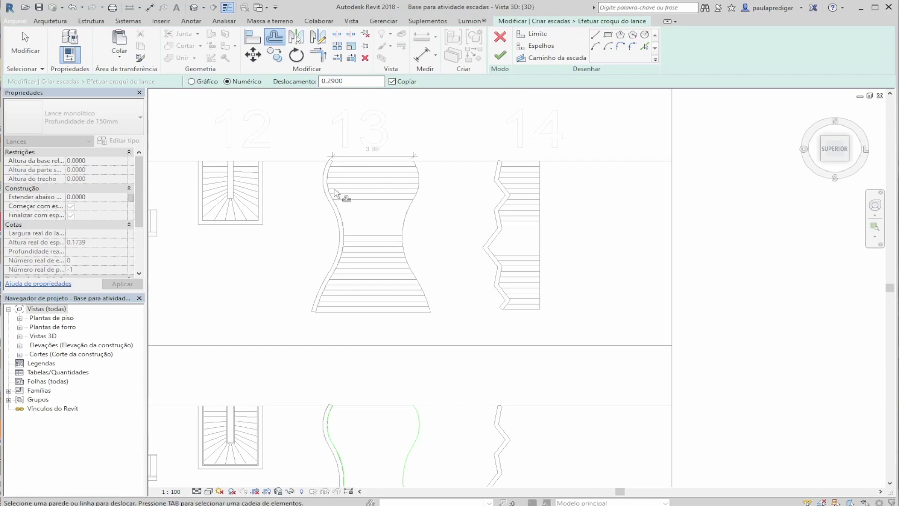
{"action": "middle_click_drag", "start_coordinate": [360, 404], "coordinate": [357, 295]}
{"action": "scroll", "coordinate": [357, 297], "scroll_direction": "up", "scroll_amount": 2}
{"action": "middle_click_drag", "start_coordinate": [360, 334], "coordinate": [350, 237]}
{"action": "left_click", "coordinate": [346, 202]}
{"action": "left_click", "coordinate": [346, 211]}
{"action": "left_click", "coordinate": [347, 218]}
{"action": "left_click", "coordinate": [346, 229]}
{"action": "left_click", "coordinate": [347, 237]}
{"action": "left_click", "coordinate": [347, 246]}
{"action": "left_click", "coordinate": [348, 253]}
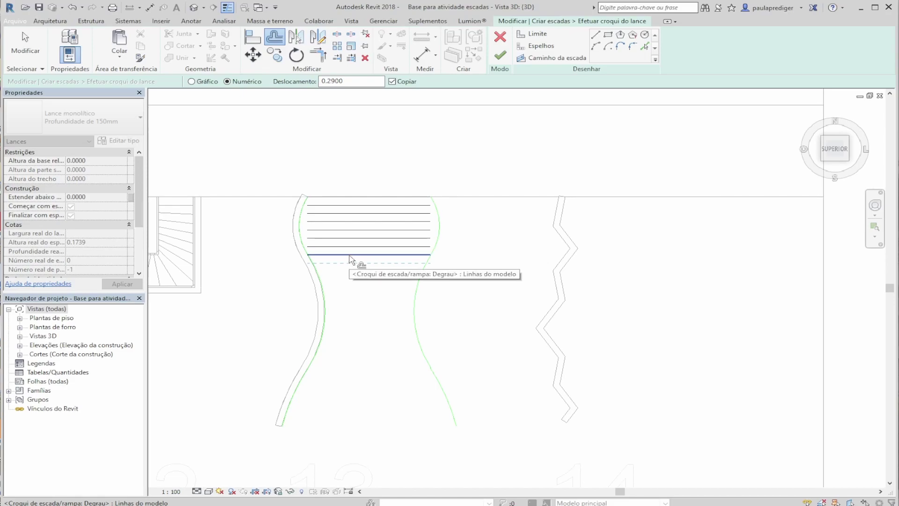
Step: Try to offset one more riser copy at 0.29 m from the upper flight's lowest riser, and end the Offset command
{"action": "left_click", "coordinate": [350, 255]}
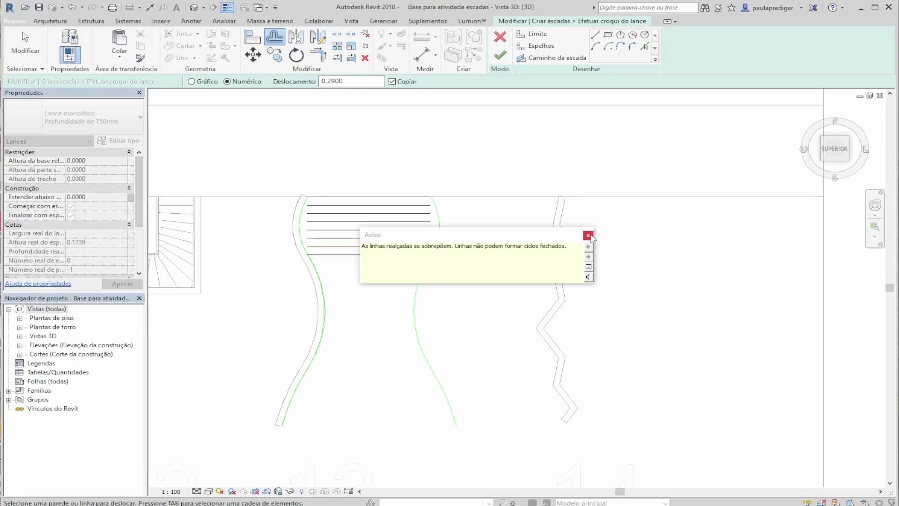
{"action": "left_click", "coordinate": [589, 236]}
{"action": "key", "text": "Escape"}
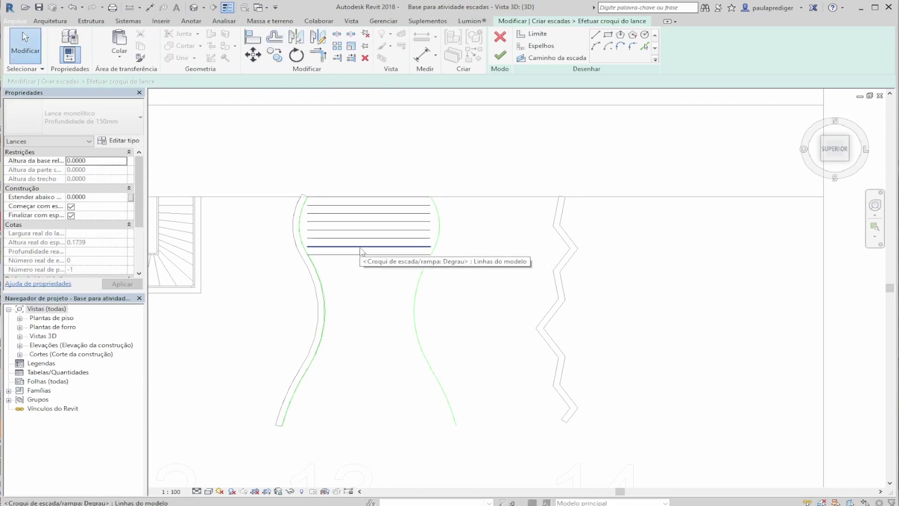
{"action": "left_click", "coordinate": [357, 255]}
{"action": "scroll", "coordinate": [364, 239], "scroll_direction": "up", "scroll_amount": 1}
{"action": "scroll", "coordinate": [363, 239], "scroll_direction": "up", "scroll_amount": 2}
{"action": "left_click", "coordinate": [472, 281]}
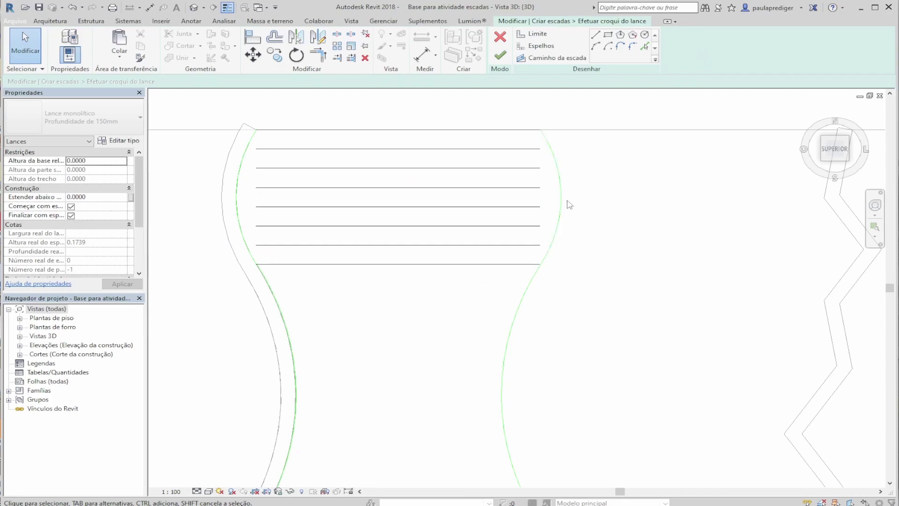
{"action": "scroll", "coordinate": [328, 277], "scroll_direction": "down", "scroll_amount": 5}
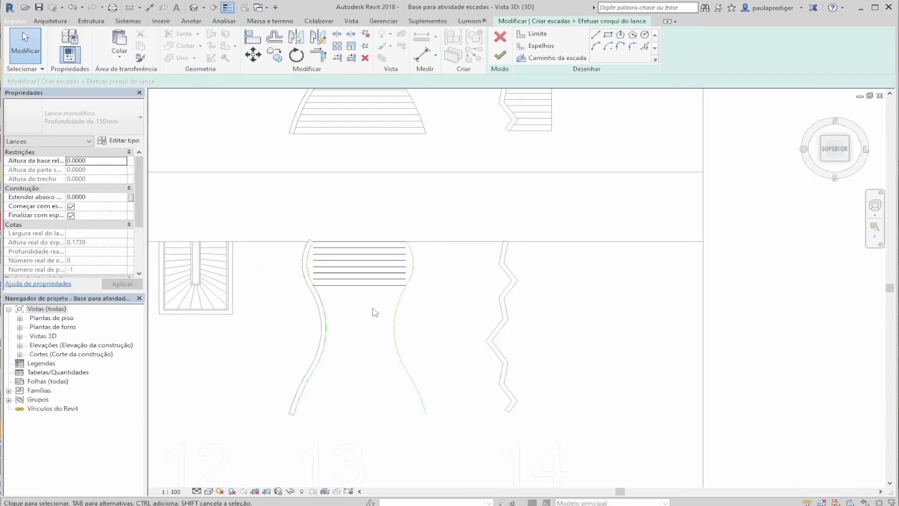
Step: Copy the upper flight's lowest riser 2 m straight down to begin the lower flight of stair 13
{"action": "left_click", "coordinate": [365, 287]}
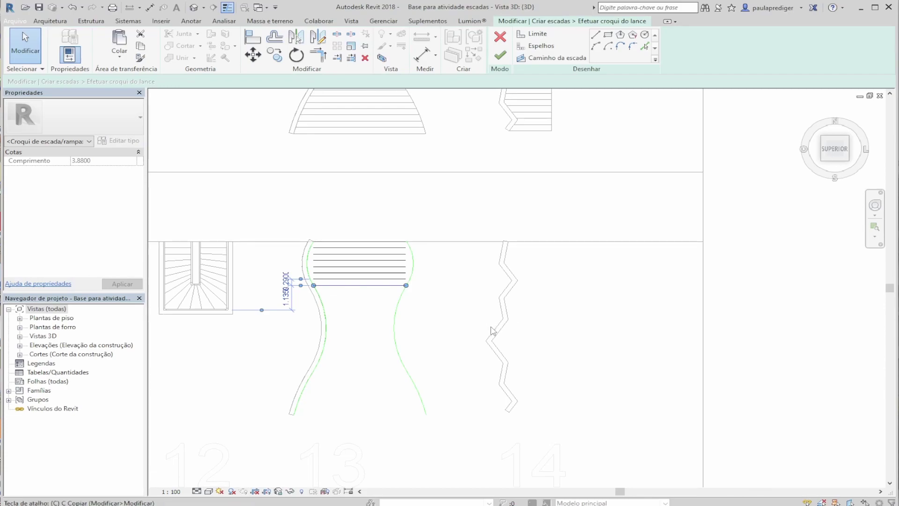
{"action": "key", "text": "c"}
{"action": "key", "text": "o"}
{"action": "left_click", "coordinate": [444, 286]}
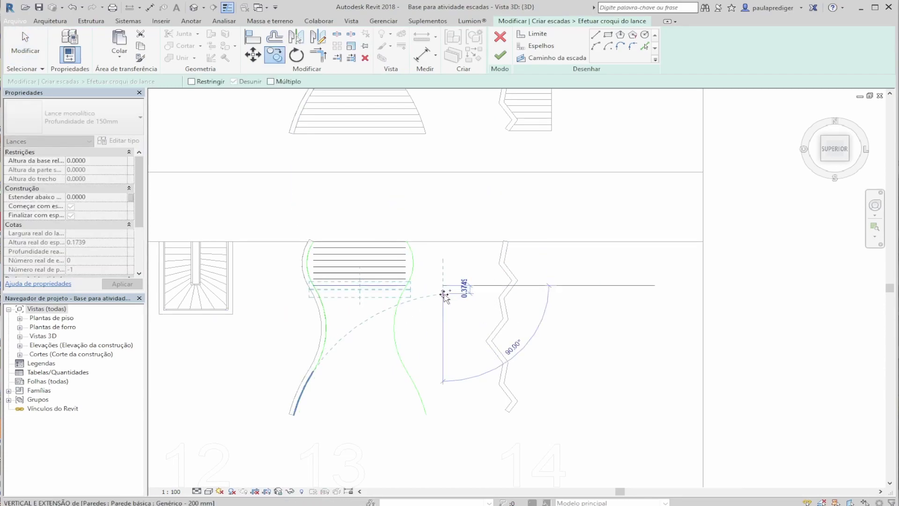
{"action": "left_click", "coordinate": [443, 328]}
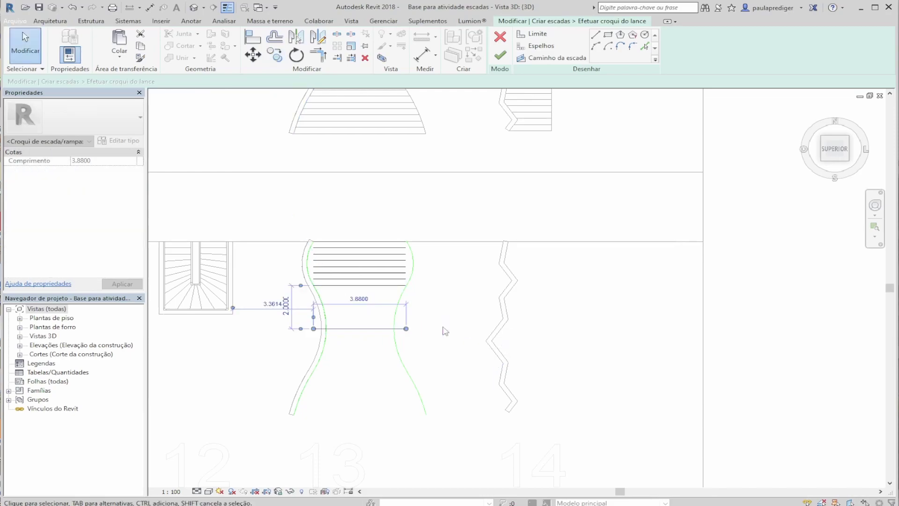
{"action": "left_click", "coordinate": [255, 323]}
Step: Offset the copied riser downward as fourteen successive copies spaced 0.29 m apart to lay out the lower flight
{"action": "scroll", "coordinate": [391, 344], "scroll_direction": "up", "scroll_amount": 2}
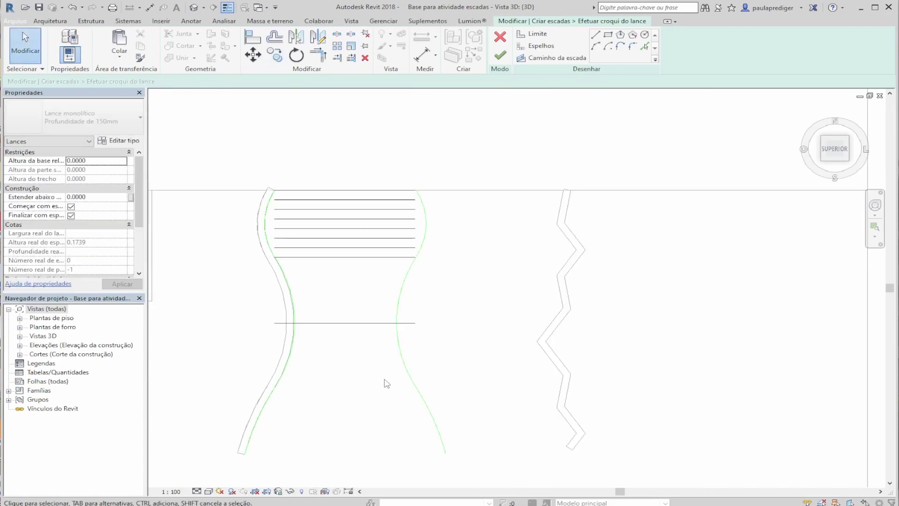
{"action": "scroll", "coordinate": [308, 327], "scroll_direction": "up", "scroll_amount": 1}
{"action": "scroll", "coordinate": [403, 409], "scroll_direction": "down", "scroll_amount": 2}
{"action": "middle_click_drag", "start_coordinate": [403, 409], "coordinate": [402, 377]}
{"action": "key", "text": "o"}
{"action": "key", "text": "f"}
{"action": "left_click", "coordinate": [340, 280]}
{"action": "left_click", "coordinate": [341, 289]}
{"action": "left_click", "coordinate": [340, 297]}
{"action": "left_click", "coordinate": [340, 306]}
{"action": "left_click", "coordinate": [339, 314]}
{"action": "left_click", "coordinate": [339, 323]}
{"action": "left_click", "coordinate": [339, 330]}
{"action": "left_click", "coordinate": [341, 339]}
{"action": "left_click", "coordinate": [341, 347]}
{"action": "left_click", "coordinate": [330, 356]}
{"action": "left_click", "coordinate": [329, 364]}
{"action": "left_click", "coordinate": [327, 372]}
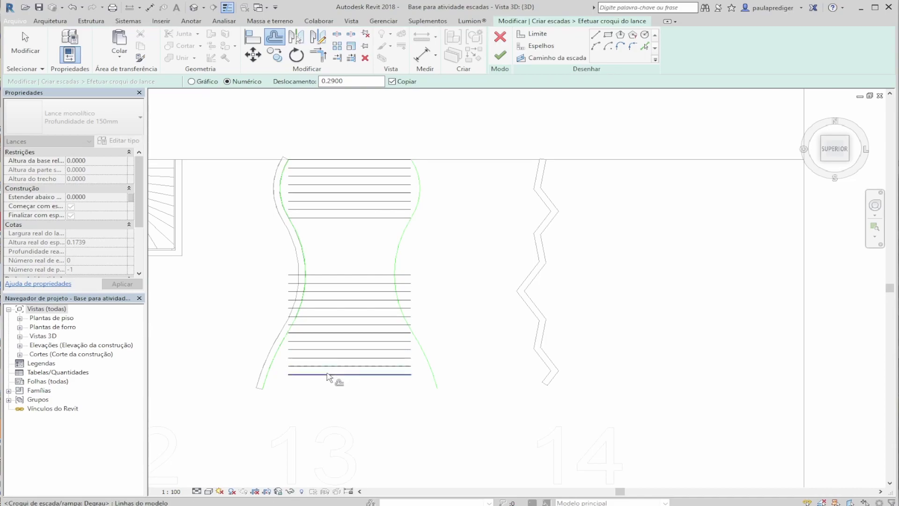
{"action": "left_click", "coordinate": [326, 381]}
{"action": "left_click", "coordinate": [327, 389]}
{"action": "scroll", "coordinate": [269, 396], "scroll_direction": "up", "scroll_amount": 4}
{"action": "key", "text": "Escape"}
{"action": "scroll", "coordinate": [299, 403], "scroll_direction": "down", "scroll_amount": 6}
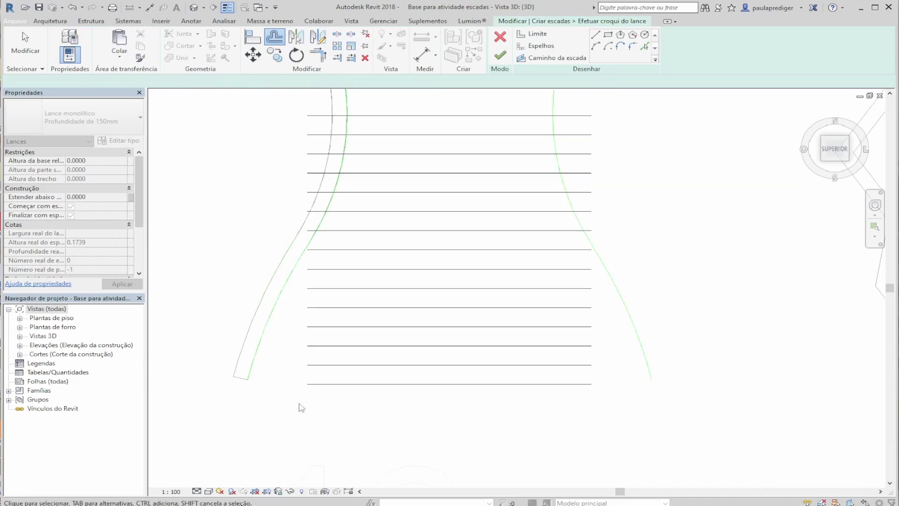
Step: Measure the landing depth between the two flights of the finished stair 13 example
{"action": "scroll", "coordinate": [417, 201], "scroll_direction": "up", "scroll_amount": 1}
{"action": "key", "text": "d"}
{"action": "key", "text": "i"}
{"action": "scroll", "coordinate": [403, 201], "scroll_direction": "up", "scroll_amount": 2}
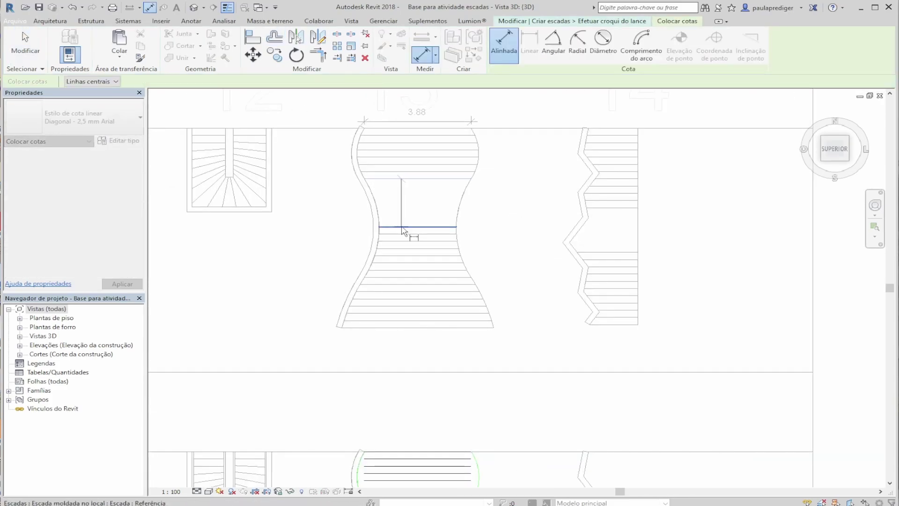
{"action": "scroll", "coordinate": [407, 218], "scroll_direction": "up", "scroll_amount": 2}
{"action": "scroll", "coordinate": [393, 229], "scroll_direction": "down", "scroll_amount": 4}
{"action": "key", "text": "Escape"}
{"action": "key", "text": "Escape"}
{"action": "scroll", "coordinate": [387, 443], "scroll_direction": "up", "scroll_amount": 2}
{"action": "middle_click_drag", "start_coordinate": [408, 374], "coordinate": [411, 276]}
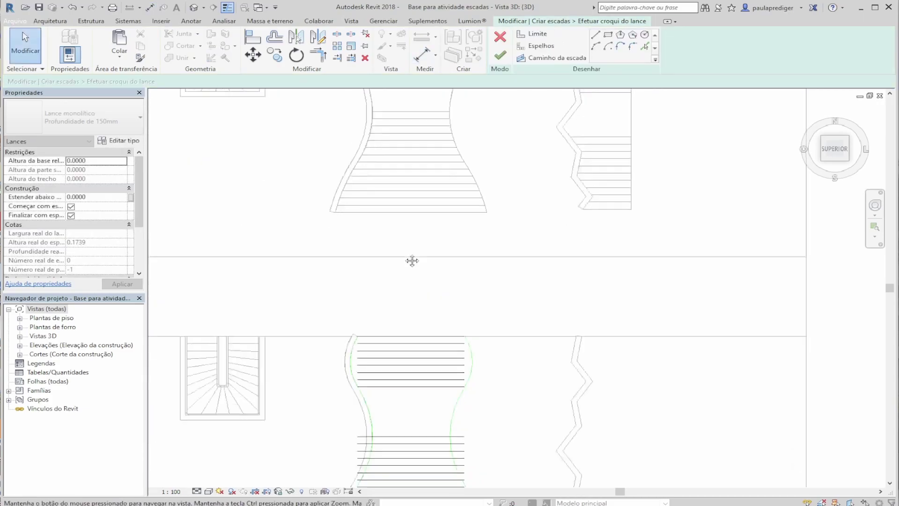
{"action": "scroll", "coordinate": [417, 339], "scroll_direction": "down", "scroll_amount": 1}
{"action": "scroll", "coordinate": [408, 315], "scroll_direction": "up", "scroll_amount": 3}
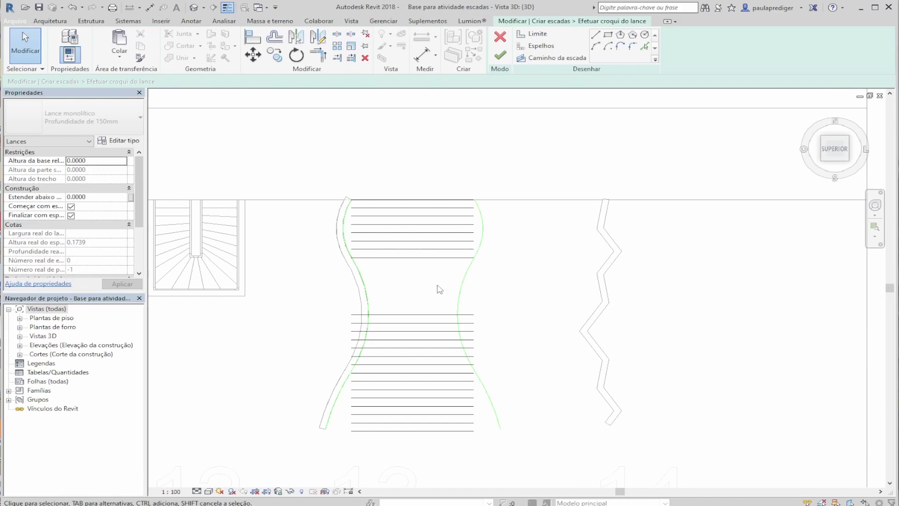
Step: Move all the lower-flight risers of stair 13 up by 0.07 m and check the resulting landing depth
{"action": "left_click_drag", "start_coordinate": [427, 289], "coordinate": [400, 449]}
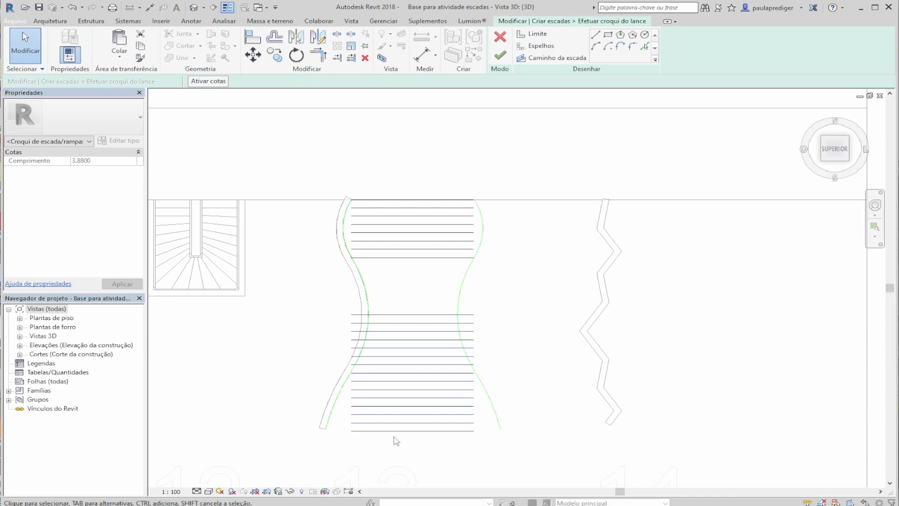
{"action": "left_click", "coordinate": [395, 428]}
{"action": "key", "text": "m"}
{"action": "key", "text": "v"}
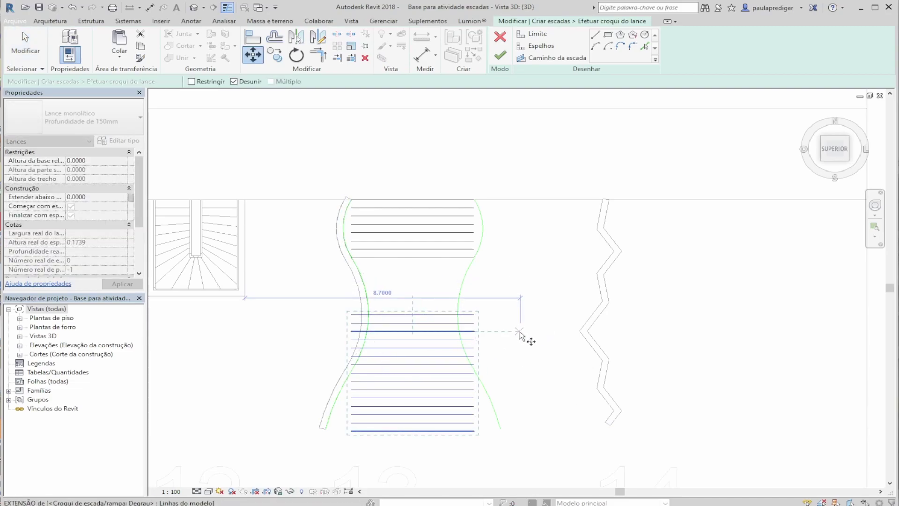
{"action": "left_click", "coordinate": [518, 331]}
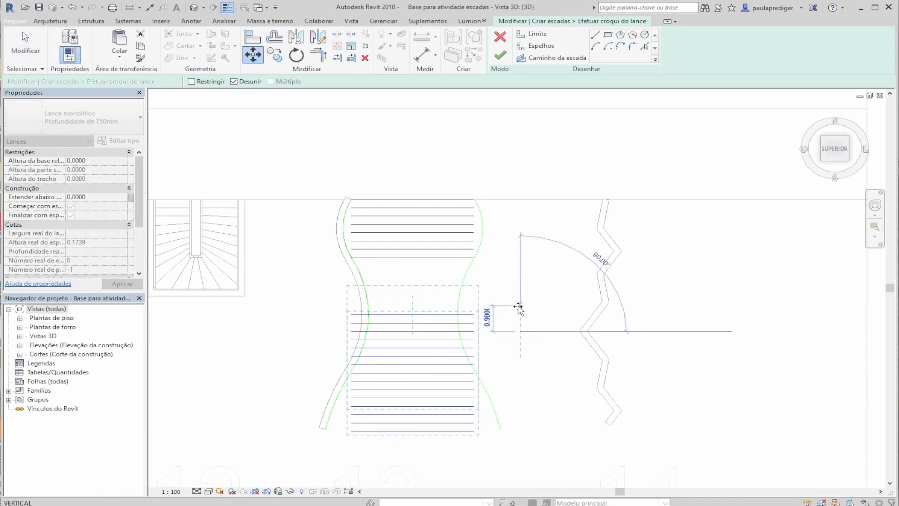
{"action": "type", "text": ".07"}
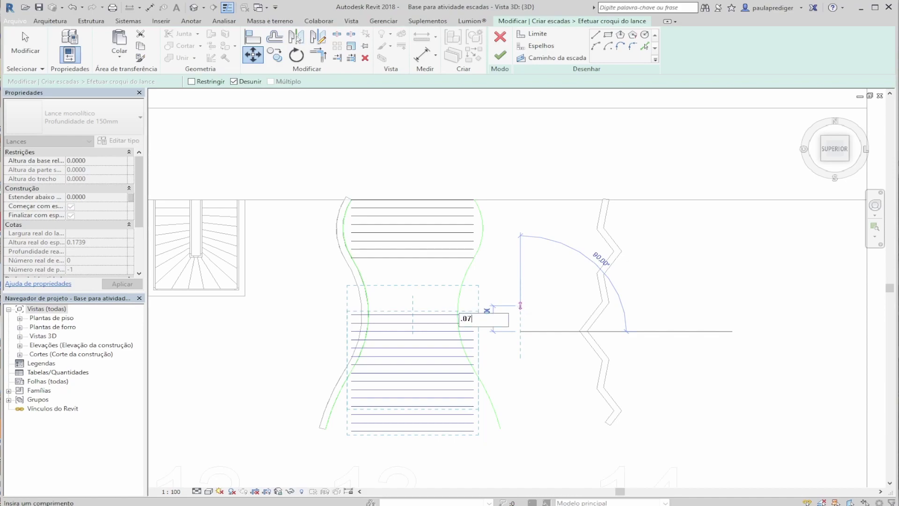
{"action": "key", "text": "Return"}
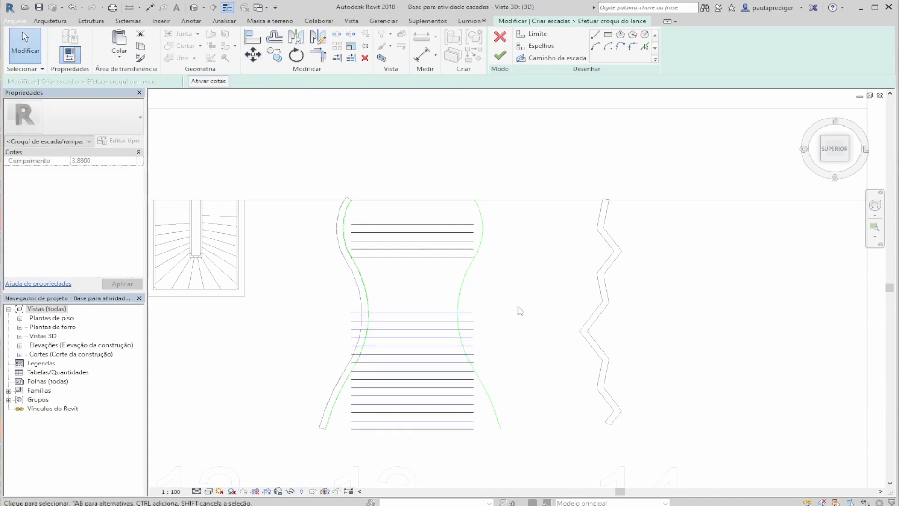
{"action": "left_click", "coordinate": [520, 310]}
{"action": "left_click", "coordinate": [461, 312]}
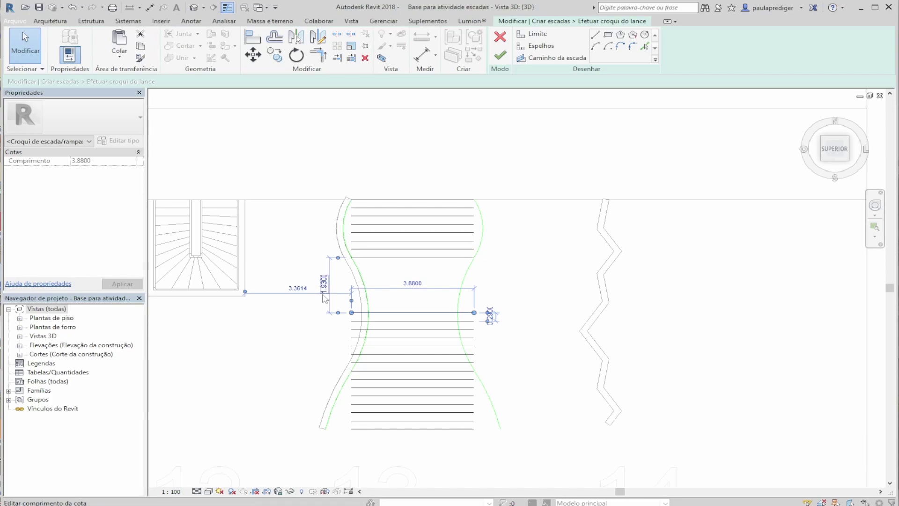
{"action": "left_click", "coordinate": [476, 428]}
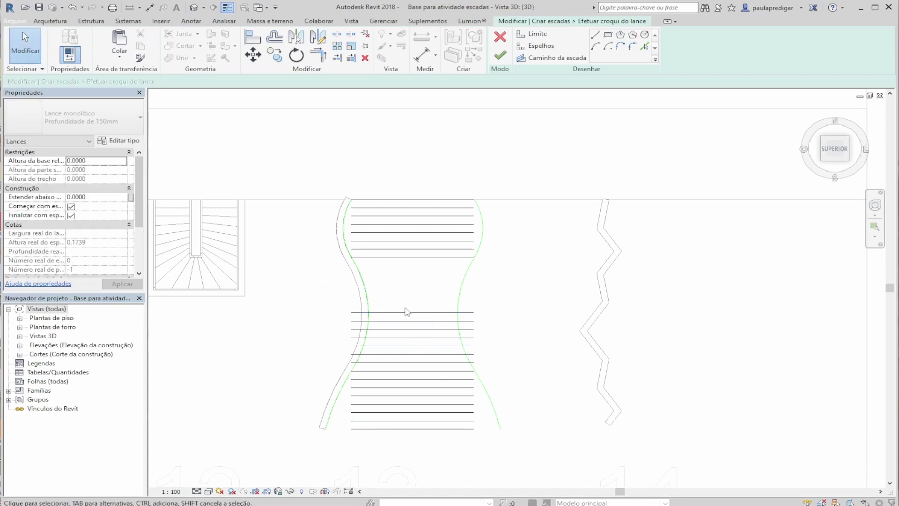
Step: Extend the upper flight's six intermediate risers to the upper arc of the wall-side boundary using multiple Trim/Extend
{"action": "scroll", "coordinate": [367, 194], "scroll_direction": "up", "scroll_amount": 5}
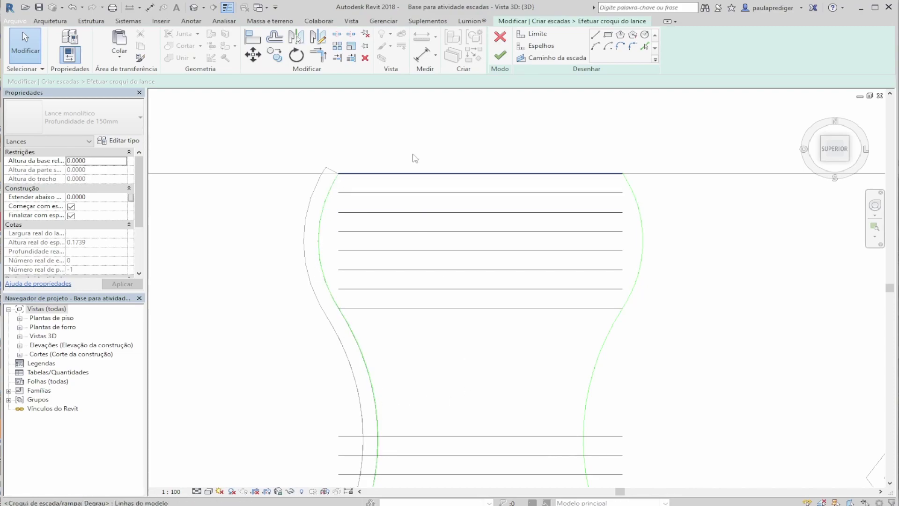
{"action": "left_click", "coordinate": [351, 59]}
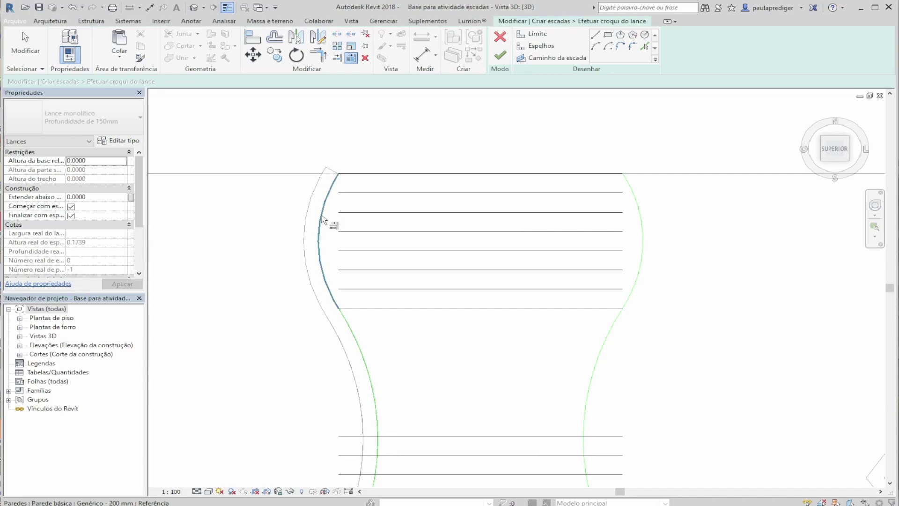
{"action": "left_click", "coordinate": [323, 219]}
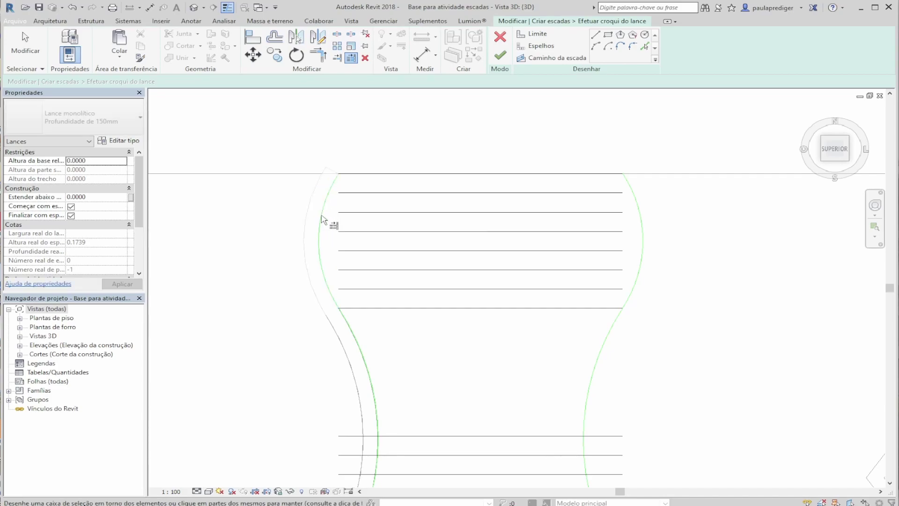
{"action": "left_click", "coordinate": [348, 195]}
{"action": "left_click", "coordinate": [352, 214]}
{"action": "left_click", "coordinate": [354, 234]}
{"action": "left_click", "coordinate": [359, 252]}
{"action": "left_click", "coordinate": [360, 271]}
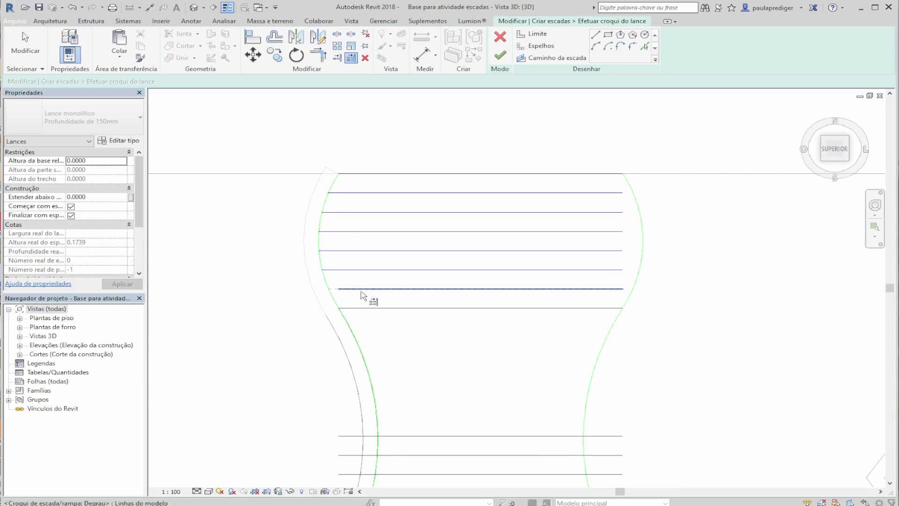
{"action": "left_click", "coordinate": [361, 293]}
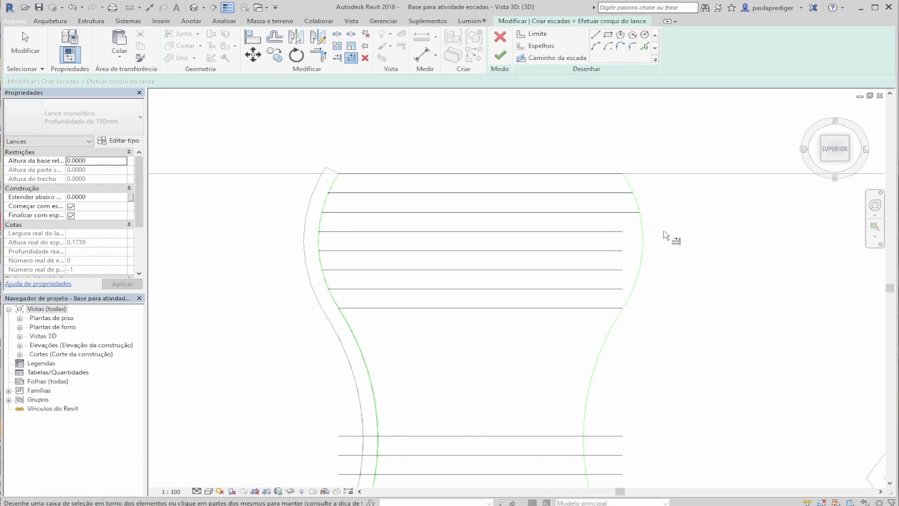
Step: Extend the remaining four upper-flight risers to the upper arc of the mirrored boundary opposite the wall
{"action": "left_click", "coordinate": [608, 233]}
{"action": "left_click", "coordinate": [608, 251]}
{"action": "left_click", "coordinate": [606, 270]}
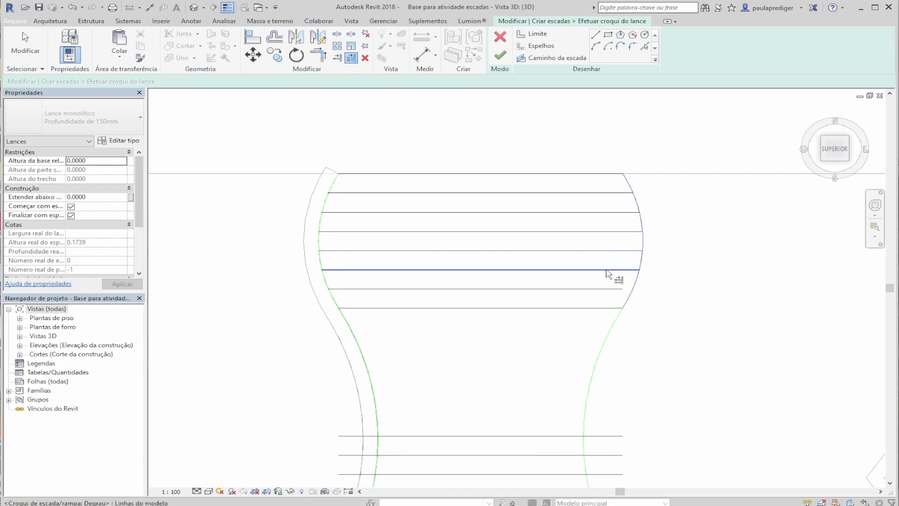
{"action": "left_click", "coordinate": [609, 289]}
Step: Trim the lower flight's first seven risers to the middle arc of the mirrored boundary opposite the wall
{"action": "middle_click_drag", "start_coordinate": [542, 399], "coordinate": [532, 248]}
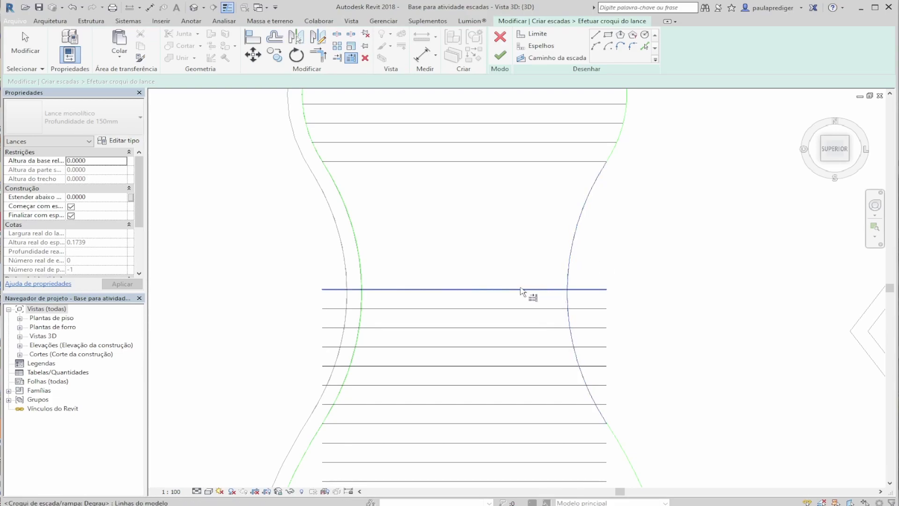
{"action": "left_click", "coordinate": [547, 295]}
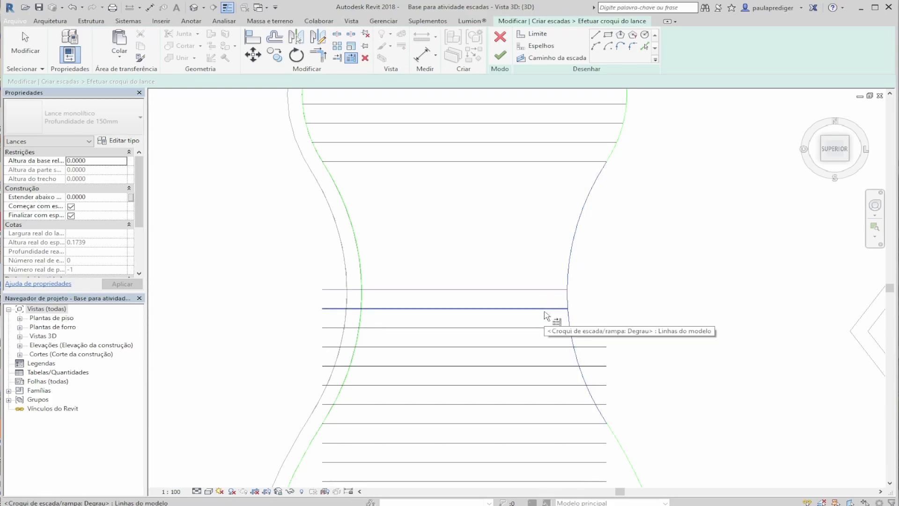
{"action": "left_click", "coordinate": [547, 330]}
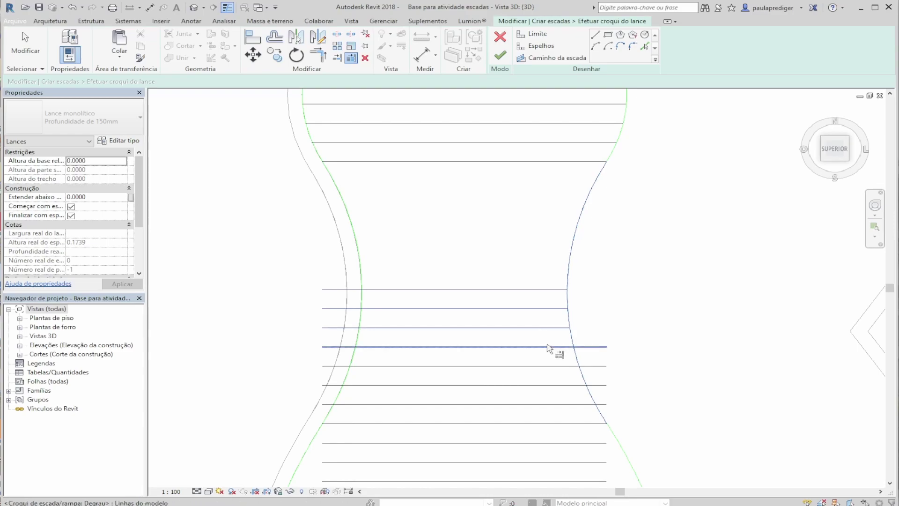
{"action": "left_click", "coordinate": [565, 385]}
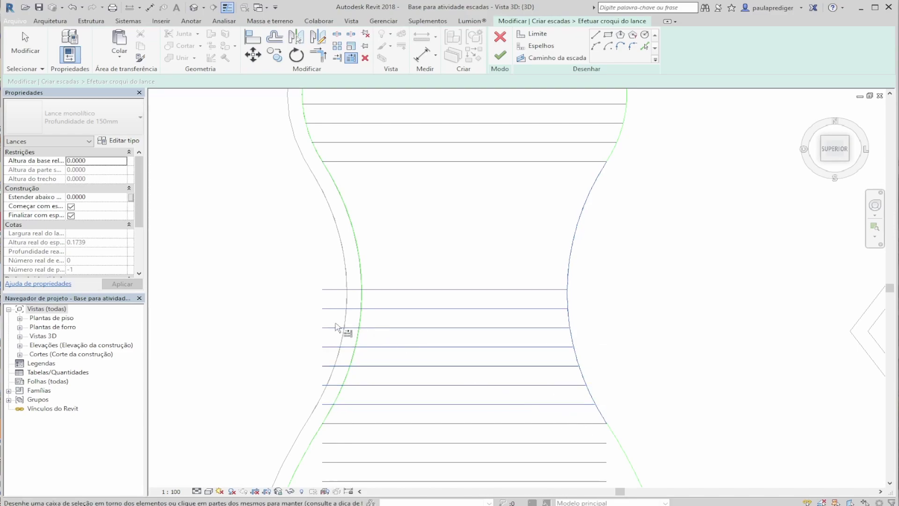
Step: Trim the other ends of those seven risers to the middle arc of the wall-side boundary
{"action": "left_click", "coordinate": [257, 288]}
{"action": "left_click", "coordinate": [368, 285]}
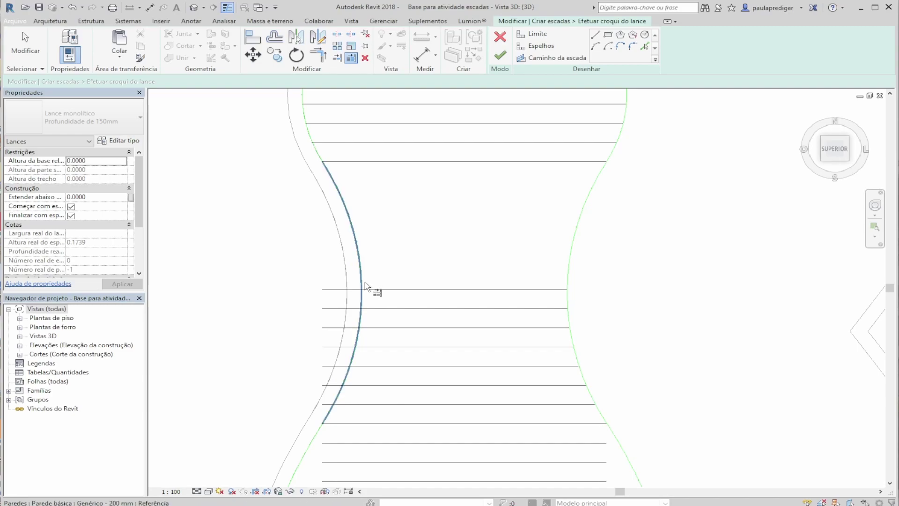
{"action": "left_click", "coordinate": [381, 327]}
{"action": "left_click", "coordinate": [370, 366]}
{"action": "left_click", "coordinate": [366, 385]}
{"action": "left_click", "coordinate": [361, 404]}
Step: Extend the seven lowest risers to the bottom arc of the wall-side boundary
{"action": "mouse_move", "coordinate": [305, 441]}
{"action": "middle_mouse_down"}
{"action": "mouse_move", "coordinate": [383, 227]}
{"action": "mouse_move", "coordinate": [353, 234]}
{"action": "middle_mouse_up"}
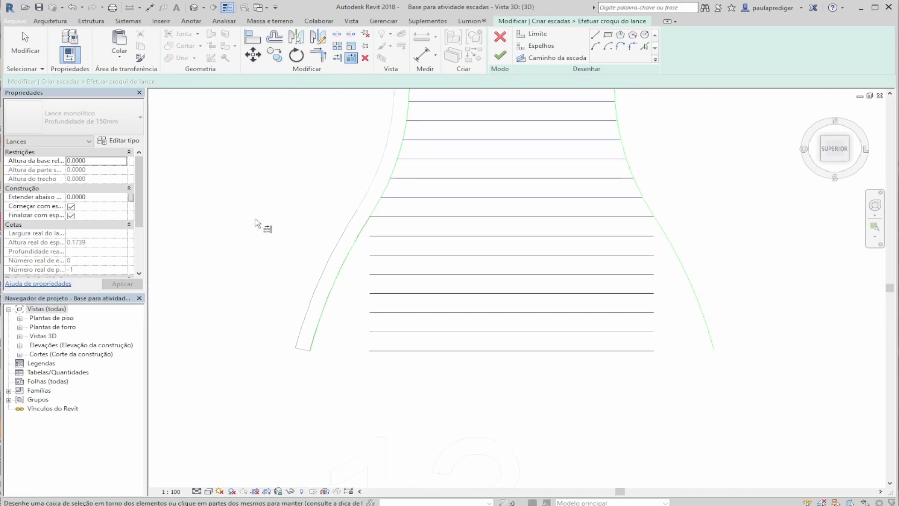
{"action": "left_click", "coordinate": [374, 237]}
{"action": "left_click", "coordinate": [378, 255]}
{"action": "left_click", "coordinate": [380, 275]}
{"action": "left_click", "coordinate": [381, 294]}
{"action": "left_click", "coordinate": [382, 313]}
{"action": "left_click", "coordinate": [382, 332]}
{"action": "left_click", "coordinate": [383, 351]}
Step: Extend the seven lowest risers to the bottom arc of the mirrored boundary and end the Trim/Extend command
{"action": "left_click", "coordinate": [684, 280]}
{"action": "left_click", "coordinate": [652, 236]}
{"action": "left_click", "coordinate": [642, 256]}
{"action": "left_click", "coordinate": [635, 274]}
{"action": "left_click", "coordinate": [638, 293]}
{"action": "left_click", "coordinate": [637, 313]}
{"action": "left_click", "coordinate": [632, 332]}
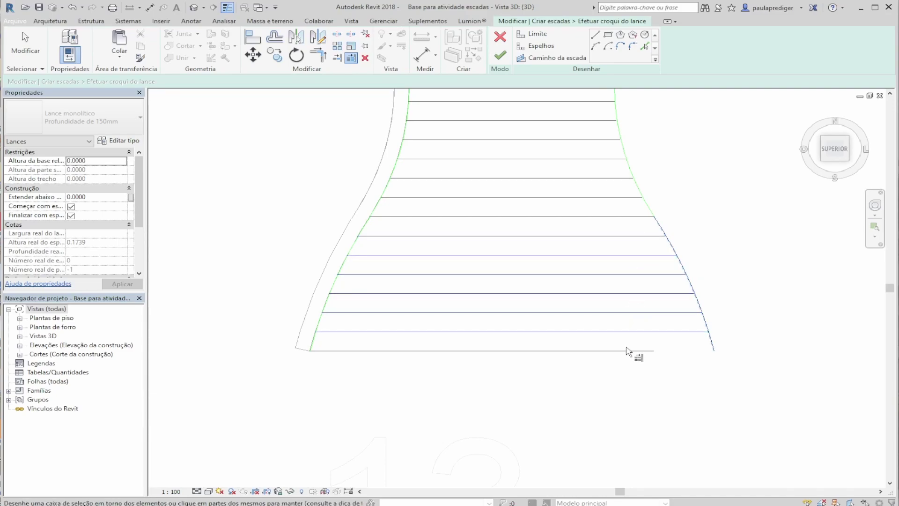
{"action": "key", "text": "Escape"}
{"action": "scroll", "coordinate": [485, 333], "scroll_direction": "down", "scroll_amount": 3}
{"action": "key", "text": "Escape"}
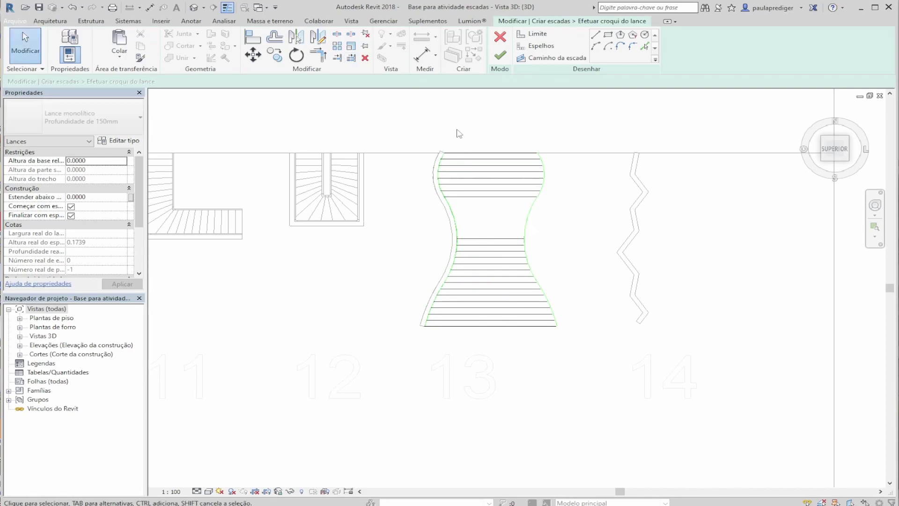
Step: Draw the stair path of stair 13 from the midpoint of the lowest riser straight to the midpoint of the highest riser
{"action": "left_click", "coordinate": [544, 59]}
{"action": "middle_click_drag", "start_coordinate": [665, 244], "coordinate": [610, 302]}
{"action": "scroll", "coordinate": [430, 376], "scroll_direction": "up", "scroll_amount": 3}
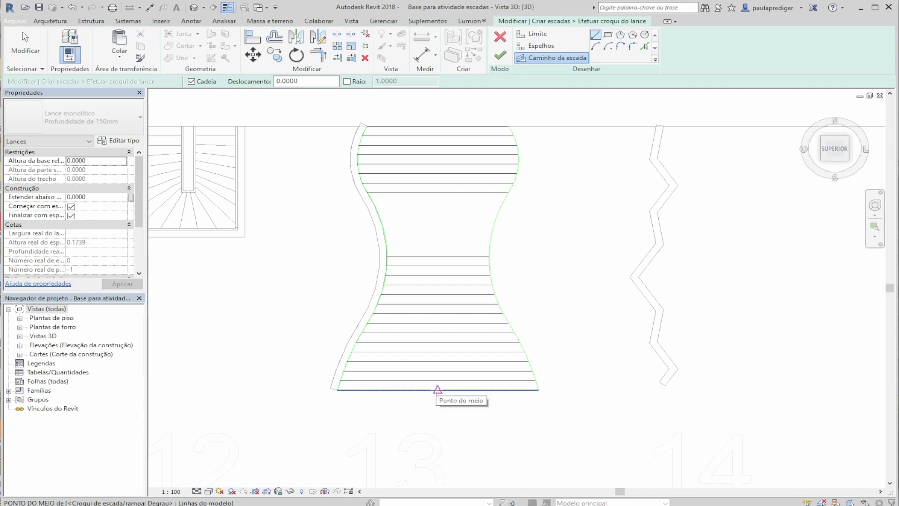
{"action": "left_click", "coordinate": [438, 389]}
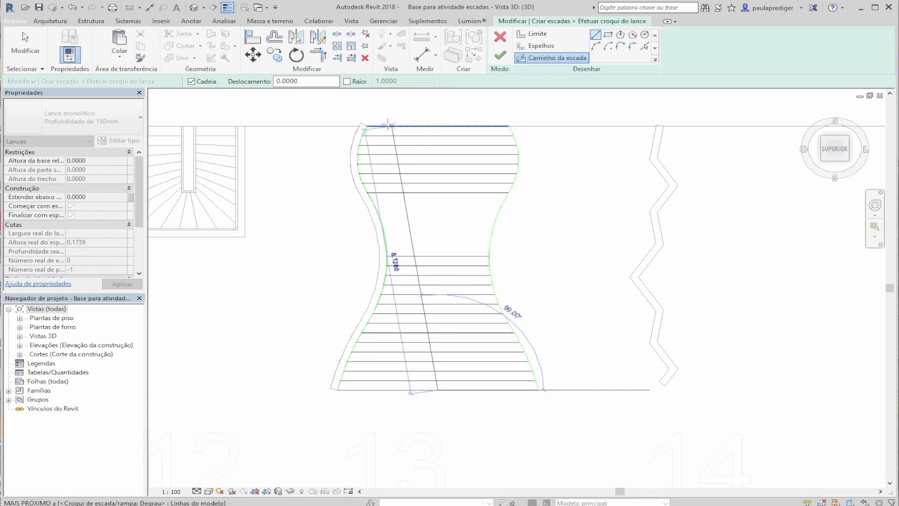
{"action": "left_click", "coordinate": [437, 125]}
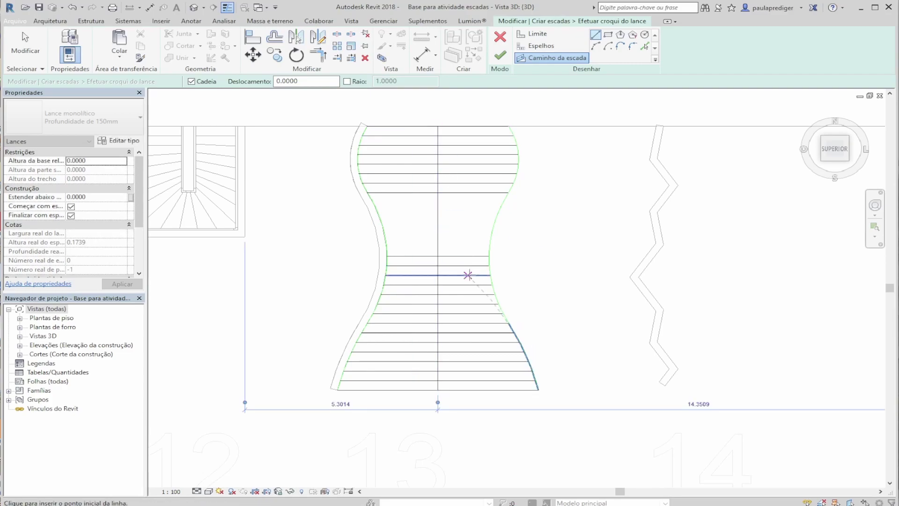
{"action": "scroll", "coordinate": [466, 274], "scroll_direction": "down", "scroll_amount": 2}
{"action": "key", "text": "Escape"}
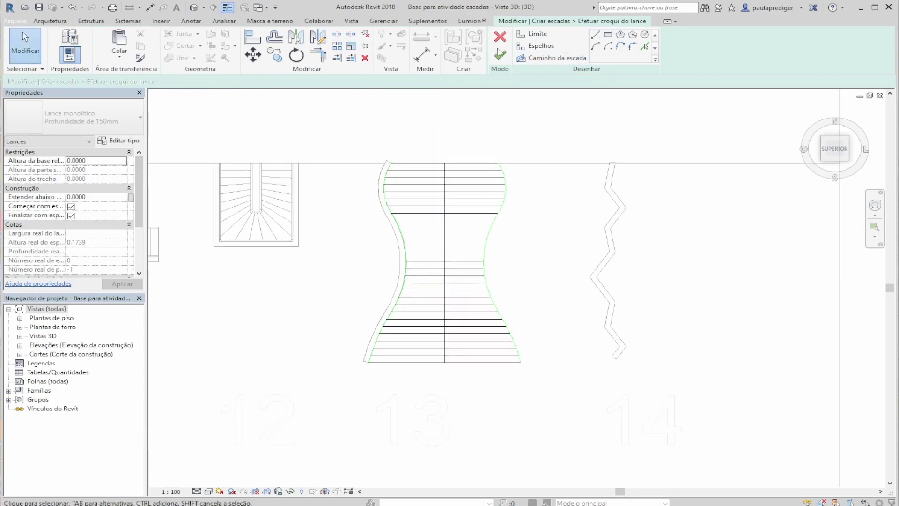
Step: Finish the sketched run, complete stair 13 and view it in 3D beside the finished example
{"action": "left_click", "coordinate": [500, 56]}
{"action": "middle_click_drag", "start_coordinate": [545, 345], "coordinate": [437, 201], "text": "shift"}
{"action": "left_click", "coordinate": [438, 202]}
{"action": "middle_click_drag", "start_coordinate": [433, 326], "coordinate": [468, 243], "text": "shift"}
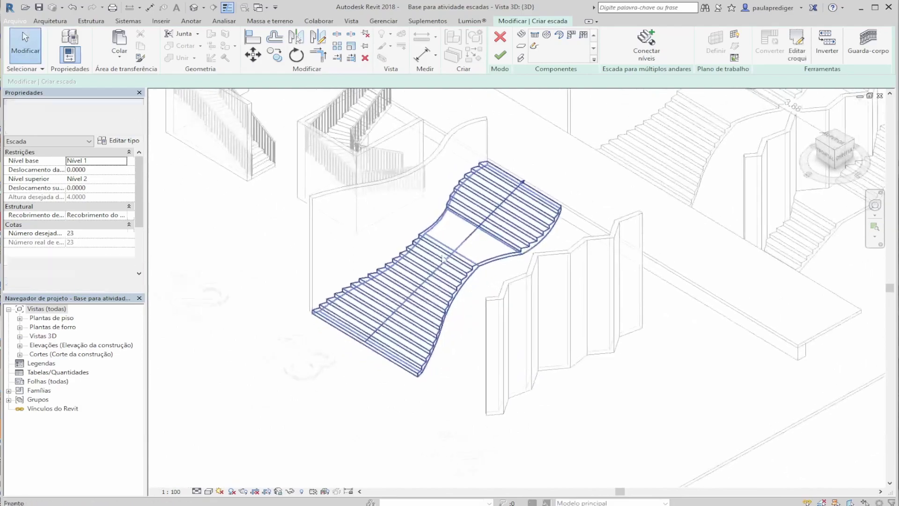
{"action": "left_click", "coordinate": [502, 57]}
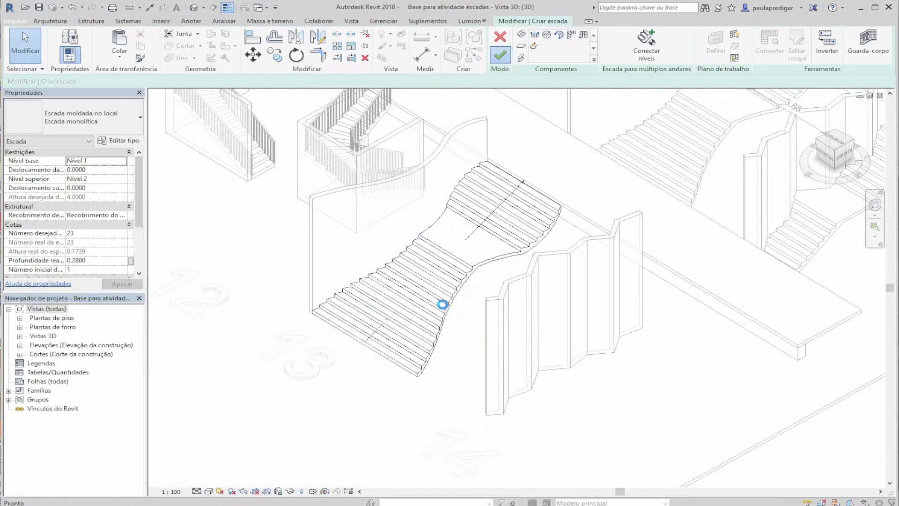
{"action": "middle_click_drag", "start_coordinate": [457, 299], "coordinate": [515, 355], "text": "shift"}
{"action": "scroll", "coordinate": [513, 352], "scroll_direction": "down", "scroll_amount": 2}
{"action": "middle_click_drag", "start_coordinate": [571, 338], "coordinate": [589, 369], "text": "shift"}
{"action": "middle_click_drag", "start_coordinate": [504, 318], "coordinate": [418, 404]}
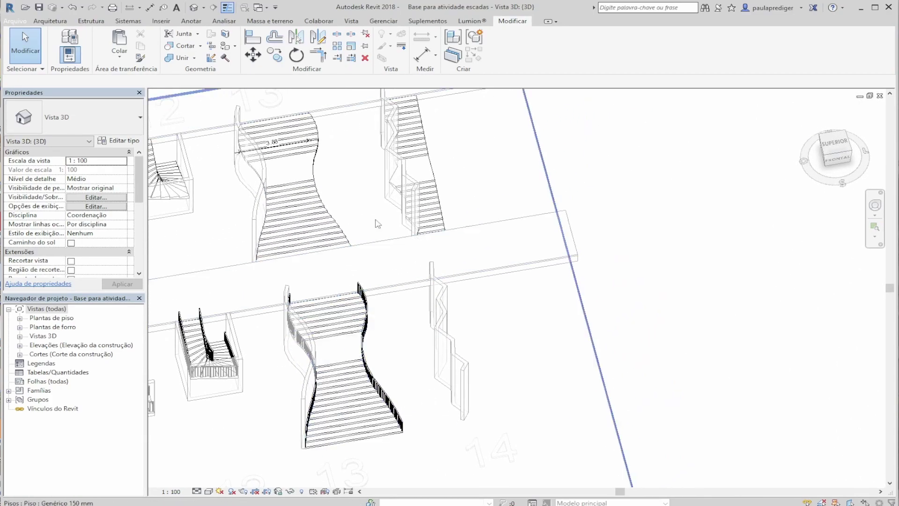
Step: Return to the top view and start a new stair with a sketched run at the zigzag wall of stair 14
{"action": "left_click", "coordinate": [841, 145]}
{"action": "middle_click_drag", "start_coordinate": [700, 351], "coordinate": [511, 366]}
{"action": "left_click", "coordinate": [50, 21]}
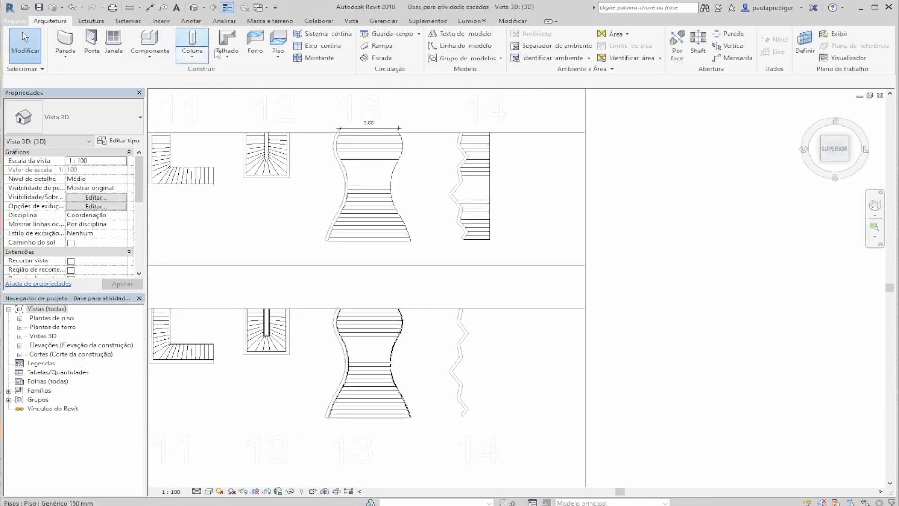
{"action": "left_click", "coordinate": [377, 58]}
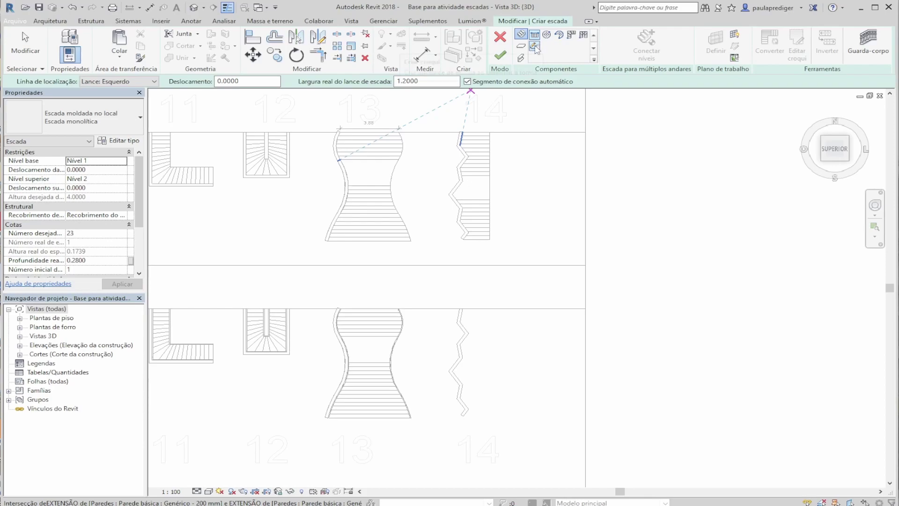
{"action": "left_click", "coordinate": [535, 47]}
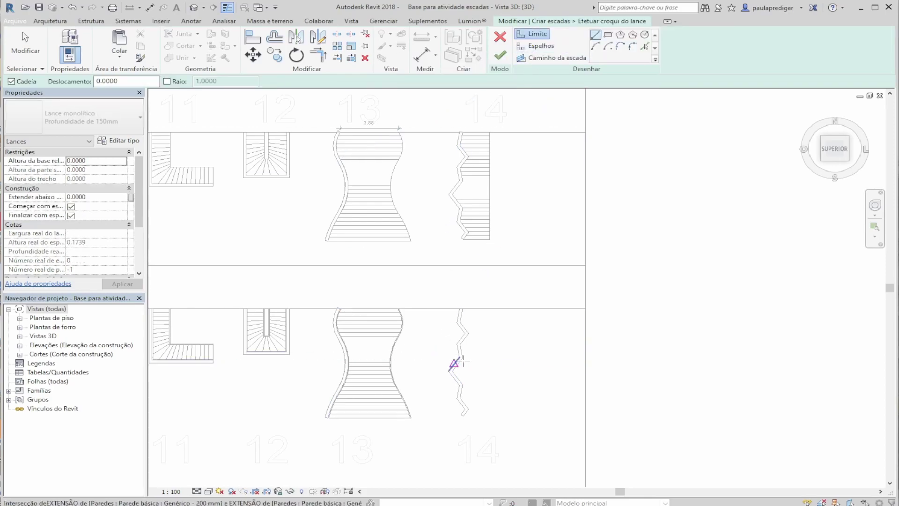
{"action": "middle_click_drag", "start_coordinate": [456, 360], "coordinate": [419, 321]}
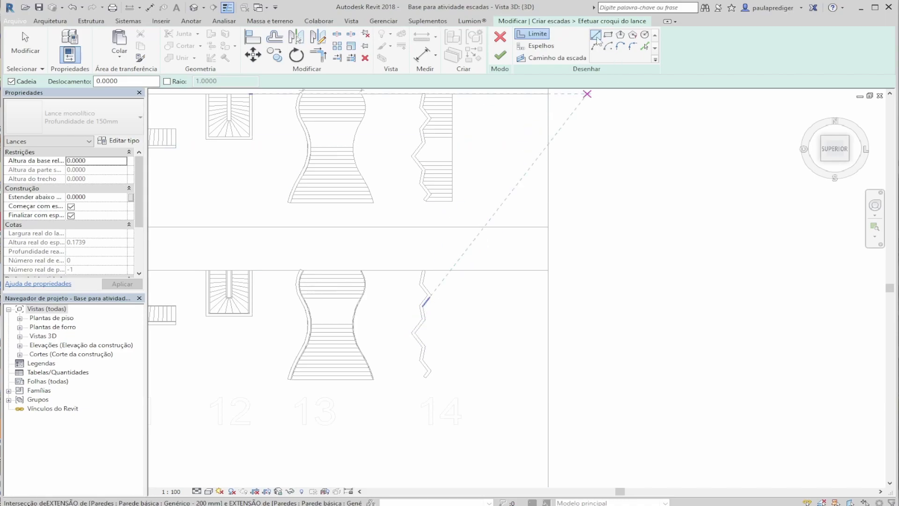
{"action": "scroll", "coordinate": [438, 297], "scroll_direction": "up", "scroll_amount": 5}
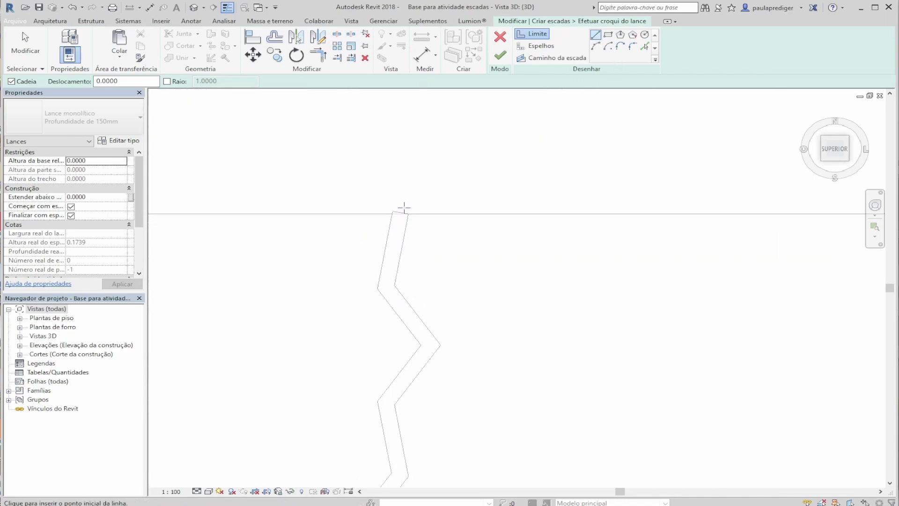
Step: Trace the run's boundary with chained lines along the stair-side face of zigzag wall 14, from the slab edge to the wall's lower end
{"action": "left_click", "coordinate": [409, 213]}
{"action": "scroll", "coordinate": [412, 206], "scroll_direction": "down", "scroll_amount": 2}
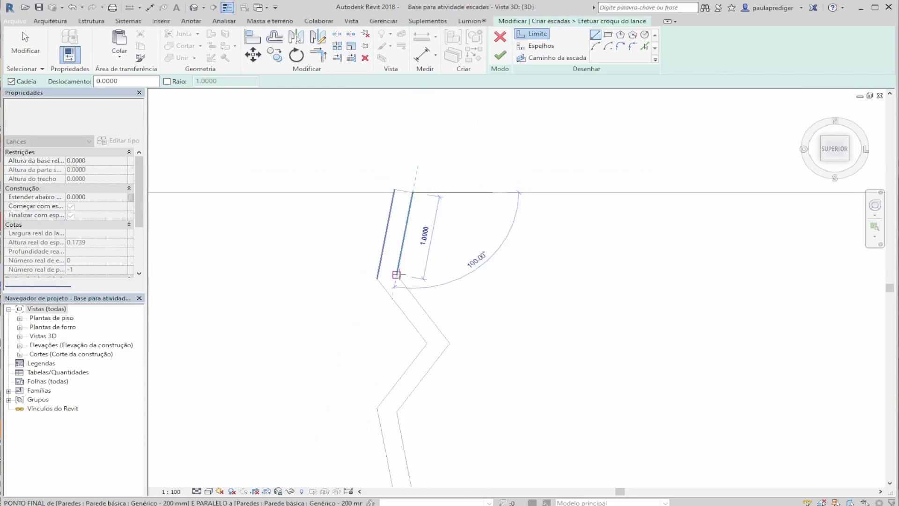
{"action": "mouse_move", "coordinate": [407, 288]}
{"action": "middle_mouse_down"}
{"action": "mouse_move", "coordinate": [392, 337]}
{"action": "mouse_move", "coordinate": [408, 417]}
{"action": "mouse_move", "coordinate": [398, 412]}
{"action": "mouse_move", "coordinate": [416, 253]}
{"action": "middle_mouse_up"}
{"action": "left_click", "coordinate": [404, 306]}
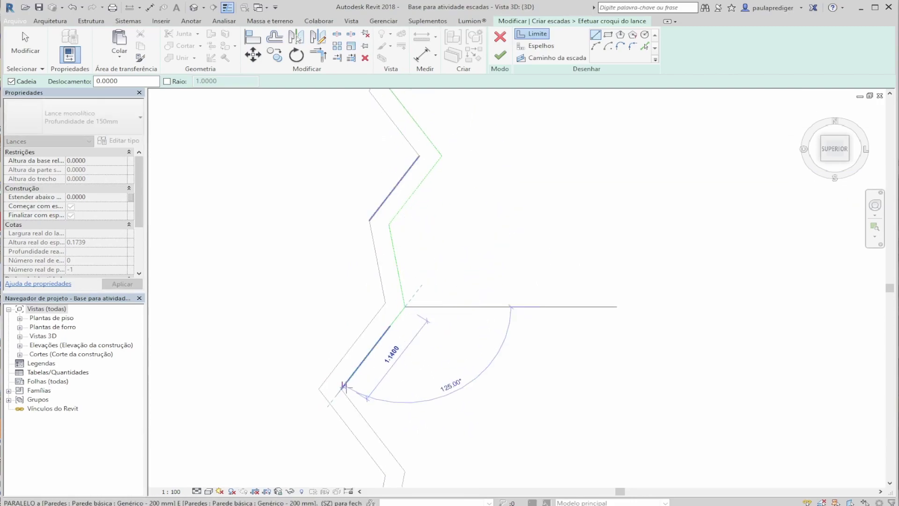
{"action": "left_click", "coordinate": [341, 389]}
{"action": "middle_click_drag", "start_coordinate": [341, 389], "coordinate": [343, 243]}
{"action": "left_click", "coordinate": [405, 327]}
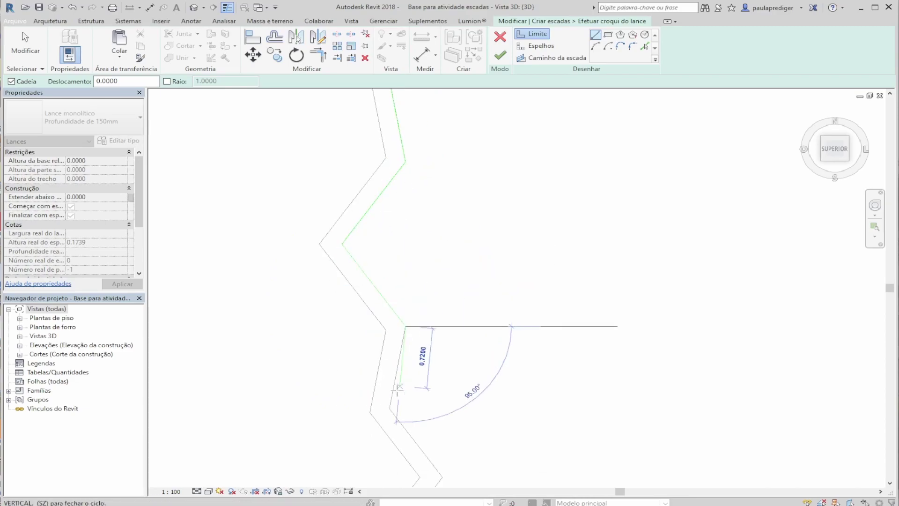
{"action": "left_click", "coordinate": [390, 408]}
{"action": "middle_click_drag", "start_coordinate": [427, 476], "coordinate": [433, 335]}
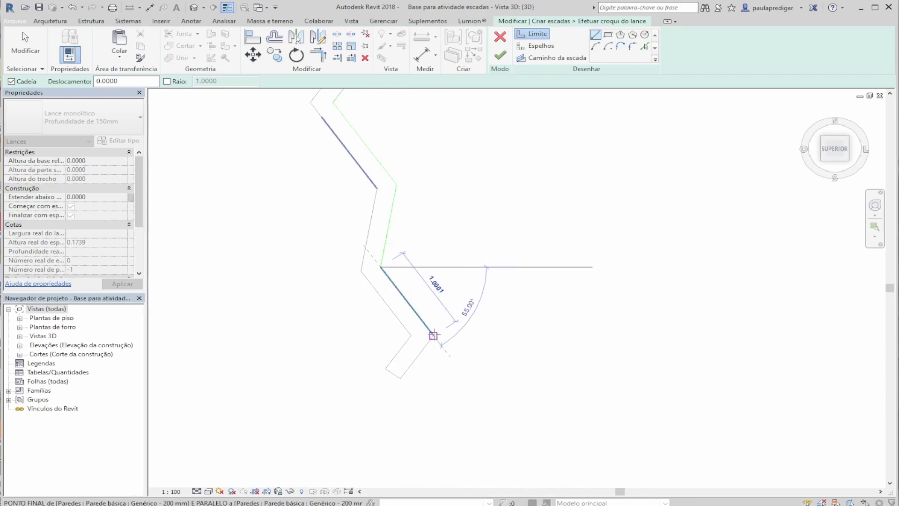
{"action": "scroll", "coordinate": [381, 367], "scroll_direction": "down", "scroll_amount": 8}
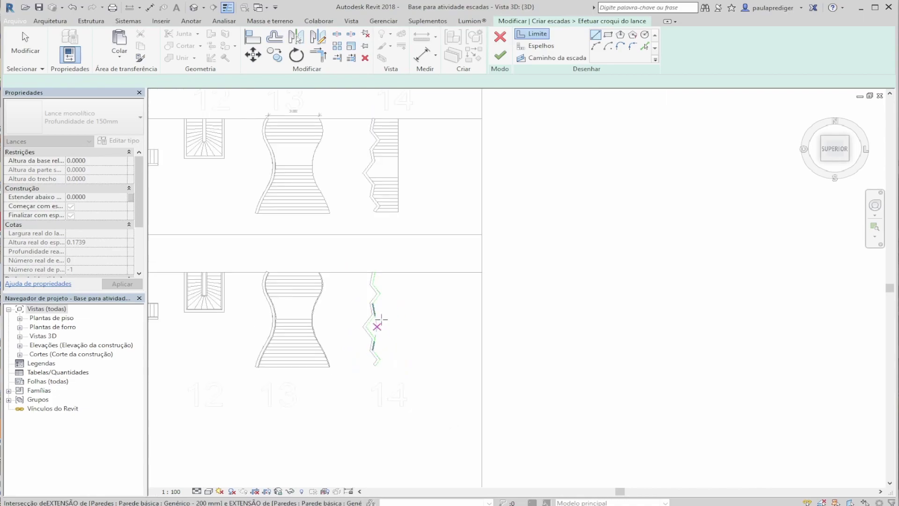
{"action": "key", "text": "Escape"}
{"action": "key", "text": "Escape"}
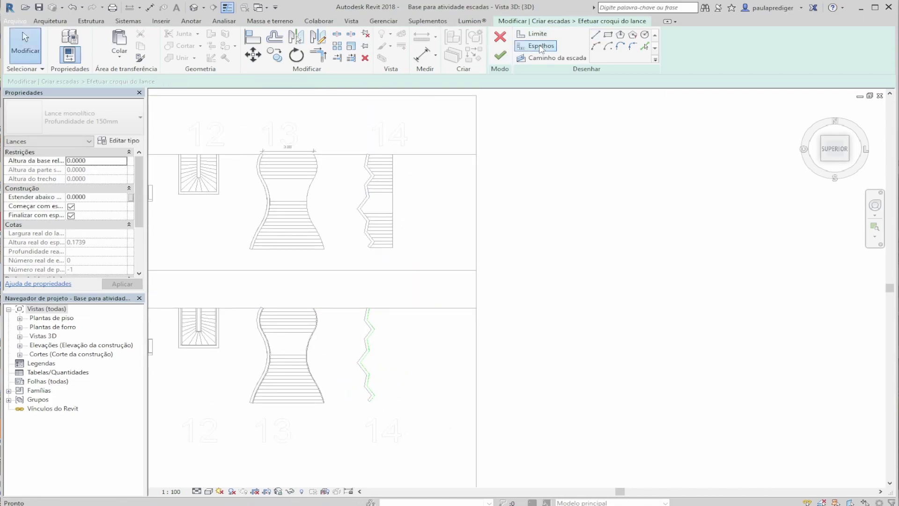
{"action": "left_click", "coordinate": [541, 47]}
{"action": "scroll", "coordinate": [363, 157], "scroll_direction": "up", "scroll_amount": 5}
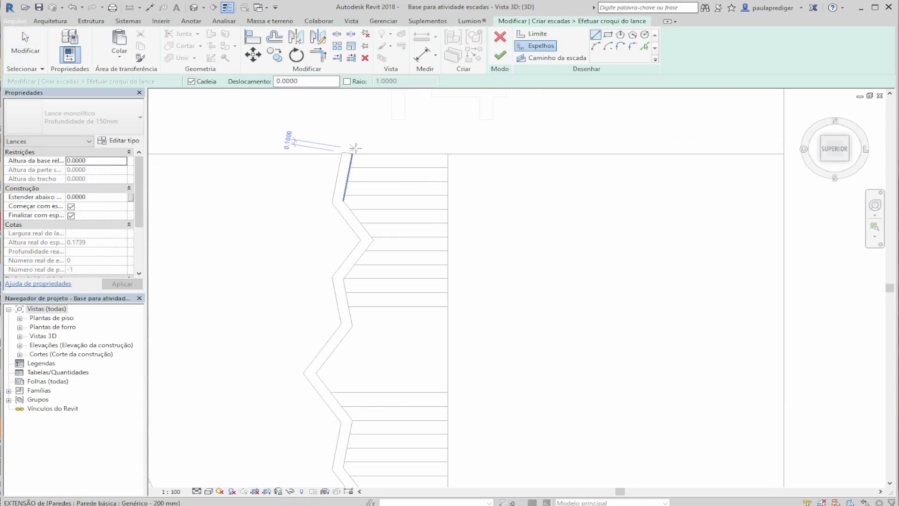
{"action": "key", "text": "Escape"}
{"action": "key", "text": "Escape"}
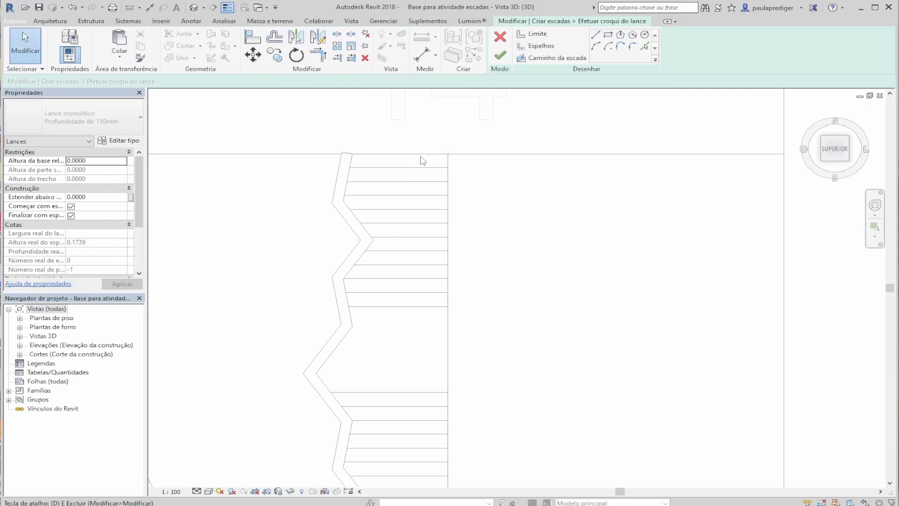
{"action": "key", "text": "d"}
{"action": "key", "text": "i"}
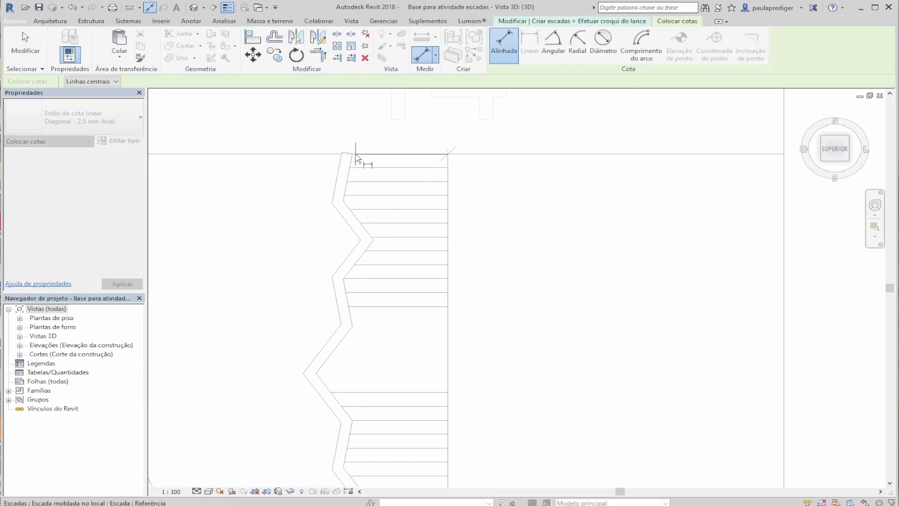
{"action": "key", "text": "Escape"}
{"action": "scroll", "coordinate": [369, 116], "scroll_direction": "down", "scroll_amount": 5}
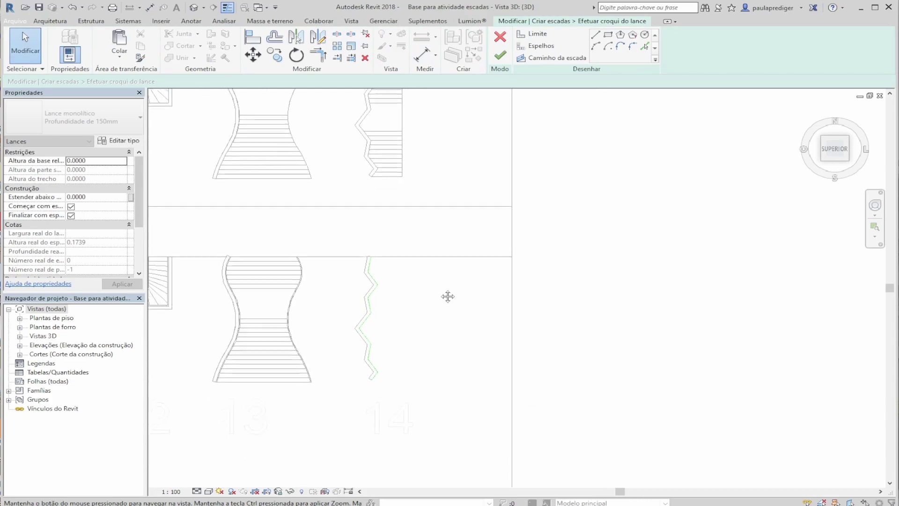
Step: Draw a 1.8 m horizontal riser along the slab edge, starting at the upper end of stair 14's zigzag boundary
{"action": "left_click", "coordinate": [535, 47]}
{"action": "scroll", "coordinate": [363, 240], "scroll_direction": "up", "scroll_amount": 3}
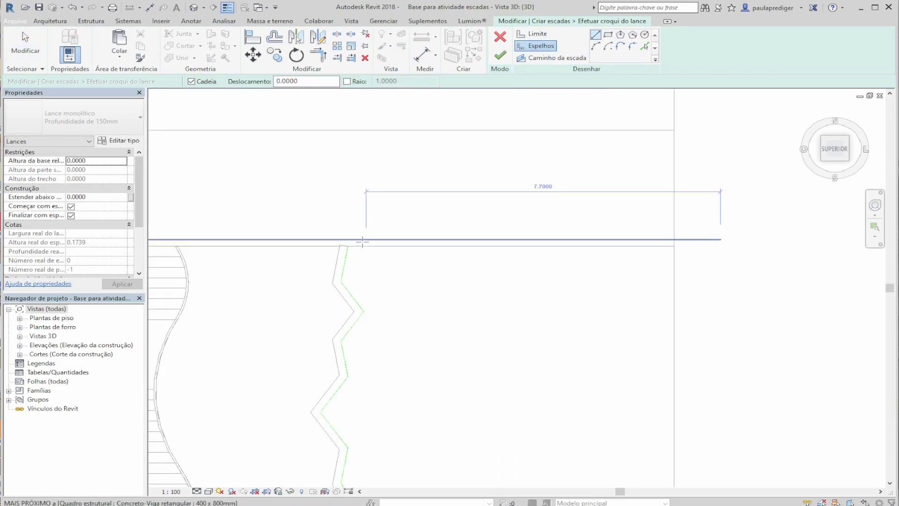
{"action": "left_click", "coordinate": [382, 247]}
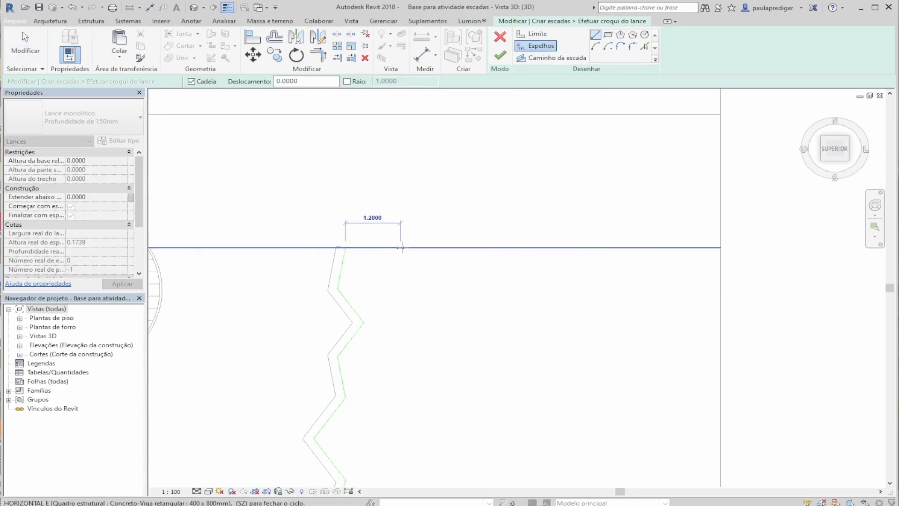
{"action": "type", "text": "1.8"}
{"action": "key", "text": "Return"}
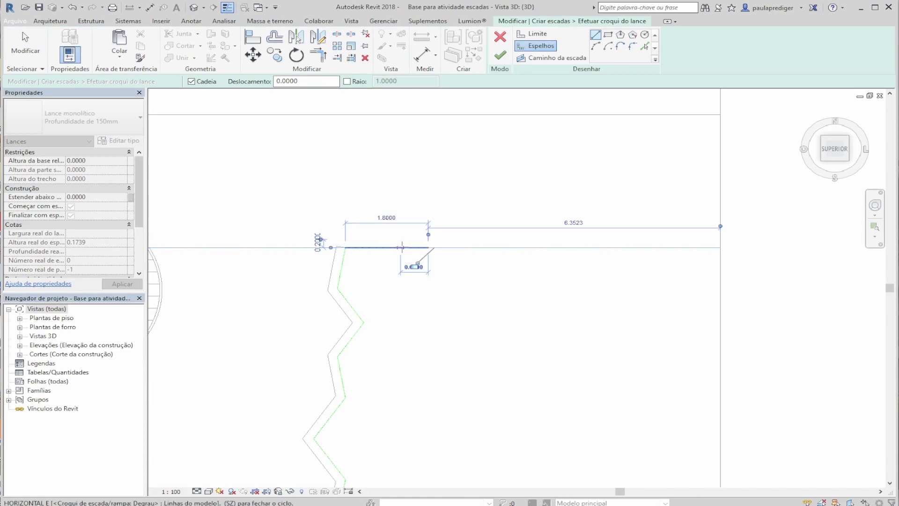
{"action": "key", "text": "Escape"}
{"action": "key", "text": "Escape"}
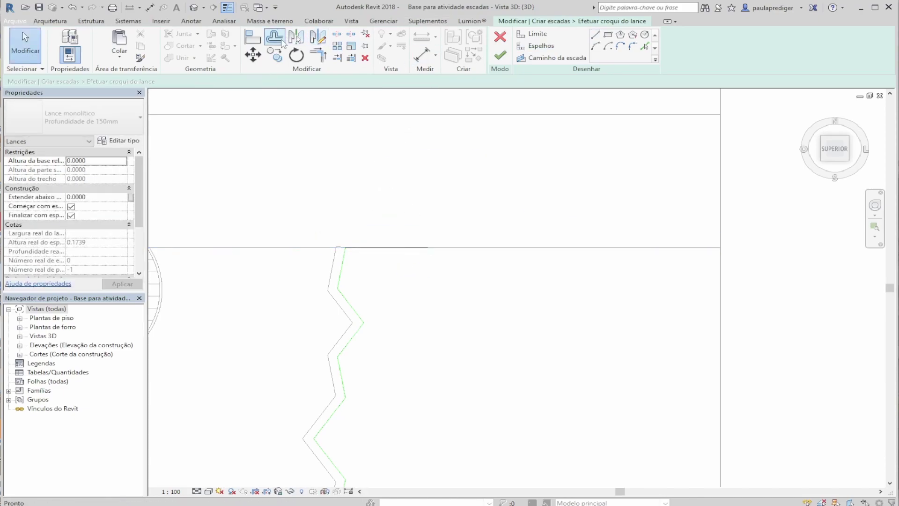
Step: Offset the top riser downward repeatedly at 0.29 m with copying on, adding eleven risers for the upper flight of stair 14
{"action": "left_click", "coordinate": [282, 42]}
{"action": "scroll", "coordinate": [297, 277], "scroll_direction": "down", "scroll_amount": 4}
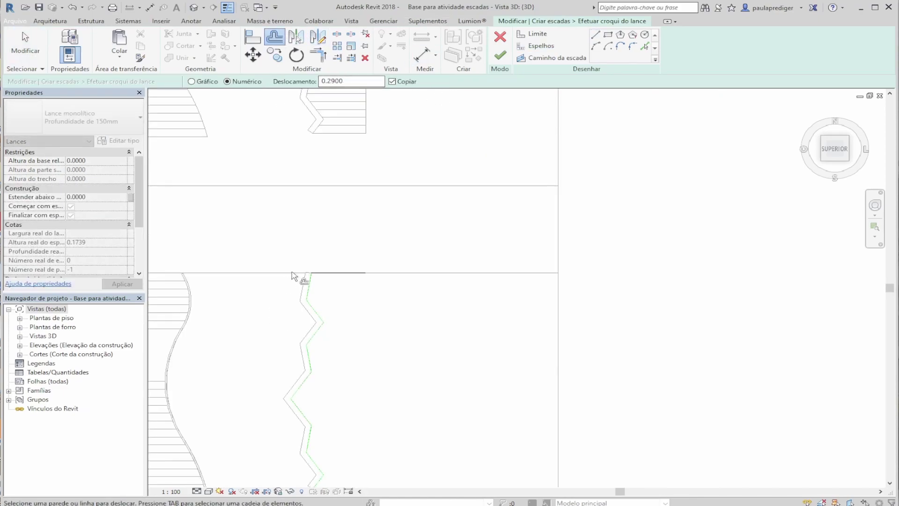
{"action": "middle_click_drag", "start_coordinate": [335, 371], "coordinate": [355, 305]}
{"action": "left_click", "coordinate": [355, 305]}
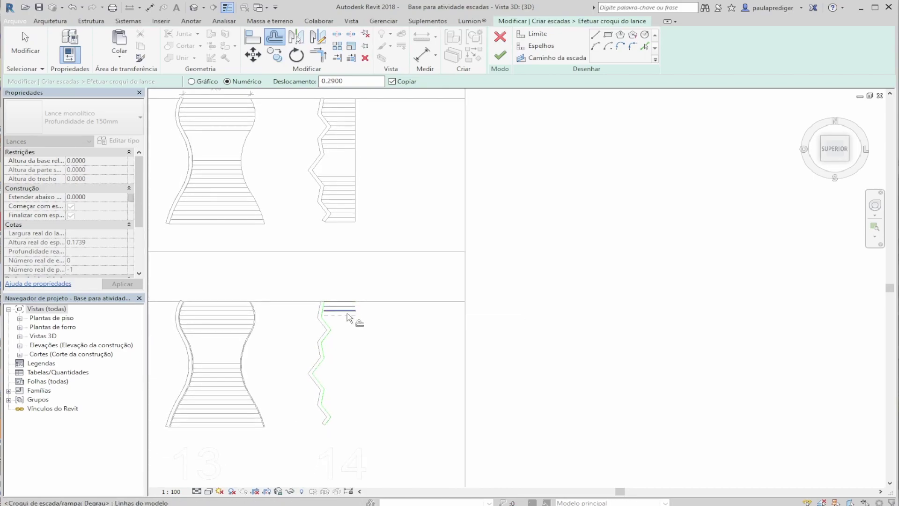
{"action": "left_click", "coordinate": [347, 319]}
{"action": "left_click", "coordinate": [346, 323]}
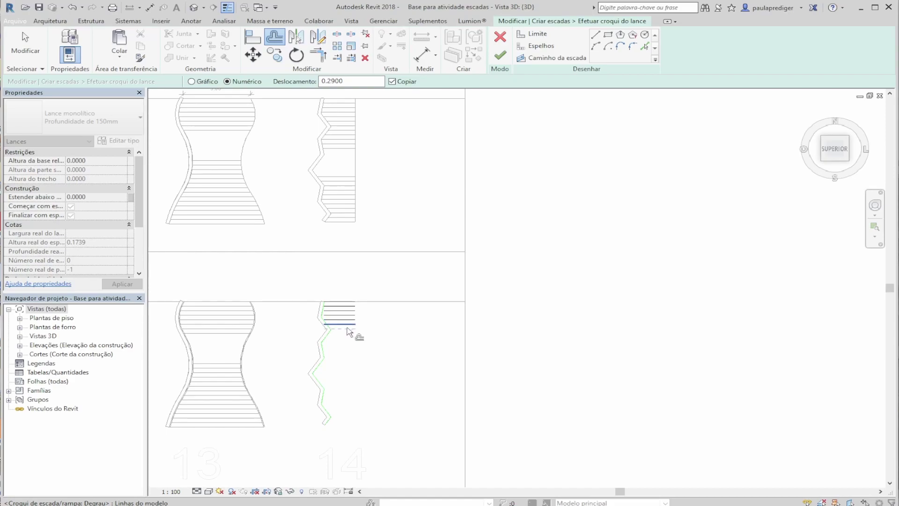
{"action": "left_click", "coordinate": [344, 338]}
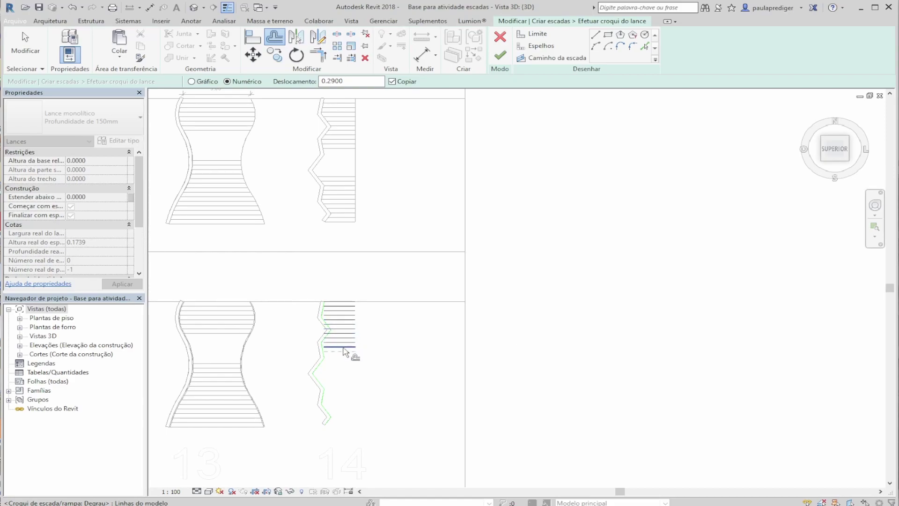
{"action": "left_click", "coordinate": [343, 350]}
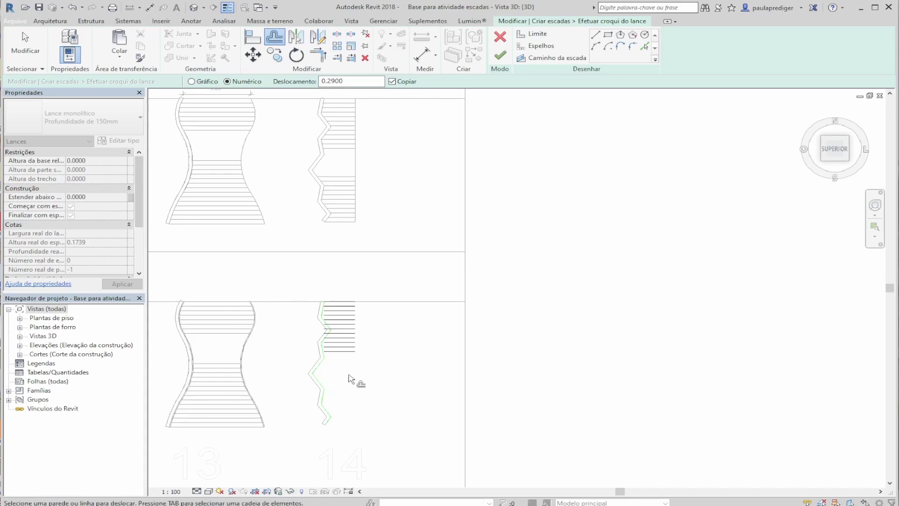
{"action": "key", "text": "Escape"}
{"action": "key", "text": "Escape"}
Step: Copy the lowest riser of the upper flight 1.8 m downward to leave room for the landing
{"action": "left_click", "coordinate": [347, 354]}
{"action": "type", "text": "c"}
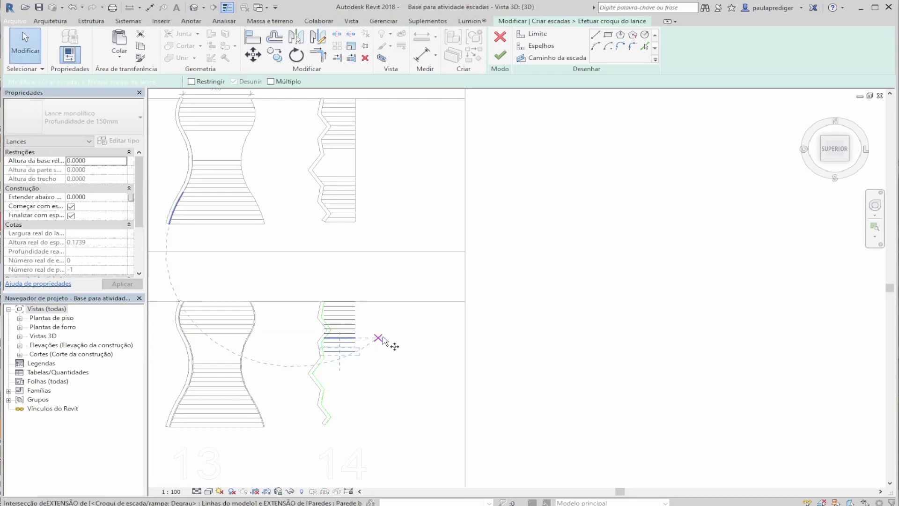
{"action": "type", "text": "1.8"}
{"action": "key", "text": "Return"}
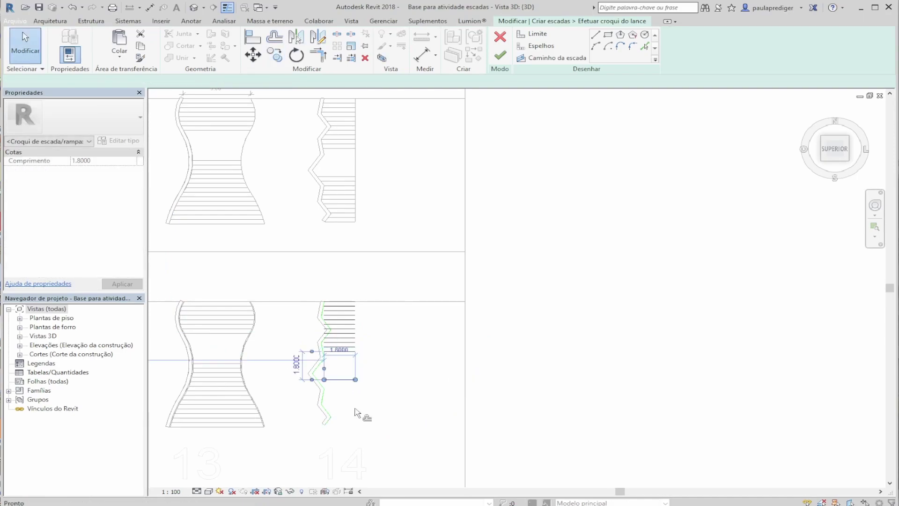
Step: Offset the copied riser downward repeatedly at 0.29 m, adding ten risers for the lower flight of stair 14
{"action": "key", "text": "o"}
{"action": "key", "text": "f"}
{"action": "left_click", "coordinate": [344, 395]}
{"action": "left_click", "coordinate": [345, 404]}
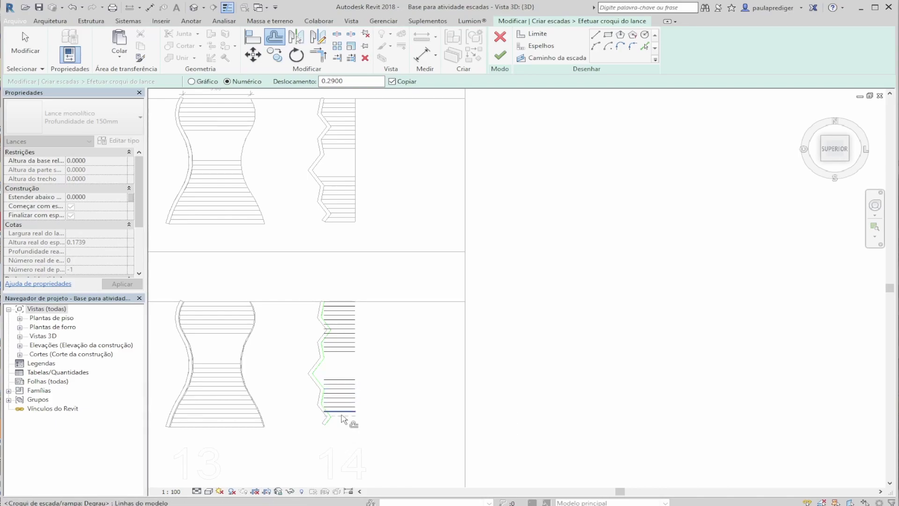
{"action": "left_click", "coordinate": [343, 422]}
{"action": "key", "text": "Escape"}
{"action": "key", "text": "Escape"}
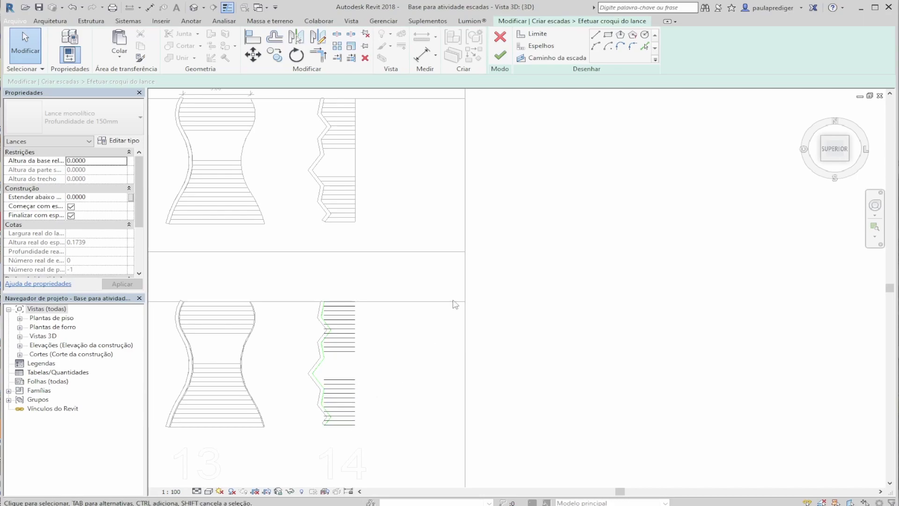
Step: Draw a straight vertical boundary line along the free ends of stair 14's risers, from the top riser to the lowest one
{"action": "left_click", "coordinate": [537, 35]}
{"action": "left_click", "coordinate": [355, 301]}
{"action": "left_click", "coordinate": [355, 425]}
{"action": "key", "text": "Escape"}
{"action": "key", "text": "Escape"}
{"action": "scroll", "coordinate": [338, 408], "scroll_direction": "up", "scroll_amount": 3}
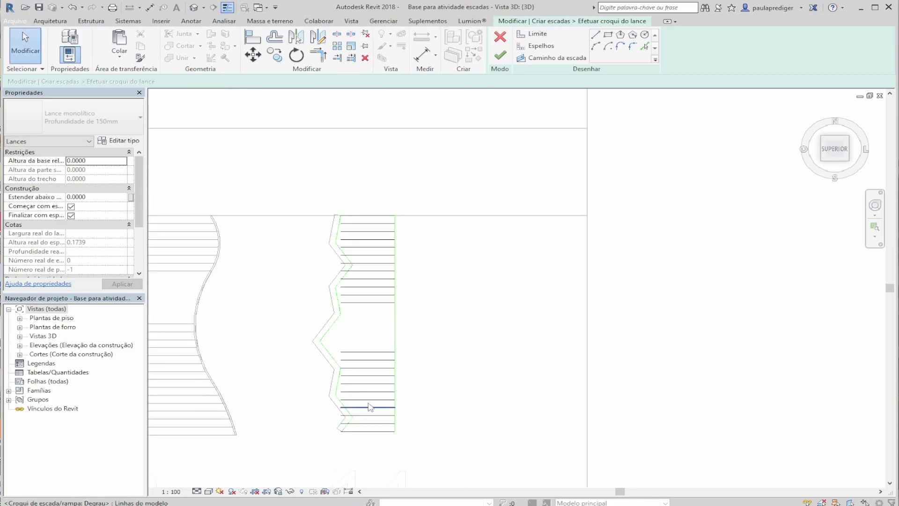
Step: Extend the three risers below the top riser of stair 14 to the first segment of the zigzag boundary
{"action": "left_click", "coordinate": [351, 58]}
{"action": "scroll", "coordinate": [334, 230], "scroll_direction": "up", "scroll_amount": 4}
{"action": "middle_click_drag", "start_coordinate": [349, 224], "coordinate": [304, 209]}
{"action": "left_click", "coordinate": [305, 209]}
{"action": "left_click", "coordinate": [328, 200]}
{"action": "left_click", "coordinate": [330, 237]}
{"action": "left_click", "coordinate": [328, 273]}
Step: Fit the next three risers of the upper flight to the second segment of the zigzag boundary, extending or trimming each one
{"action": "middle_click_drag", "start_coordinate": [233, 331], "coordinate": [227, 296]}
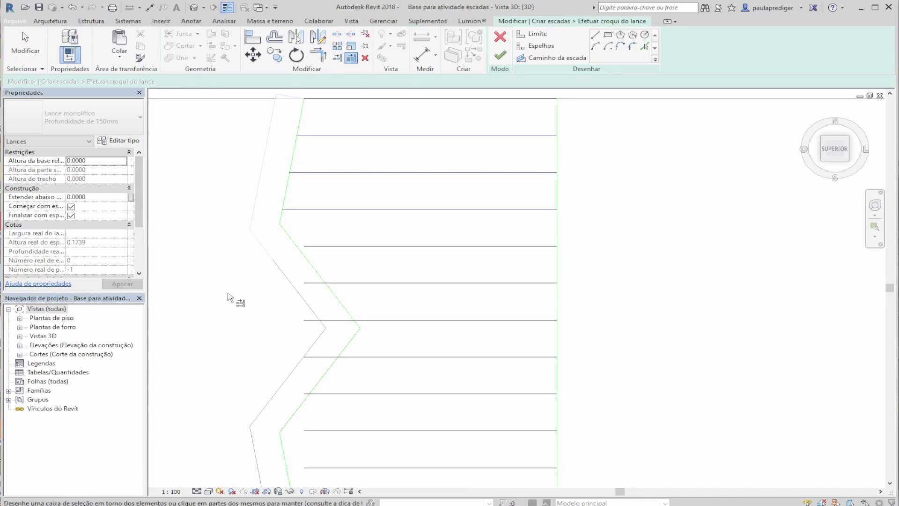
{"action": "left_click", "coordinate": [315, 276]}
{"action": "left_click", "coordinate": [345, 247]}
{"action": "left_click", "coordinate": [369, 282]}
{"action": "left_click", "coordinate": [403, 321]}
Step: Trim or extend the remaining upper-flight risers down to the landing so they end on the zigzag boundary
{"action": "middle_click_drag", "start_coordinate": [275, 336], "coordinate": [277, 250]}
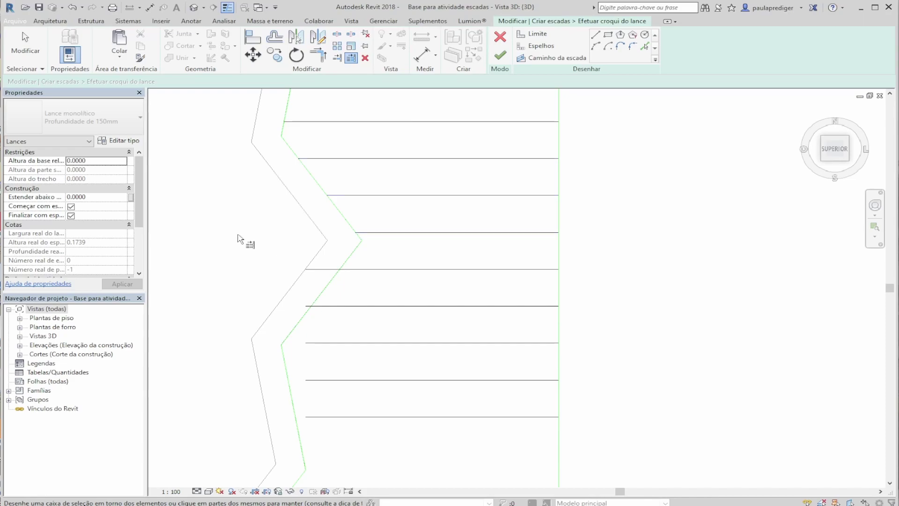
{"action": "left_click", "coordinate": [377, 270]}
{"action": "left_click", "coordinate": [370, 307]}
{"action": "left_click", "coordinate": [354, 347]}
{"action": "middle_click_drag", "start_coordinate": [354, 349], "coordinate": [263, 222]}
{"action": "left_click", "coordinate": [356, 202]}
{"action": "left_click", "coordinate": [354, 237]}
{"action": "scroll", "coordinate": [345, 355], "scroll_direction": "down", "scroll_amount": 2}
Step: Extend the first two risers below the landing to the sloping segment of the zigzag boundary
{"action": "middle_click_drag", "start_coordinate": [346, 354], "coordinate": [347, 210]}
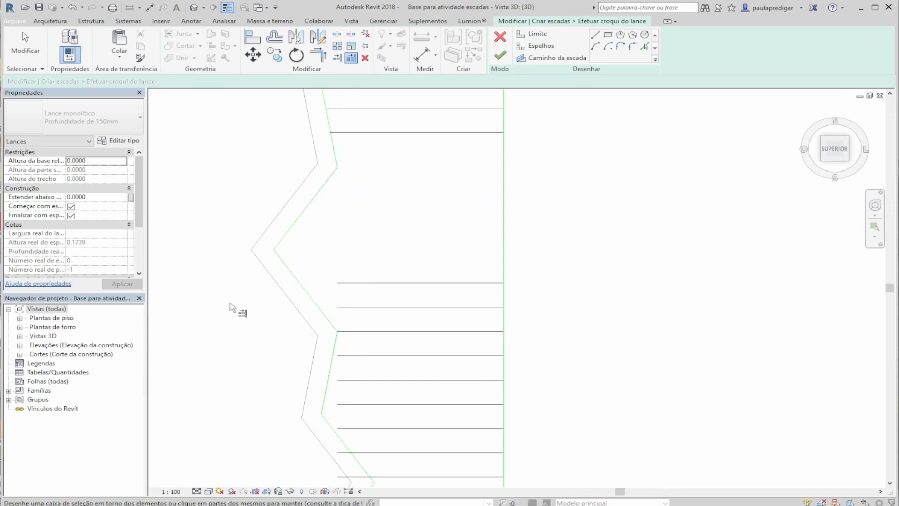
{"action": "left_click", "coordinate": [316, 302]}
{"action": "left_click", "coordinate": [372, 308]}
{"action": "middle_click_drag", "start_coordinate": [313, 377], "coordinate": [312, 290]}
{"action": "scroll", "coordinate": [335, 243], "scroll_direction": "up", "scroll_amount": 7}
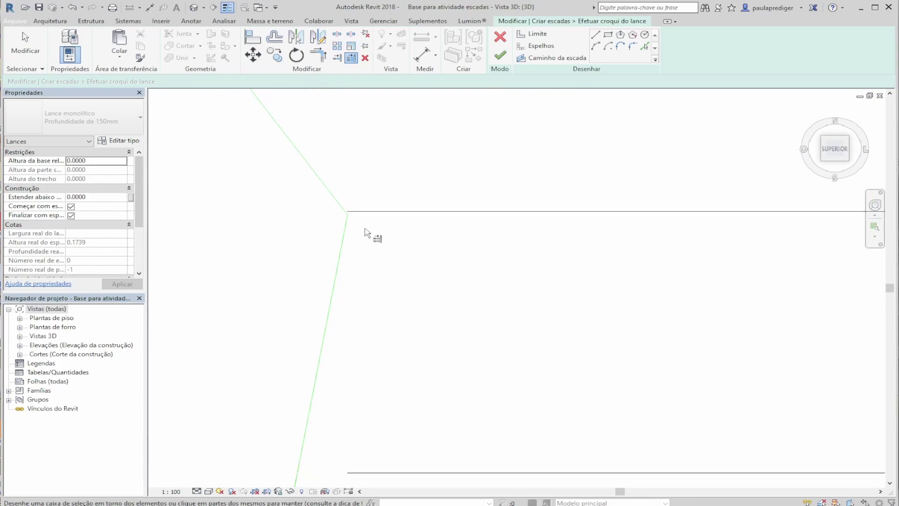
{"action": "scroll", "coordinate": [317, 197], "scroll_direction": "down", "scroll_amount": 6}
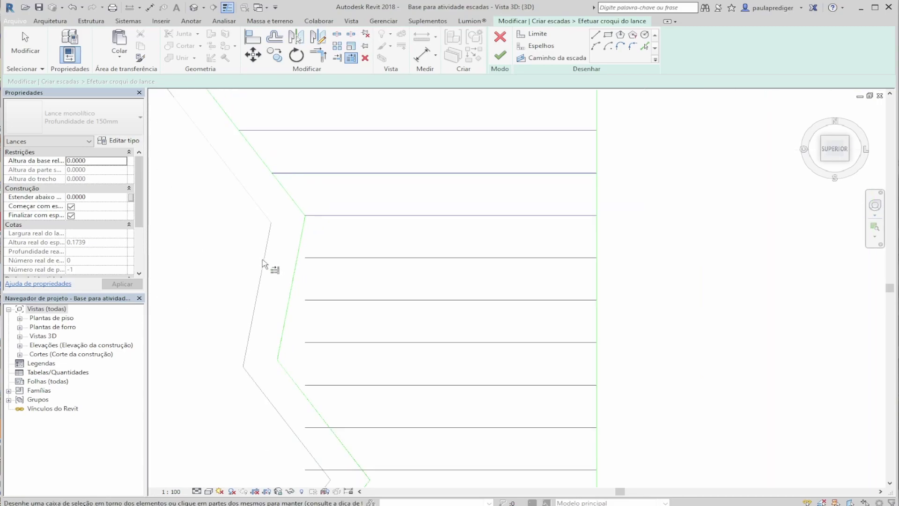
Step: Extend or trim the remaining lower-flight risers of stair 14 to the last segments of the zigzag boundary
{"action": "left_click", "coordinate": [333, 260]}
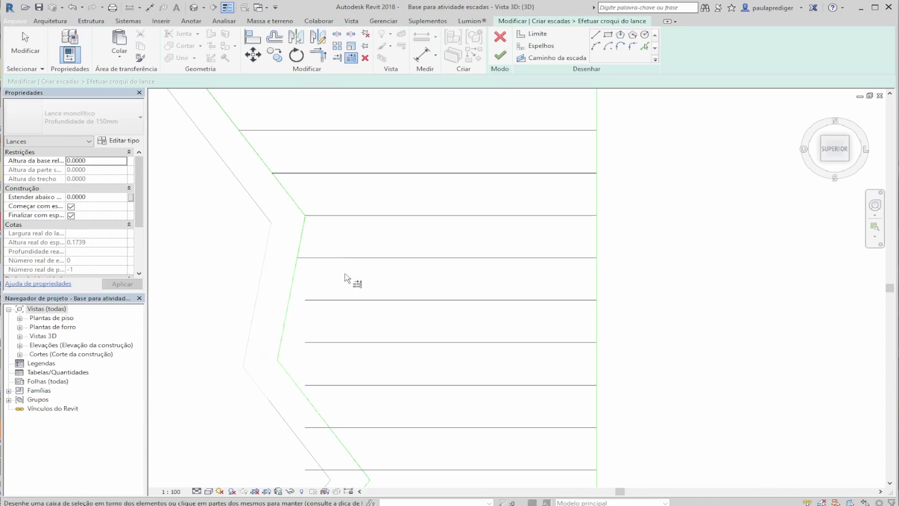
{"action": "left_click", "coordinate": [345, 352]}
{"action": "mouse_move", "coordinate": [345, 352]}
{"action": "middle_mouse_down"}
{"action": "mouse_move", "coordinate": [327, 289]}
{"action": "mouse_move", "coordinate": [288, 288]}
{"action": "middle_mouse_up"}
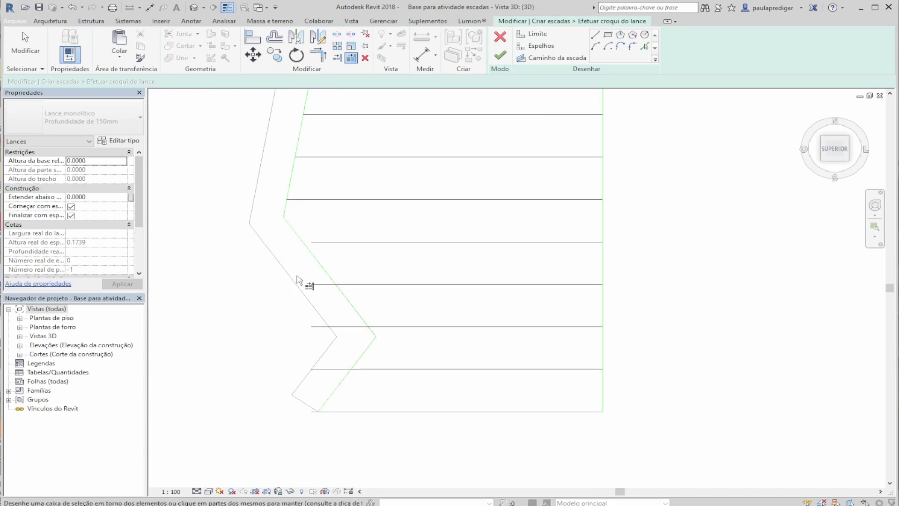
{"action": "left_click", "coordinate": [345, 242]}
{"action": "left_click", "coordinate": [380, 285]}
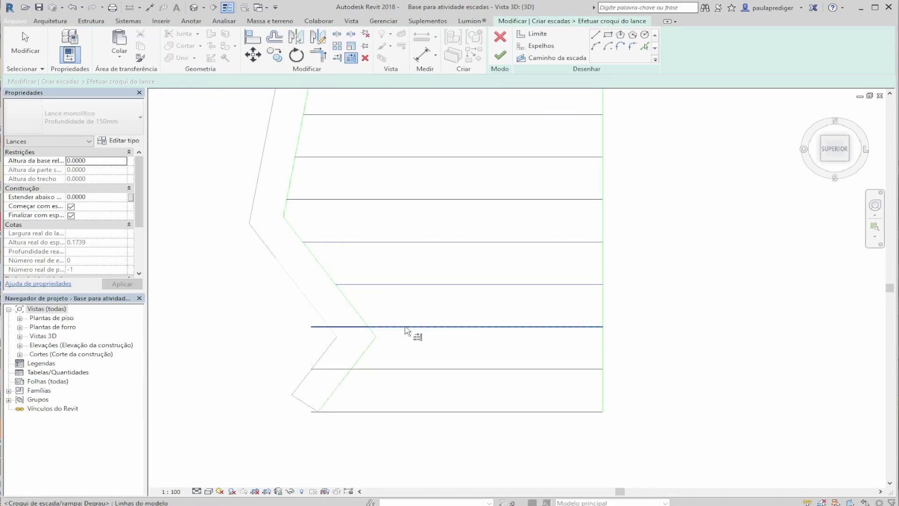
{"action": "left_click", "coordinate": [361, 370]}
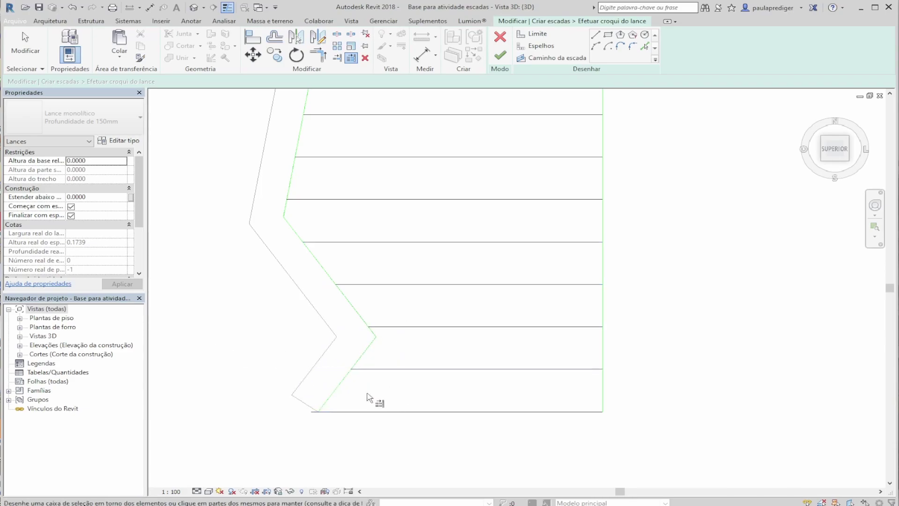
{"action": "scroll", "coordinate": [349, 416], "scroll_direction": "down", "scroll_amount": 8}
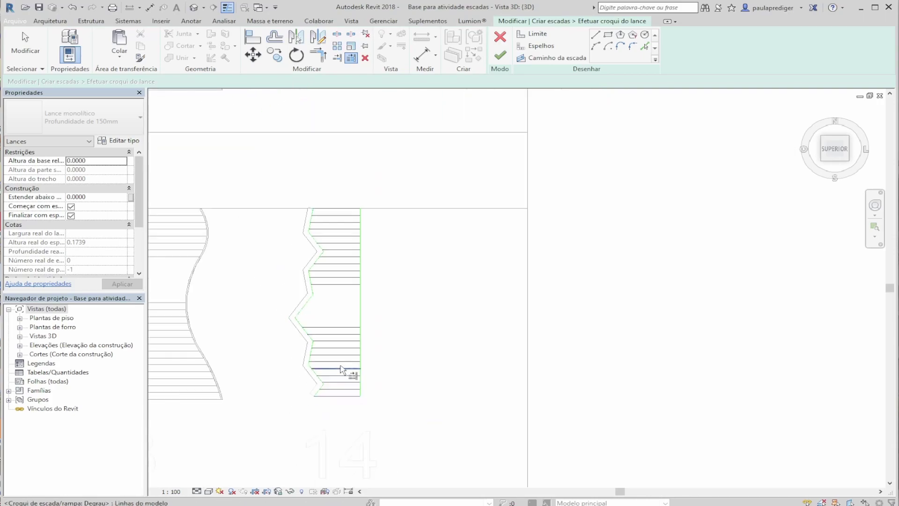
{"action": "key", "text": "Escape"}
Step: Draw a straight vertical stair path across stair 14, from the lowest riser up to the top riser at the slab edge
{"action": "left_click", "coordinate": [552, 58]}
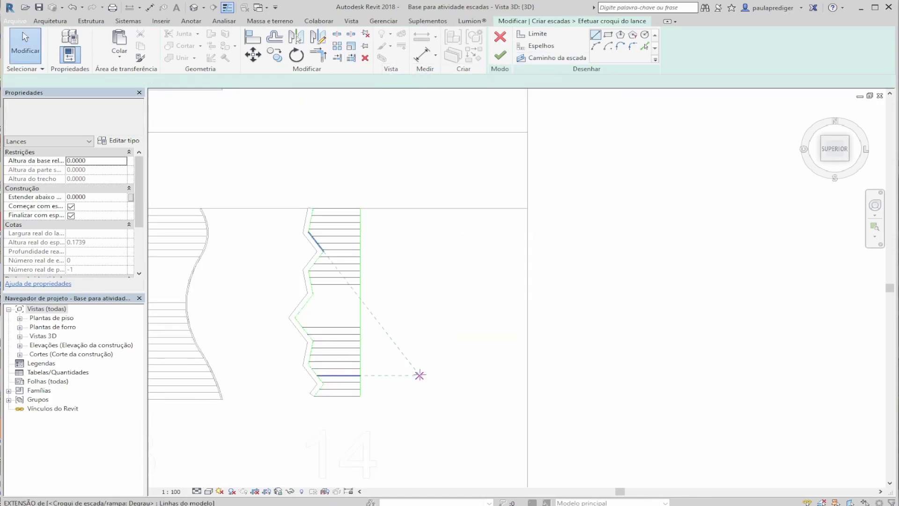
{"action": "left_click", "coordinate": [344, 397]}
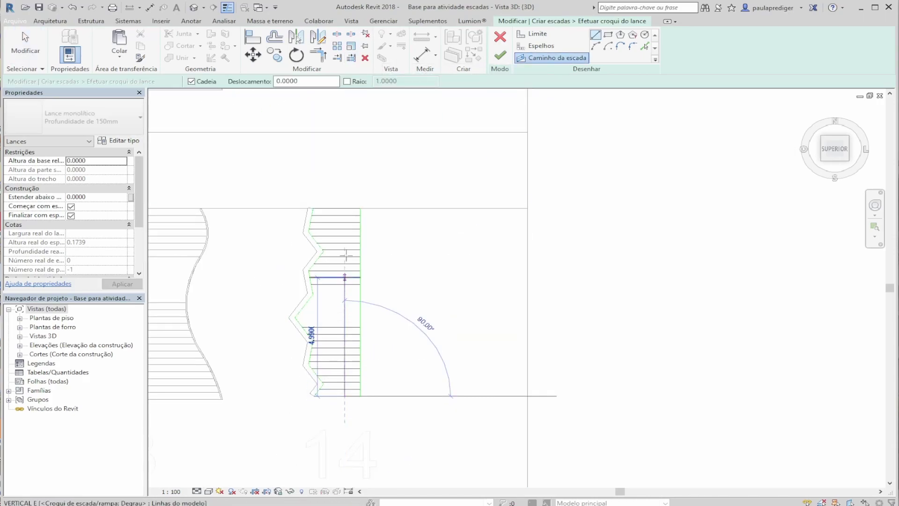
{"action": "left_click", "coordinate": [344, 208]}
{"action": "scroll", "coordinate": [335, 284], "scroll_direction": "down", "scroll_amount": 5}
{"action": "key", "text": "Escape"}
{"action": "key", "text": "Escape"}
Step: Finish the run sketch of stair 14
{"action": "middle_click_drag", "start_coordinate": [336, 284], "coordinate": [317, 309], "text": "shift"}
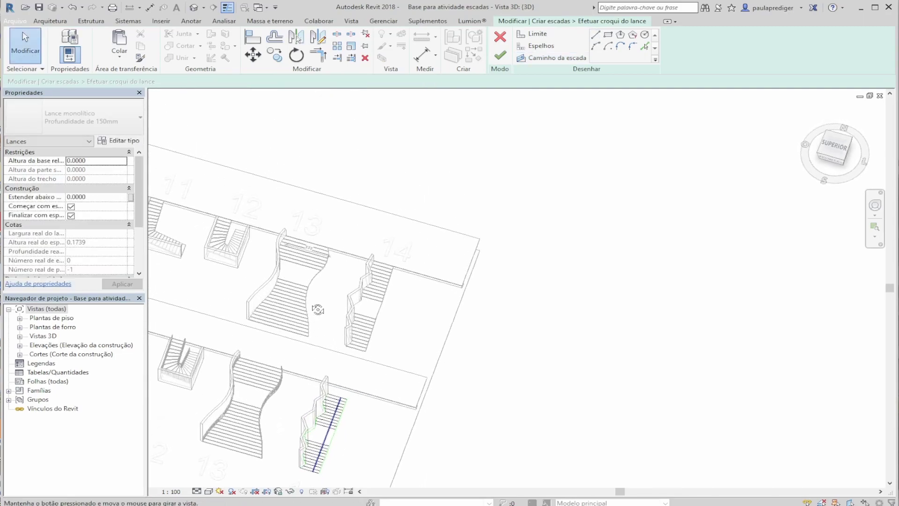
{"action": "left_click", "coordinate": [500, 56]}
{"action": "middle_click_drag", "start_coordinate": [360, 407], "coordinate": [255, 252], "text": "shift"}
{"action": "scroll", "coordinate": [295, 415], "scroll_direction": "up", "scroll_amount": 8}
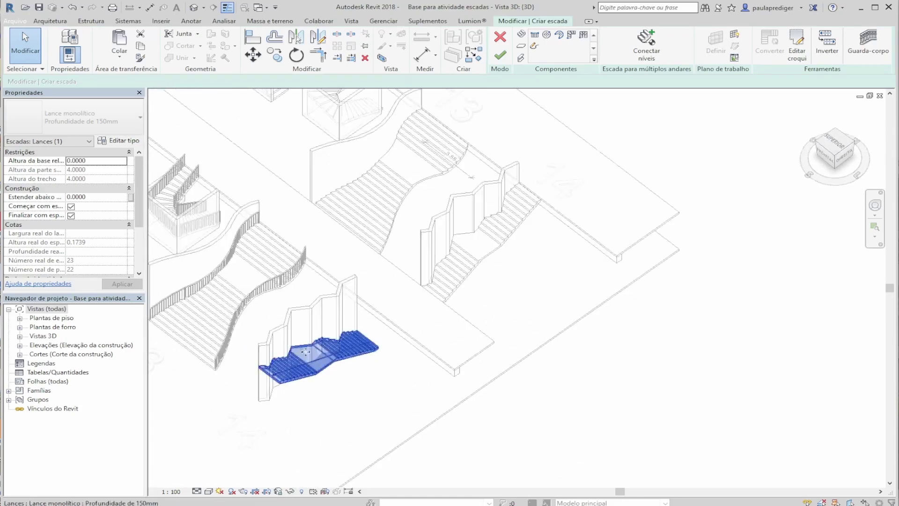
{"action": "middle_click_drag", "start_coordinate": [340, 358], "coordinate": [356, 357], "text": "shift"}
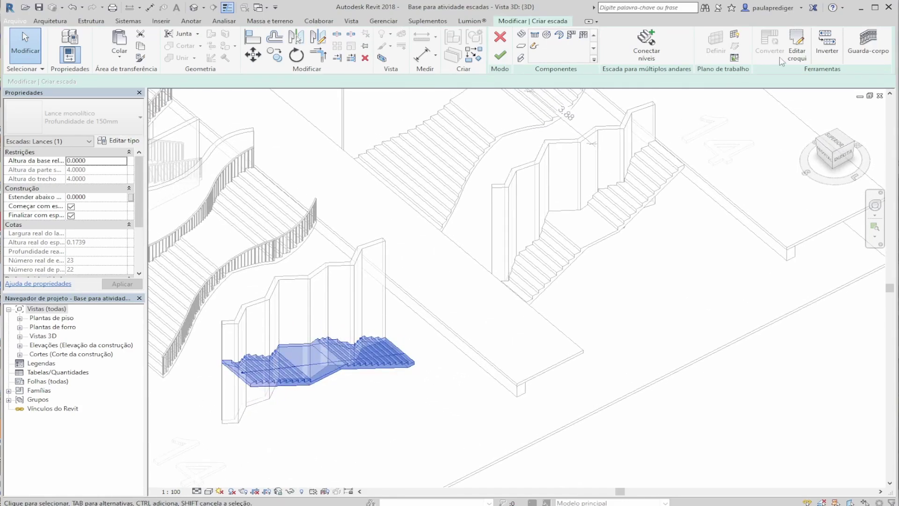
Step: Reverse the climbing direction of stair 14's run and finish the stair
{"action": "left_click", "coordinate": [827, 55]}
{"action": "middle_click_drag", "start_coordinate": [417, 281], "coordinate": [440, 187], "text": "shift"}
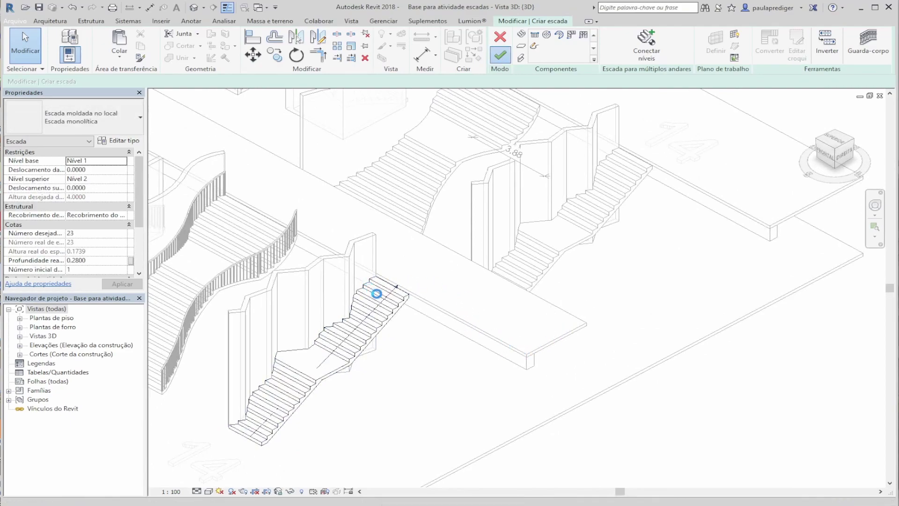
{"action": "scroll", "coordinate": [374, 319], "scroll_direction": "down", "scroll_amount": 1}
{"action": "middle_click_drag", "start_coordinate": [342, 352], "coordinate": [553, 345], "text": "shift"}
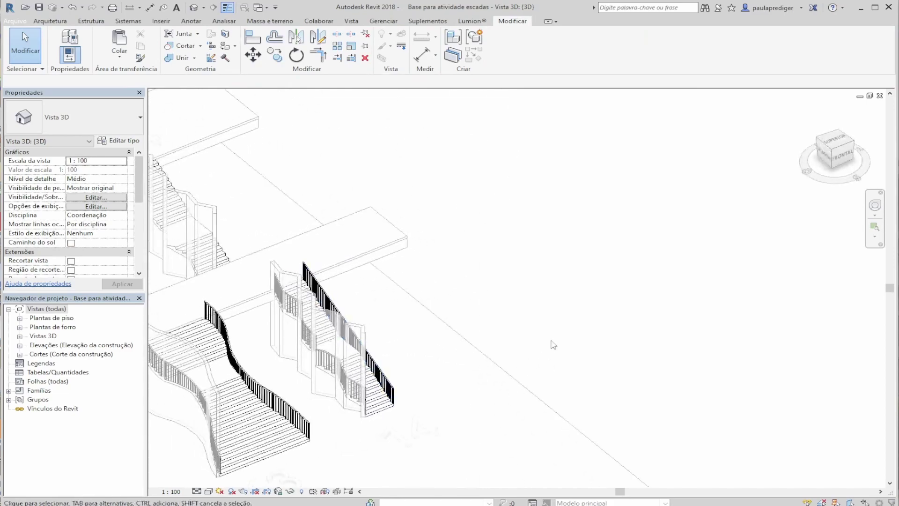
{"action": "scroll", "coordinate": [604, 280], "scroll_direction": "down", "scroll_amount": 3}
{"action": "middle_click_drag", "start_coordinate": [582, 306], "coordinate": [528, 381], "text": "shift"}
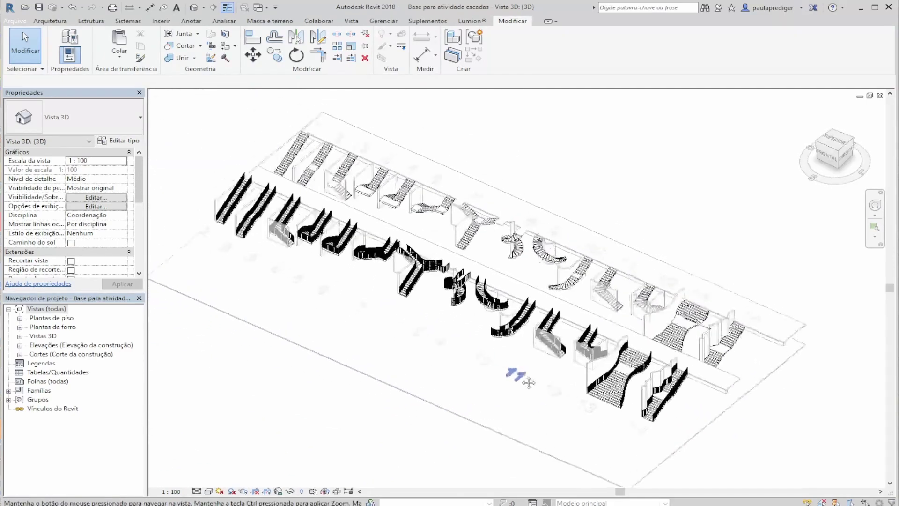